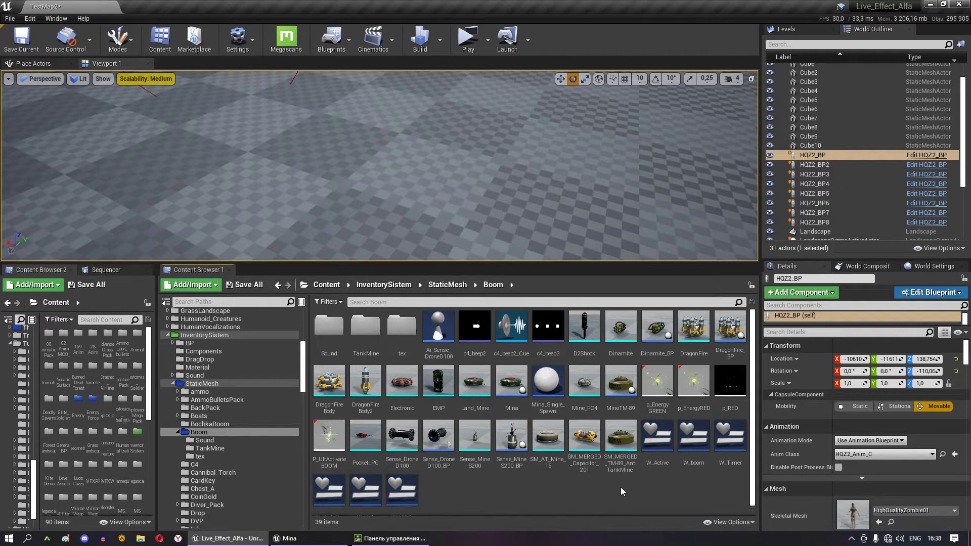
- Create an Actor Blueprint Class in the Boom folder, name it MinaS44, and open it
right_click(523, 497)
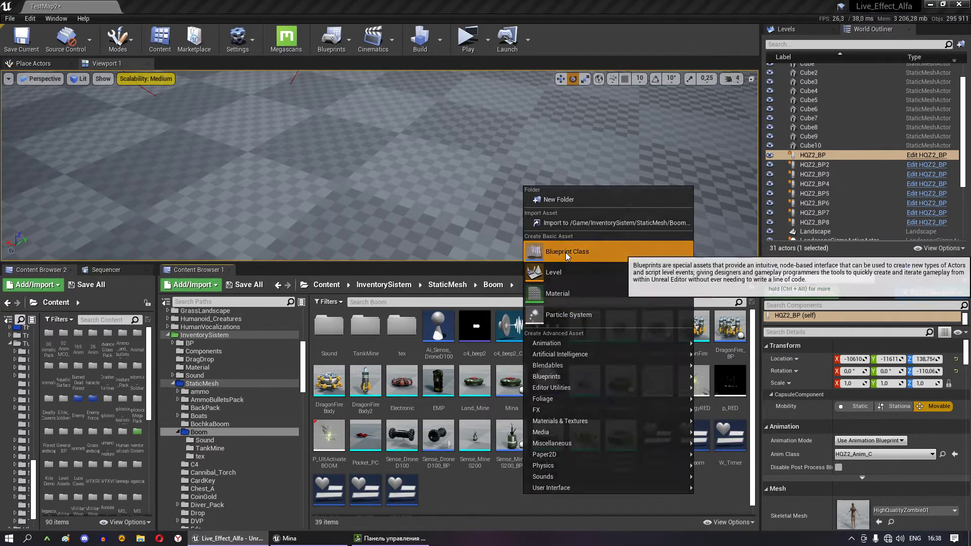
click(566, 253)
click(394, 174)
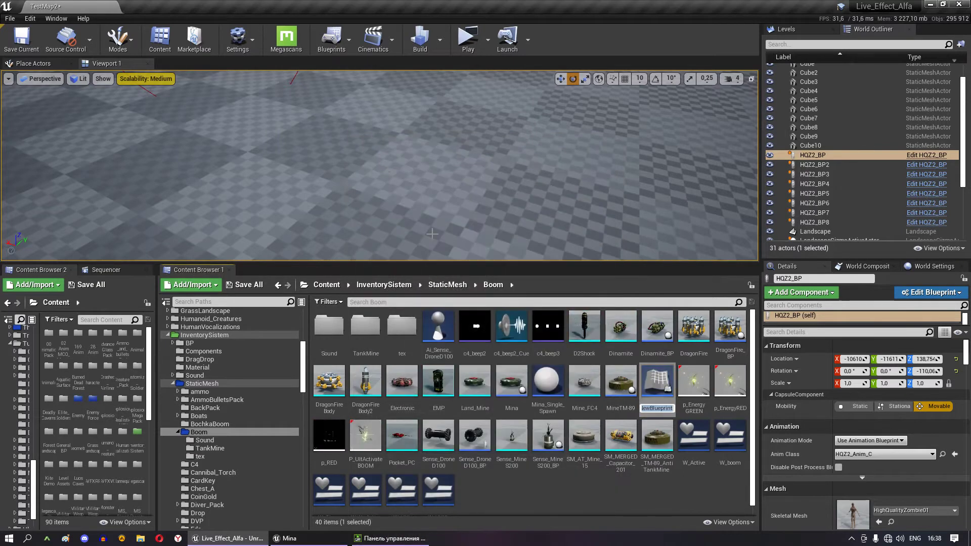
text(Mina)
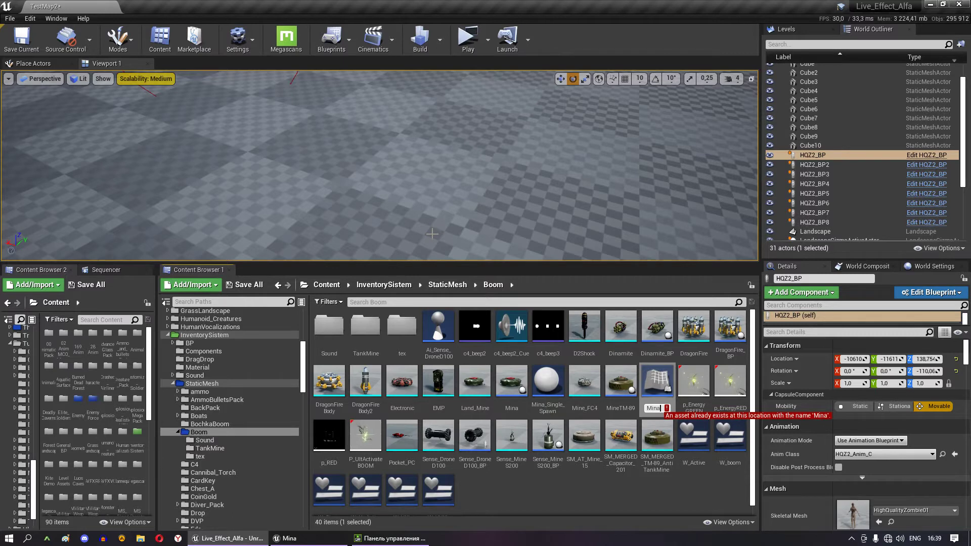
text(S44)
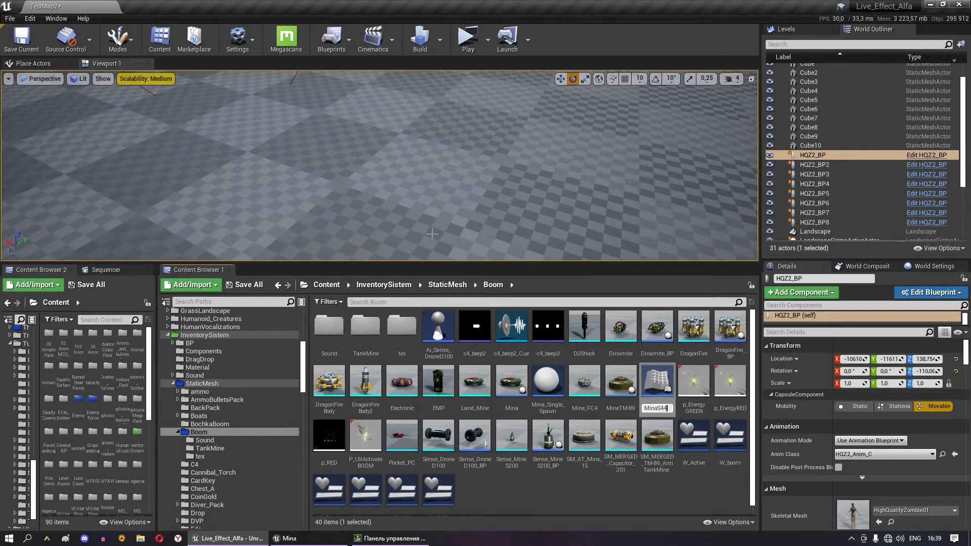
key(Return)
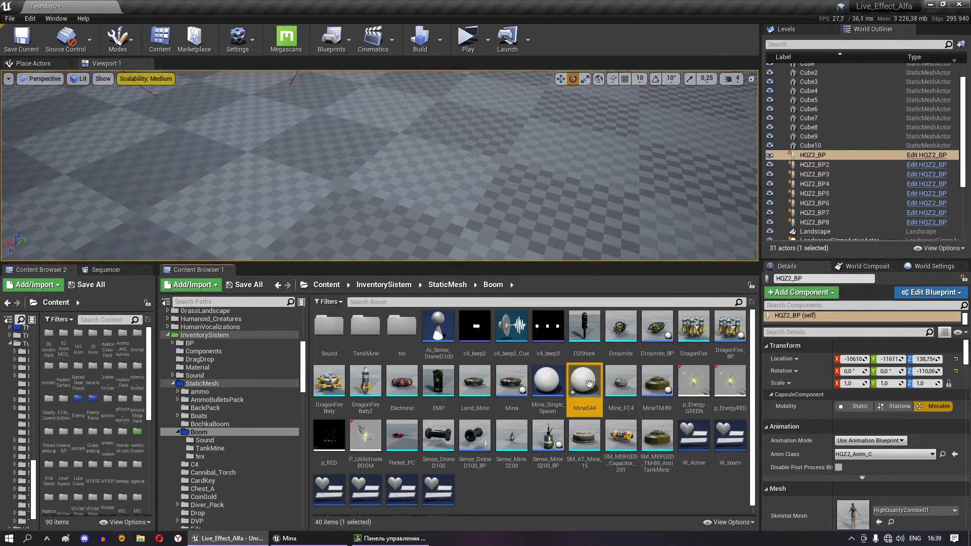
double_click(584, 381)
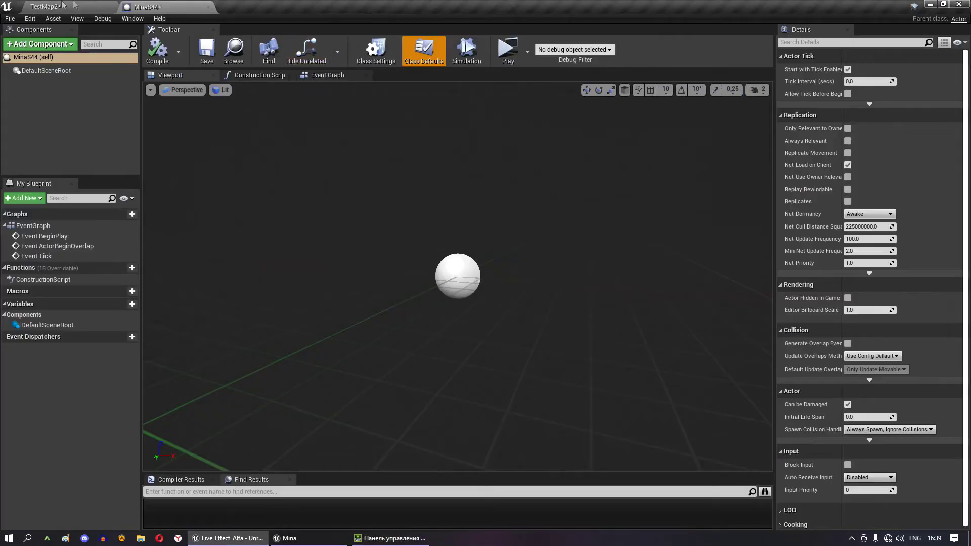
- Dock the MinaS44 editor, then preview the SM_AT_Mine_15 mesh and close its tab
click(60, 6)
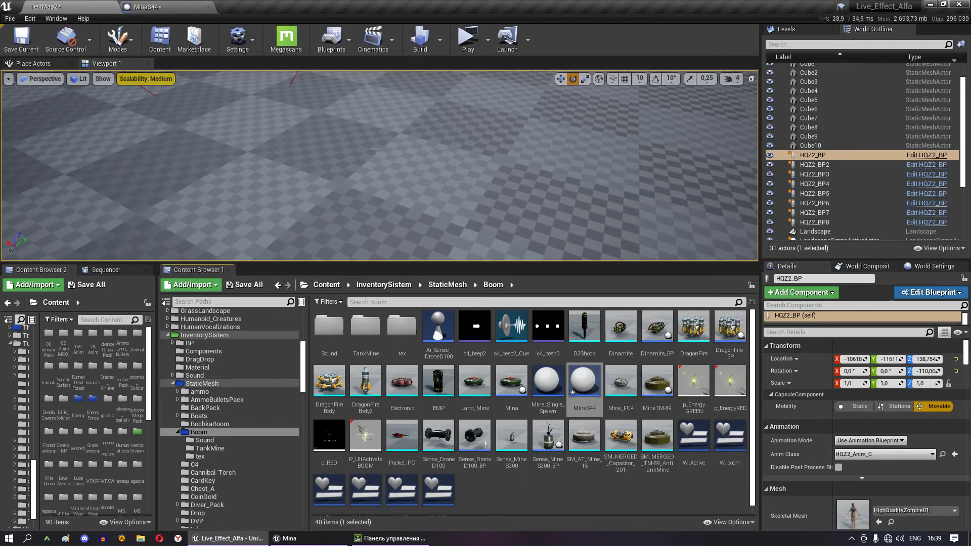
double_click(584, 436)
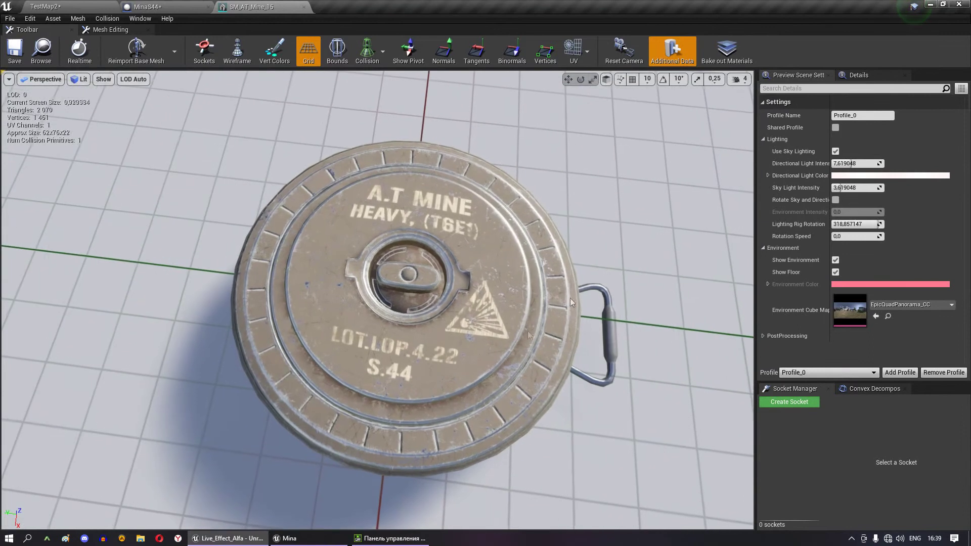
click(304, 7)
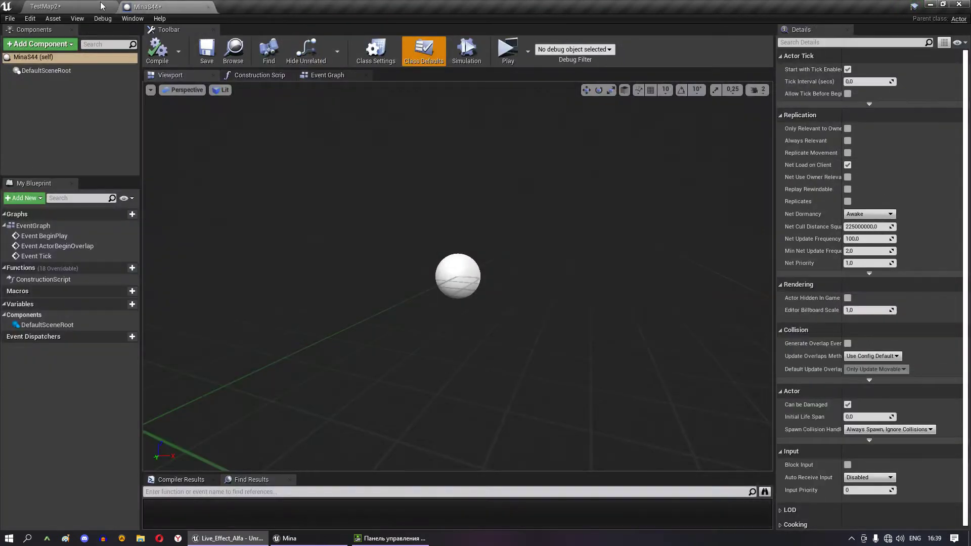
- Delete the ActorBeginOverlap and Tick nodes from the Event Graph, keeping only BeginPlay
click(329, 75)
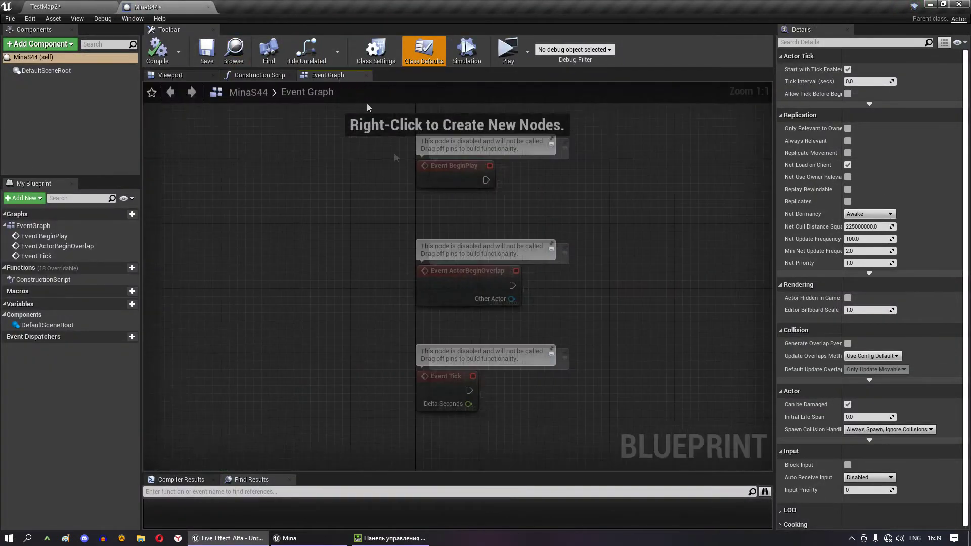
drag(264, 195, 536, 359)
key(Delete)
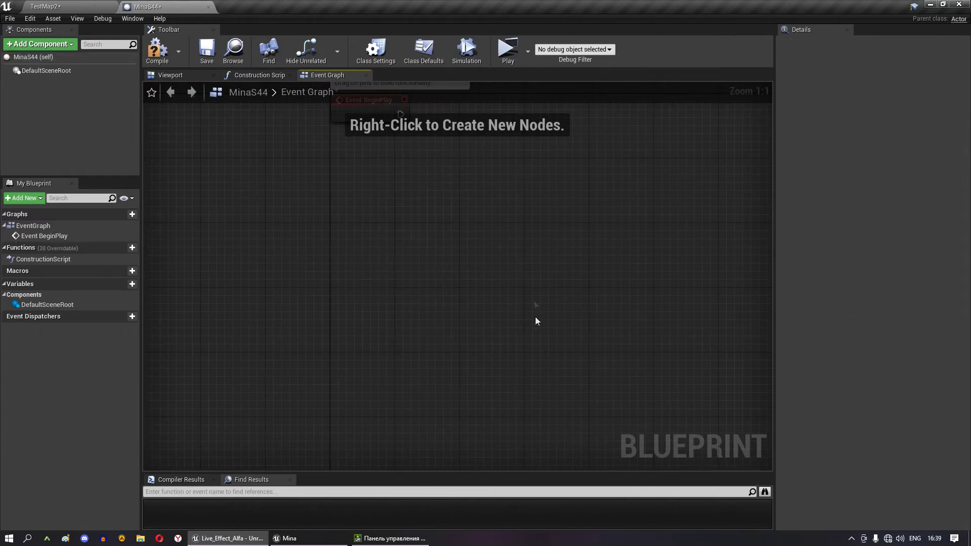
- Paste the Старт, Скан персонажа and Урон comment boxes, with Старт enclosing BeginPlay
scroll(536, 316, down, 5)
right_drag(675, 319, 530, 204)
key(ctrl+v)
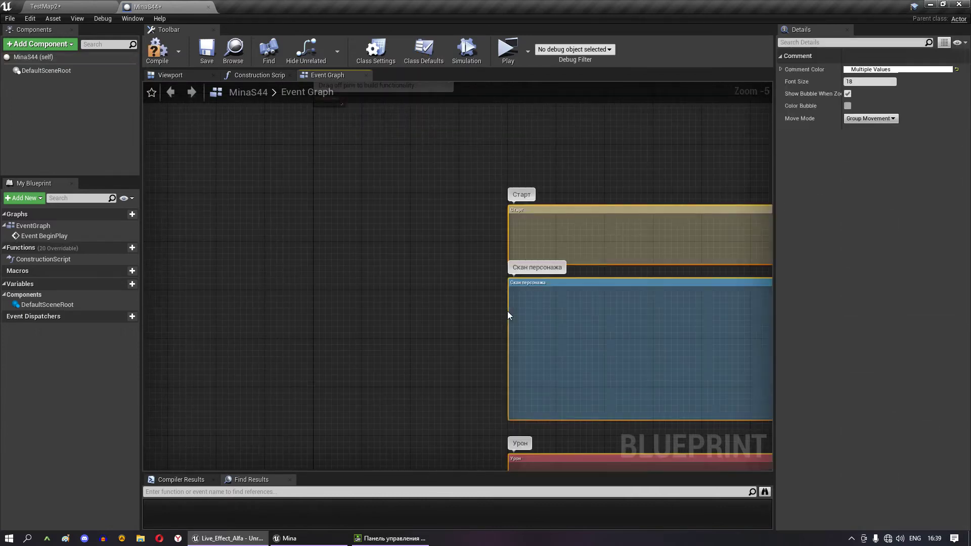
drag(581, 211, 385, 191)
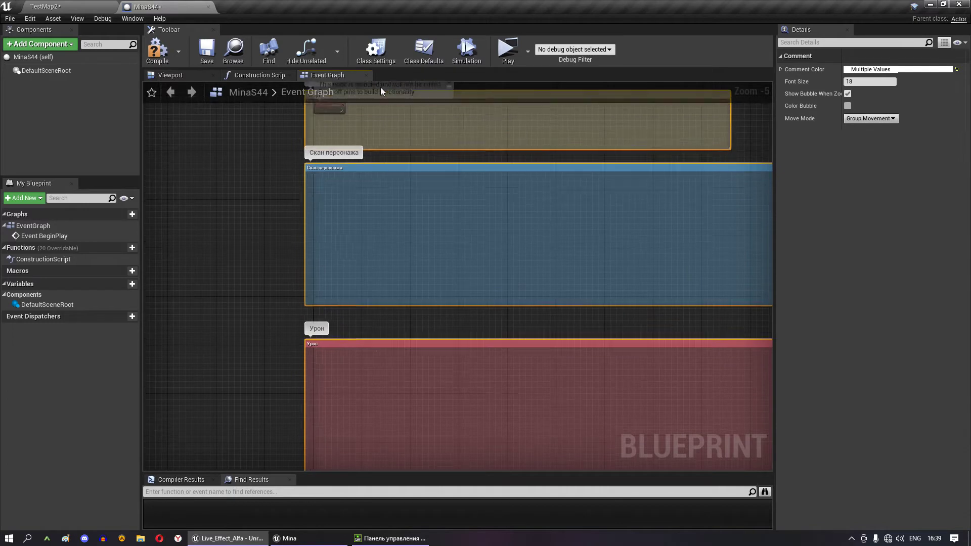
drag(386, 192, 383, 188)
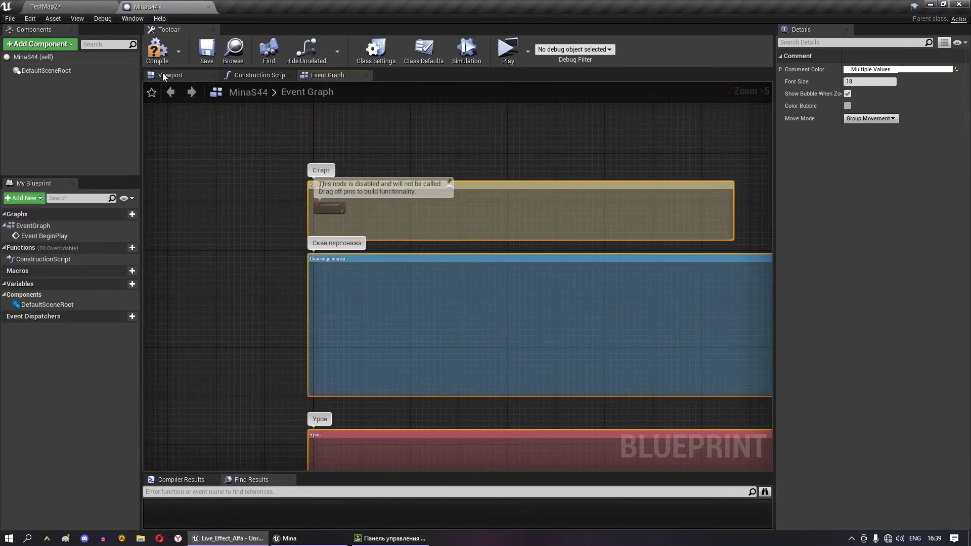
click(163, 74)
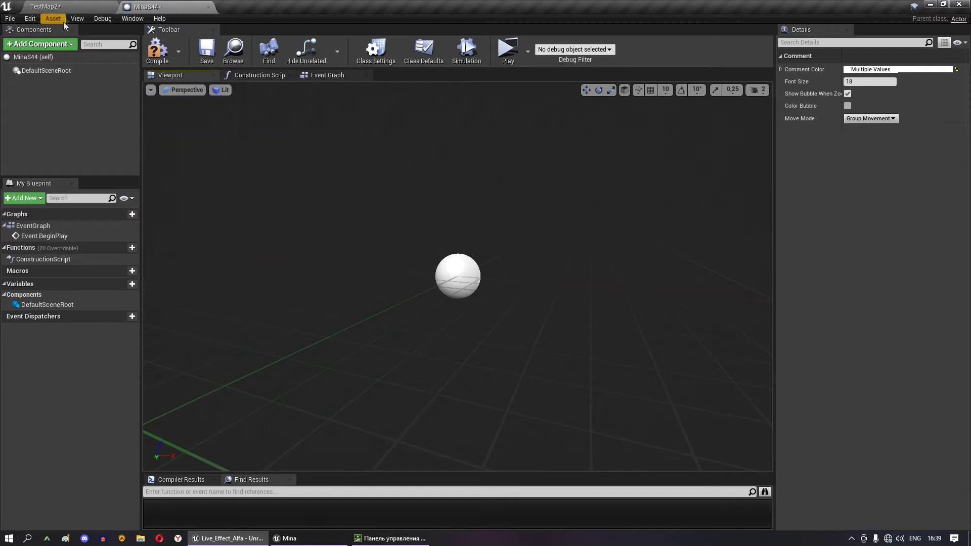
- Add a Box Collision component and drag it onto DefaultSceneRoot to make it the root
click(61, 45)
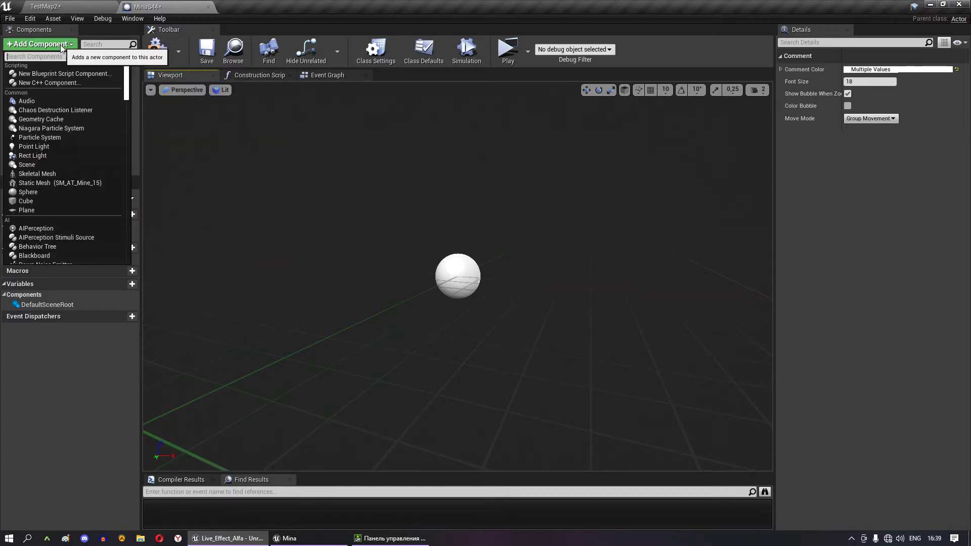
scroll(66, 136, down, 10)
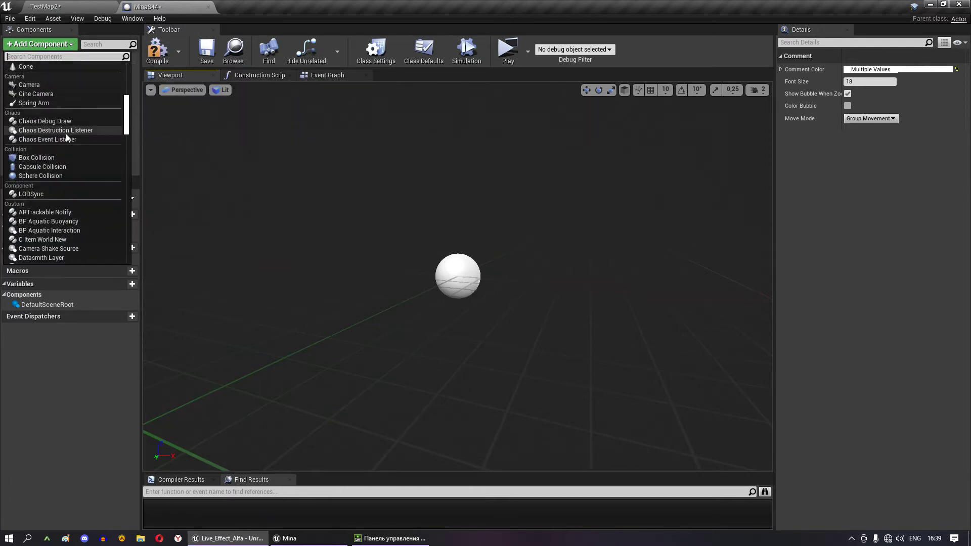
click(45, 157)
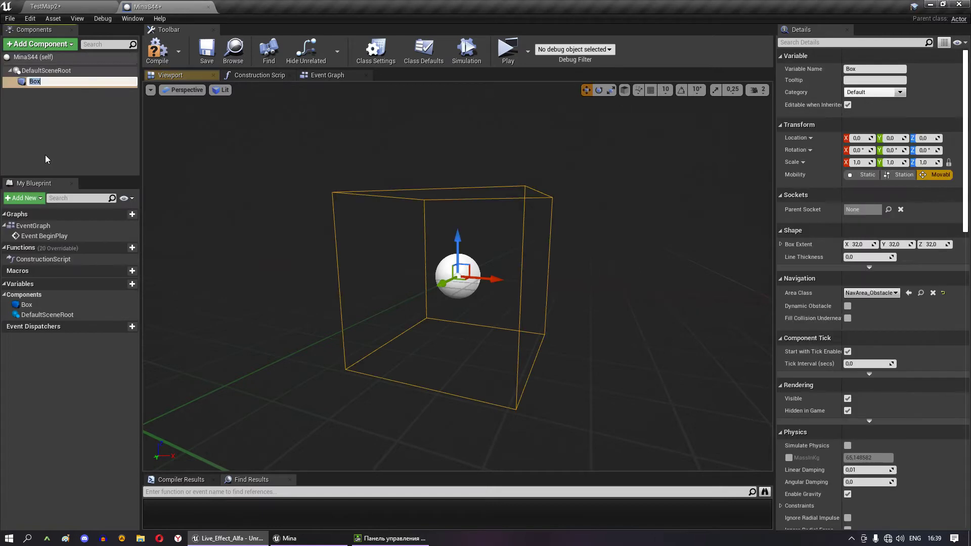
click(43, 118)
drag(41, 81, 44, 71)
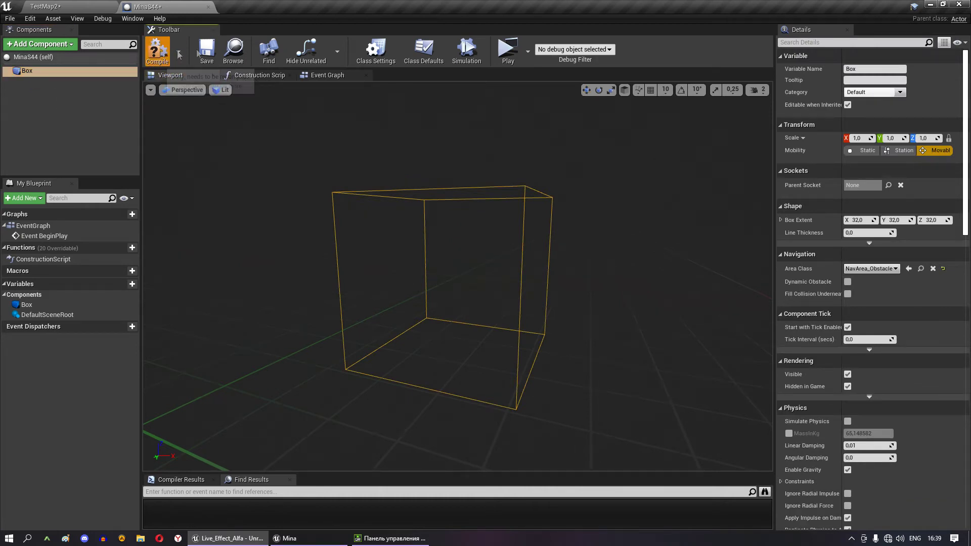
click(52, 44)
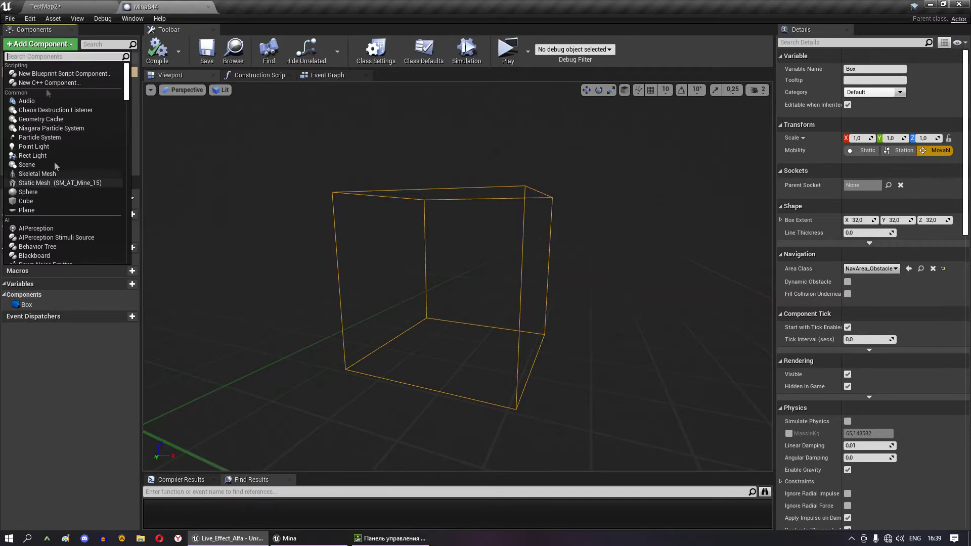
- Add an SM_AT_Mine_15 static mesh component under Box and rename it Mine_S44
click(45, 6)
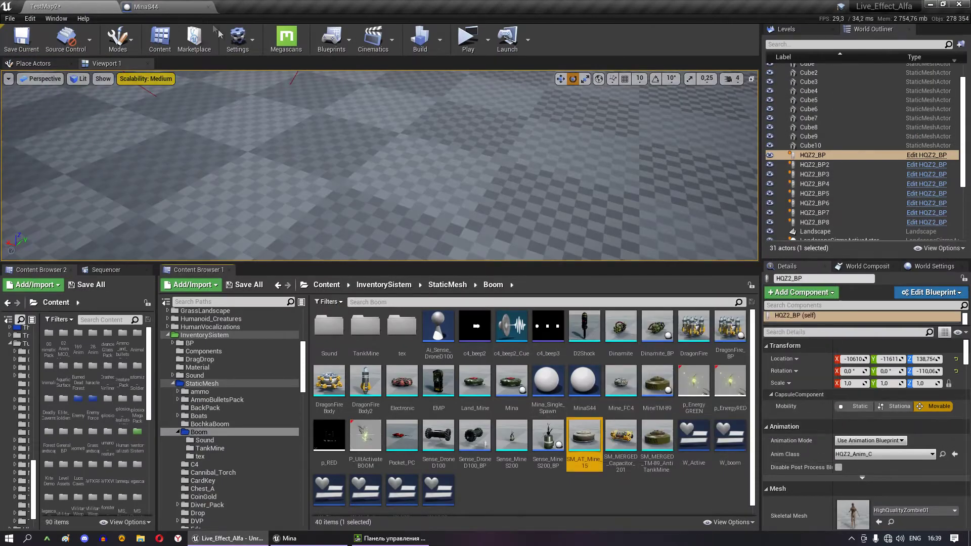
click(177, 7)
click(38, 44)
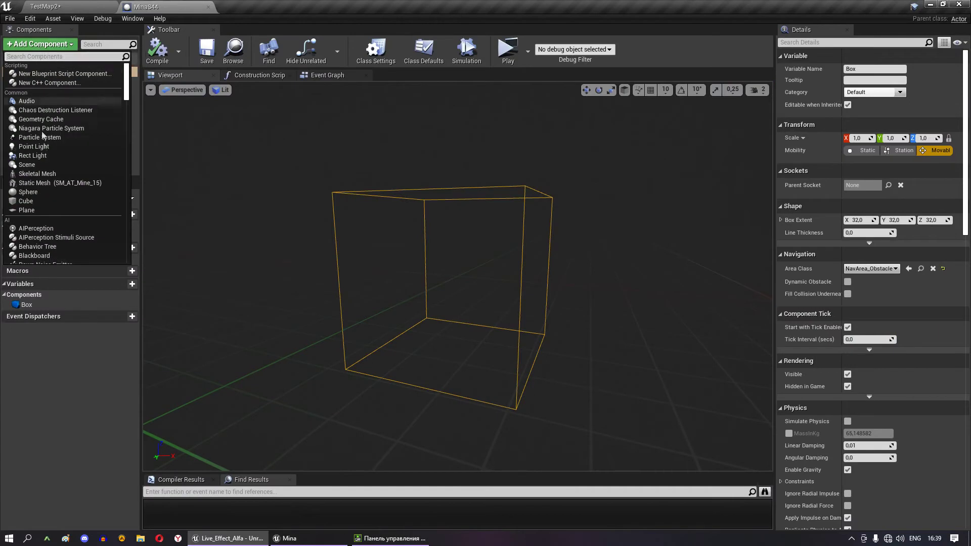
click(38, 184)
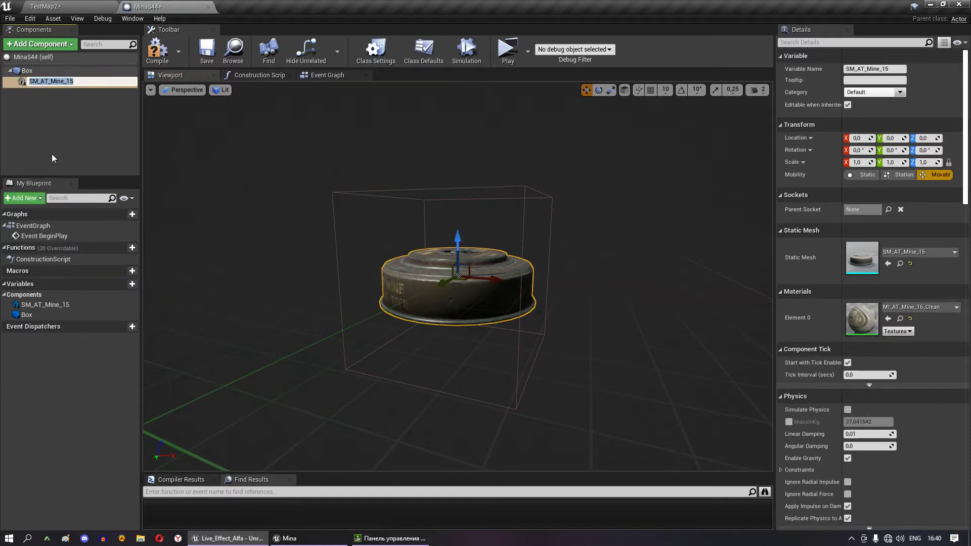
click(50, 81)
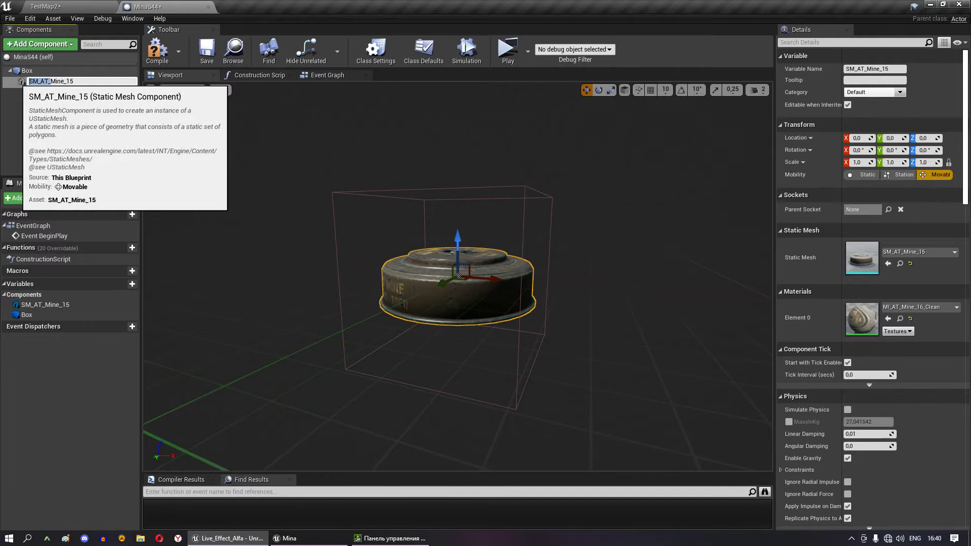
key(BackSpace)
key(BackSpace)
key(BackSpace)
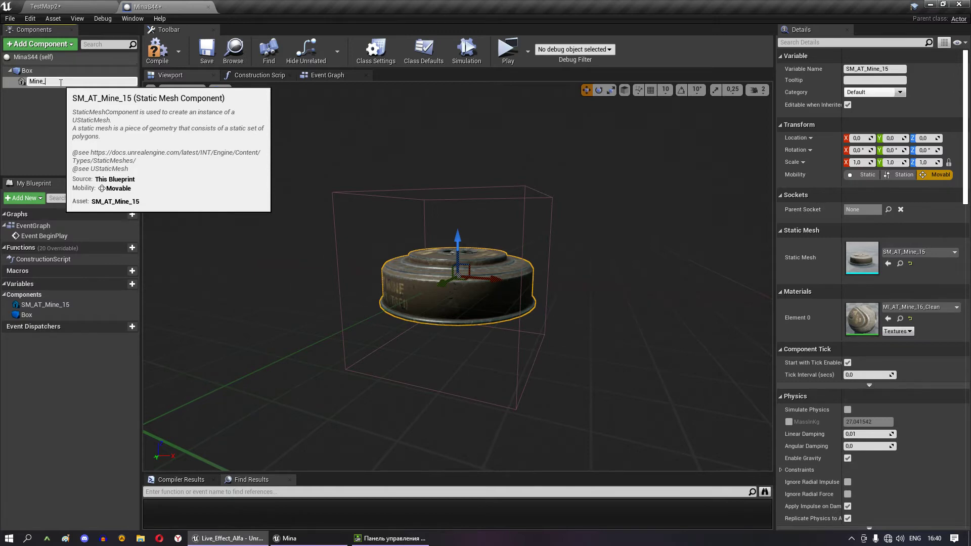
text(S4)
key(Return)
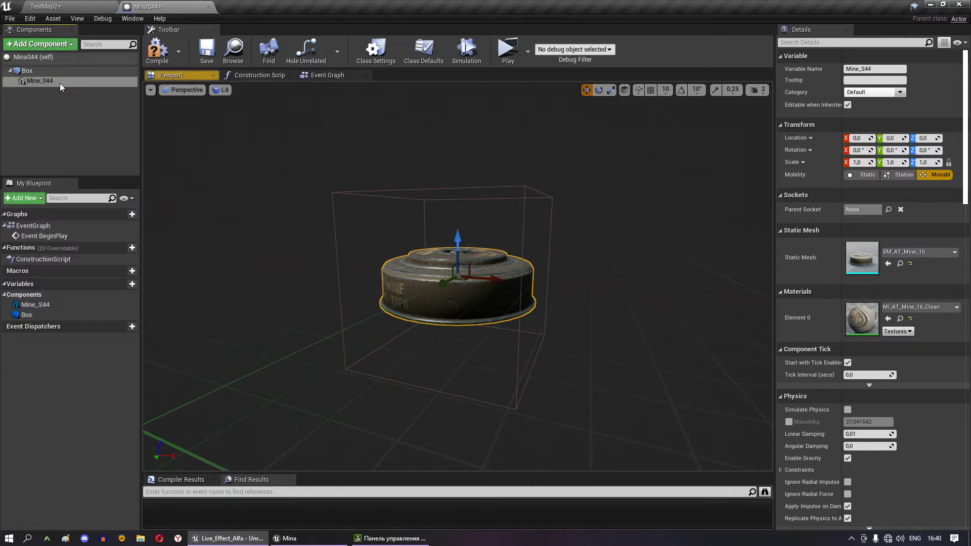
mouse_move(312, 189)
right_down()
mouse_move(308, 179)
mouse_move(310, 217)
mouse_move(324, 217)
right_up()
- Place a raised MinaS44 instance in TestMap2 and test it in a standalone game
click(82, 5)
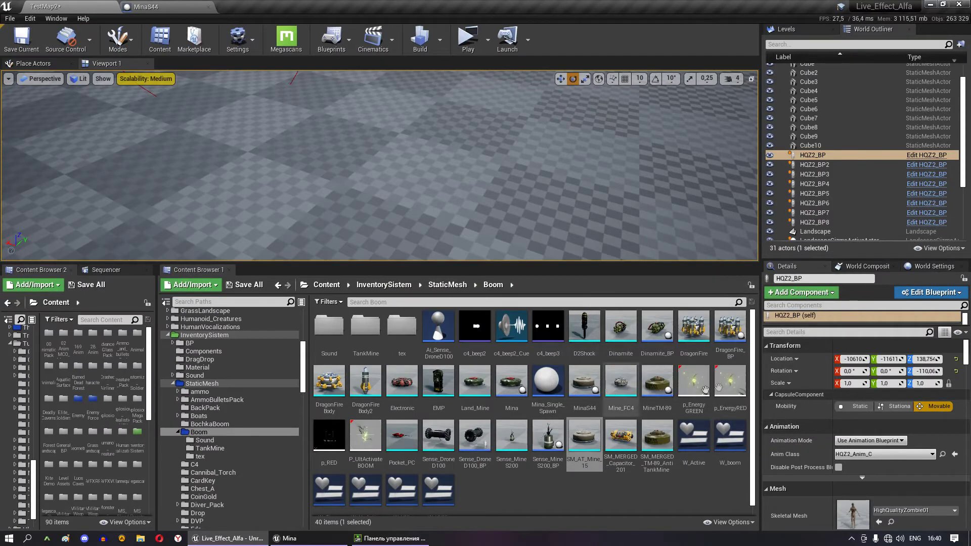
drag(587, 392, 379, 207)
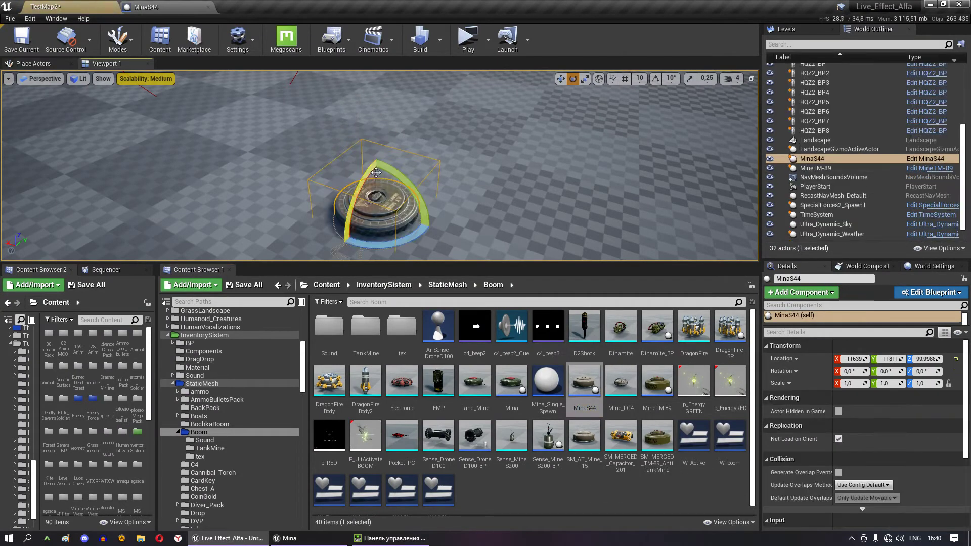
drag(377, 174, 377, 76)
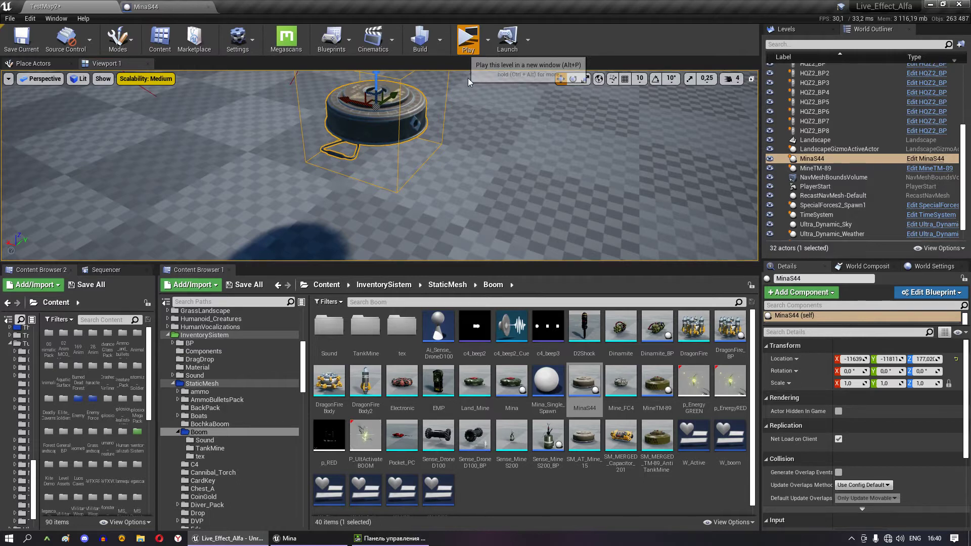
key(alt+p)
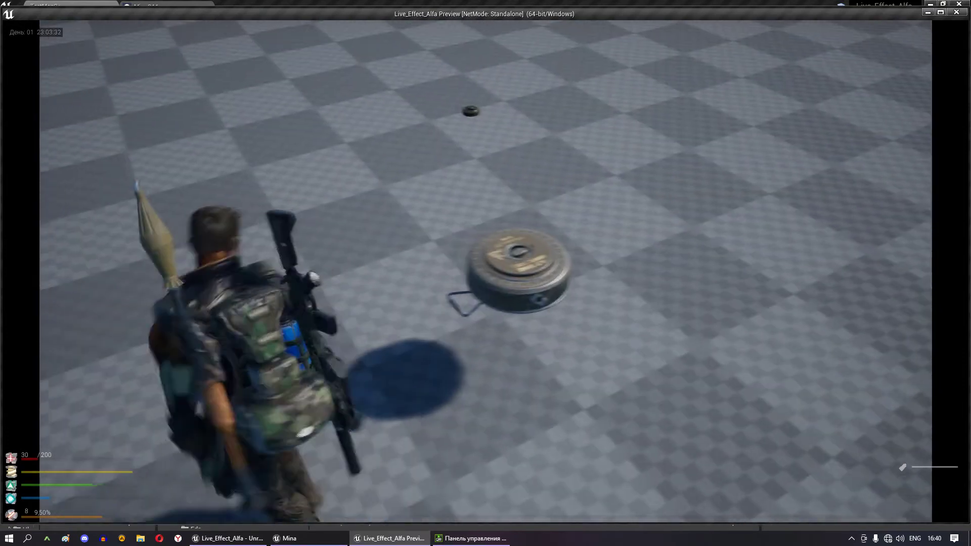
key(Escape)
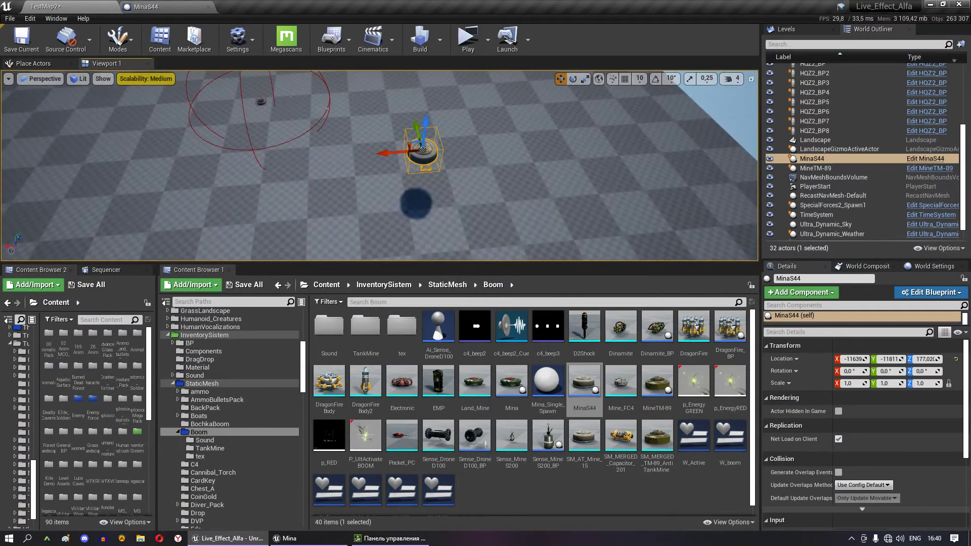
- Move the MineTM-89 mine along X and Y beside the other mine and frame it
click(261, 101)
drag(221, 103, 357, 97)
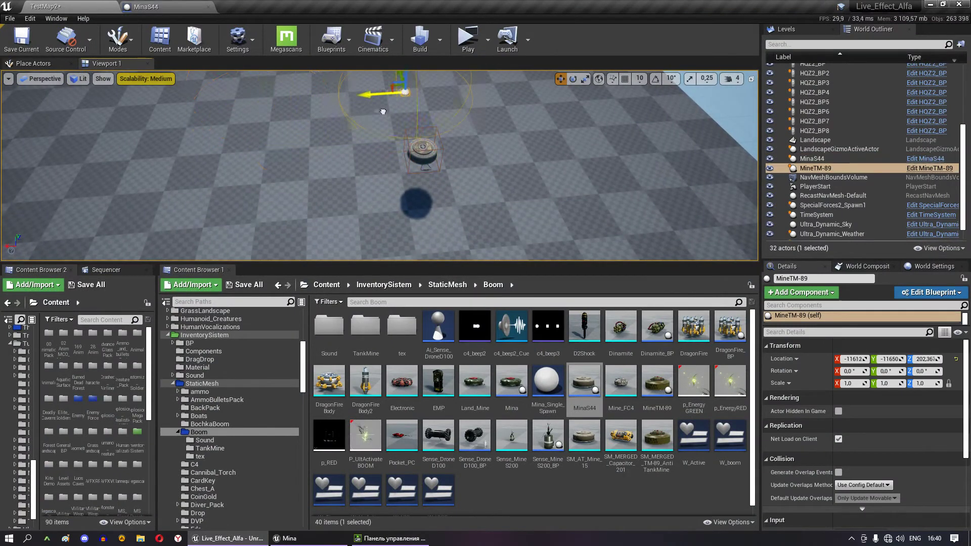
key(f)
drag(564, 197, 443, 234)
key(f)
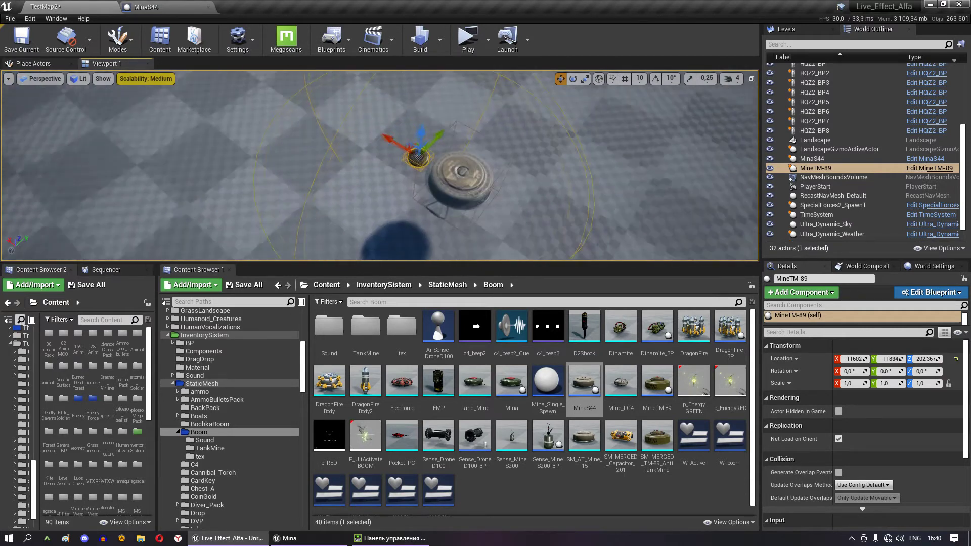
click(175, 13)
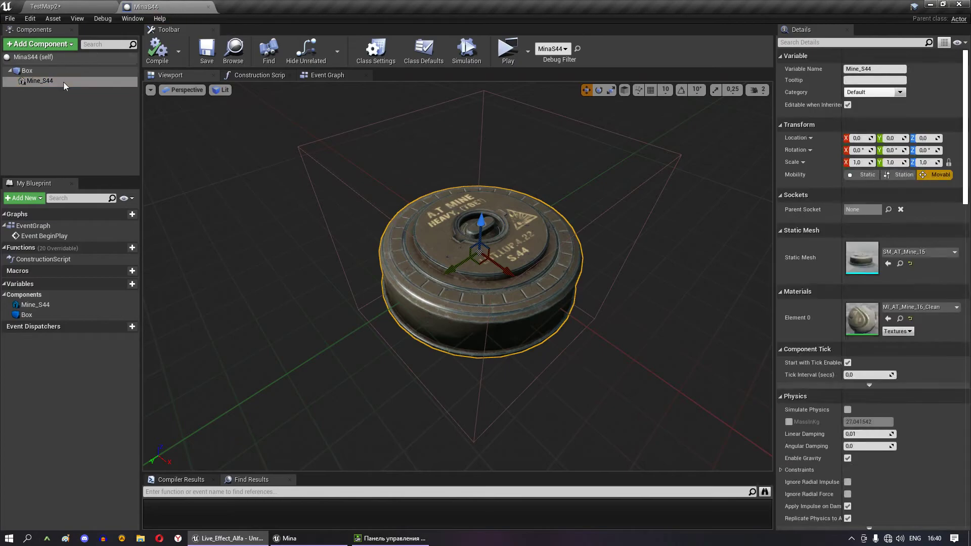
- Set Mine_S44's locked scale to 0,5 and check the result in the level
click(931, 163)
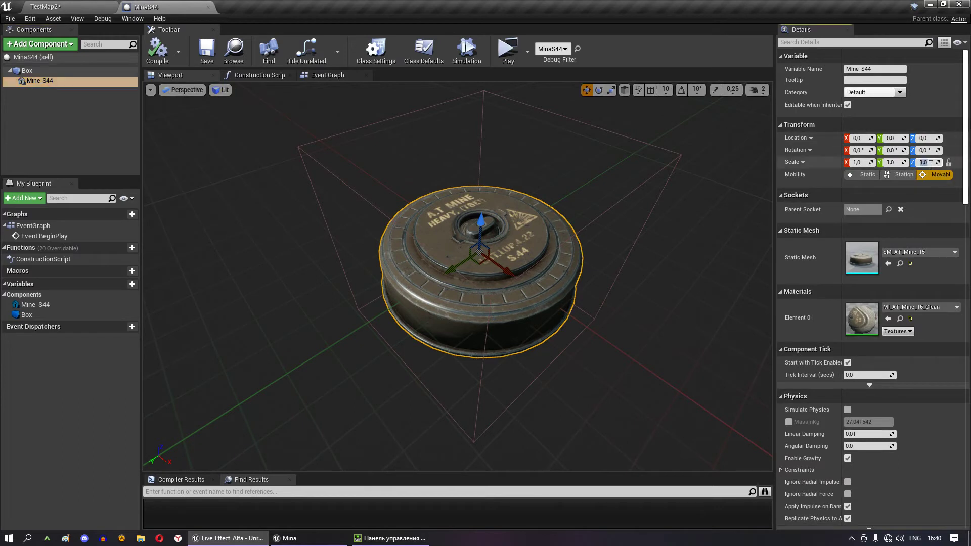
text(0,5)
key(Return)
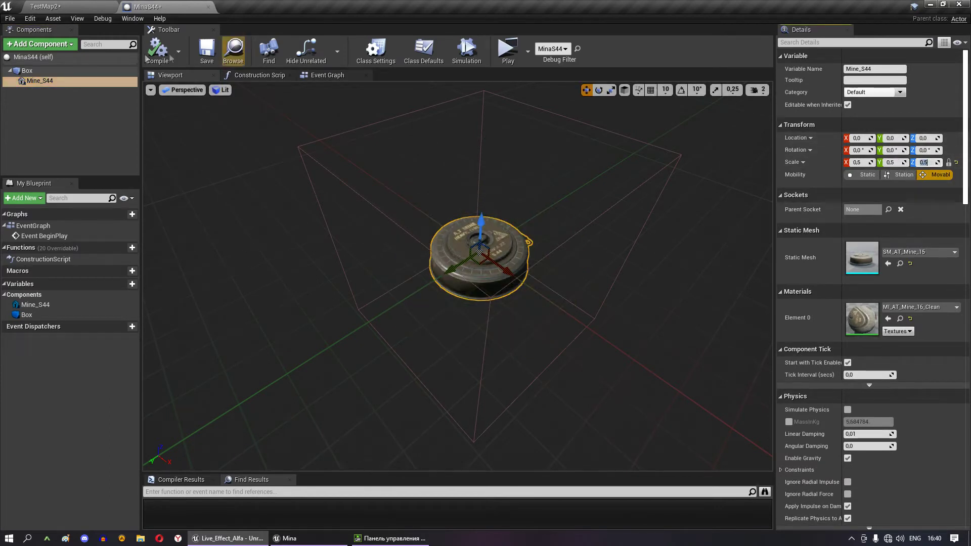
click(103, 7)
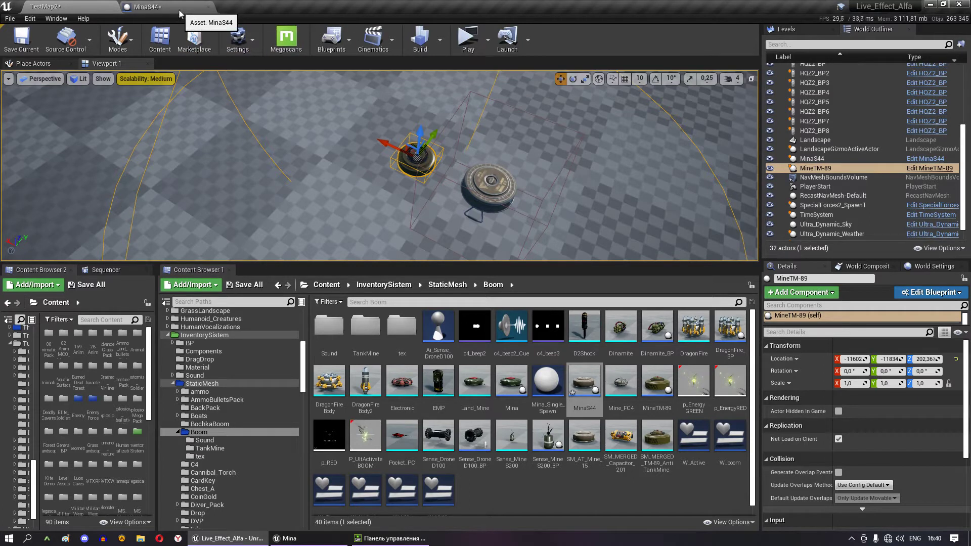
right_drag(467, 193, 470, 195)
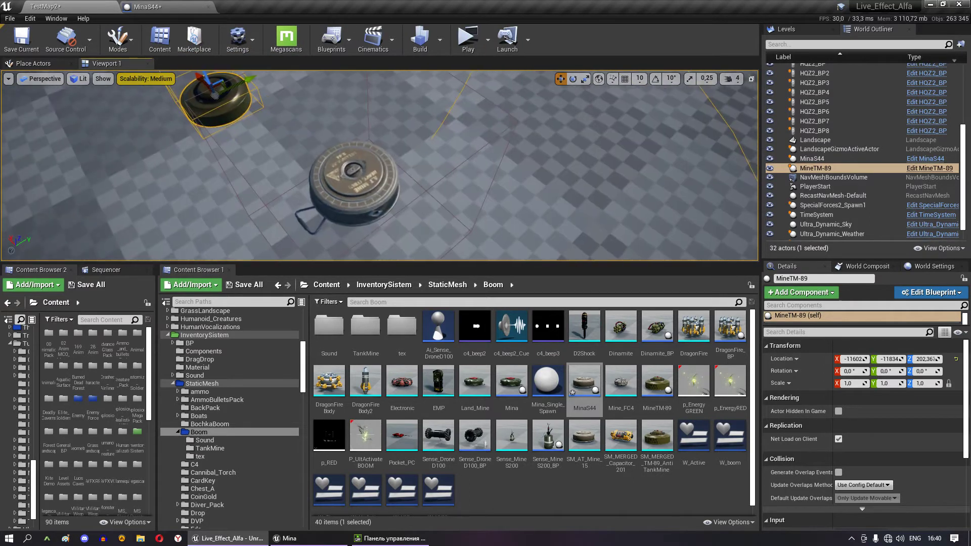
- Try a 0,4 mine scale, save MinaS44, and compare it in the level
click(176, 7)
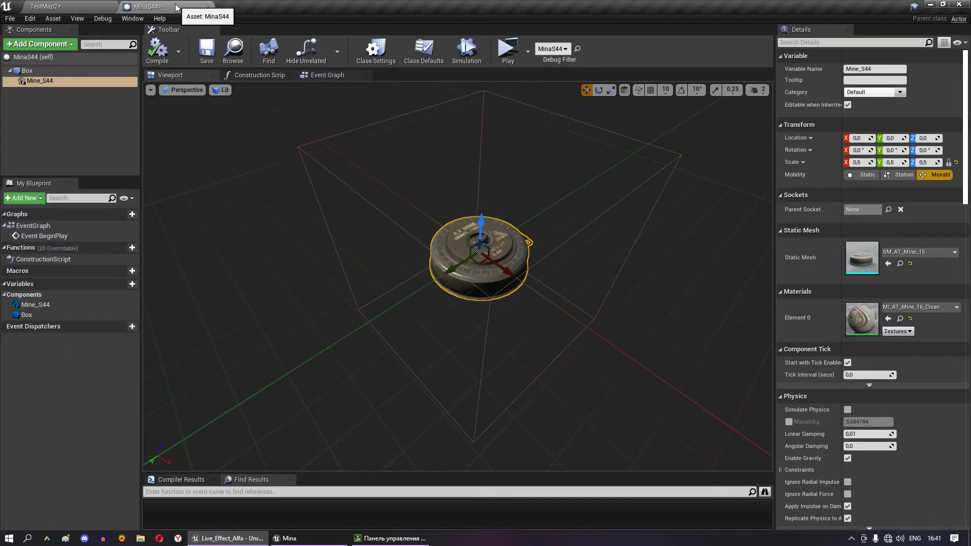
click(923, 162)
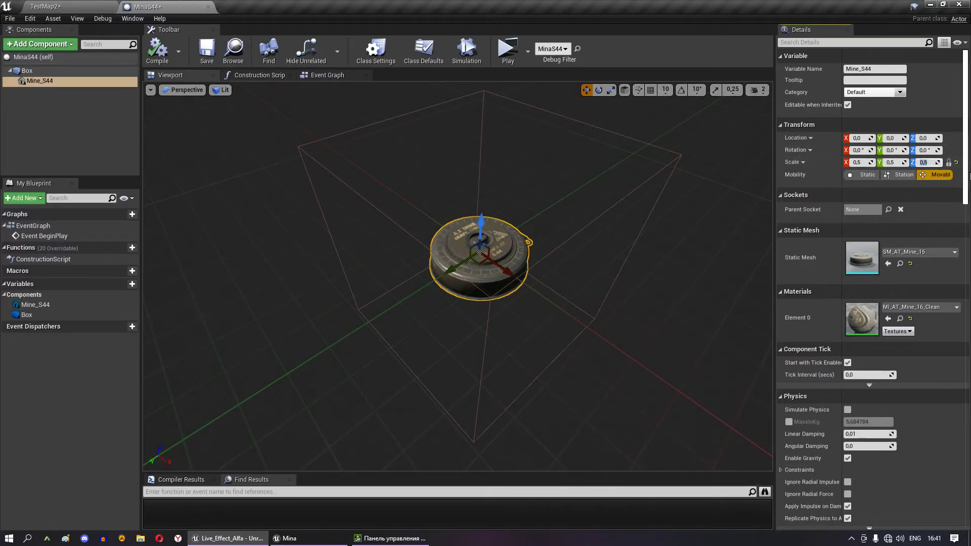
text(0,4)
key(Return)
click(206, 49)
click(46, 6)
right_drag(312, 136, 334, 162)
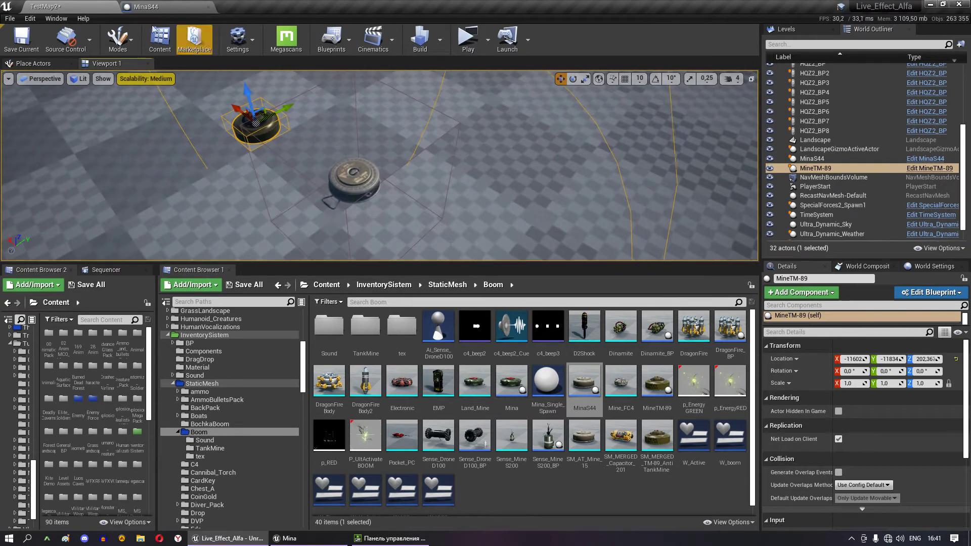
- Restore the mine scale to 0,5 and save the MinaS44 blueprint
click(162, 7)
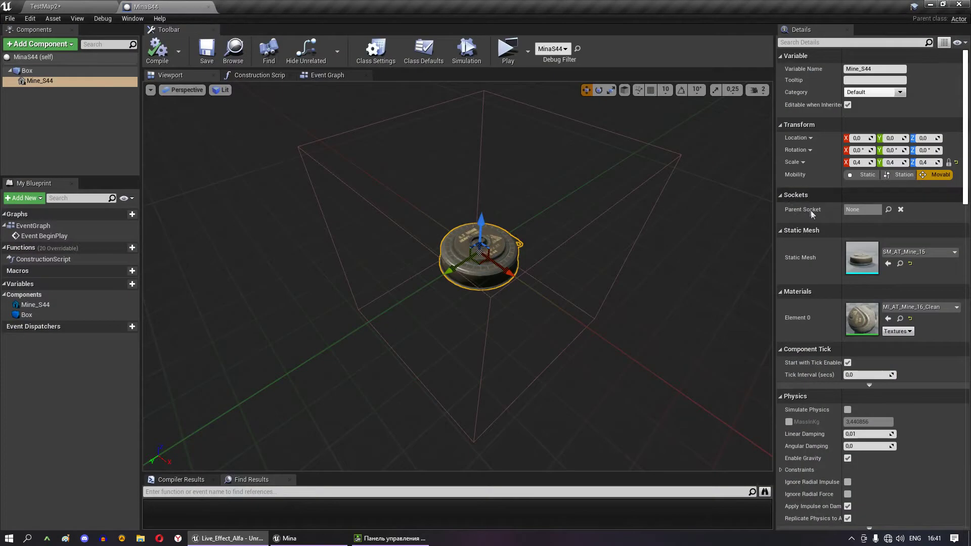
click(924, 162)
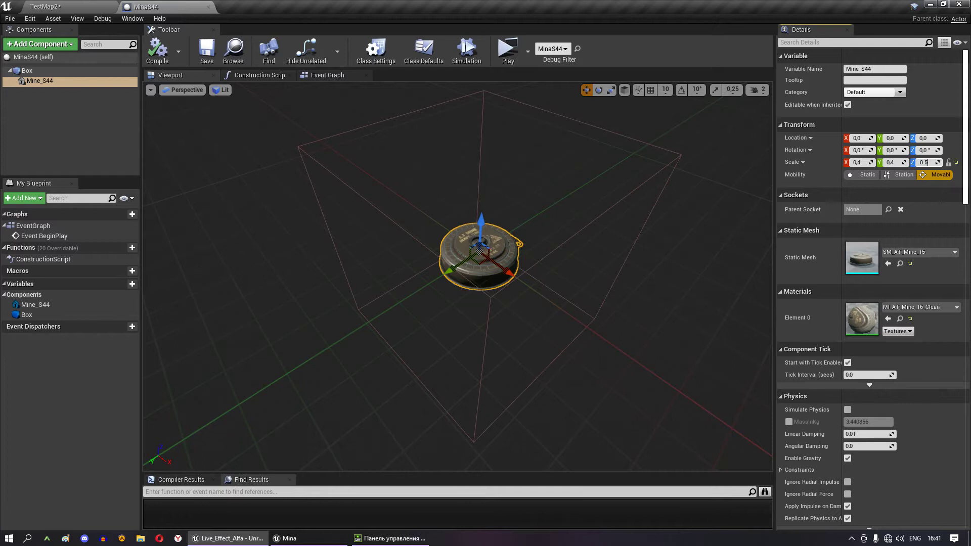
key(Return)
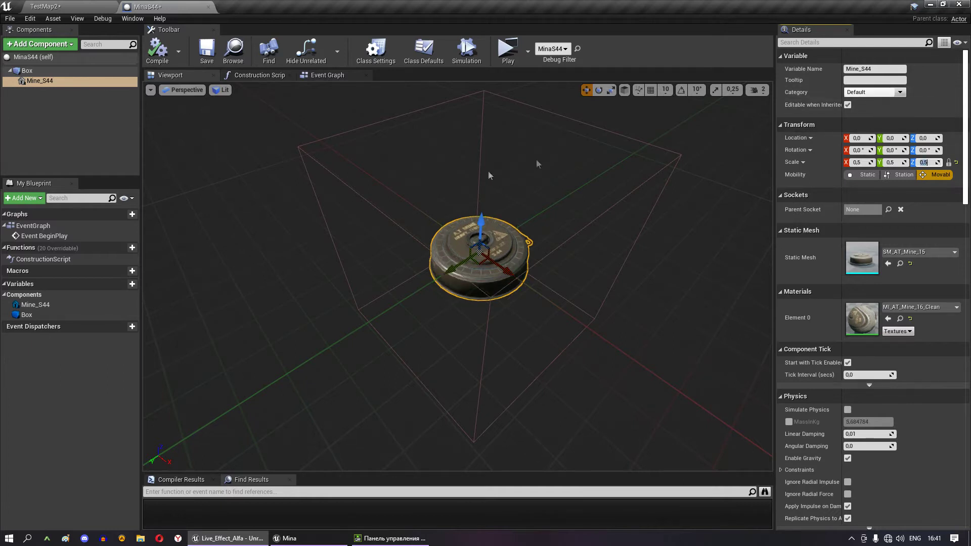
click(206, 51)
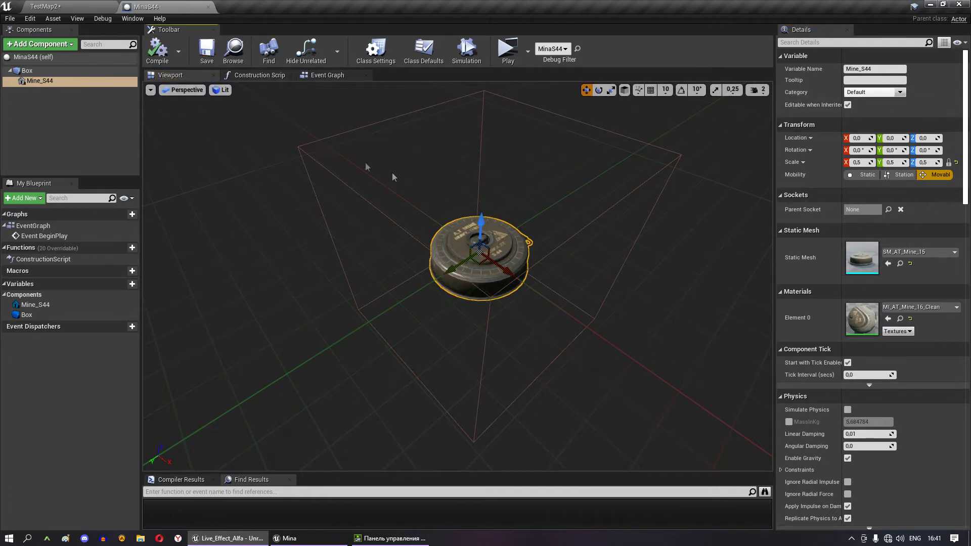
- Select the Box component and scroll its Details down to Collision
drag(394, 176, 283, 213)
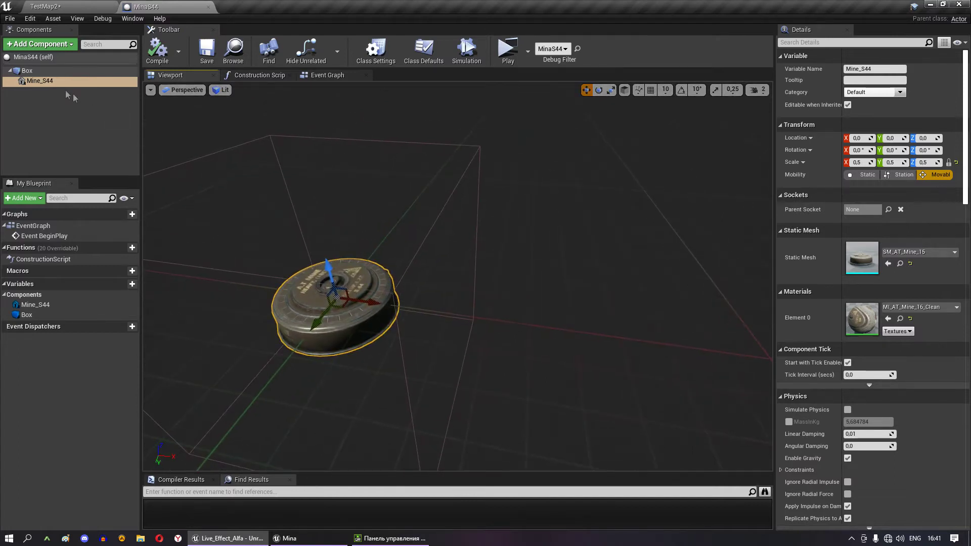
click(27, 71)
drag(284, 152, 338, 167)
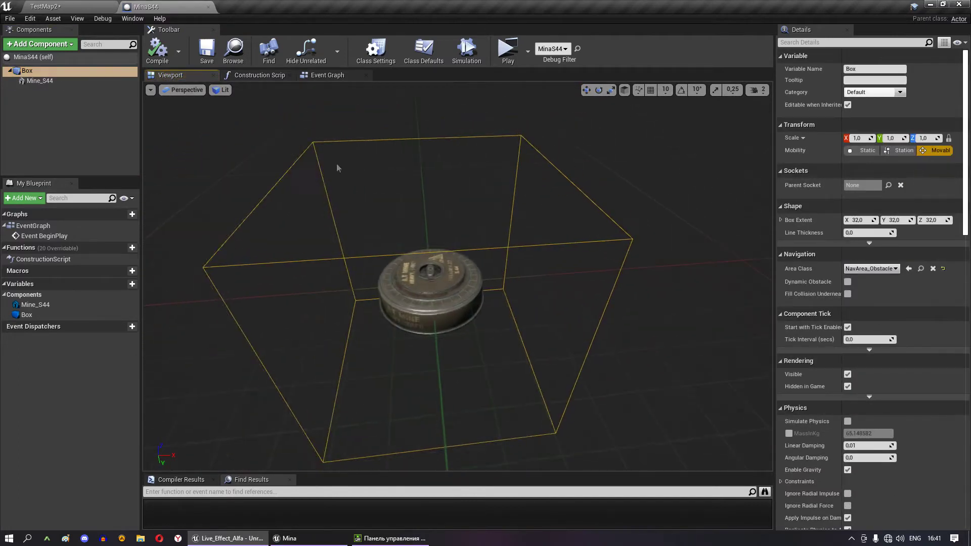
scroll(885, 283, down, 4)
scroll(884, 284, down, 6)
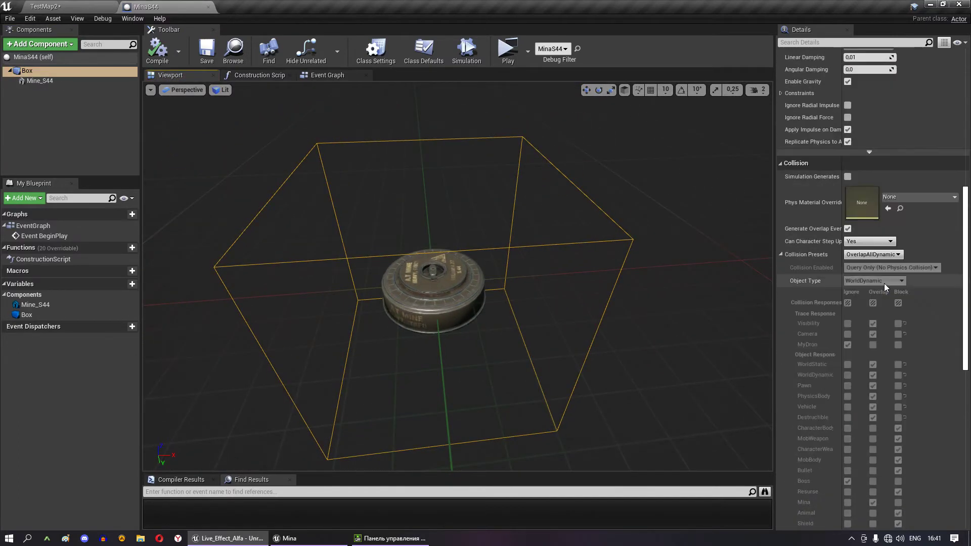
- Set the Box collision preset to Custom with object type Mina
click(867, 255)
click(854, 267)
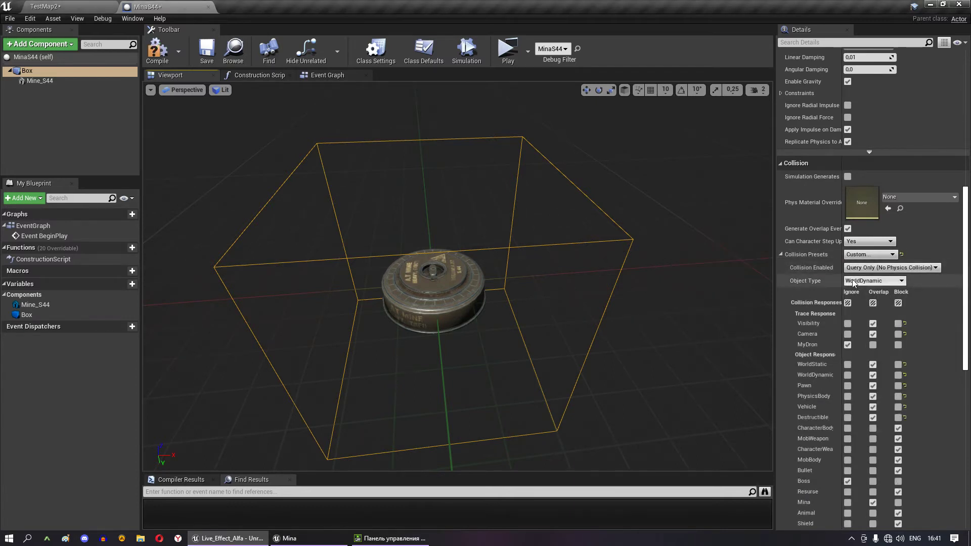
click(854, 282)
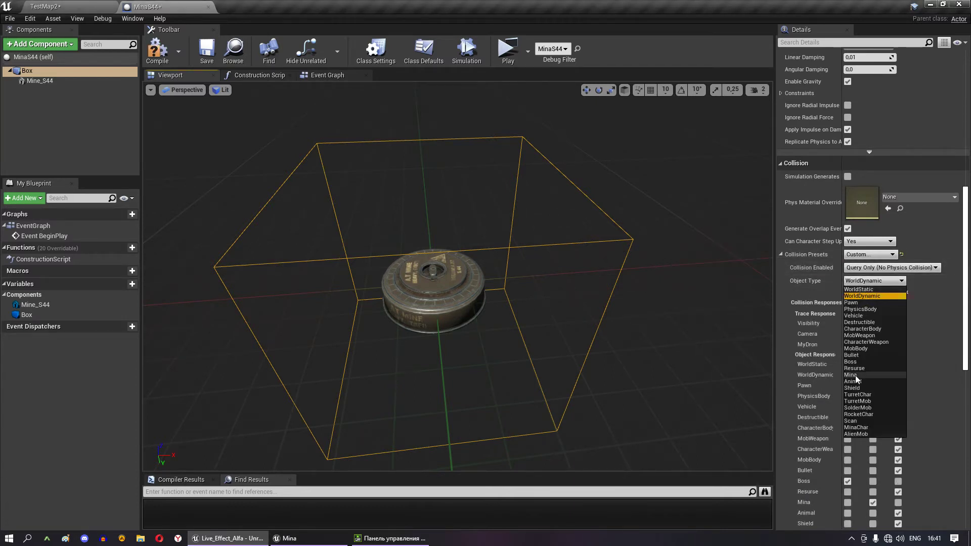
click(859, 369)
click(871, 283)
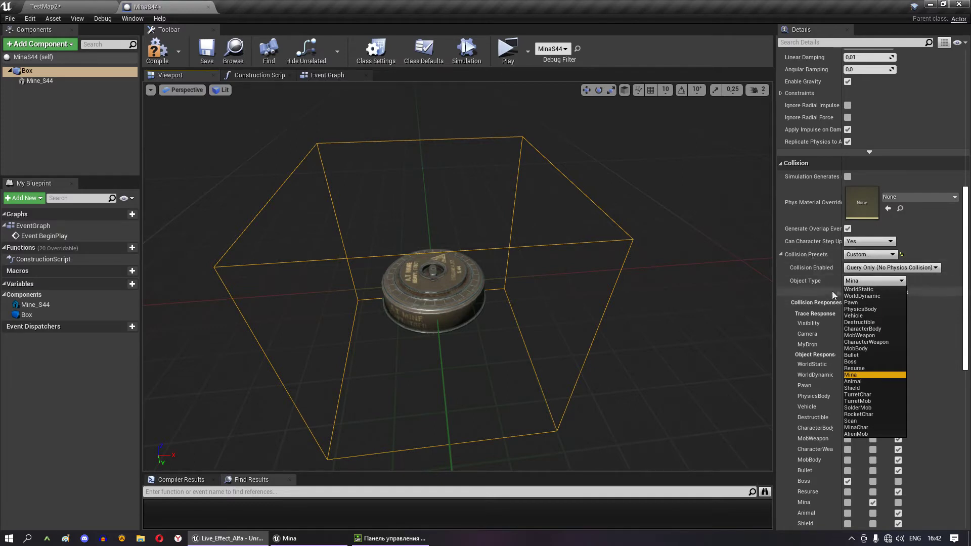
click(30, 18)
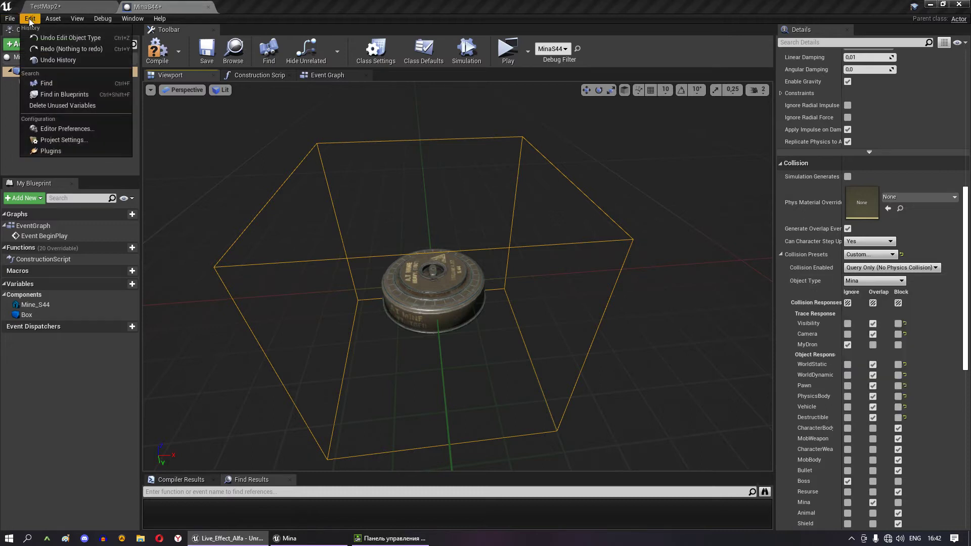
click(58, 142)
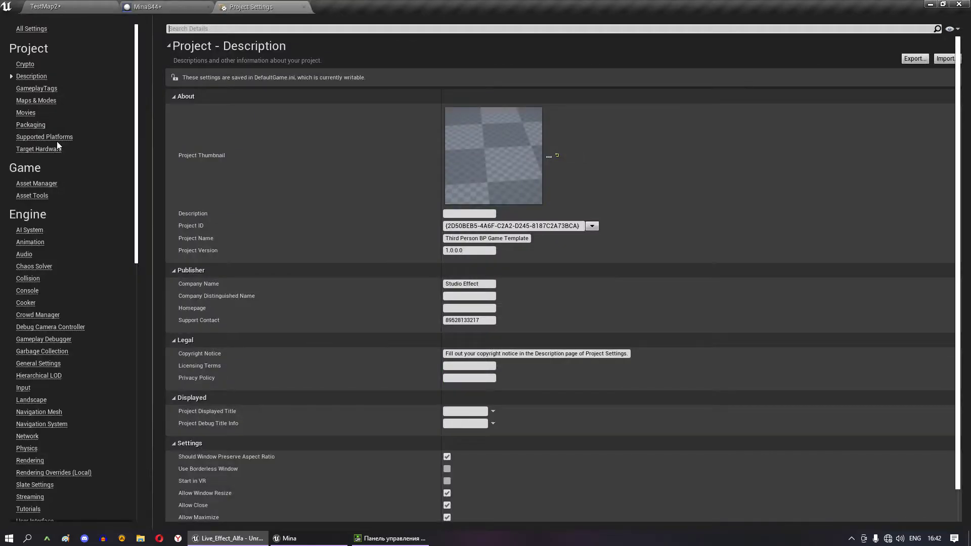
click(30, 278)
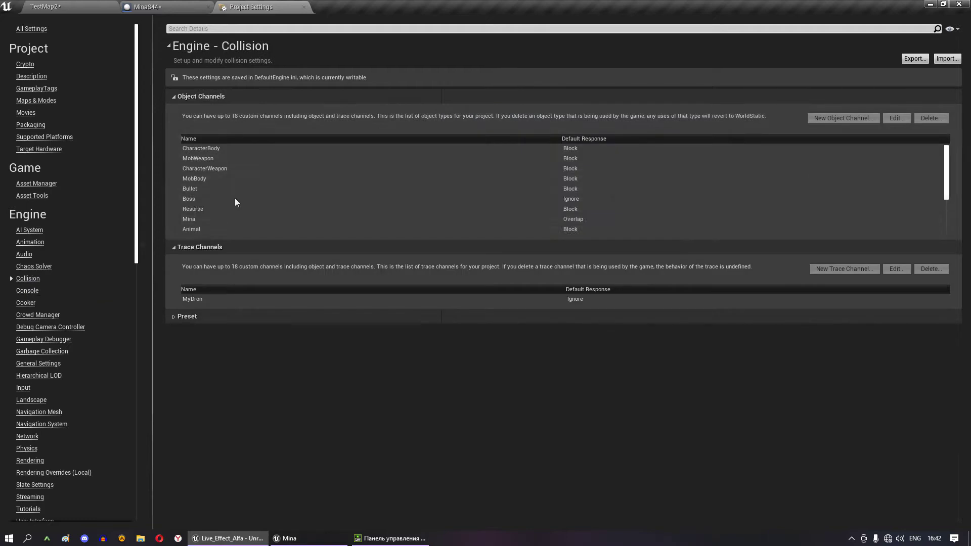
scroll(243, 195, down, 3)
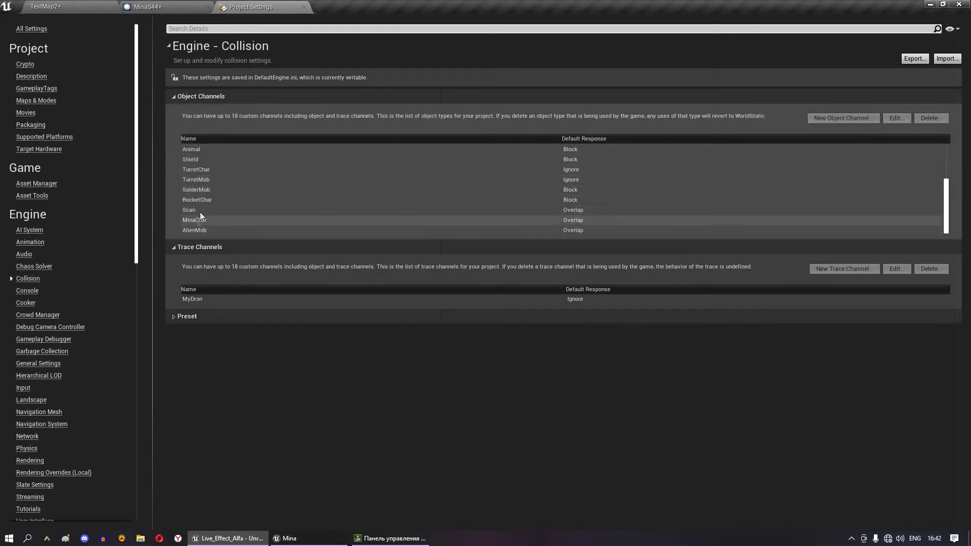
scroll(198, 214, up, 3)
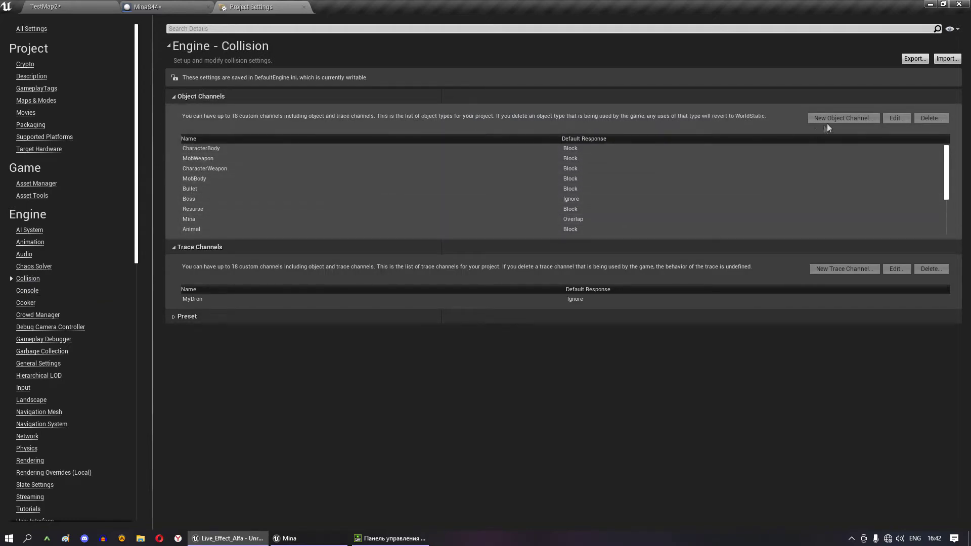
click(304, 8)
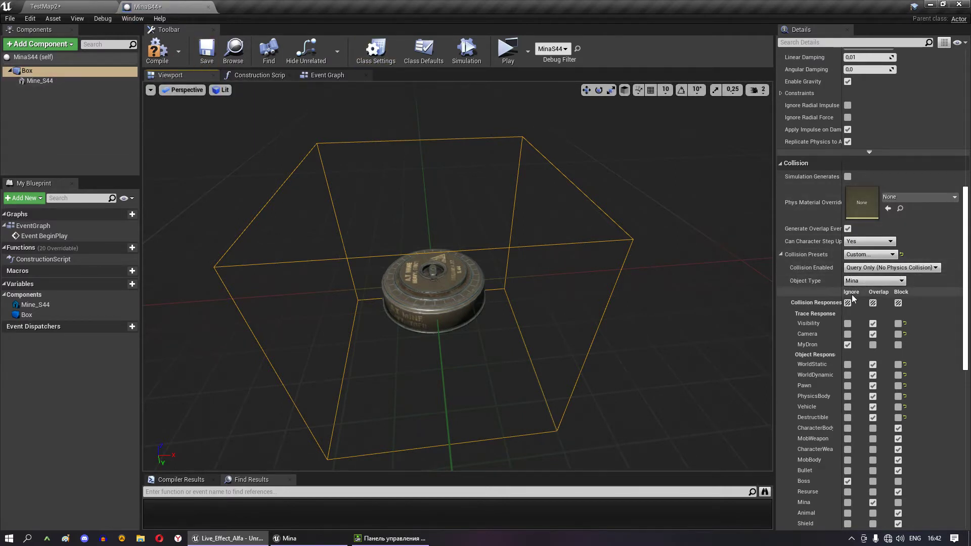
- Ignore all channels, block Visibility and WorldStatic, overlap WorldDynamic, MobBody, Mina and SolderMob
scroll(856, 329, down, 3)
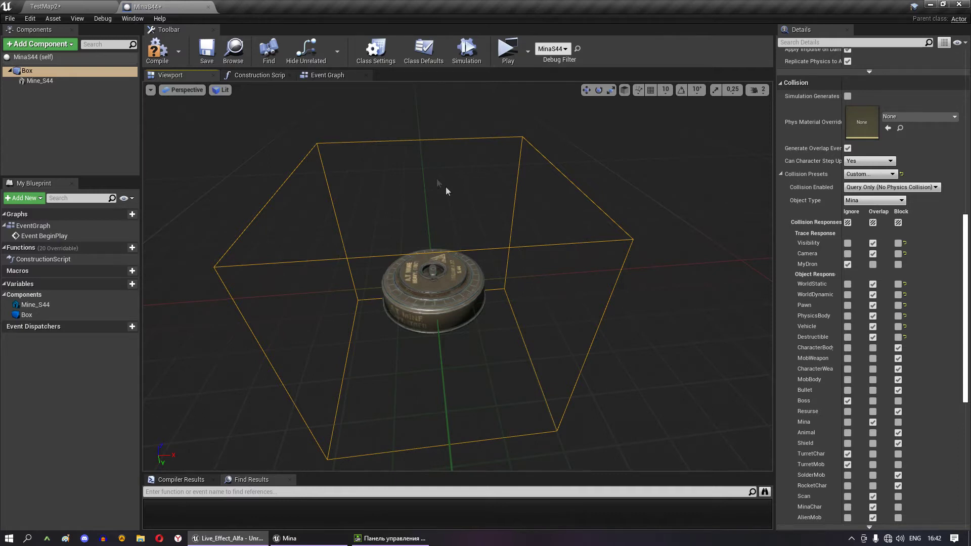
drag(445, 186, 735, 274)
click(848, 222)
click(899, 243)
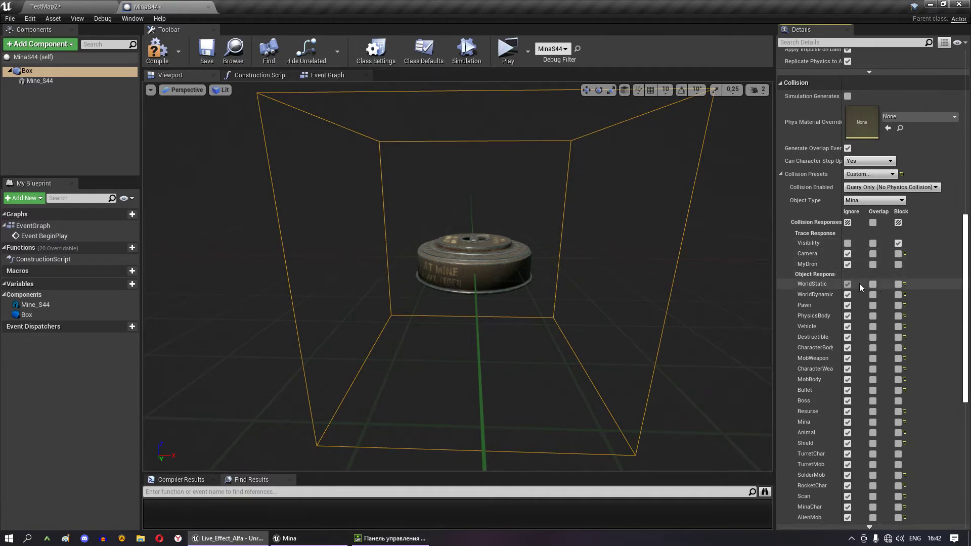
click(897, 286)
click(874, 295)
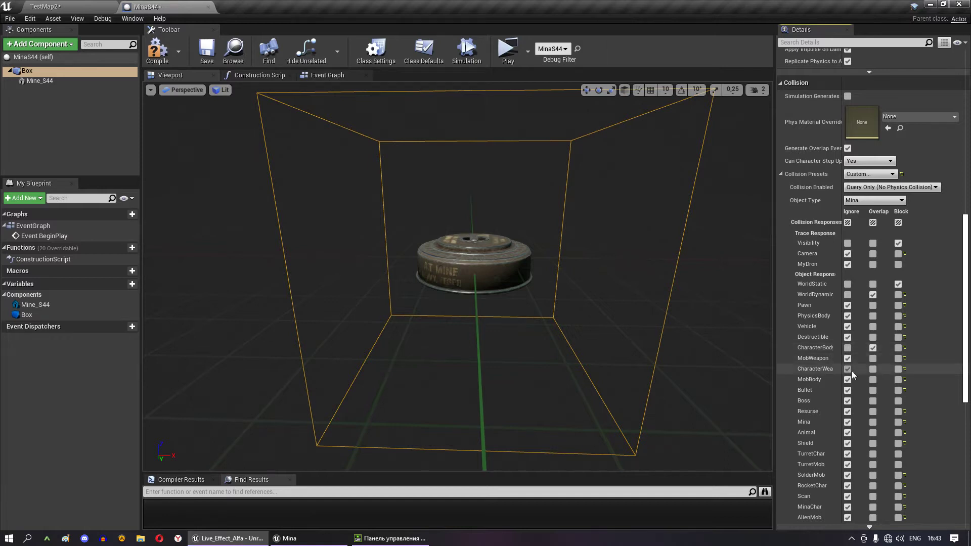
click(873, 380)
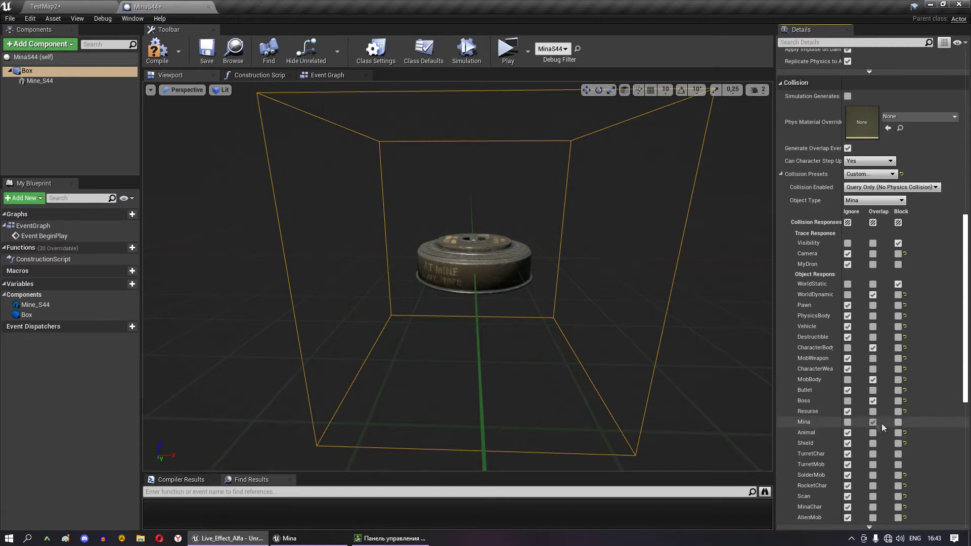
click(873, 422)
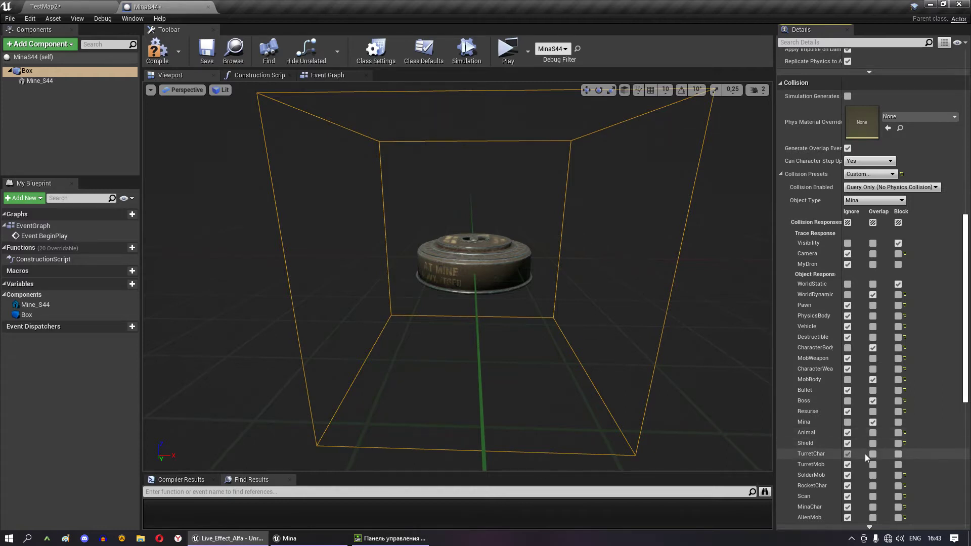
click(874, 475)
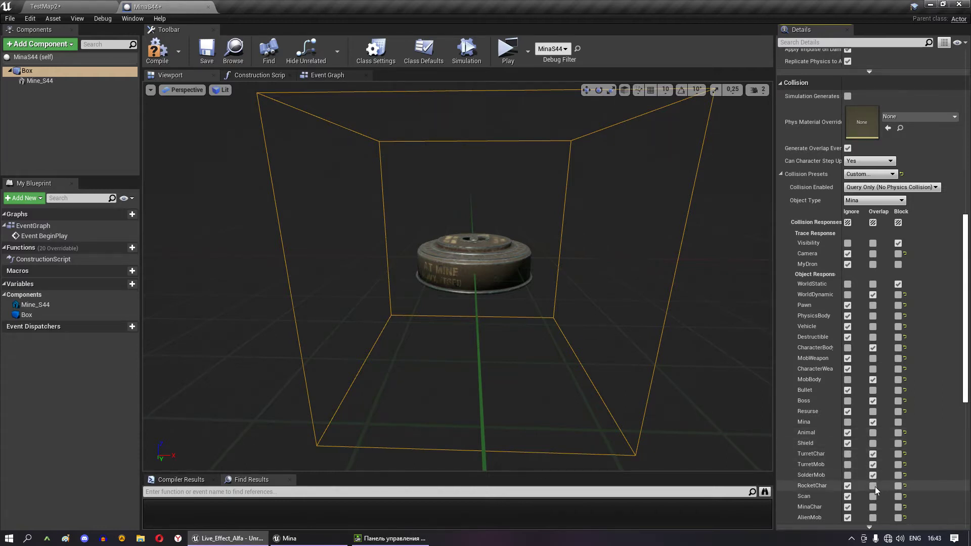
- Set RocketChar, Scan, MinaChar and AlienMob to Overlap, then compile and save
click(873, 486)
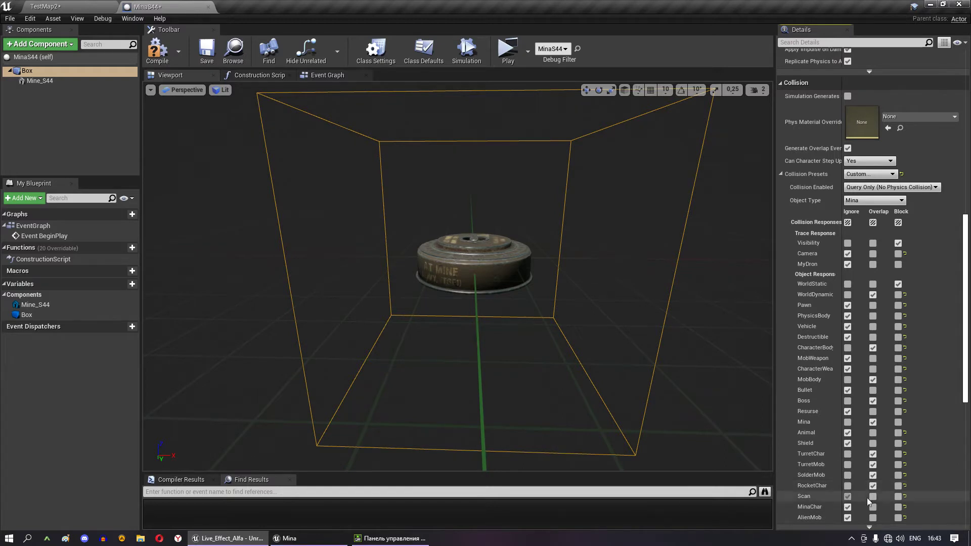
click(873, 497)
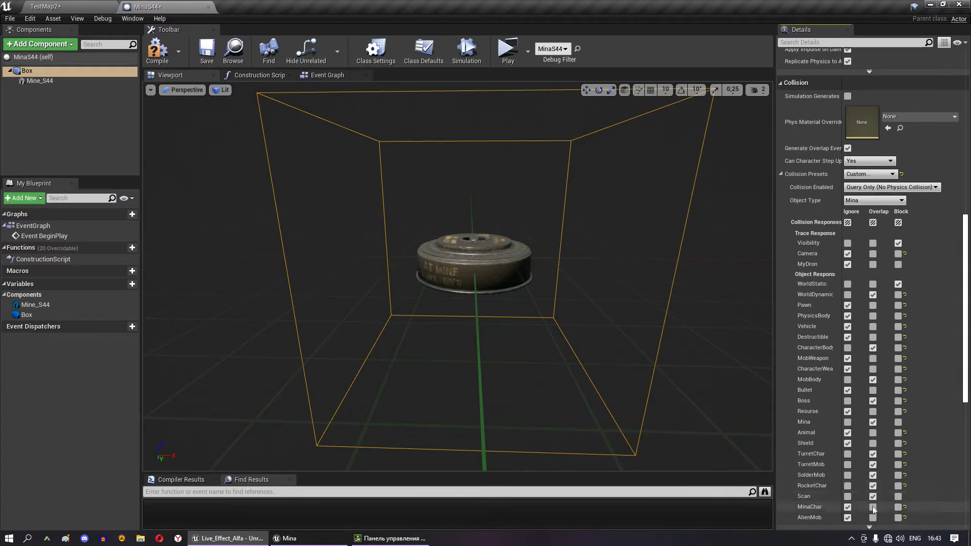
click(873, 507)
click(873, 517)
click(157, 49)
click(206, 49)
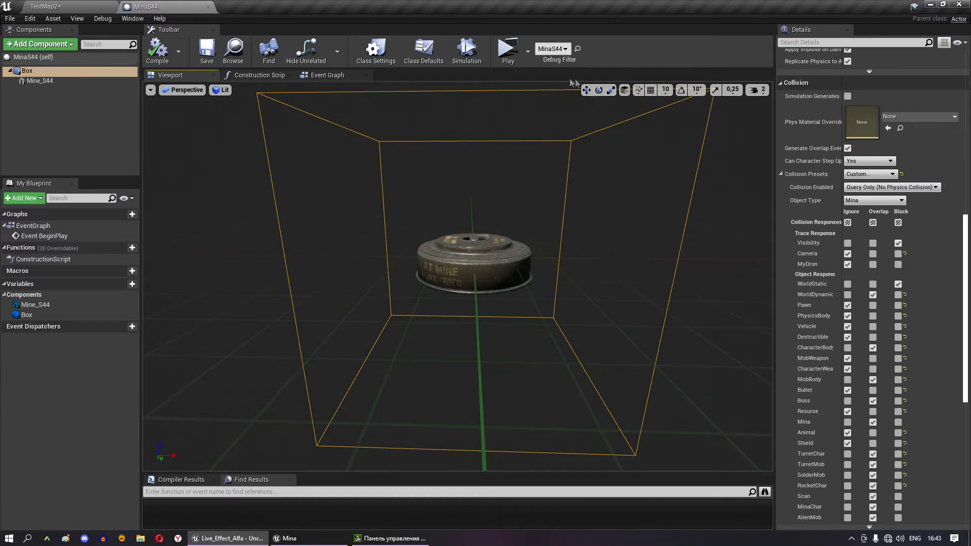
- Adjust Box Extent to about 14.7, 14.3 and 5.85 so the collision hugs the mine
scroll(800, 135, up, 3)
scroll(846, 171, up, 3)
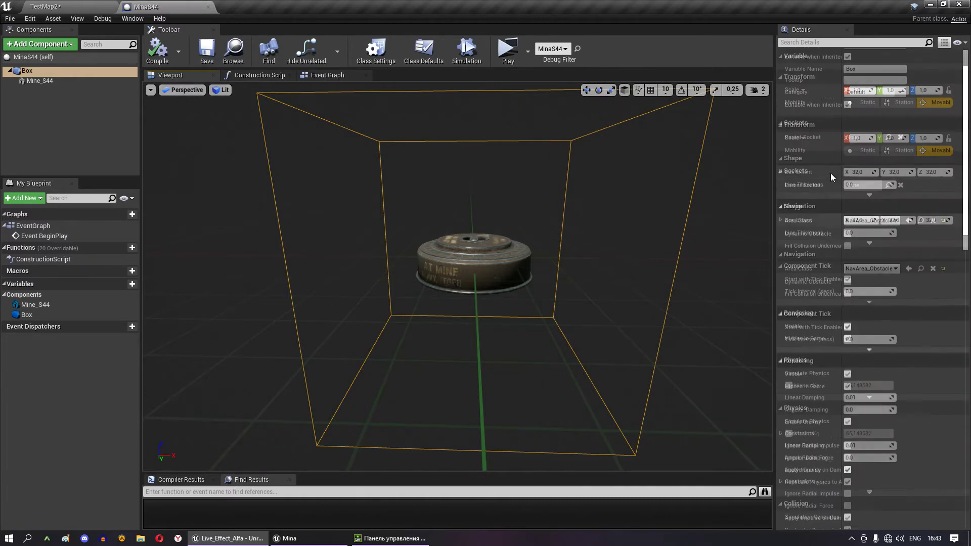
scroll(831, 173, up, 3)
drag(858, 217, 819, 217)
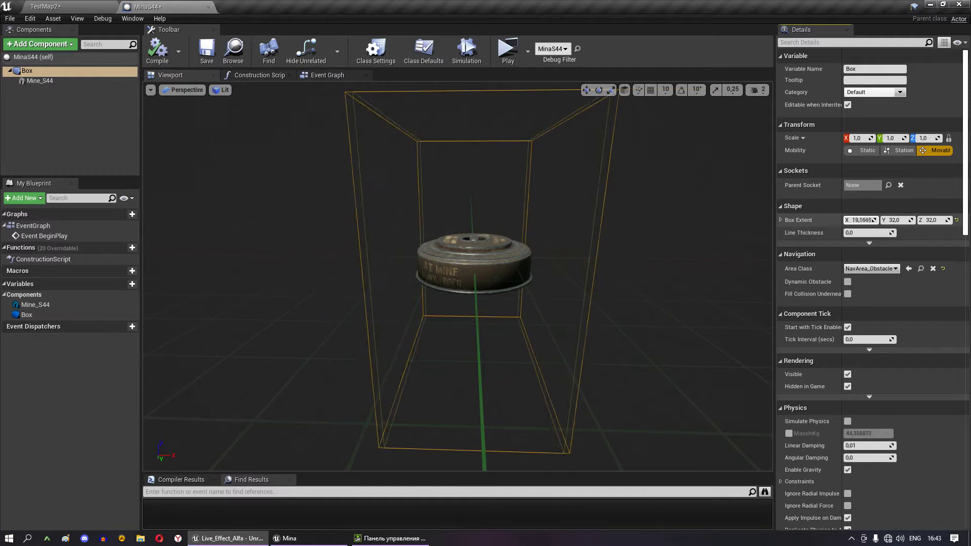
drag(896, 220, 870, 220)
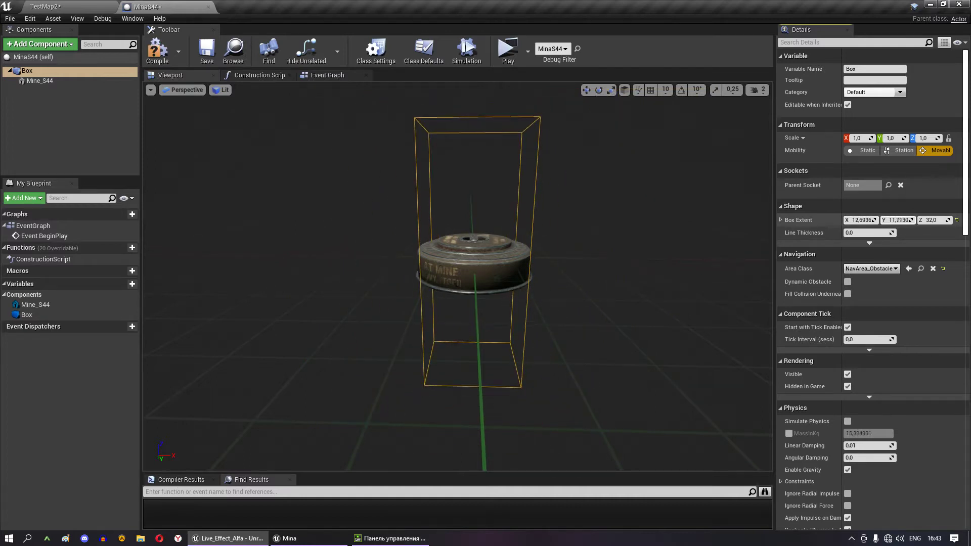
drag(931, 220, 905, 220)
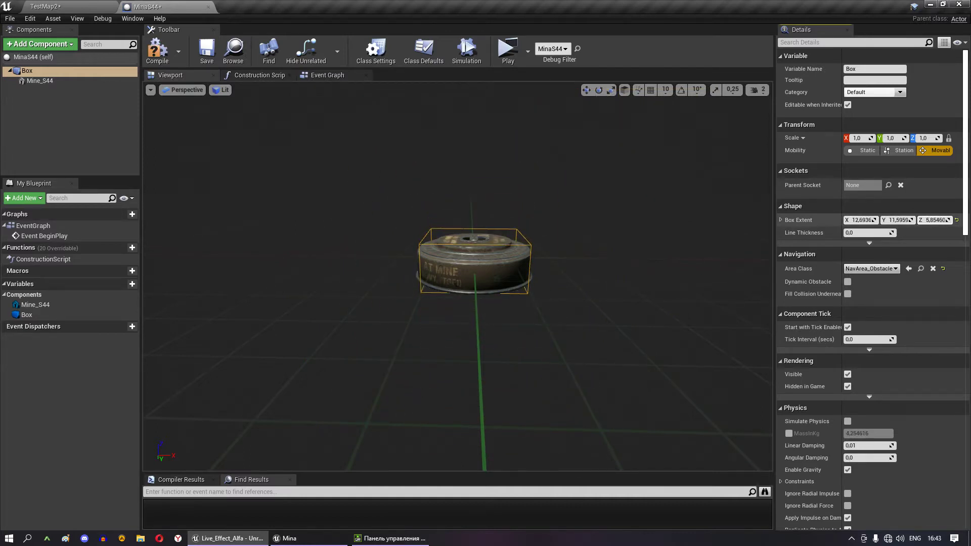
mouse_move(455, 253)
right_down()
mouse_move(506, 283)
mouse_move(668, 195)
right_up()
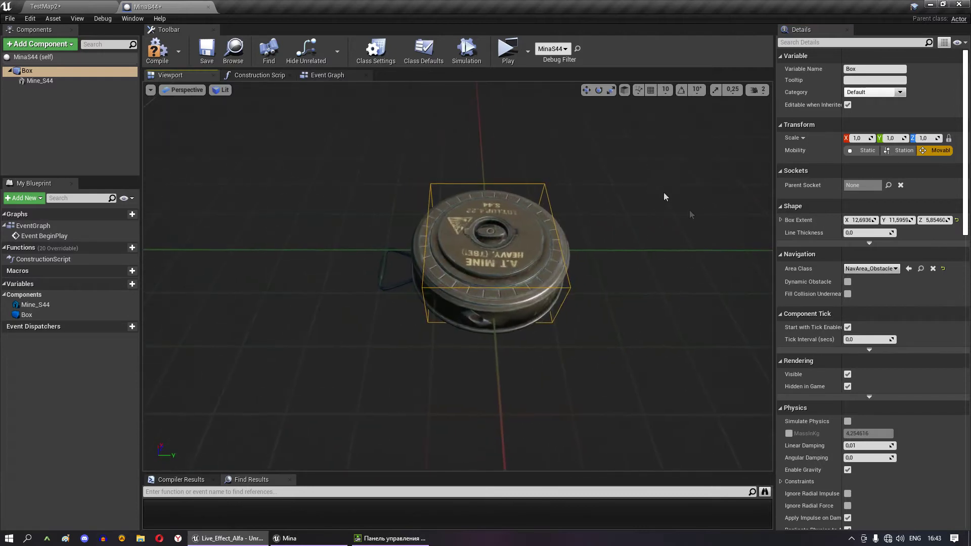
mouse_move(854, 221)
mouse_down()
mouse_move(925, 220)
mouse_move(880, 220)
mouse_up()
right_drag(506, 283, 556, 253)
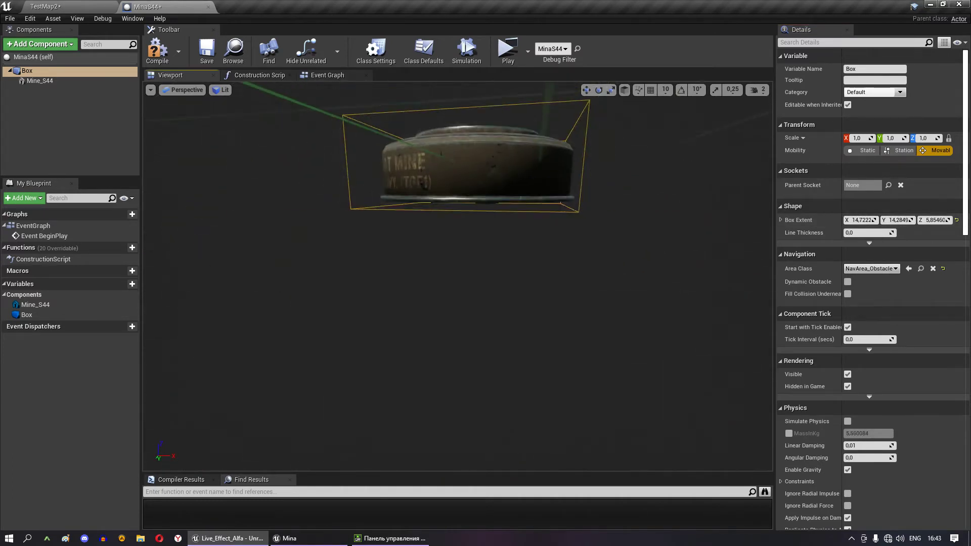
right_drag(640, 195, 640, 195)
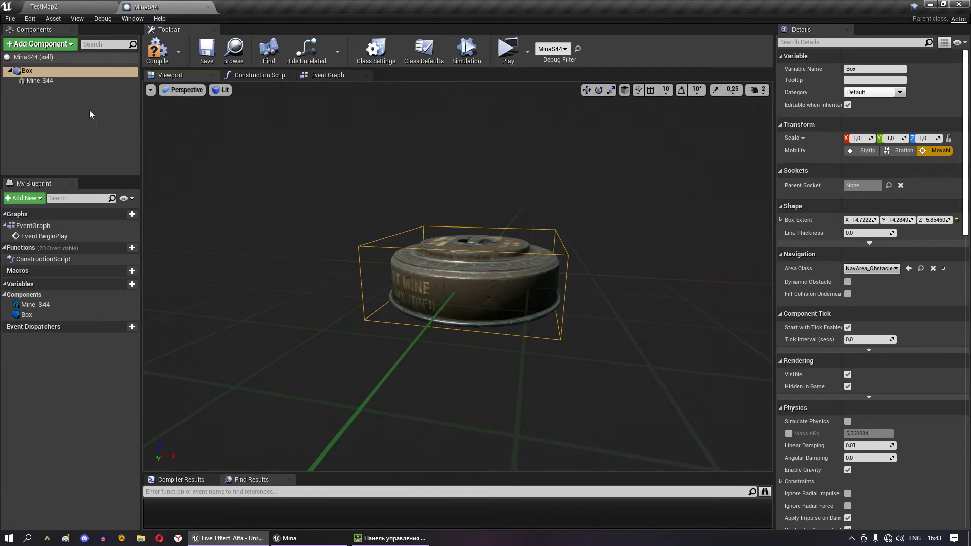
click(56, 102)
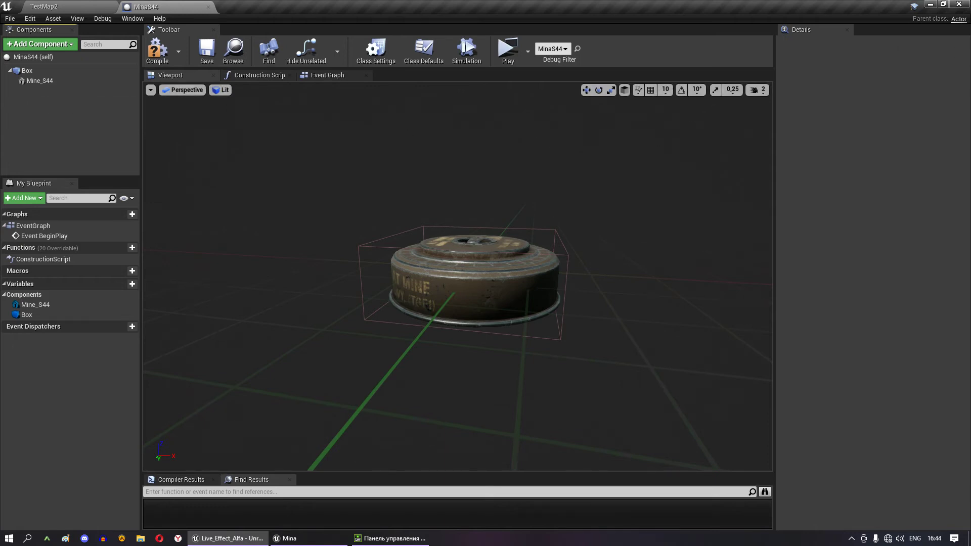
- Add the BOOM, Shok and Sparcks Particle System components to the mine
click(39, 81)
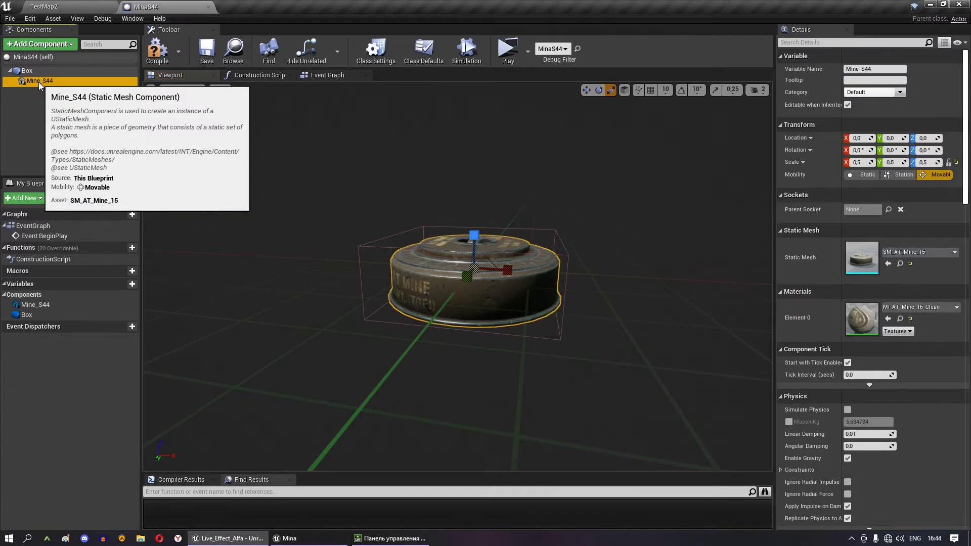
click(36, 91)
click(35, 83)
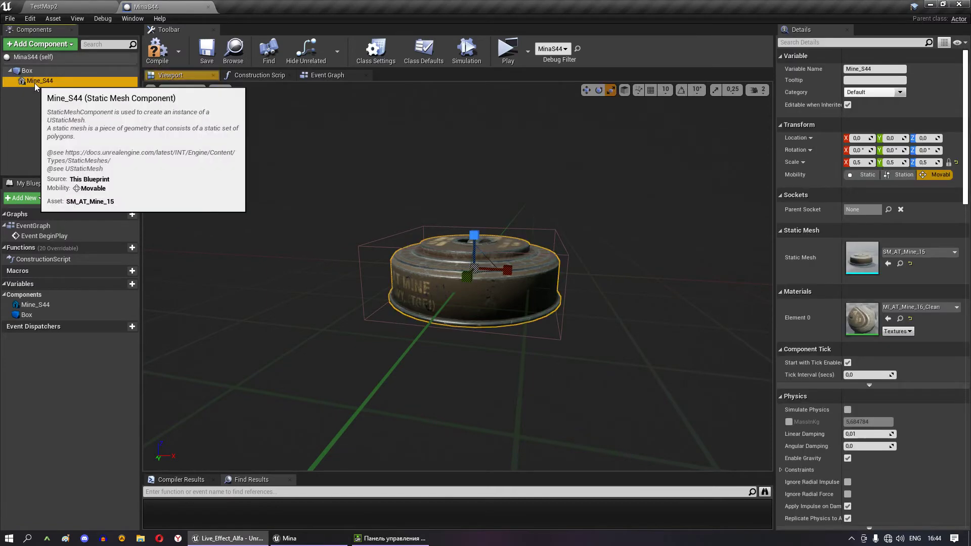
click(27, 71)
click(36, 83)
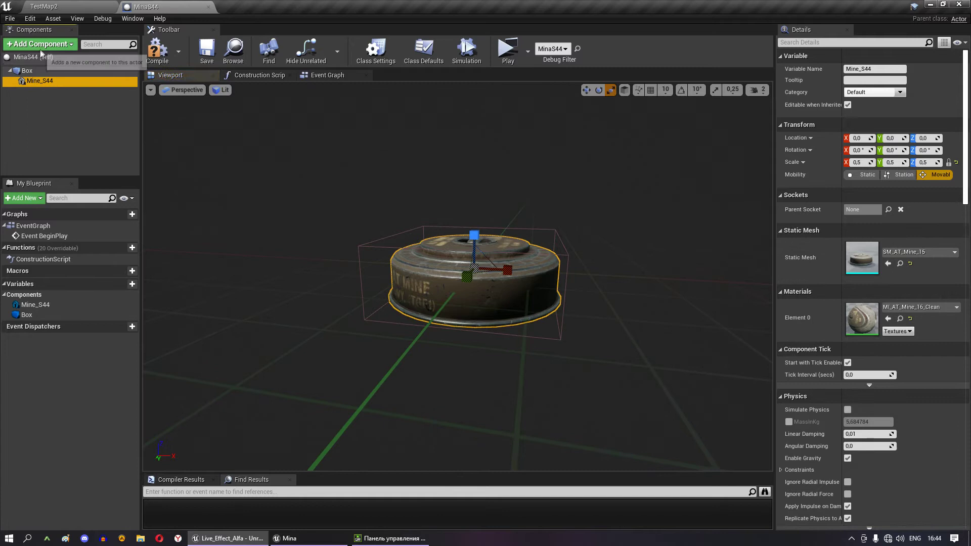
click(42, 46)
text(part)
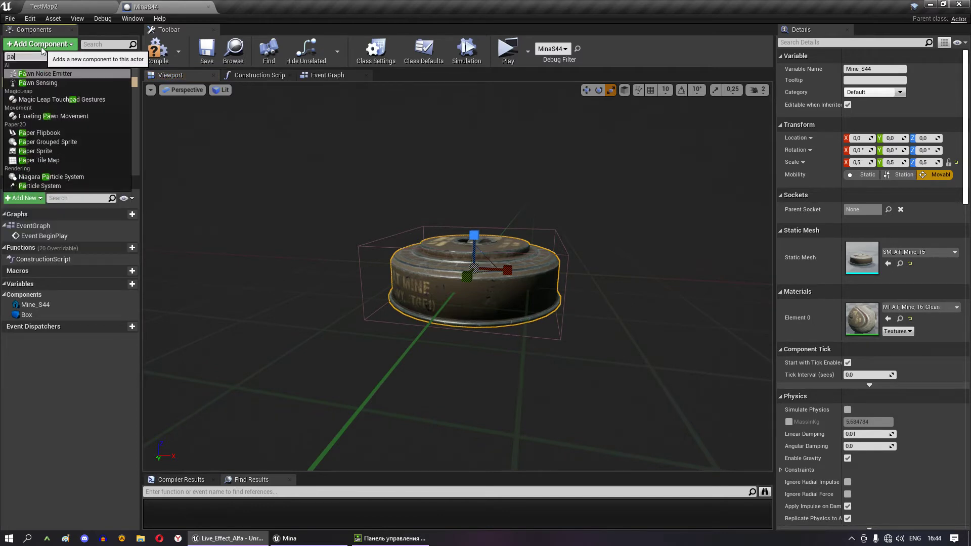
click(71, 116)
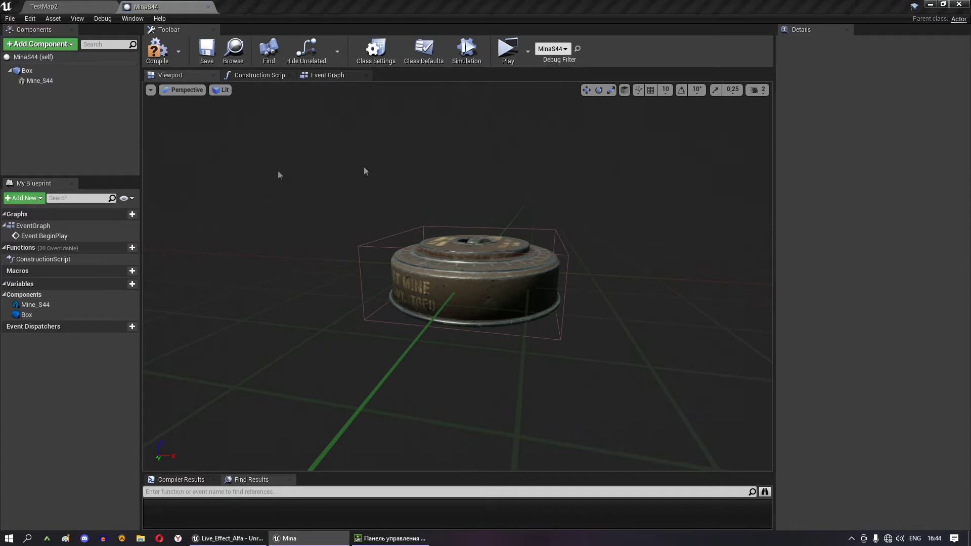
key(ctrl+y)
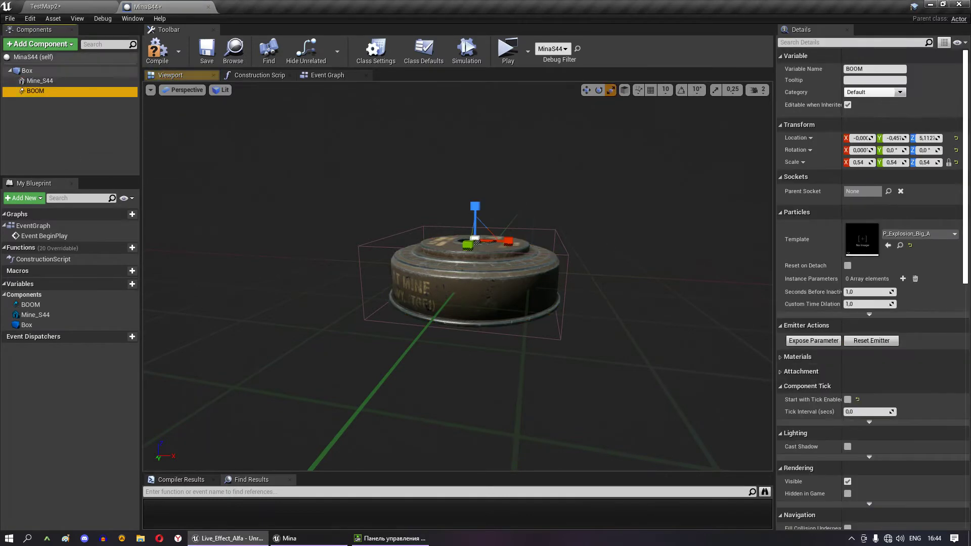
right_click(46, 104)
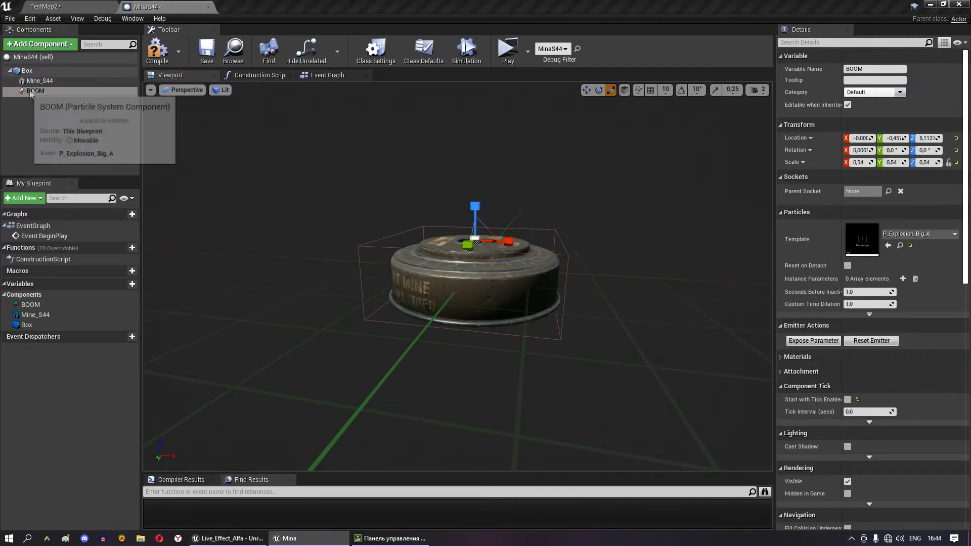
click(66, 135)
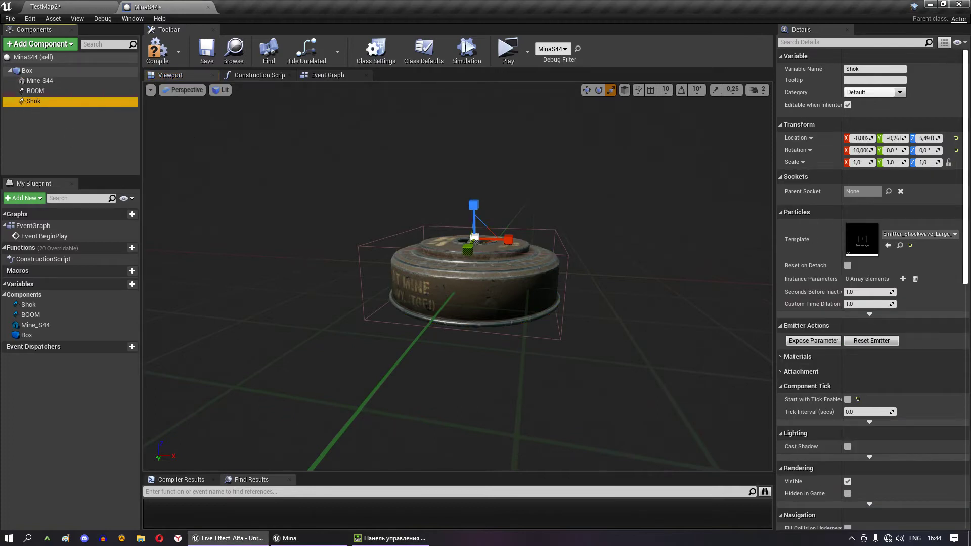
key(ctrl+y)
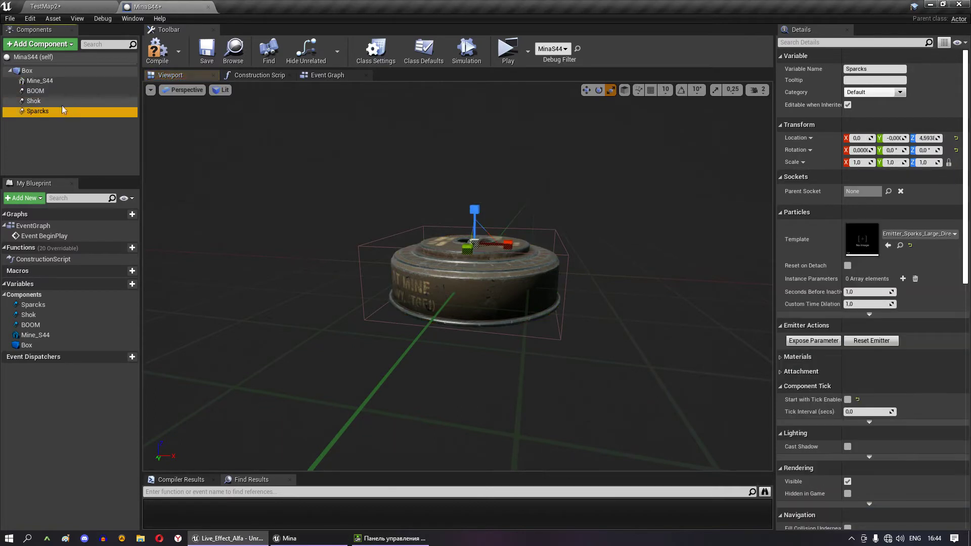
- Preview Shok and BOOM via Auto Activate, then attach BOOM and Sparcks under Mine_S44
scroll(693, 271, down, 6)
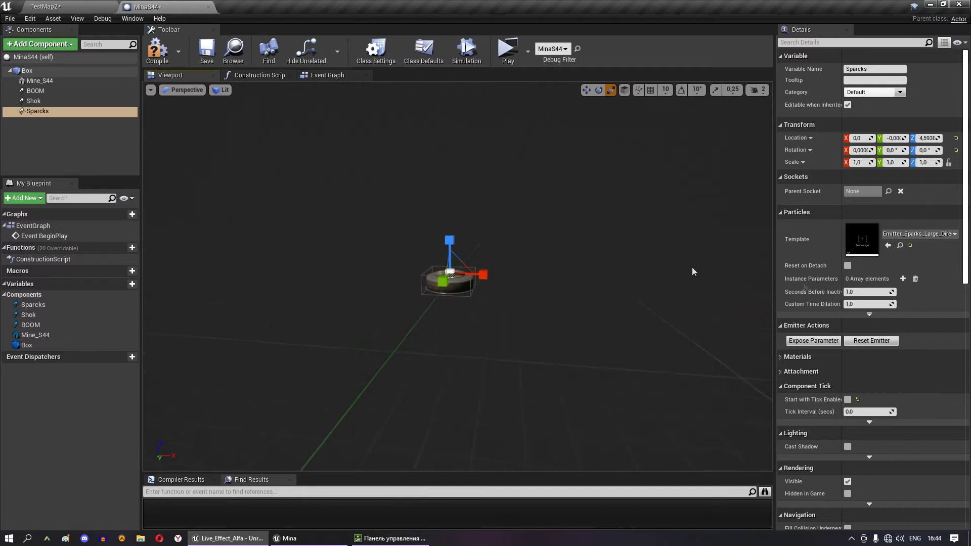
scroll(872, 279, down, 5)
scroll(872, 279, down, 4)
scroll(866, 279, down, 3)
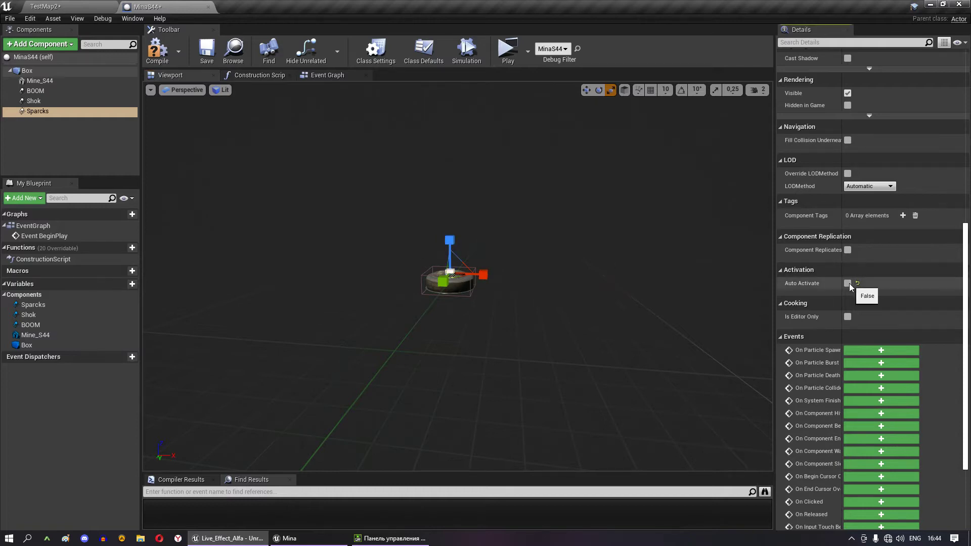
click(688, 247)
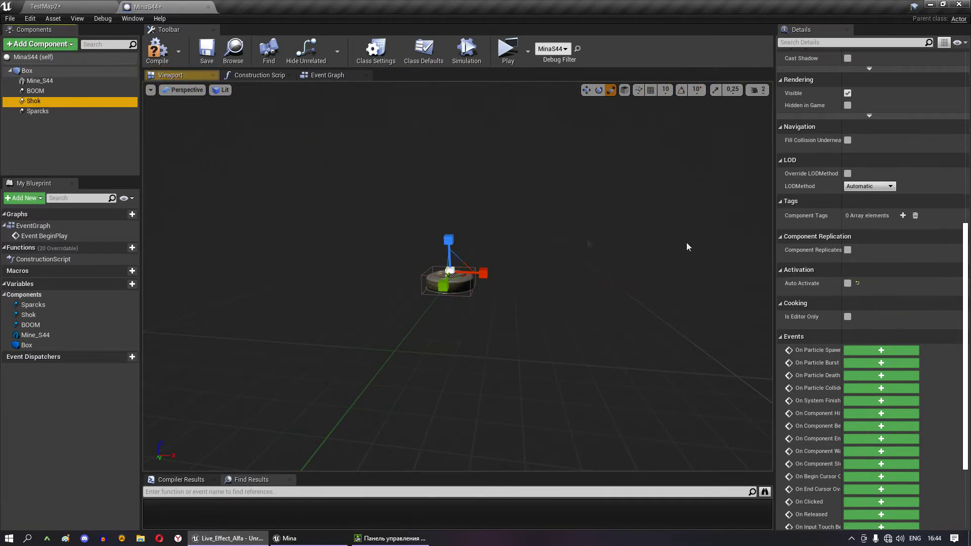
click(848, 284)
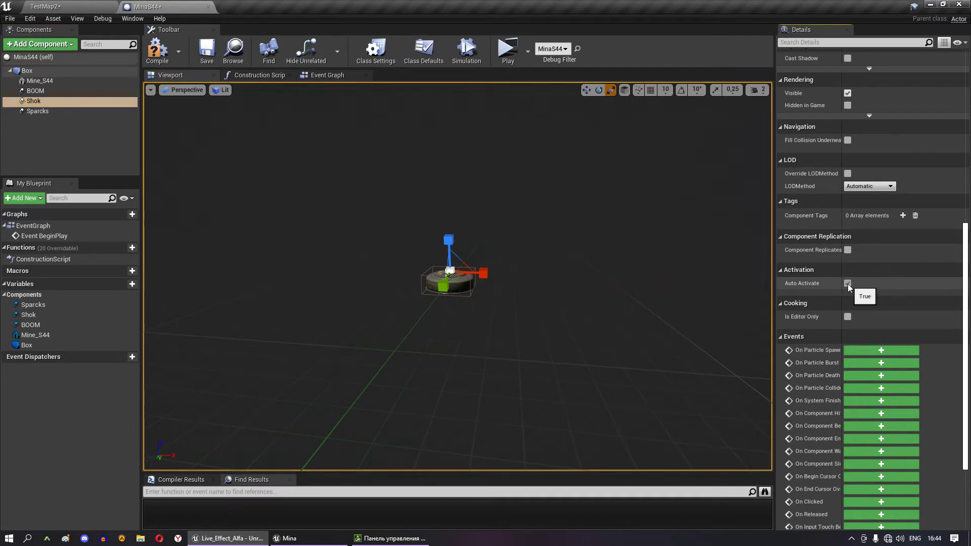
click(244, 127)
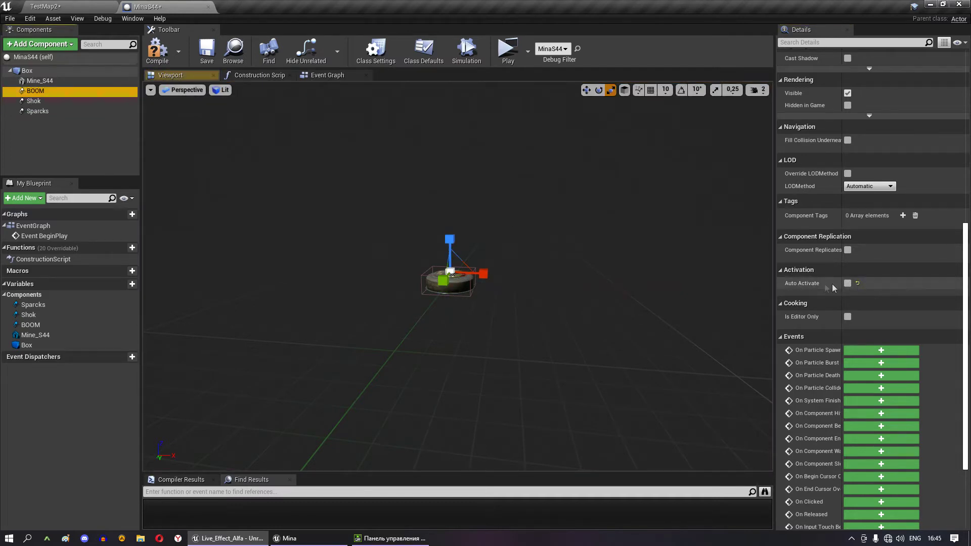
click(848, 283)
click(848, 284)
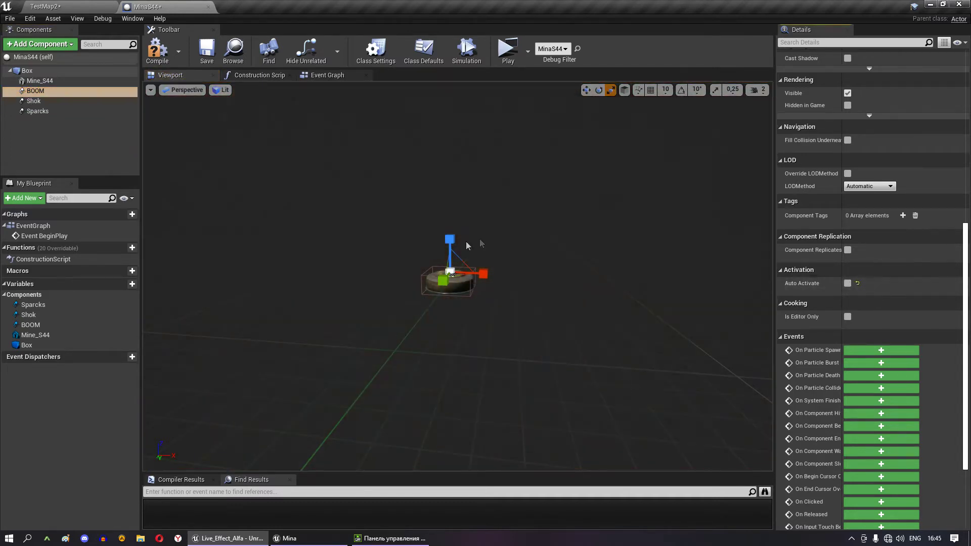
drag(36, 91, 41, 81)
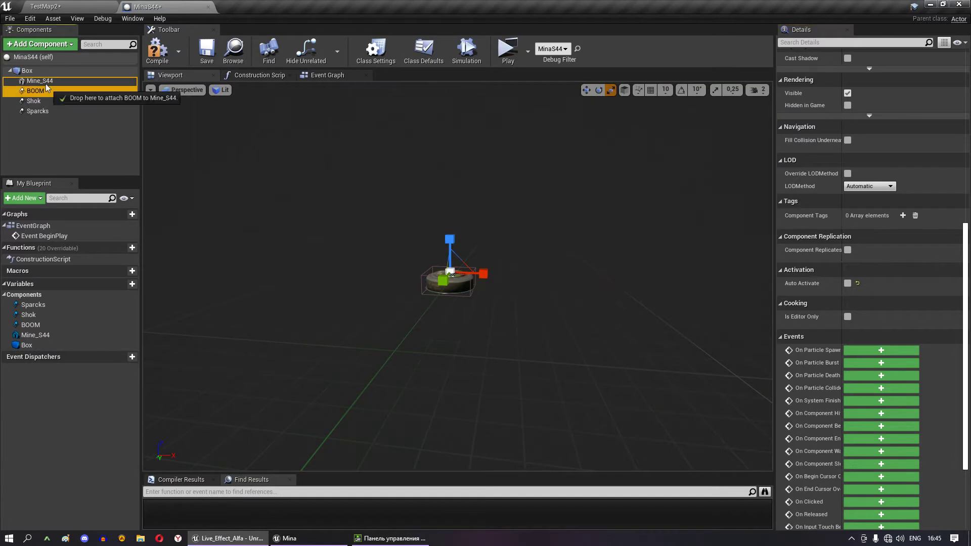
drag(37, 110, 49, 86)
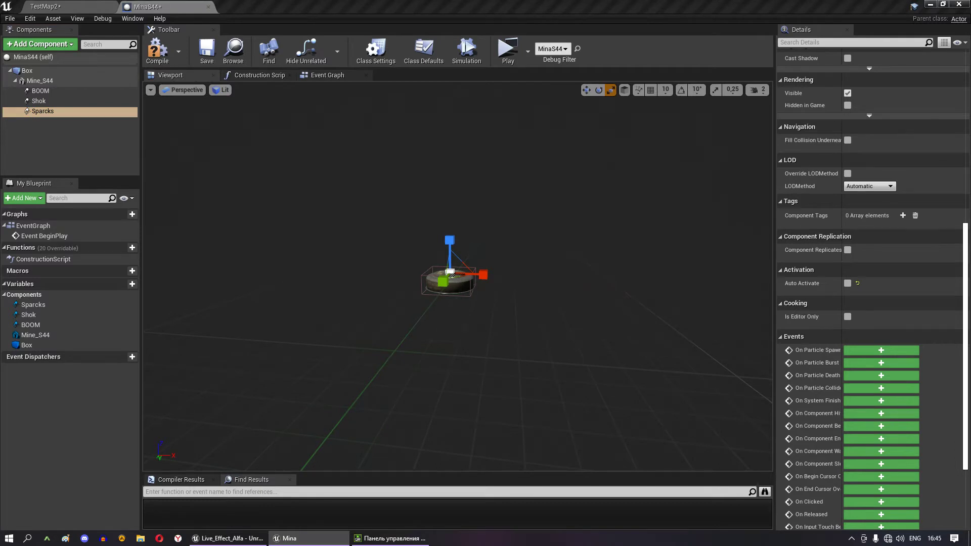
- Add a Sphere Collision component named Damage and attach it under Mine_S44
click(44, 83)
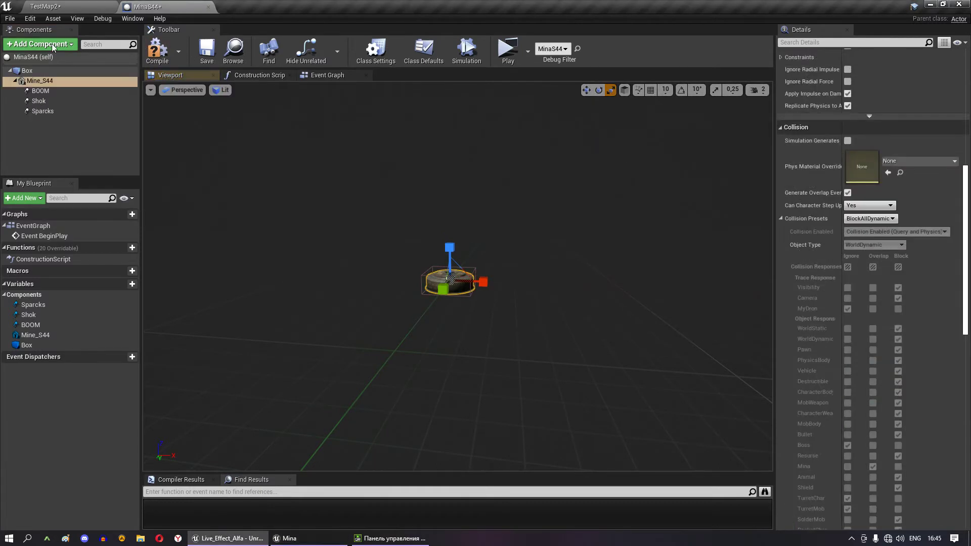
click(40, 44)
scroll(50, 202, down, 5)
scroll(50, 203, down, 5)
scroll(26, 150, up, 3)
click(26, 150)
text(Damage)
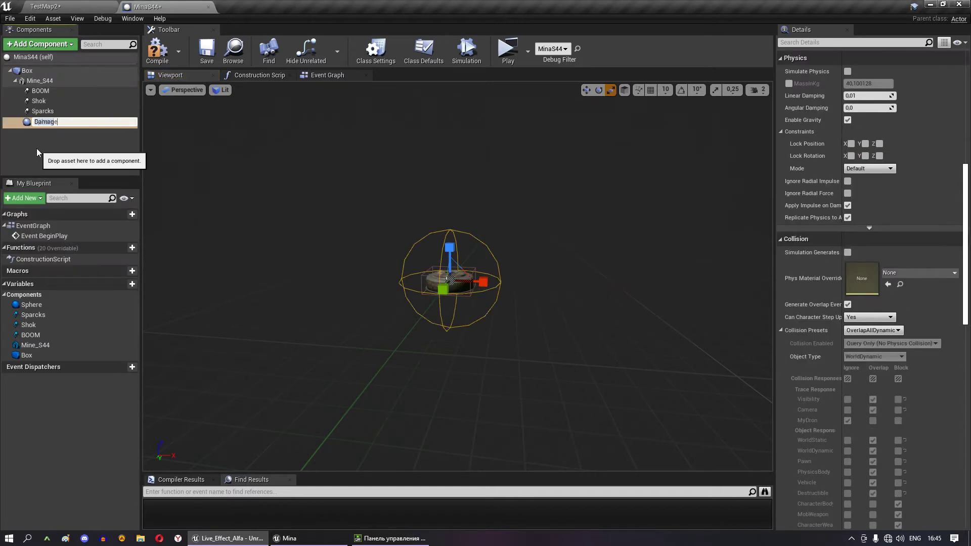
click(47, 142)
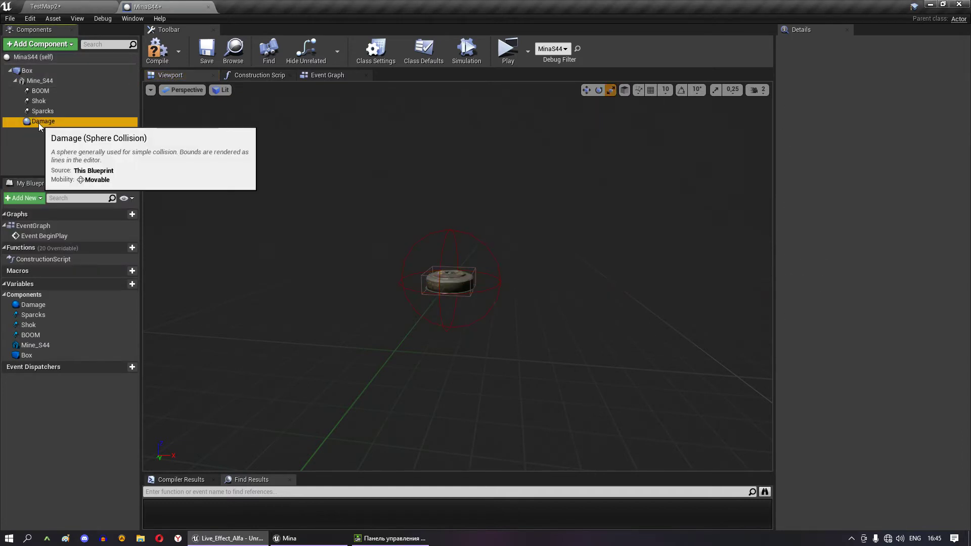
drag(38, 122, 43, 82)
drag(35, 122, 39, 83)
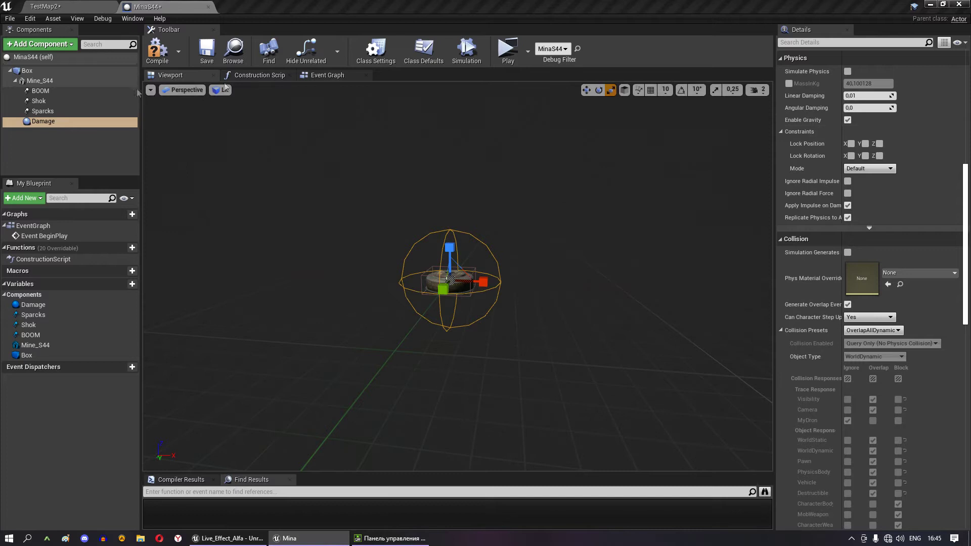
- Add a second Sphere Collision component to the mine
click(41, 132)
click(44, 82)
click(54, 46)
scroll(62, 196, down, 10)
click(56, 241)
- Name the new sphere SphereCheck and review the Damage sphere's properties
text(SphereCheck)
click(41, 150)
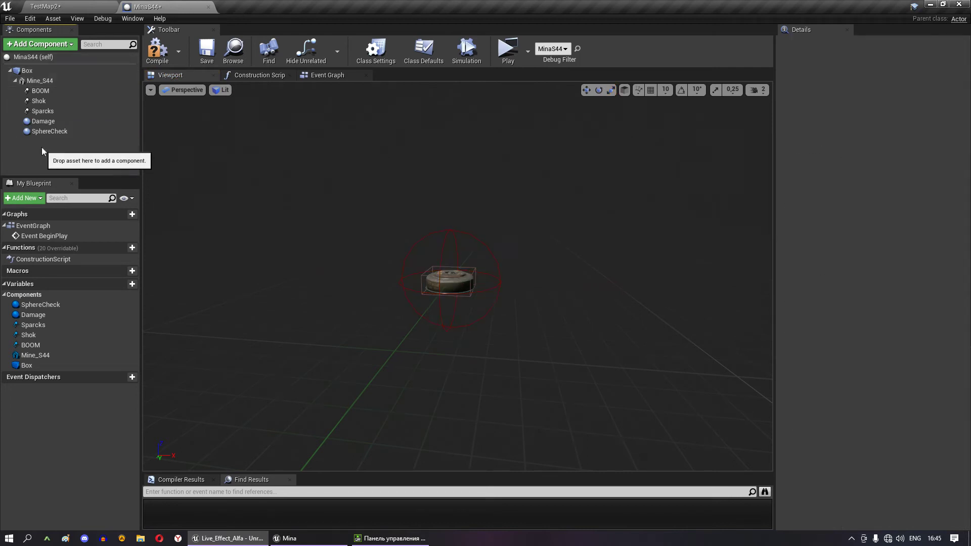
click(63, 122)
scroll(871, 207, down, 5)
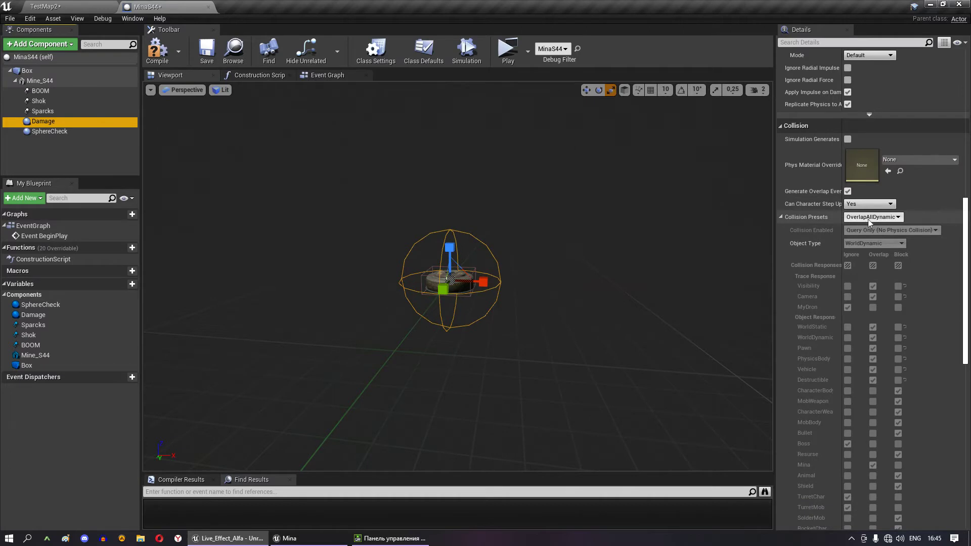
- Set the Mine_S44 mesh's Collision Presets to NoCollision
click(40, 81)
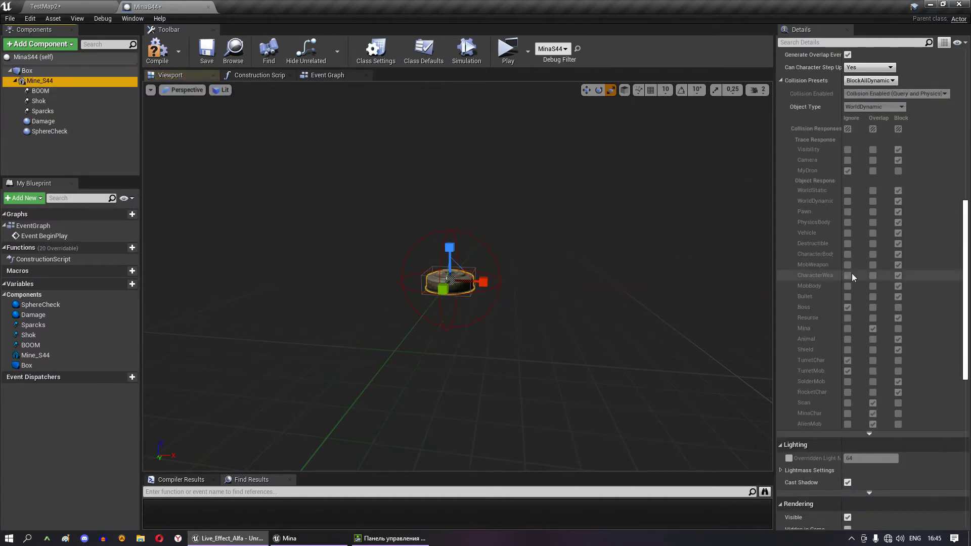
scroll(885, 172, up, 3)
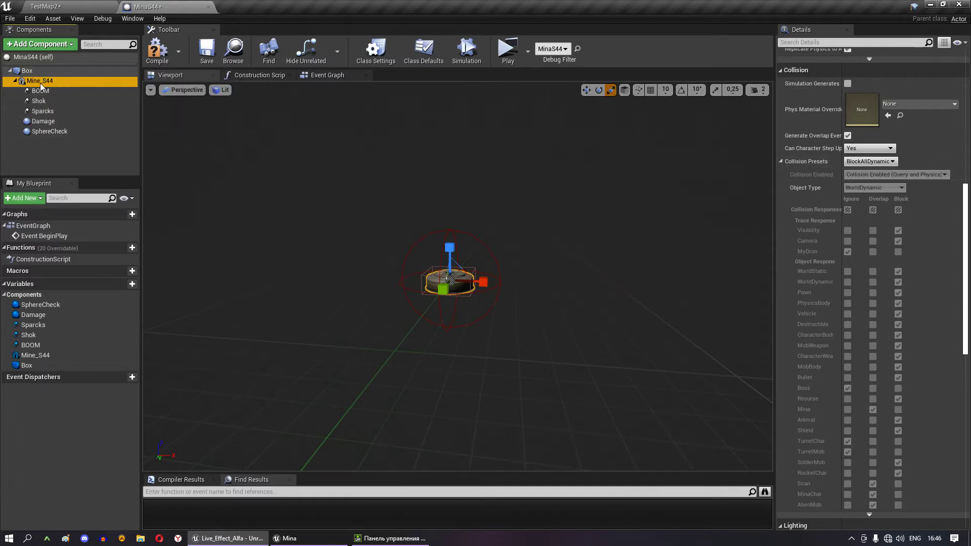
click(851, 163)
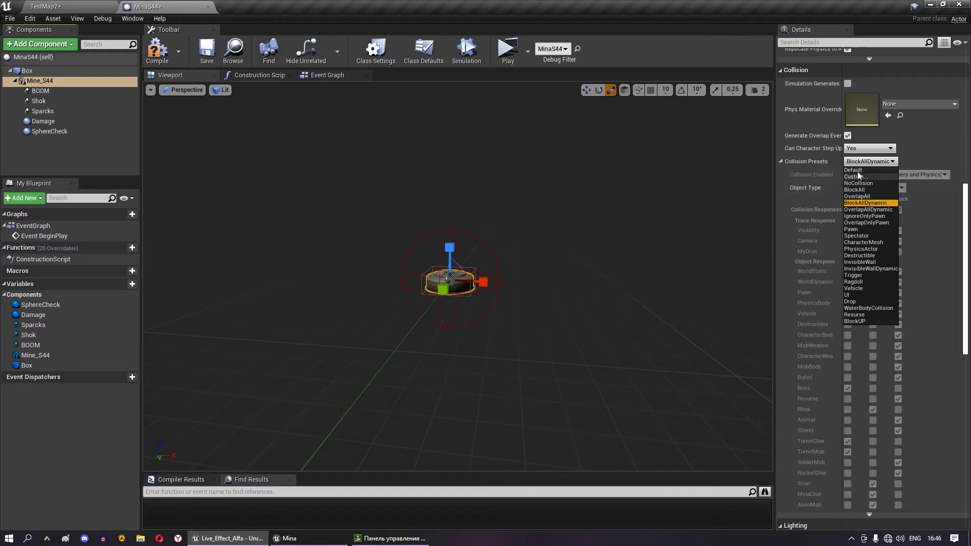
click(858, 183)
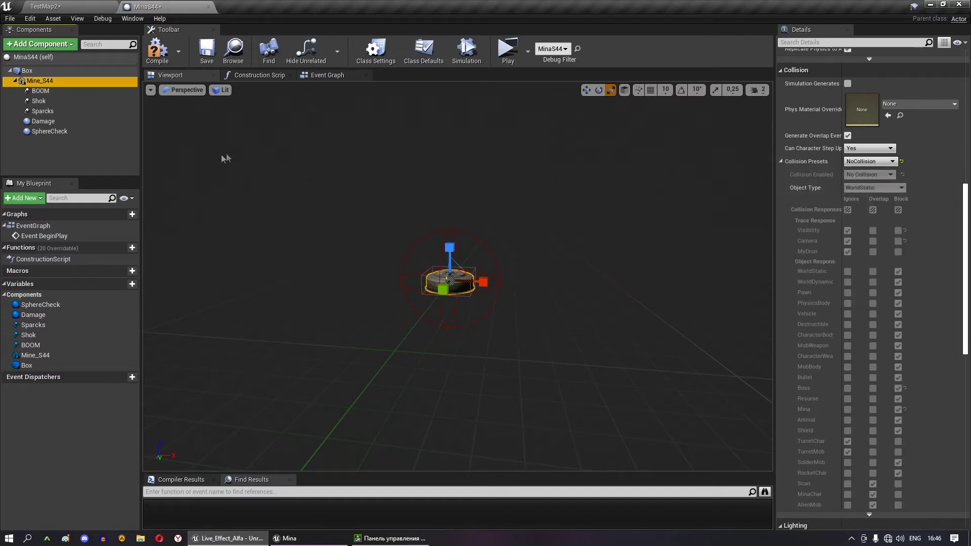
- Give the Damage sphere a Custom collision preset, object type Mina, with every response Ignore
click(33, 124)
click(859, 271)
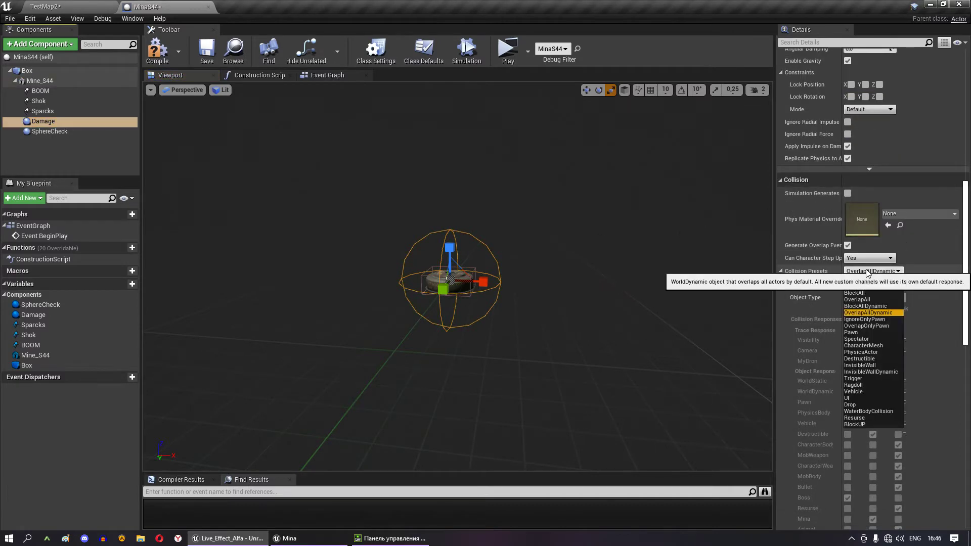
click(862, 281)
scroll(865, 253, down, 3)
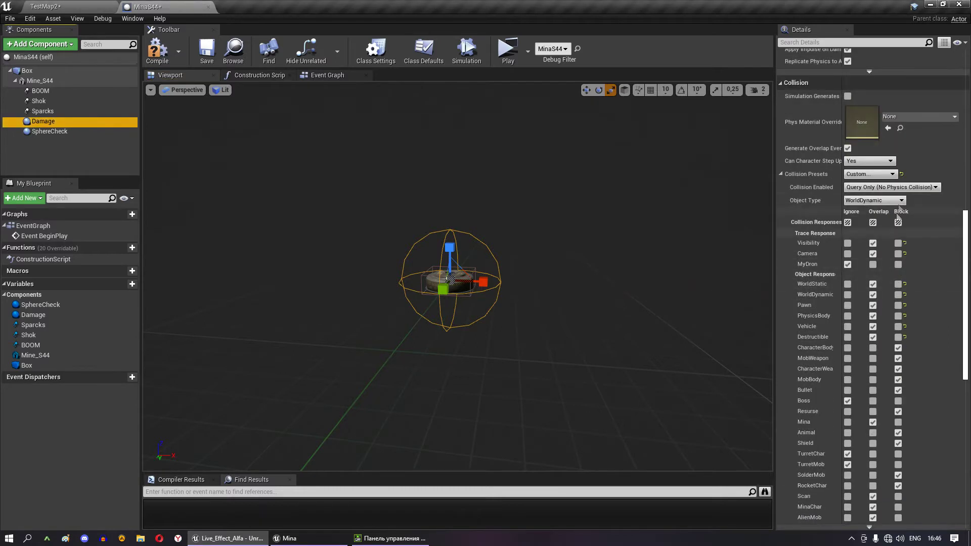
click(876, 202)
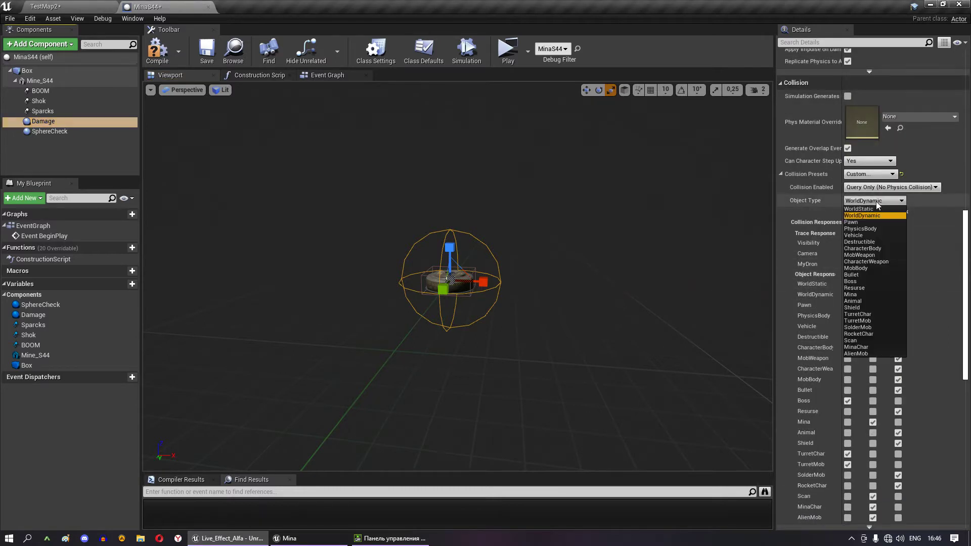
click(854, 295)
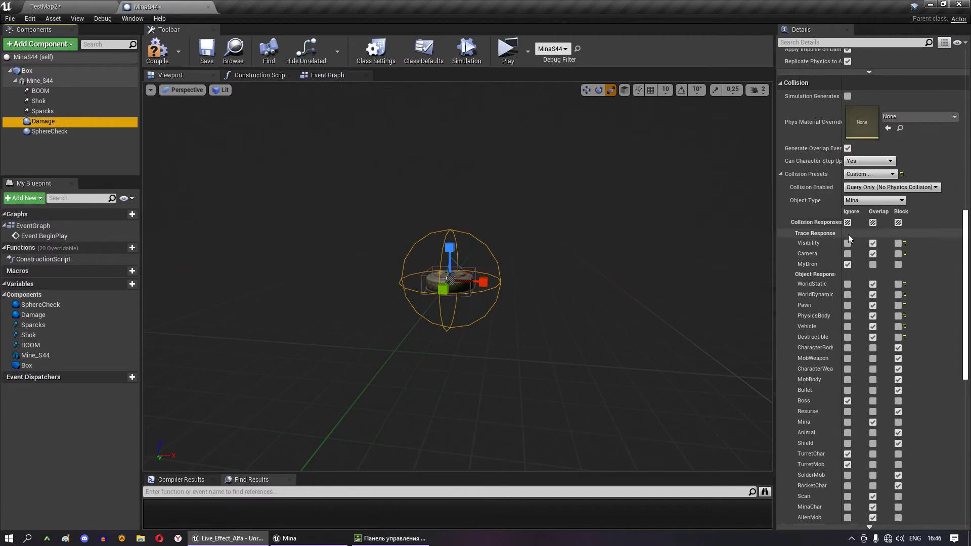
click(848, 223)
scroll(918, 263, down, 5)
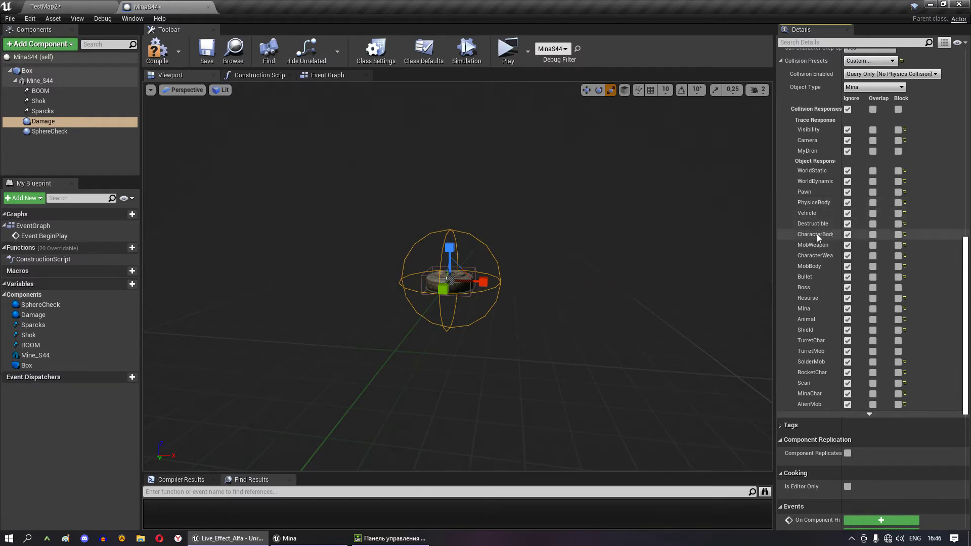
- Make CharacterBody, MobBody, Boss, Animal, TurretChar, SolderMob, Scan, MinaChar and AlienMob overlap Damage
drag(843, 238, 852, 238)
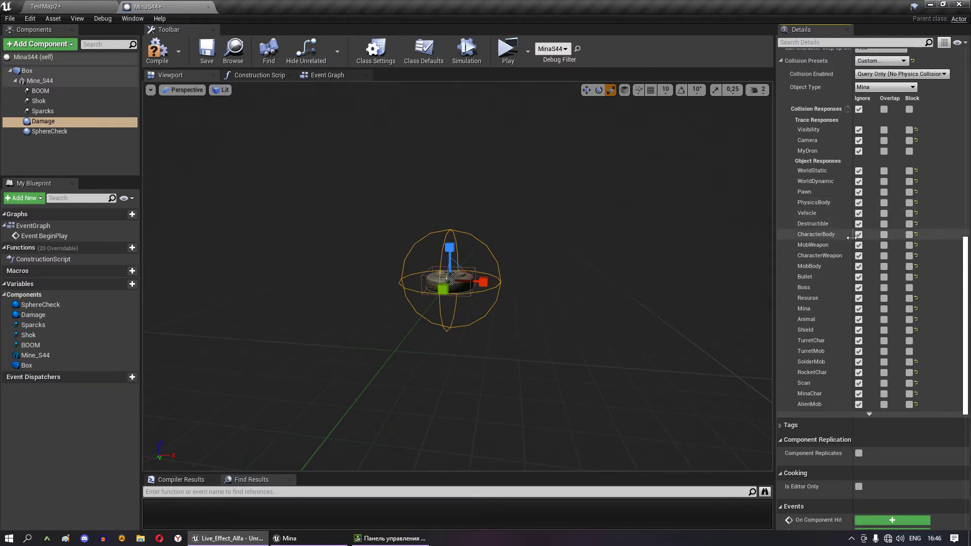
click(884, 235)
click(884, 266)
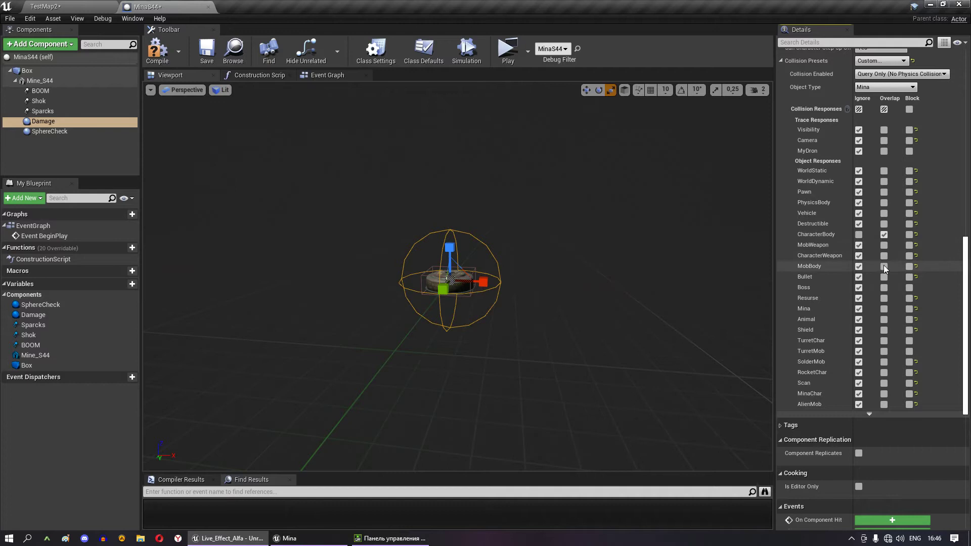
click(884, 287)
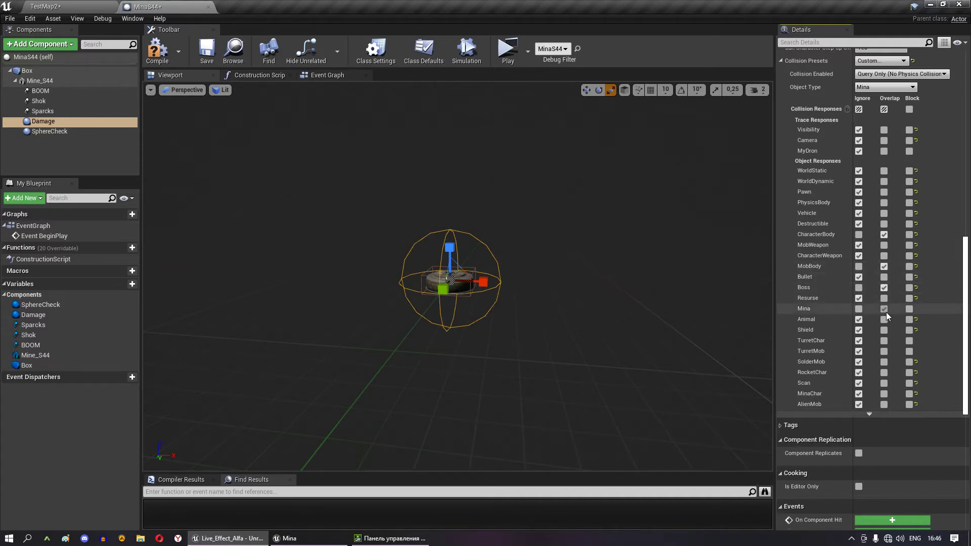
click(885, 319)
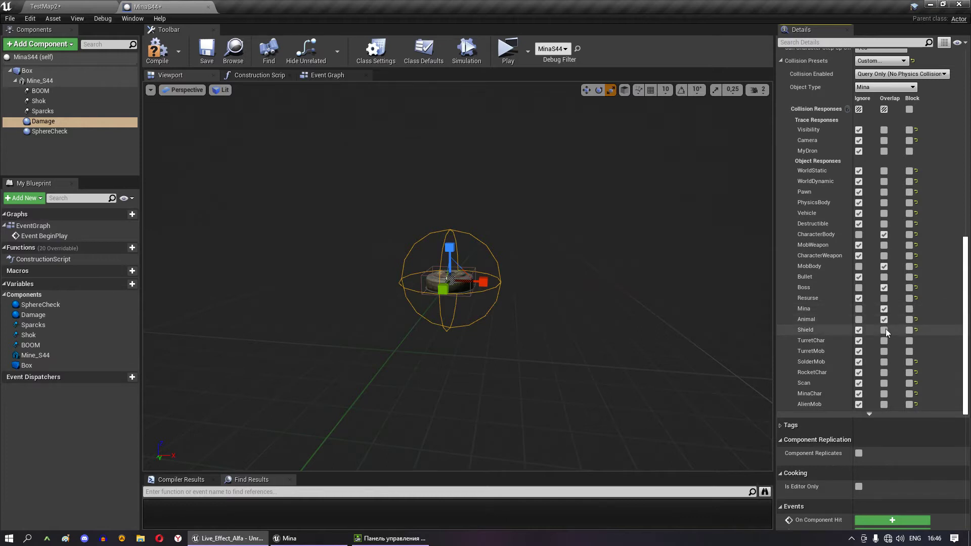
click(885, 341)
click(885, 362)
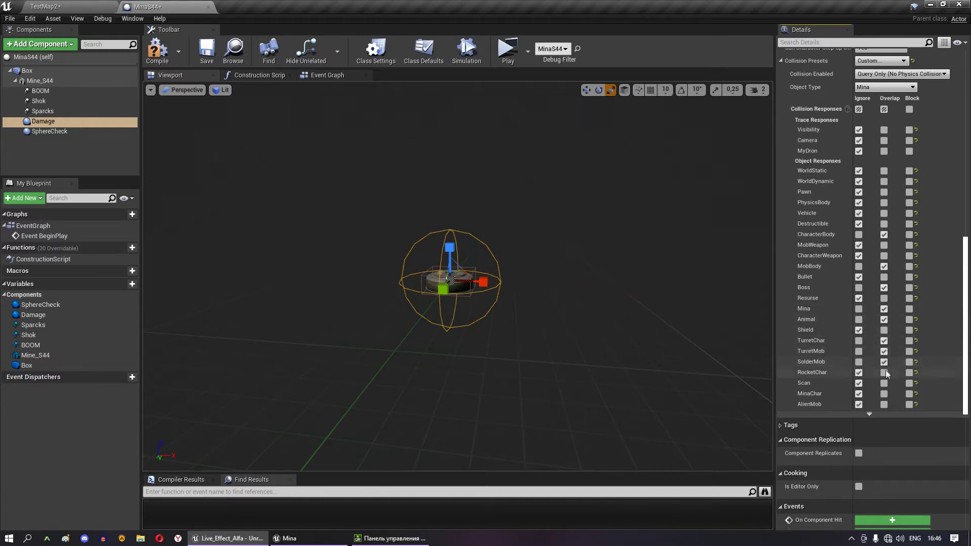
click(859, 373)
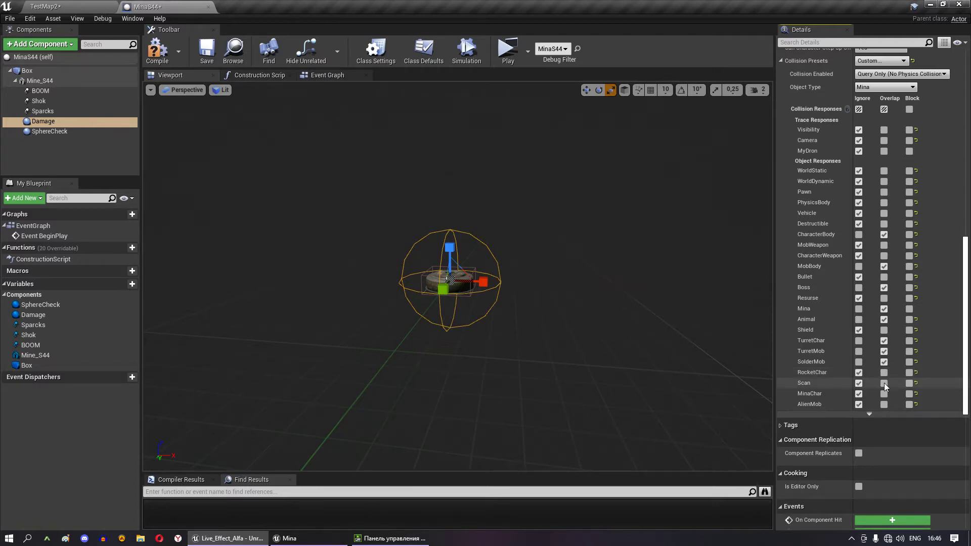
click(885, 394)
click(885, 405)
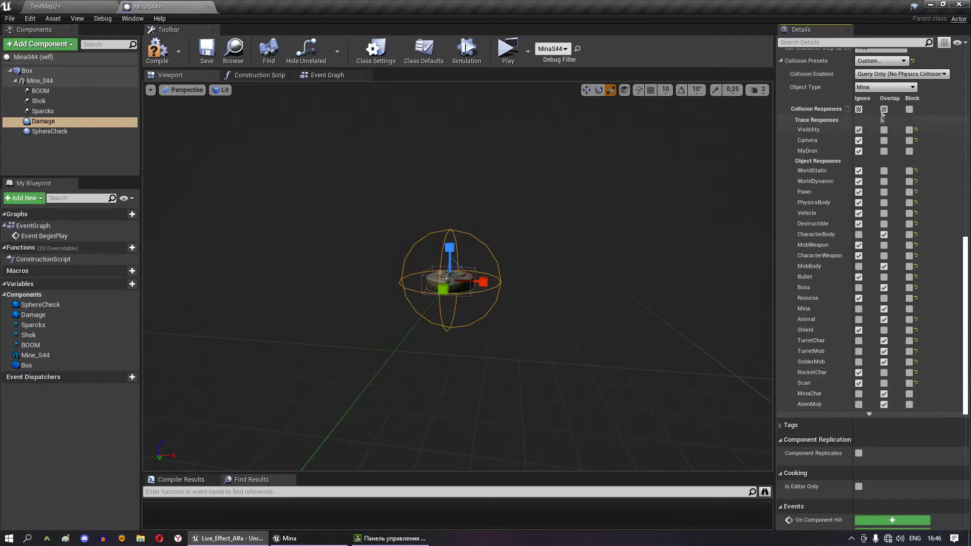
click(60, 123)
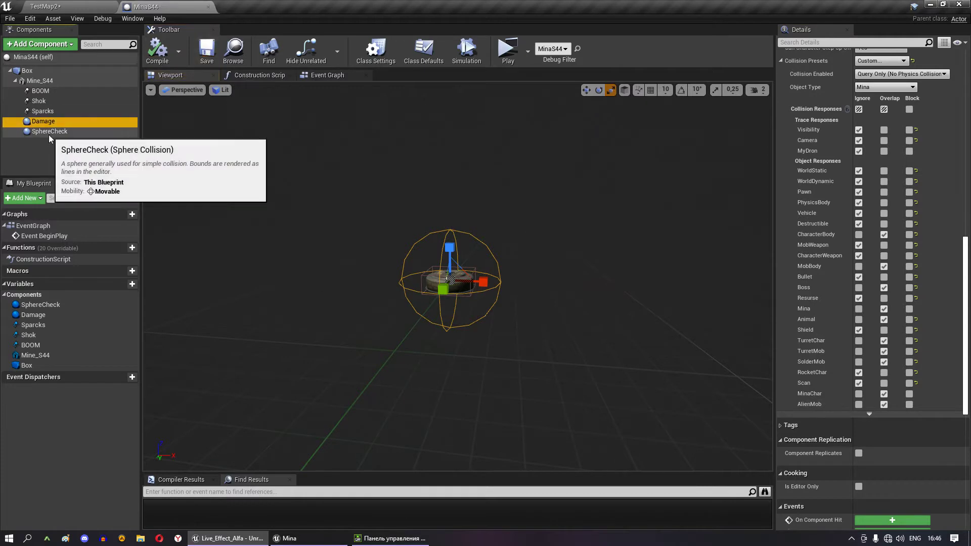
- Give SphereCheck a Custom collision preset, object type Mina, with every response Ignore
click(48, 135)
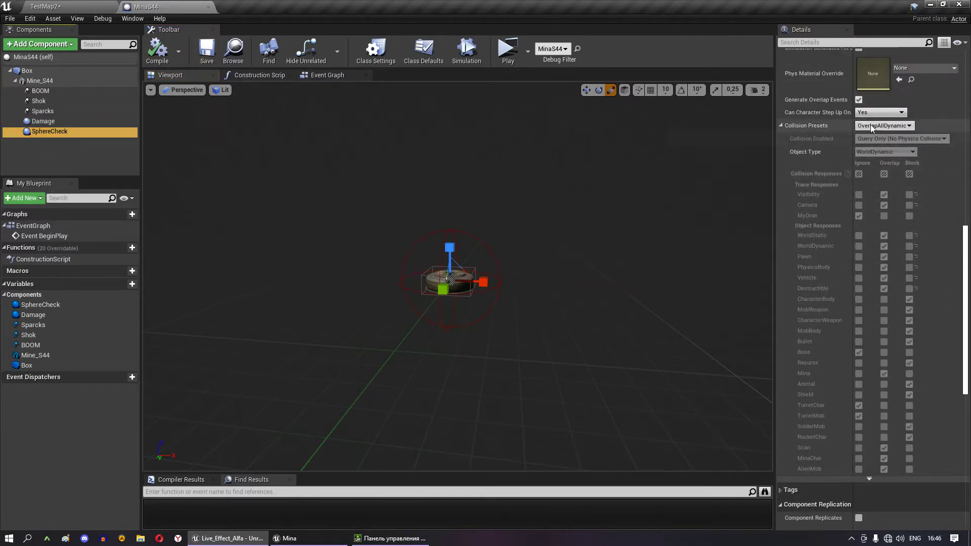
click(870, 125)
click(866, 134)
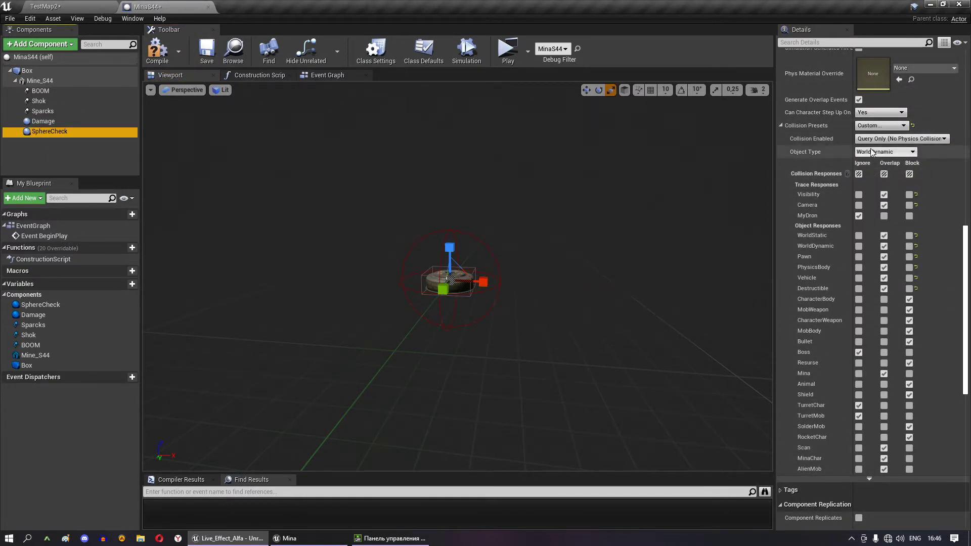
click(869, 152)
click(863, 246)
click(858, 174)
scroll(833, 239, down, 3)
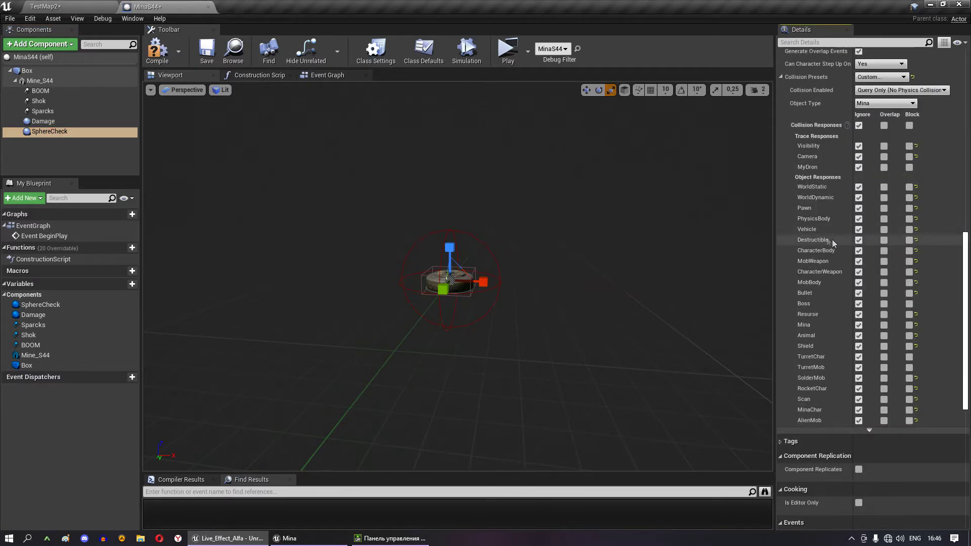
- Make CharacterBody, MobBody, Boss, Animal, TurretChar, SolderMob and AlienMob overlap SphereCheck
click(884, 251)
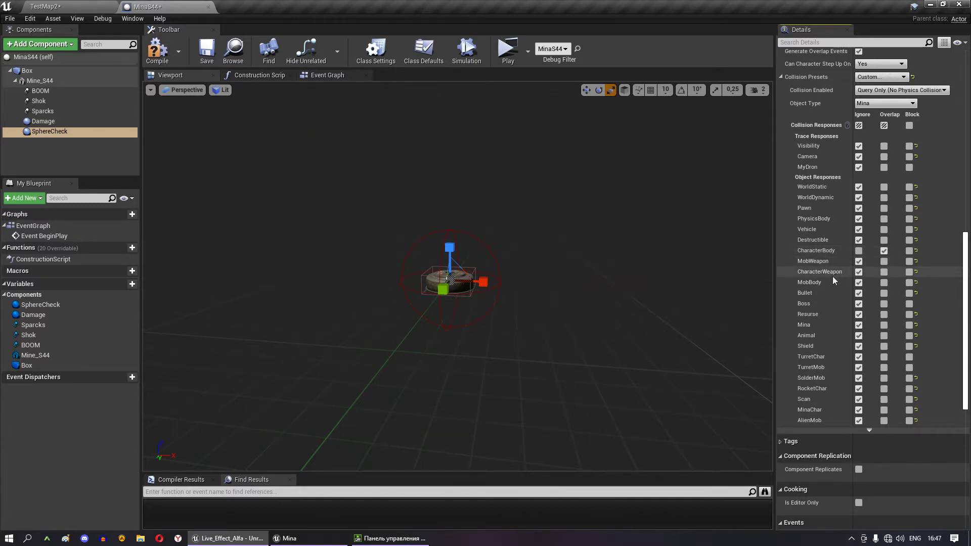
click(884, 283)
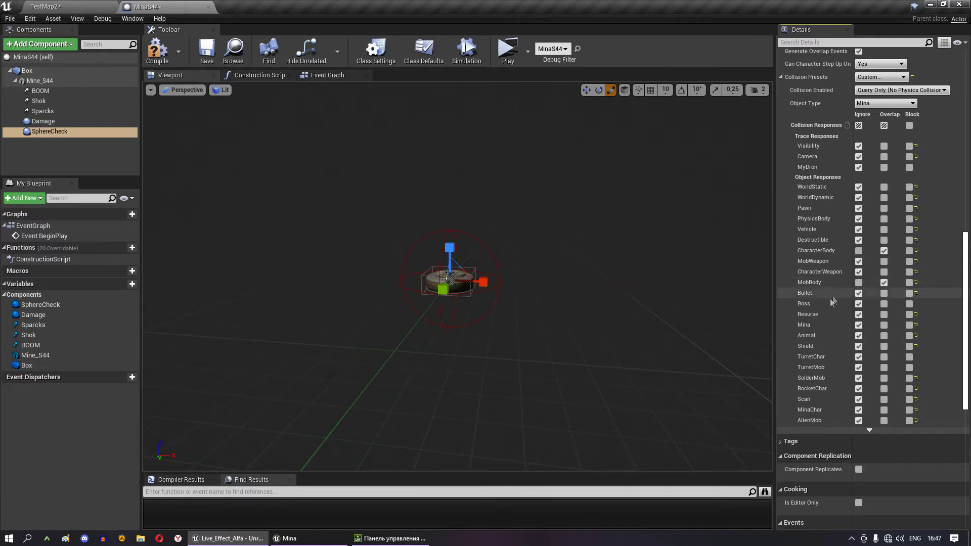
click(884, 304)
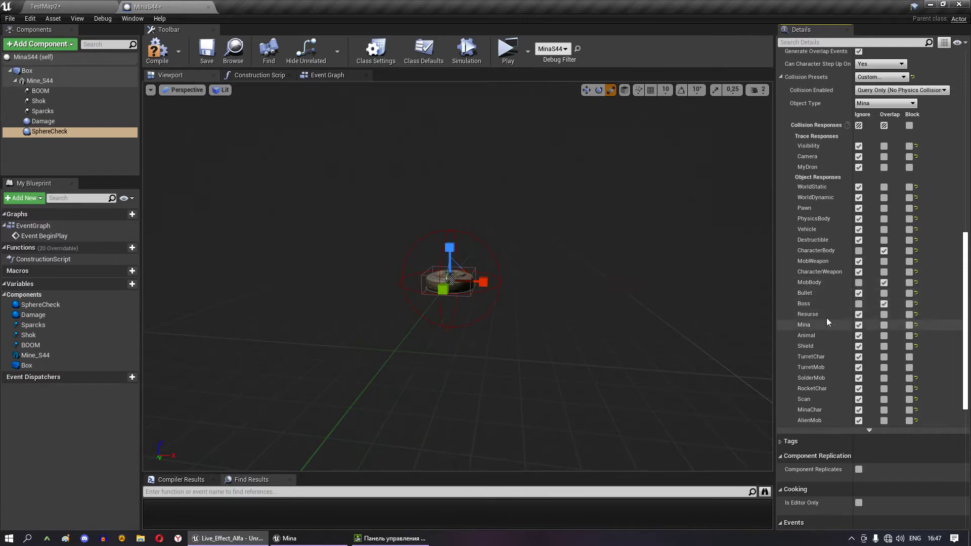
click(884, 336)
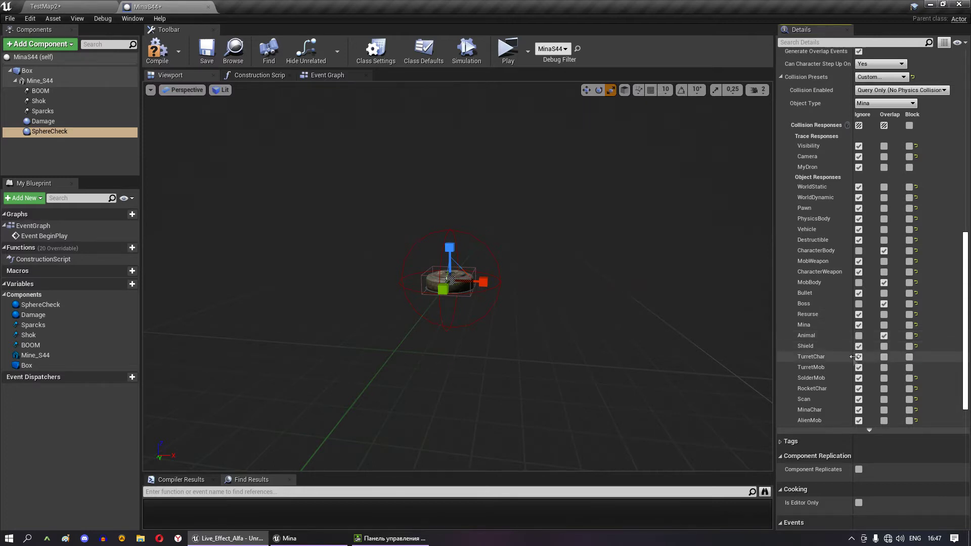
click(885, 356)
click(885, 378)
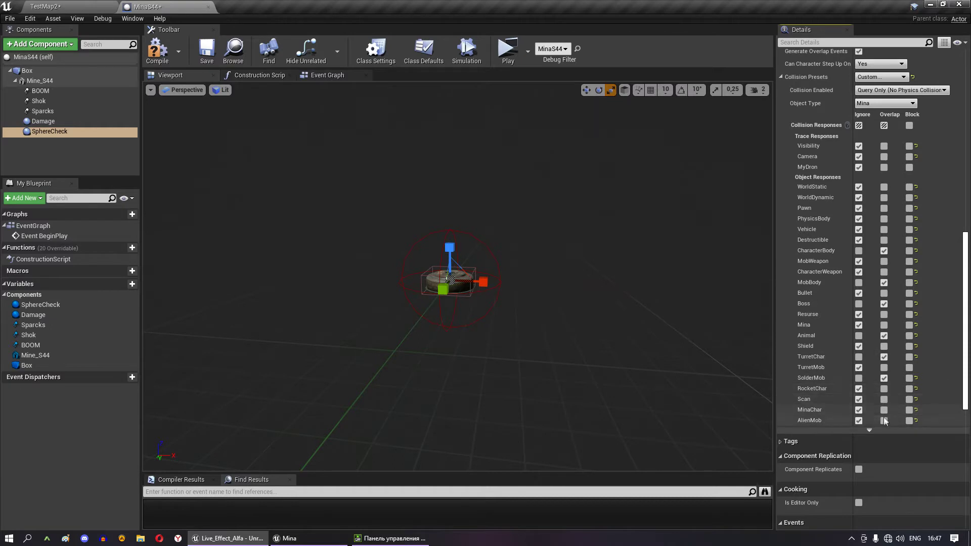
click(884, 421)
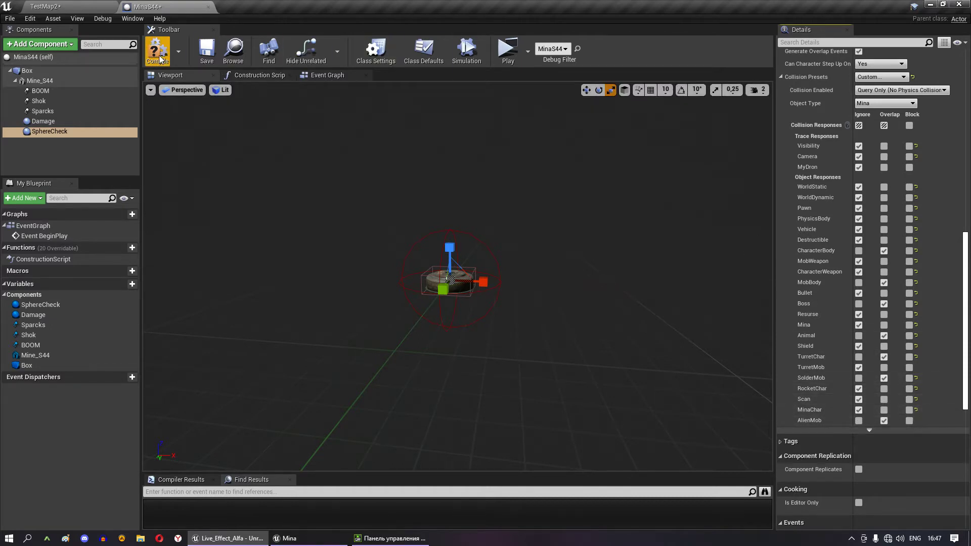
- Save MinaS44, return to the Viewport, and set the Damage sphere radius from 32 to 0
click(208, 53)
click(328, 74)
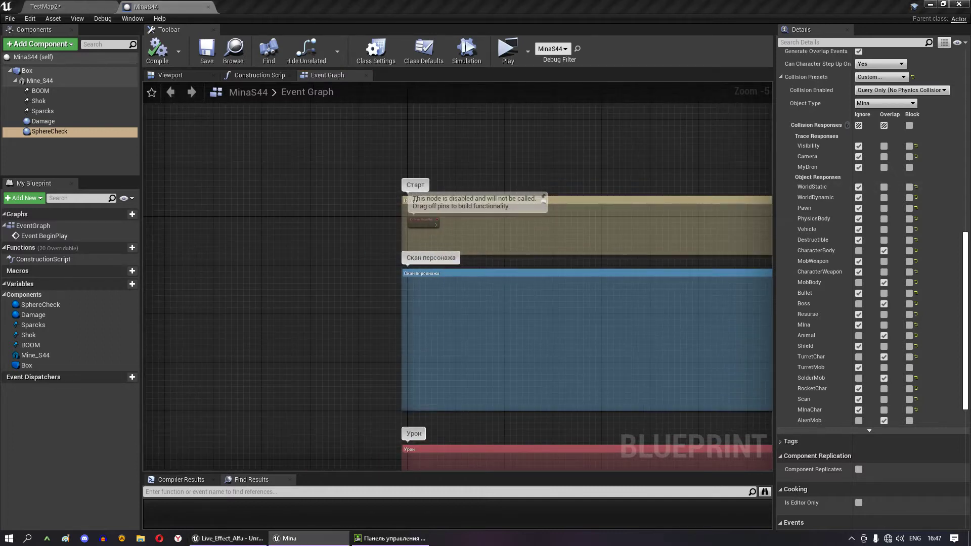
scroll(466, 220, up, 3)
scroll(456, 217, up, 2)
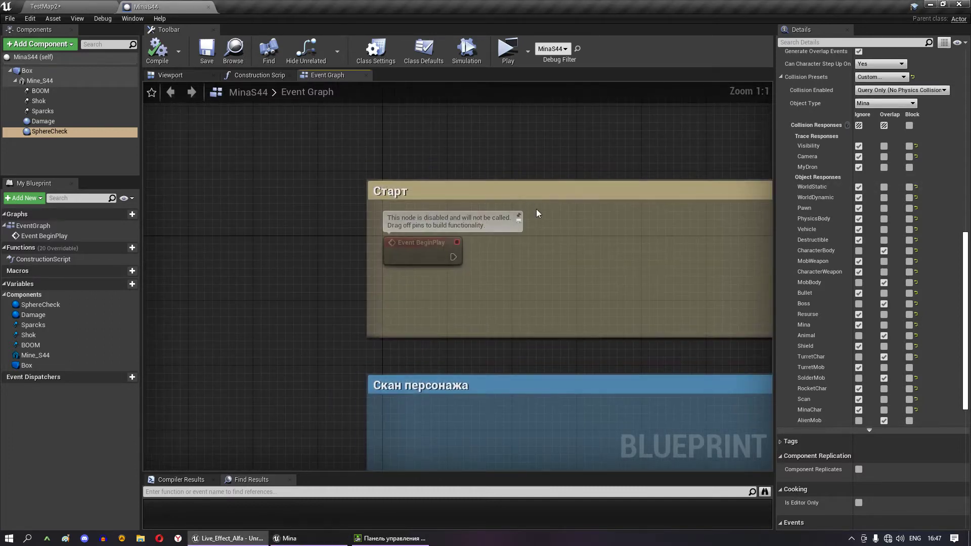
click(44, 122)
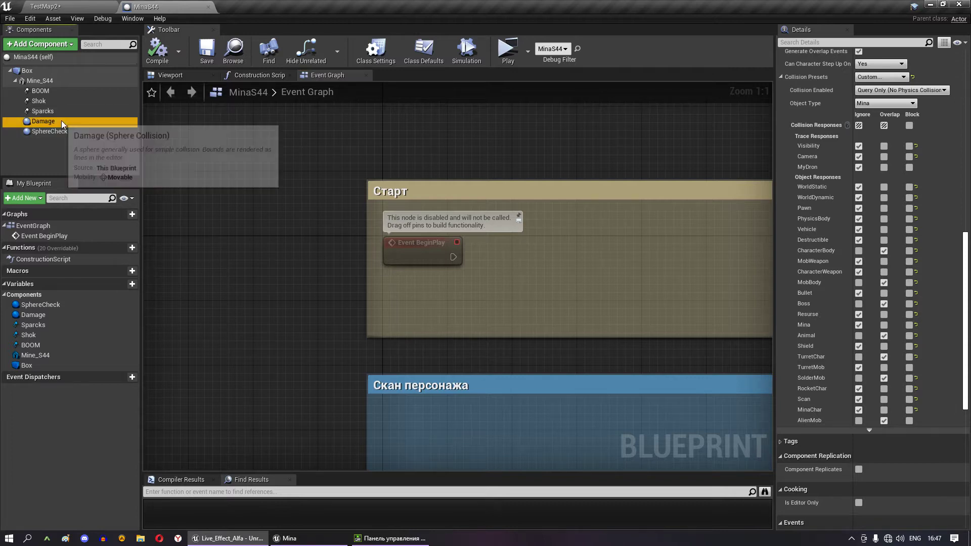
scroll(829, 193, up, 4)
scroll(829, 191, up, 4)
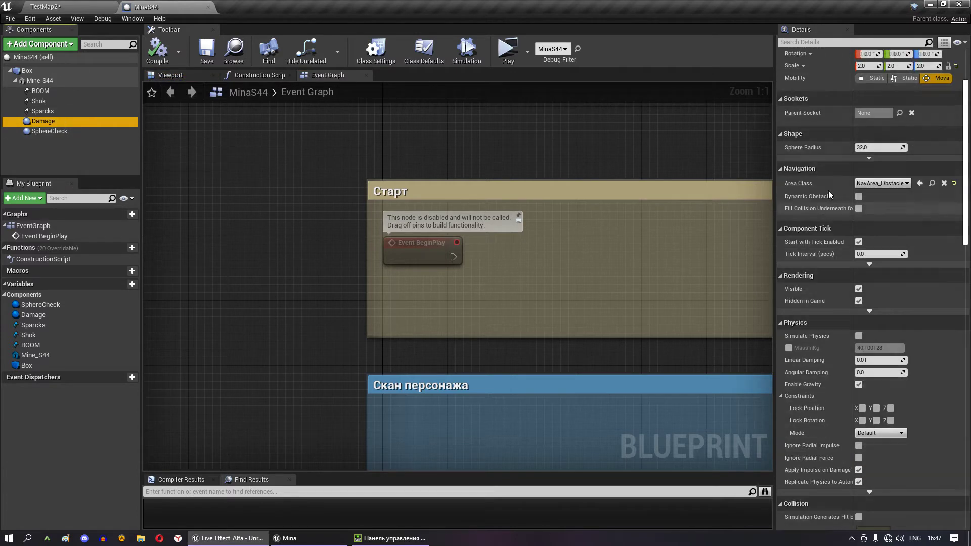
scroll(829, 198, up, 3)
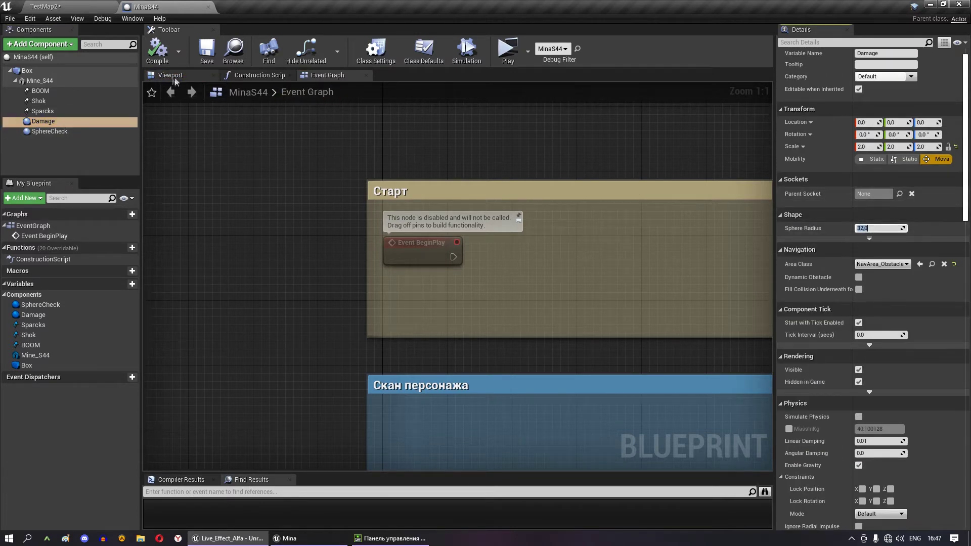
click(172, 77)
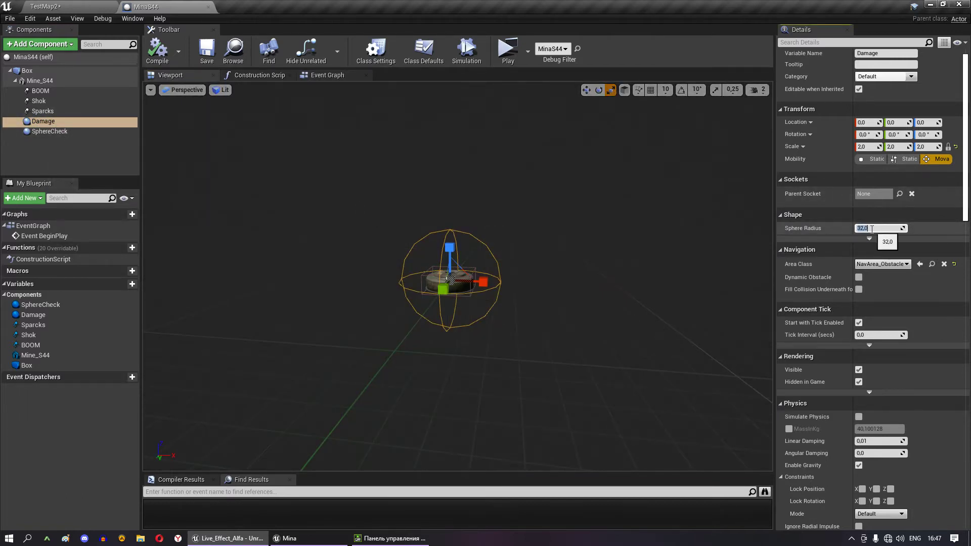
text(0)
key(Return)
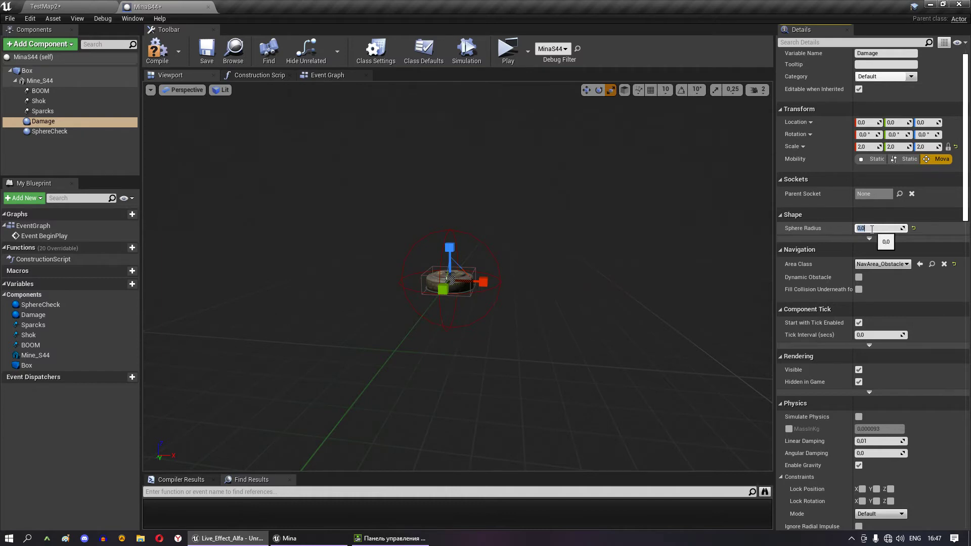
- Set SphereCheck's Sphere Radius to 150 and orbit the viewport to check the larger sphere
click(50, 131)
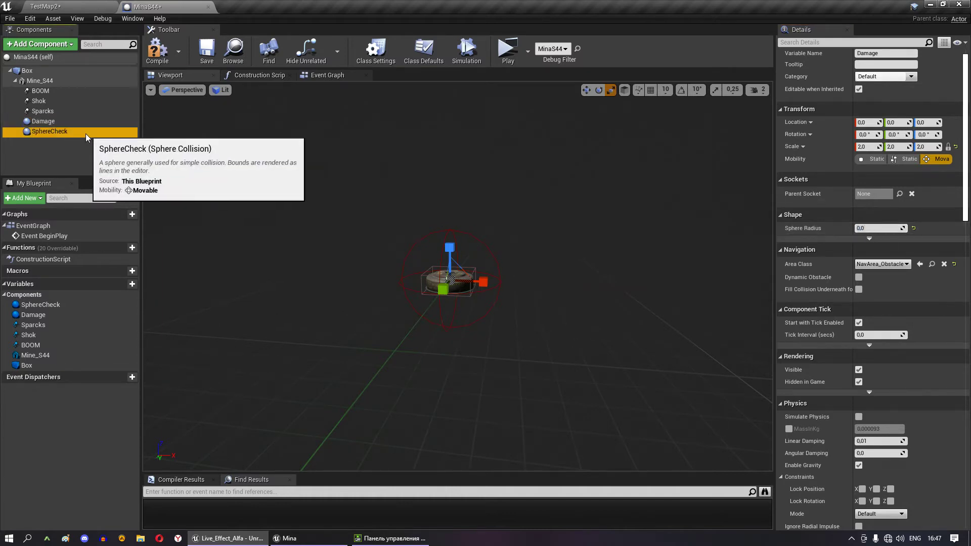
click(870, 229)
text(14)
key(BackSpace)
text(50)
key(Return)
drag(648, 176, 650, 233)
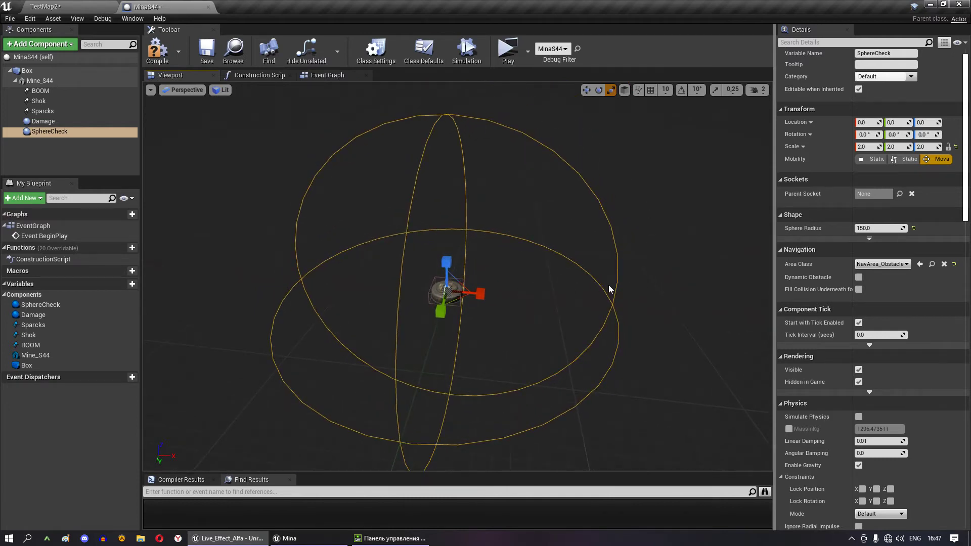
- Compile the MinaS44 blueprint and return to its Event Graph
click(155, 58)
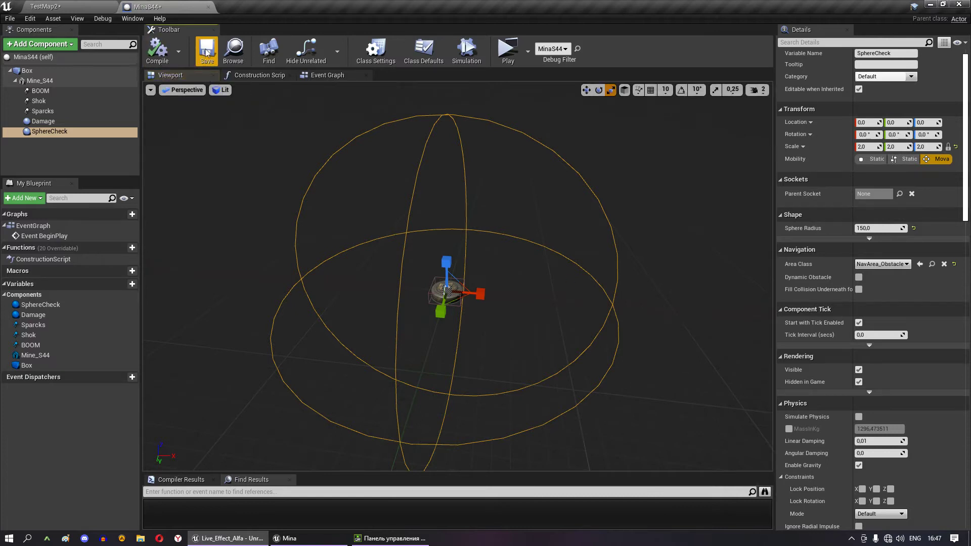
click(340, 82)
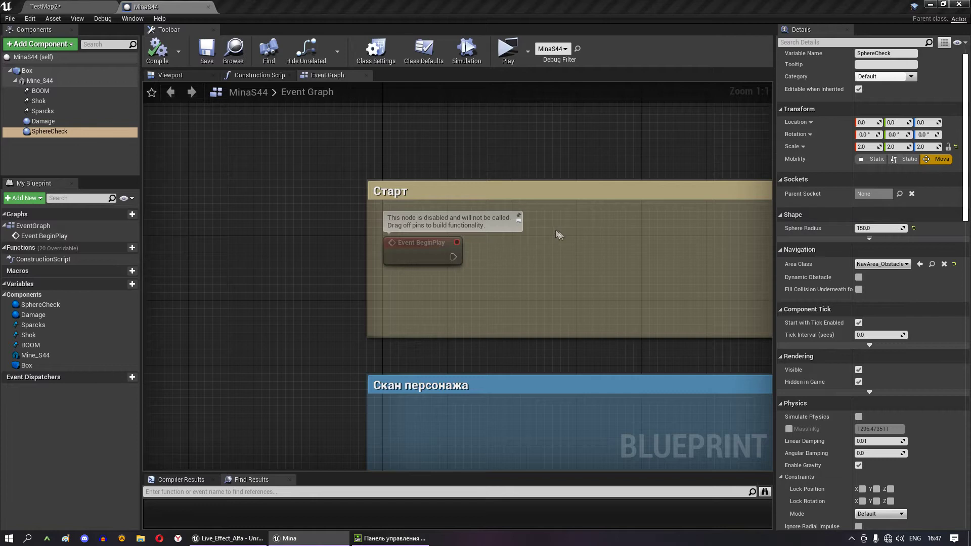
right_drag(560, 242, 497, 216)
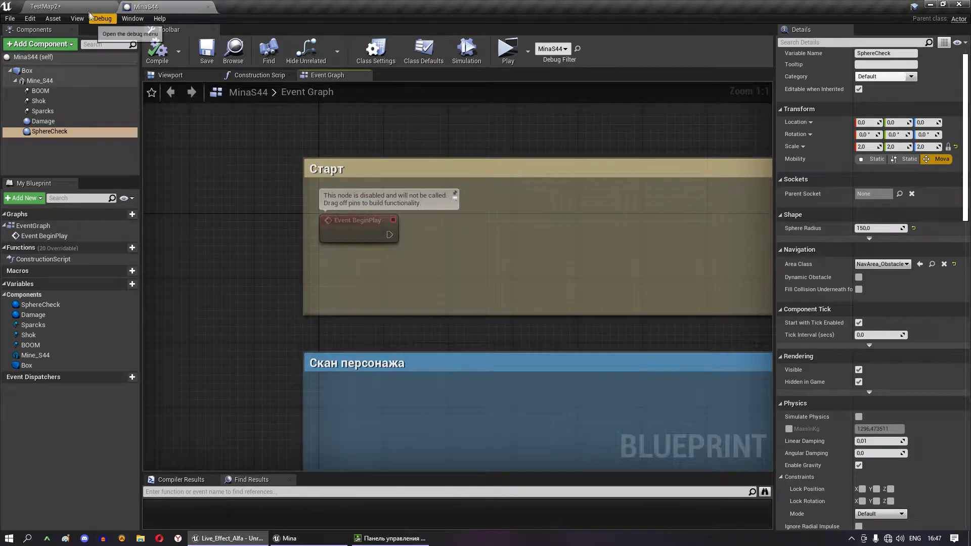
- Delete the MineTM-89 mine from TestMap2, then go back to the MinaS44 blueprint
click(70, 6)
right_drag(512, 173, 556, 151)
drag(235, 126, 234, 117)
key(Delete)
double_click(811, 158)
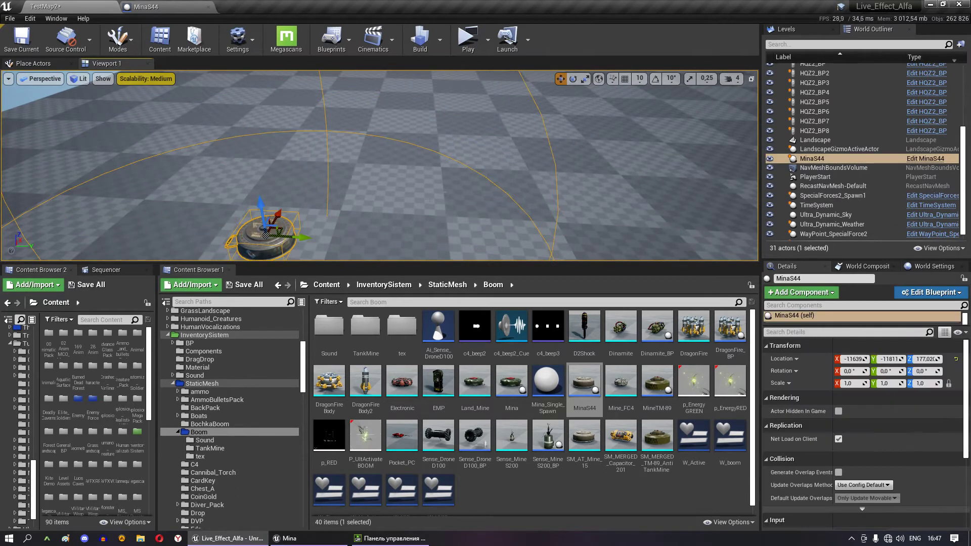
click(155, 8)
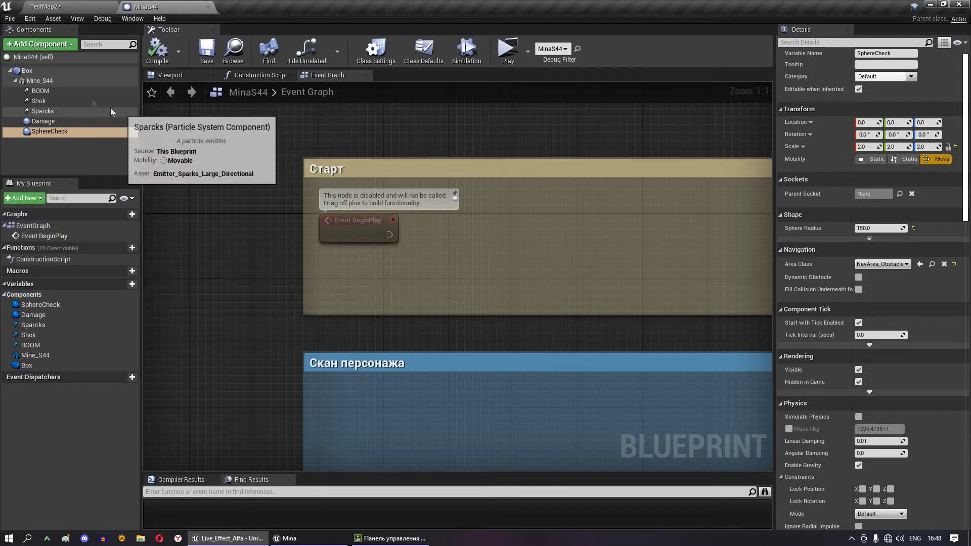
- Add a Set Simulate Physics node on Box after Event BeginPlay, then save MinaS44
drag(39, 81, 404, 181)
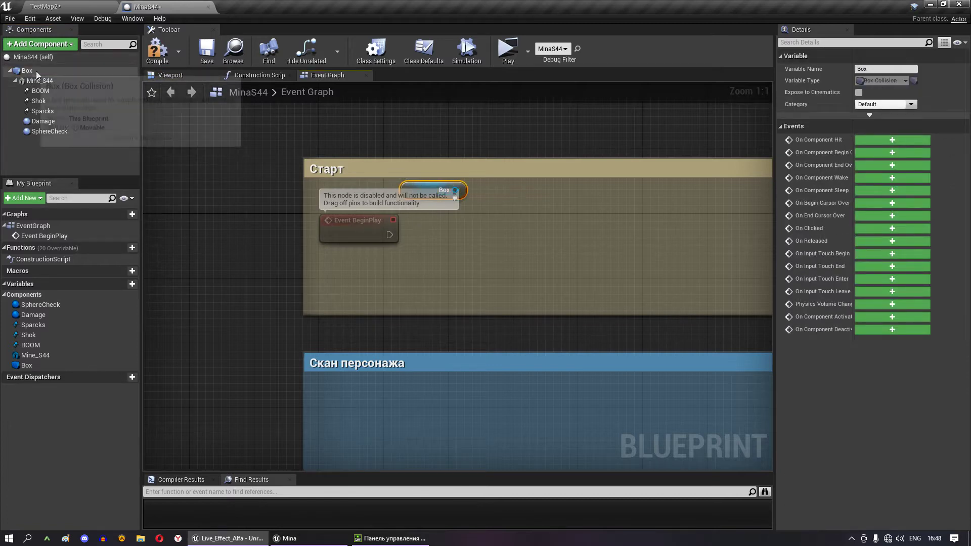
mouse_move(456, 190)
mouse_down()
mouse_move(553, 237)
mouse_move(544, 233)
mouse_up()
text(set)
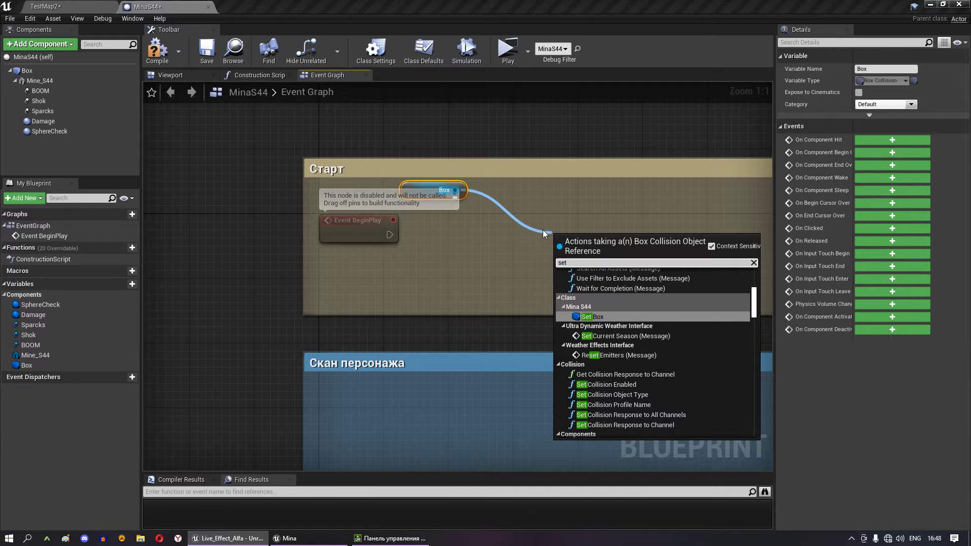
text( simu)
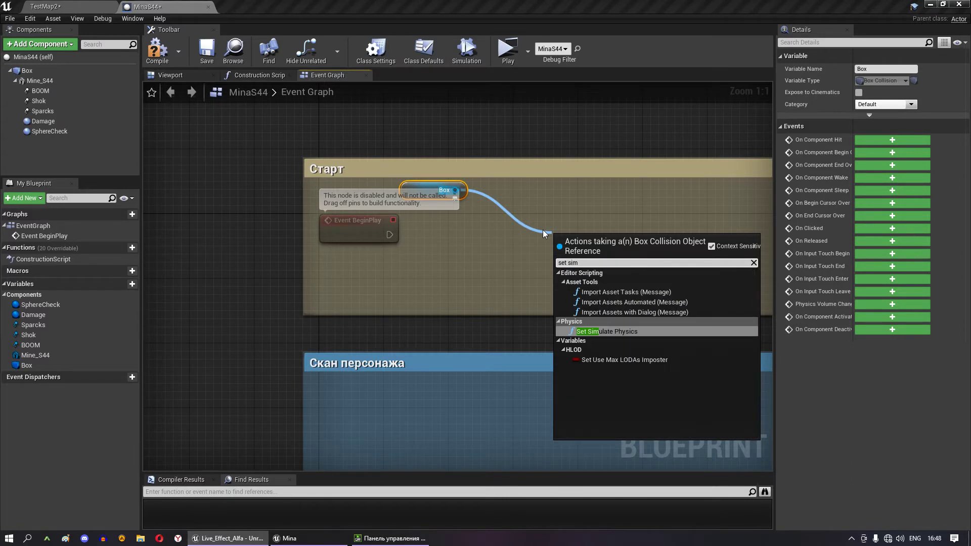
click(629, 283)
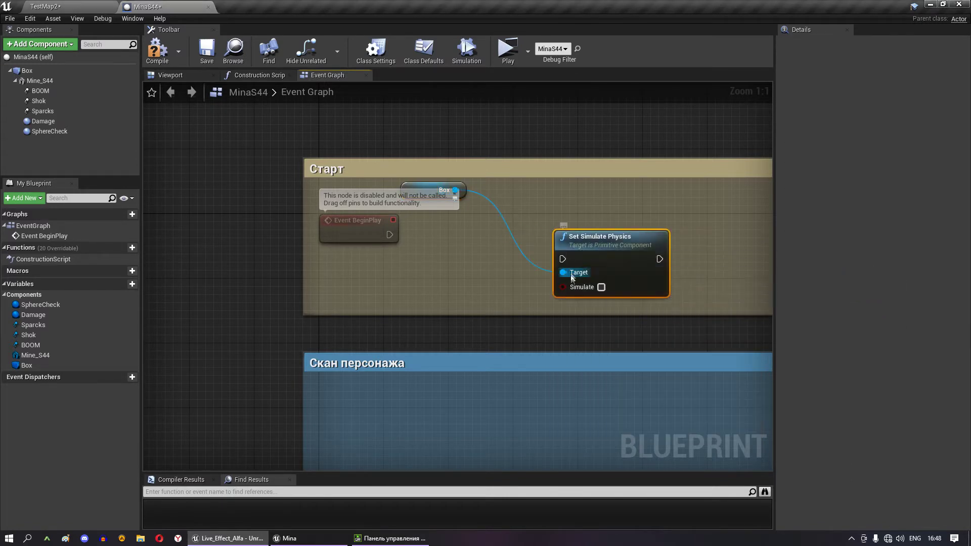
drag(537, 255, 415, 235)
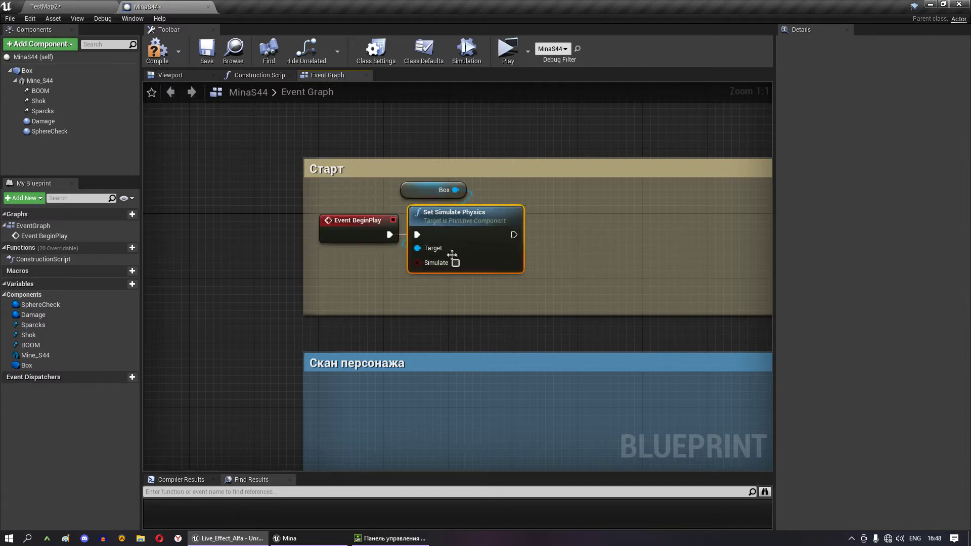
drag(514, 235, 578, 235)
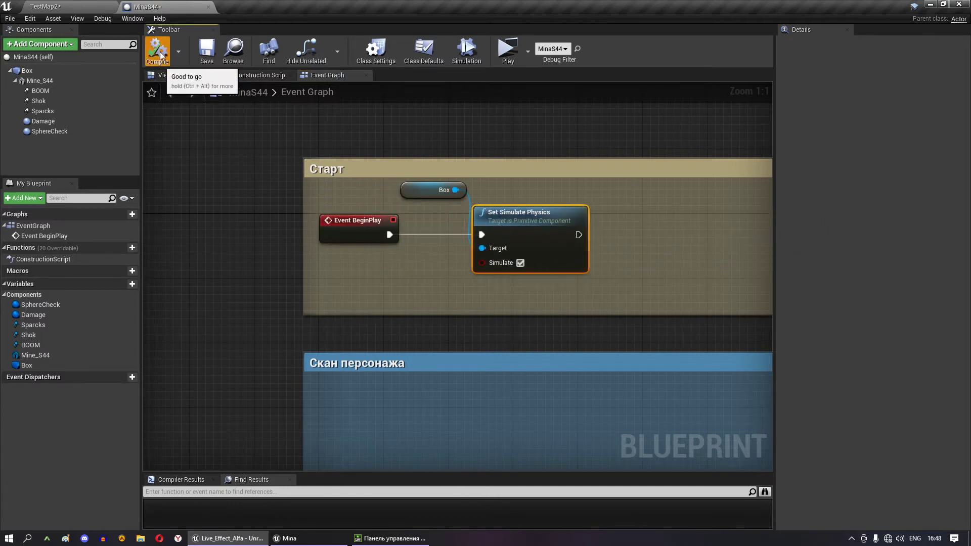
click(203, 53)
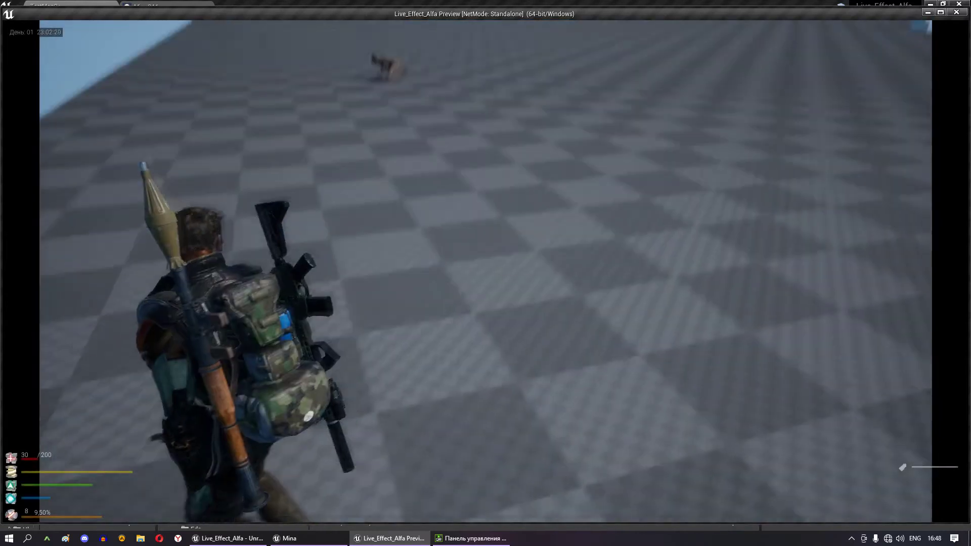
- Raise the placed MinaS44 mine to Z 289.47 and test-play the level standalone
key(Escape)
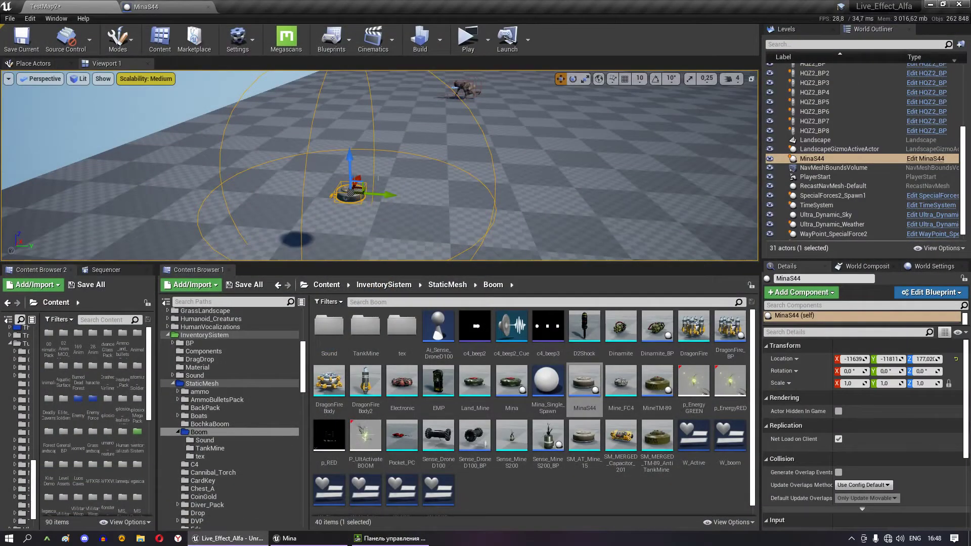
drag(349, 159, 349, 53)
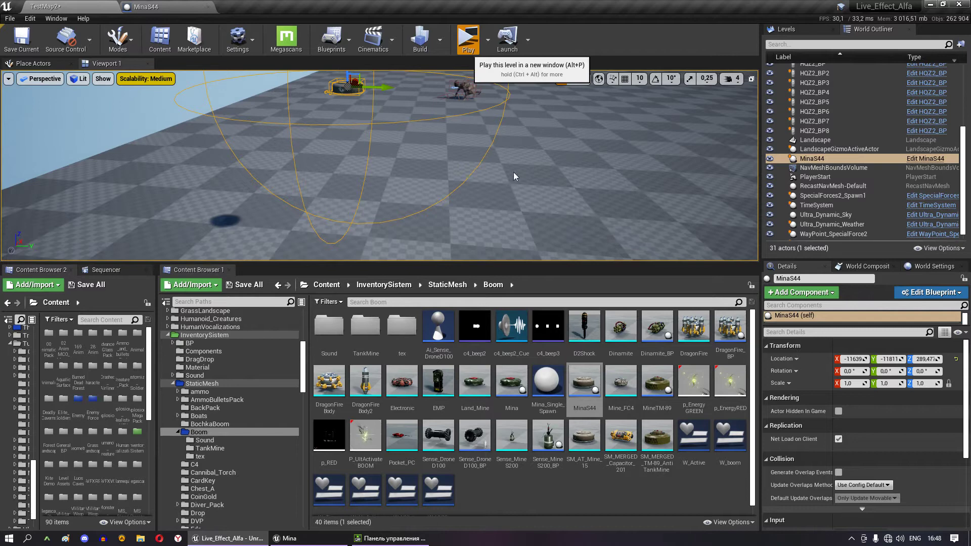
key(alt+p)
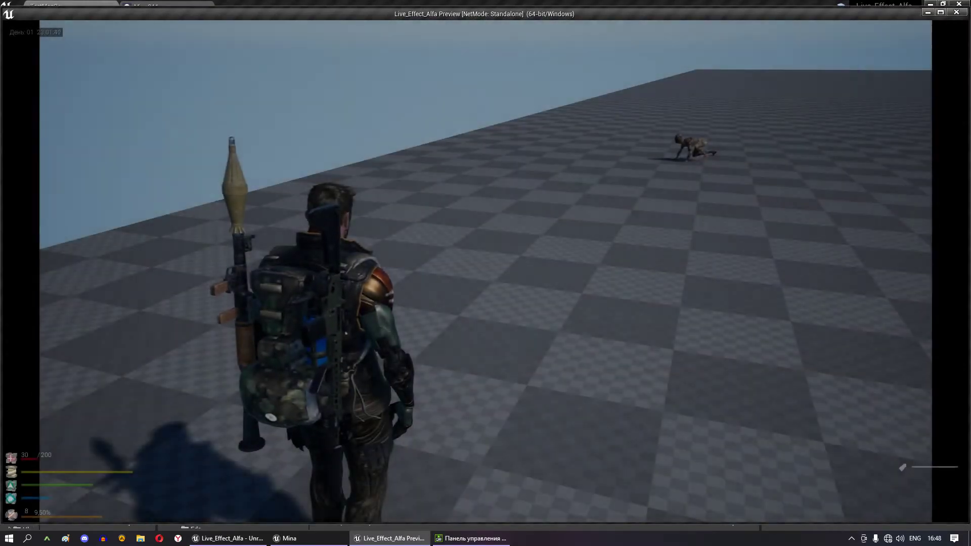
key(Escape)
- Give the Box component Query and Physics collision blocking WorldDynamic, then compile MinaS44
click(182, 7)
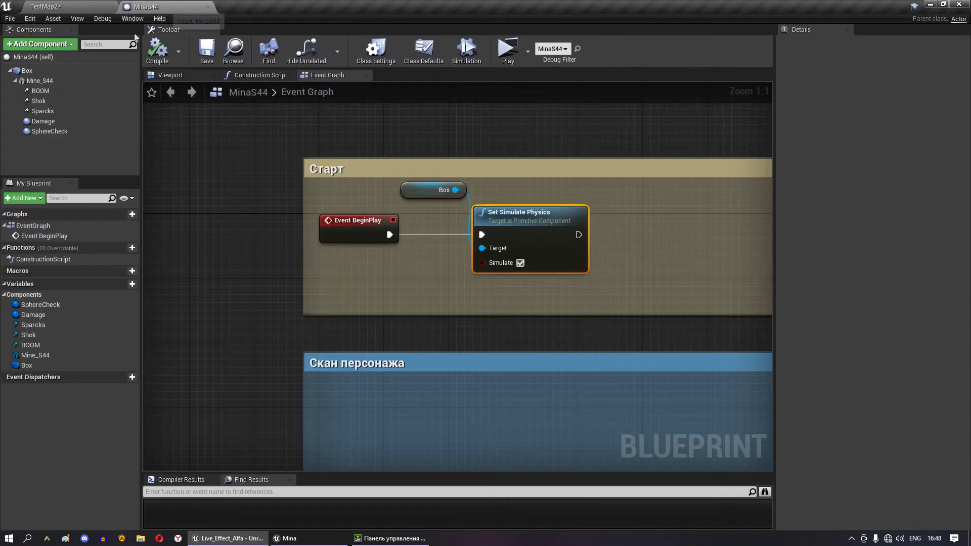
click(27, 71)
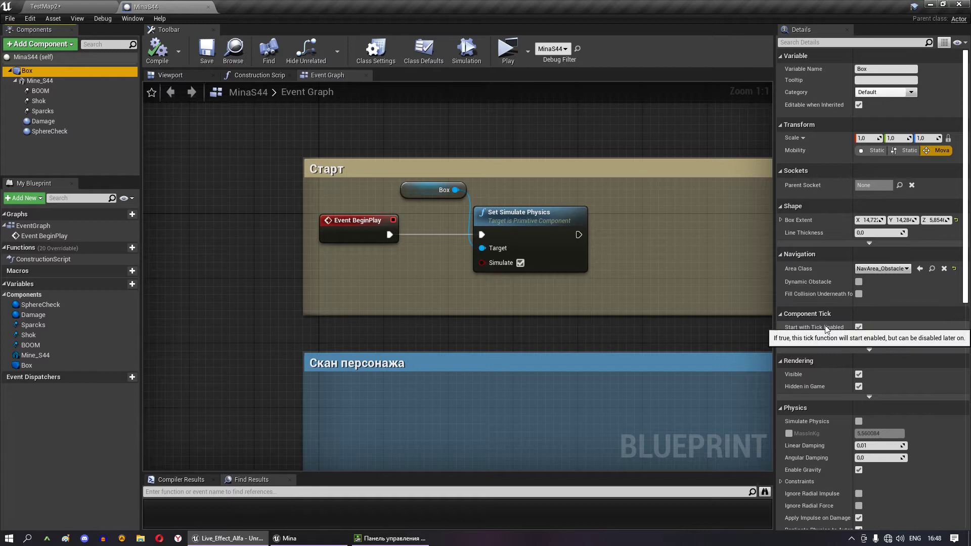
scroll(826, 327, down, 3)
scroll(825, 326, down, 4)
scroll(825, 326, down, 3)
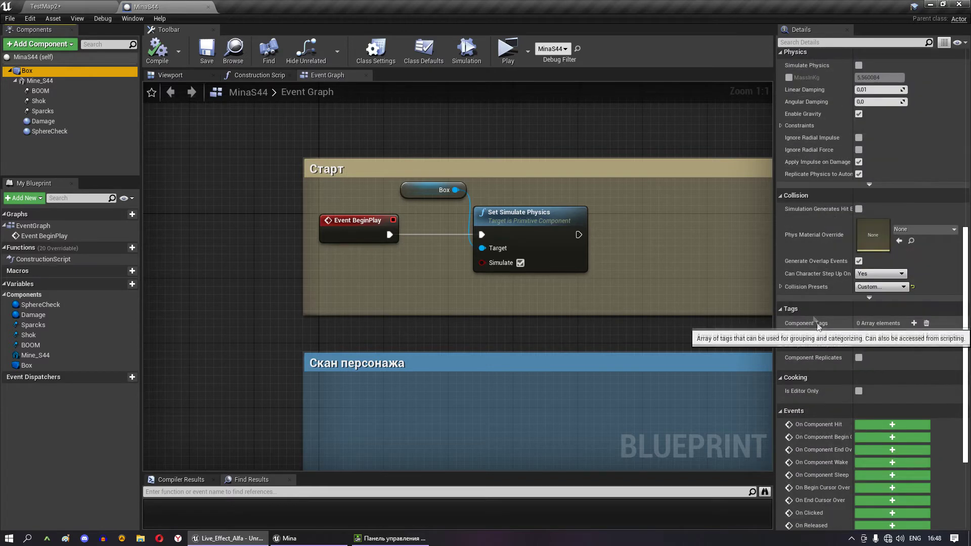
click(781, 287)
scroll(782, 286, down, 2)
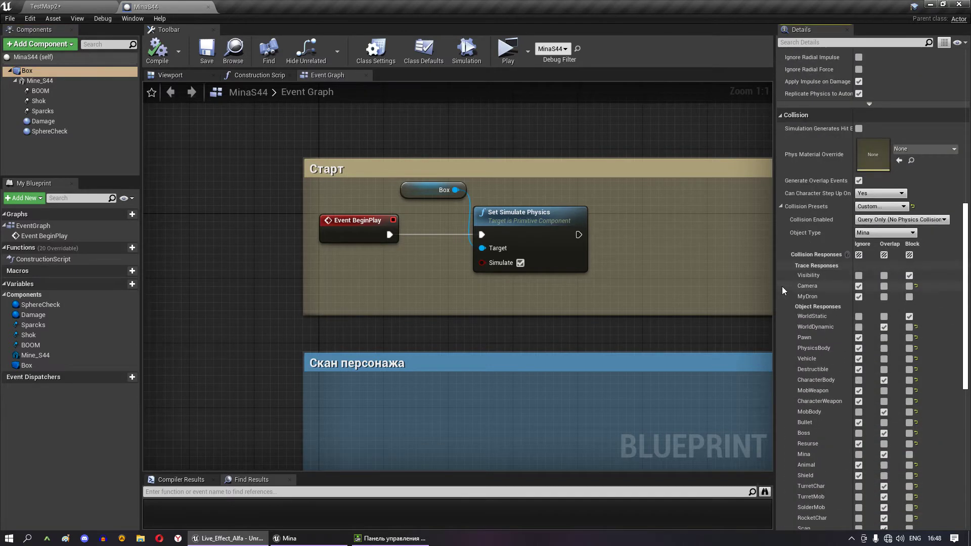
scroll(782, 286, down, 2)
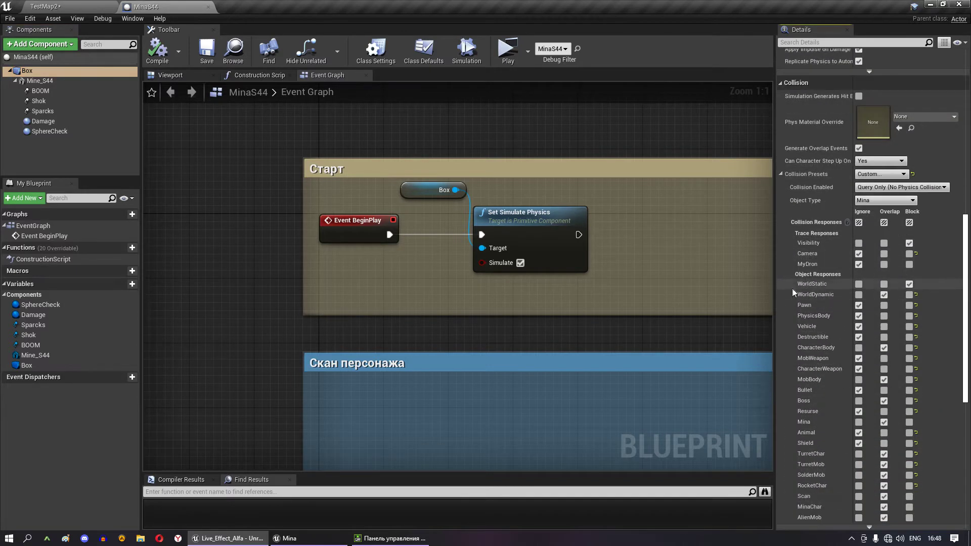
click(909, 295)
click(900, 187)
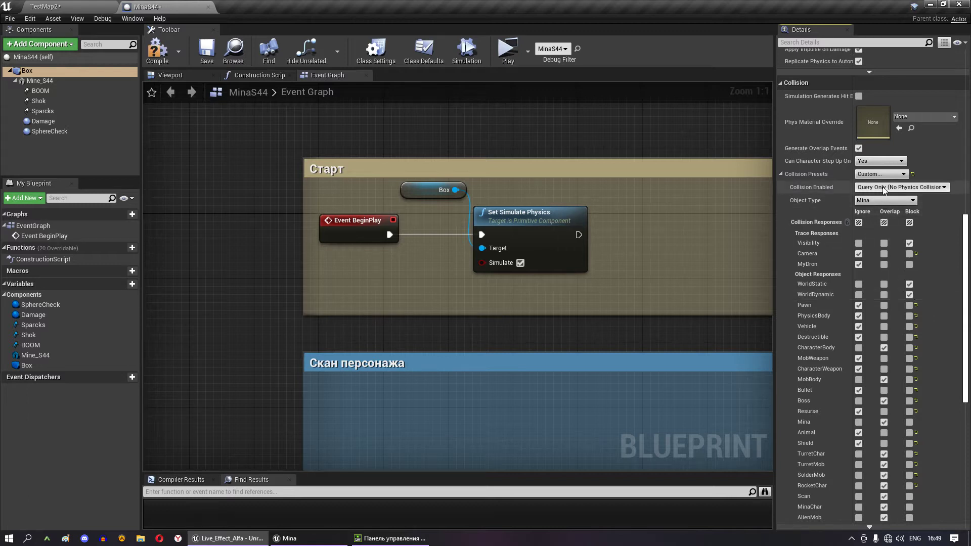
click(886, 215)
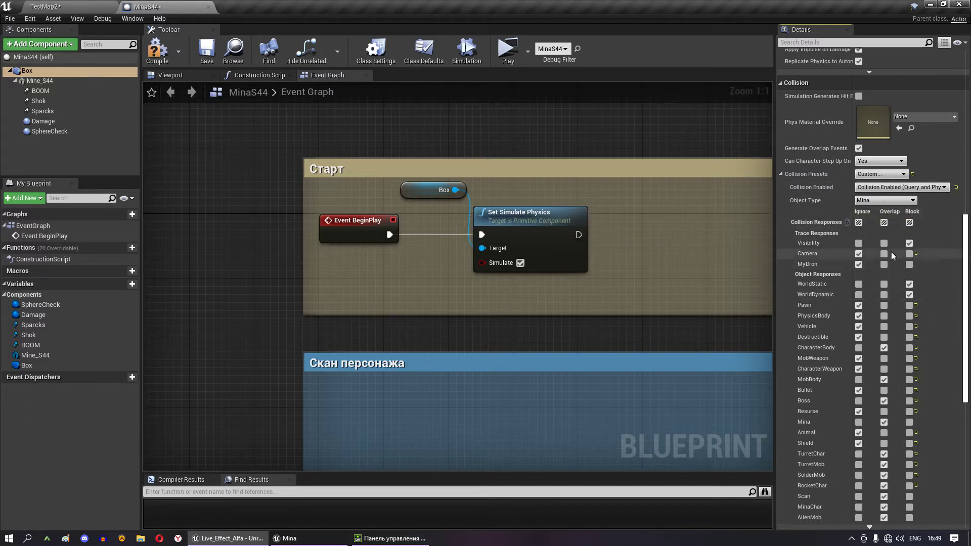
click(157, 48)
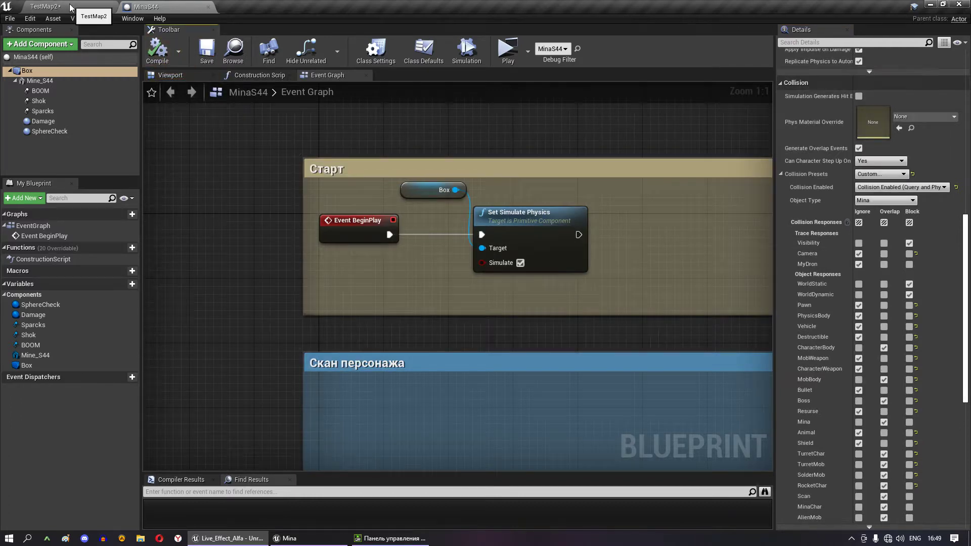
- Play-test TestMap2 by walking up to the mine, then drag MinaS44 higher along Z
click(70, 7)
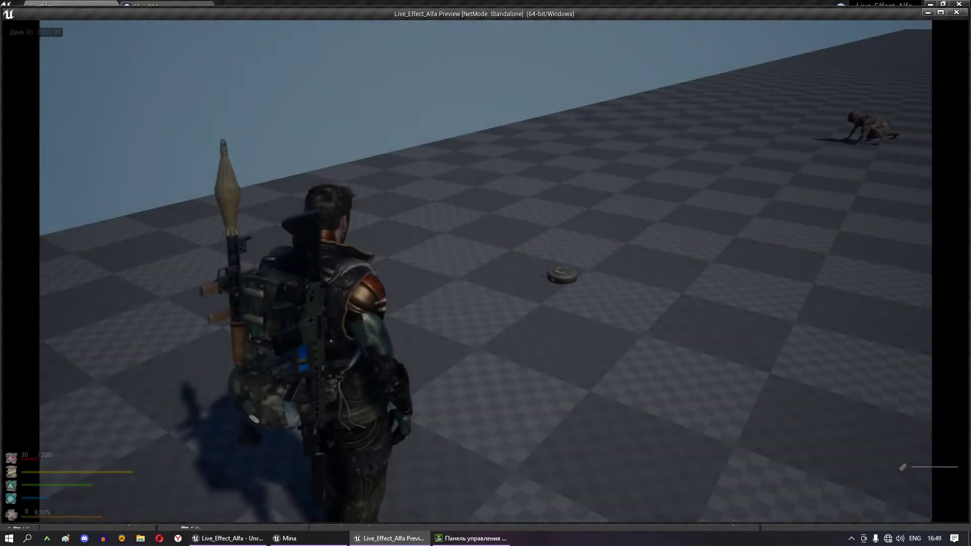
key(w)
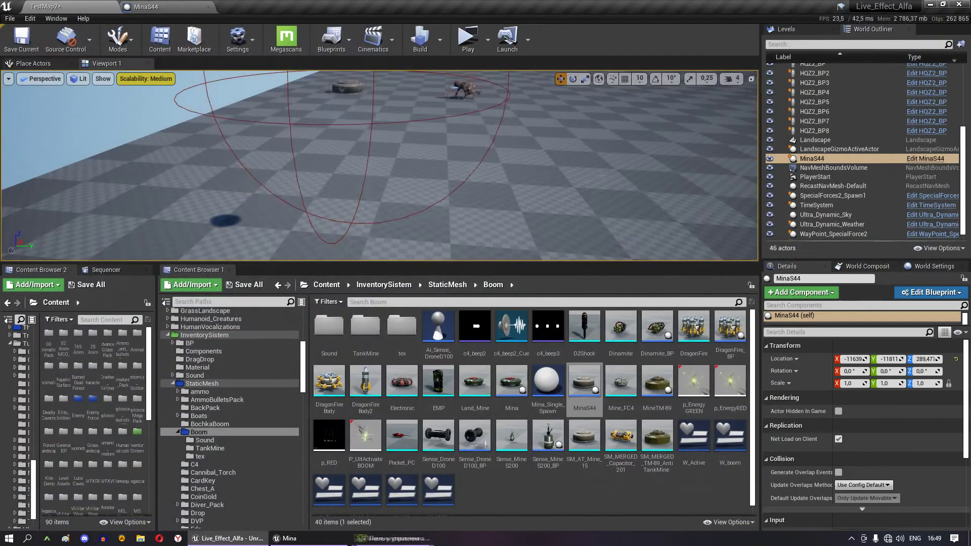
key(Escape)
drag(376, 152, 377, 96)
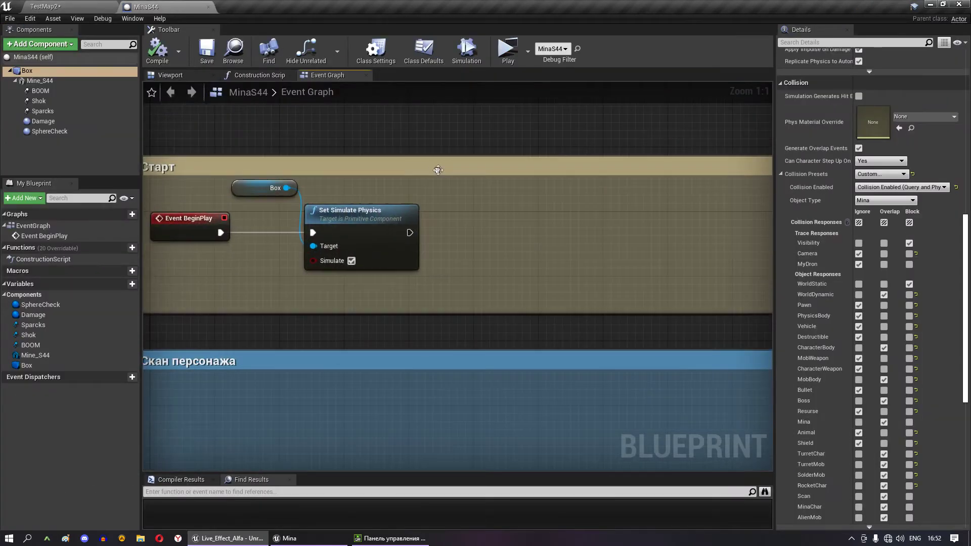
- Add a Set Collision Enabled node targeting Damage, wired after Set Simulate Physics
drag(49, 127, 468, 196)
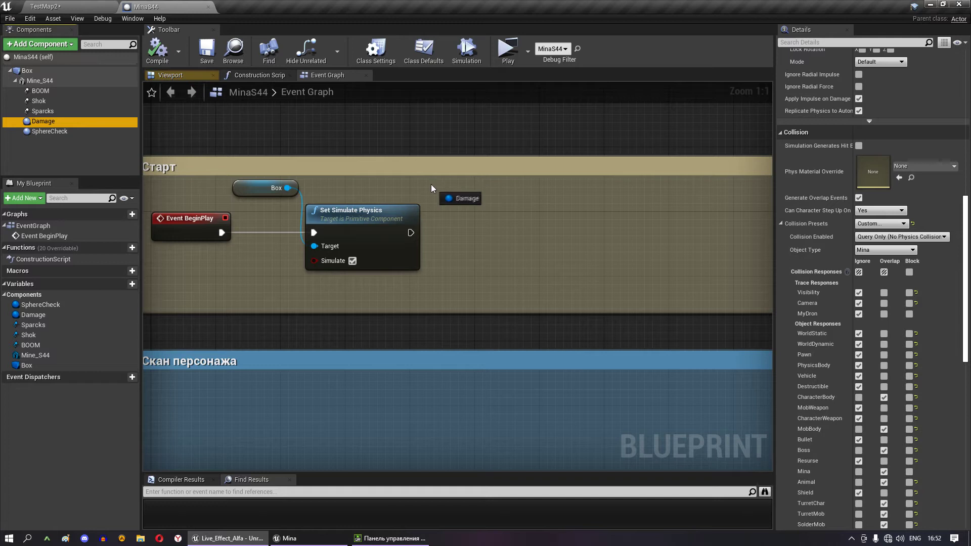
click(457, 195)
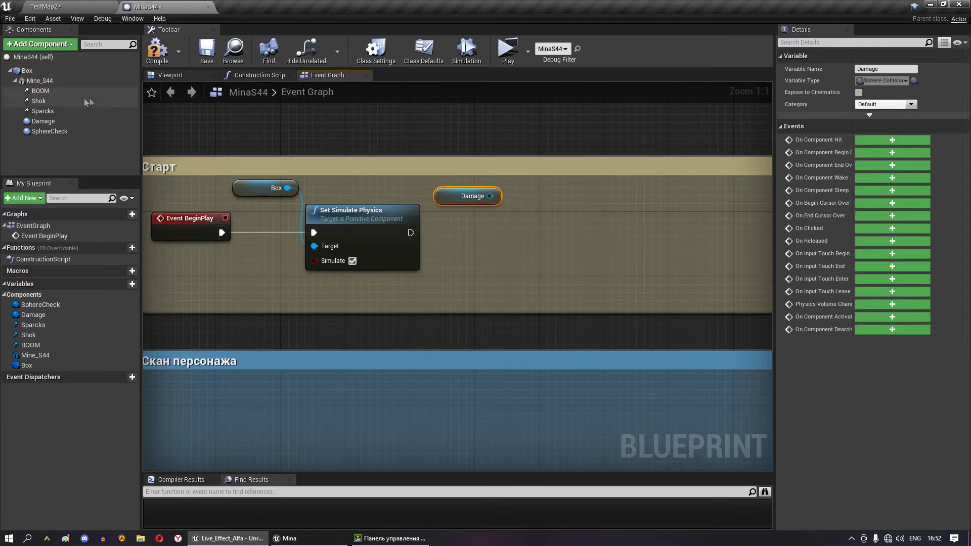
click(105, 124)
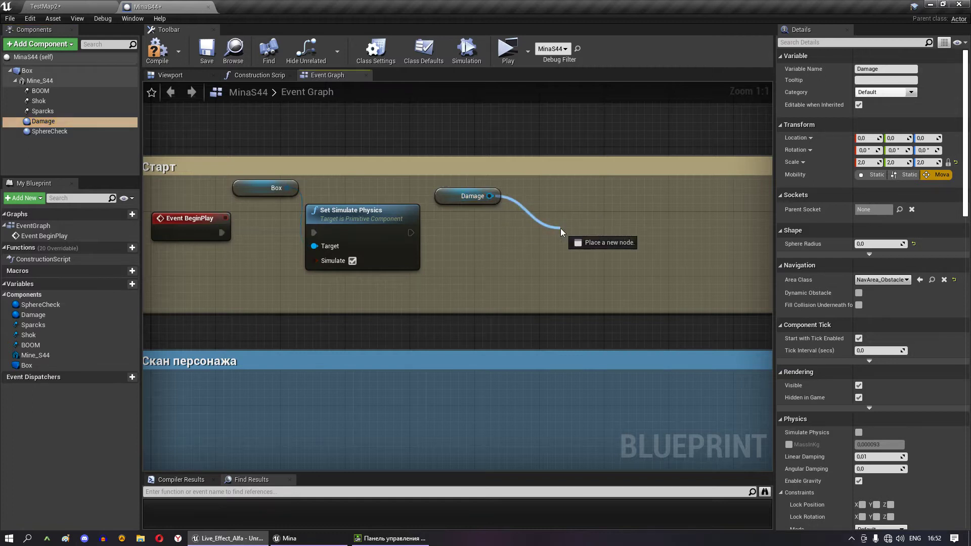
drag(490, 196, 560, 229)
text(set )
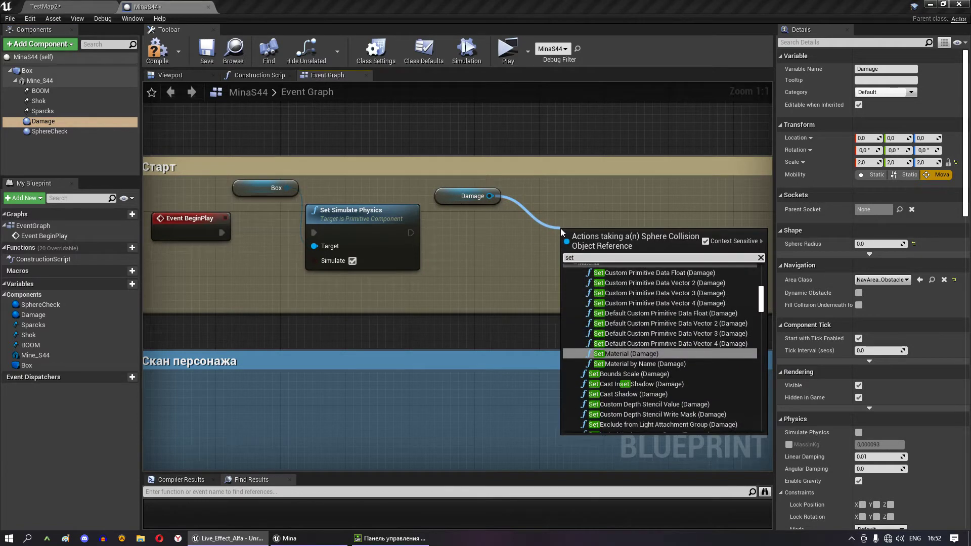
text(coll)
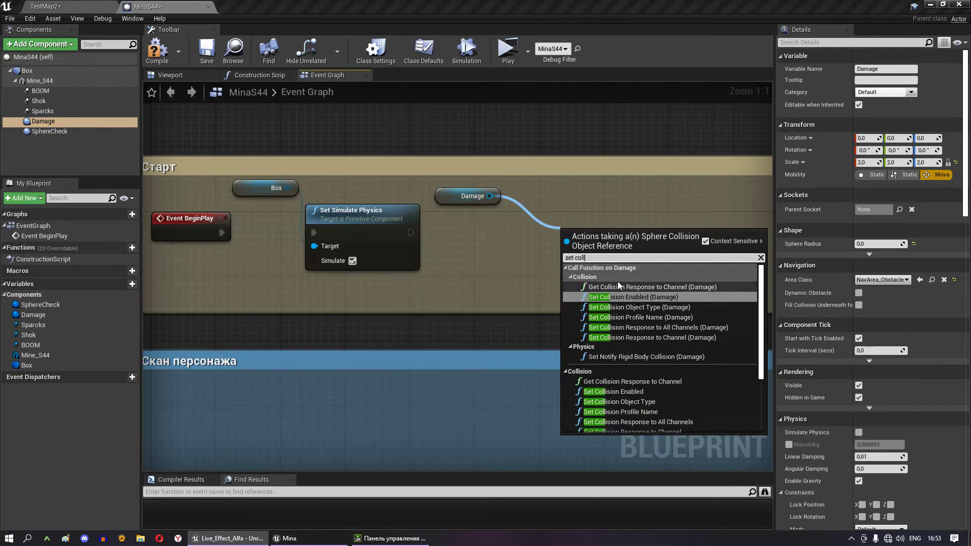
click(645, 391)
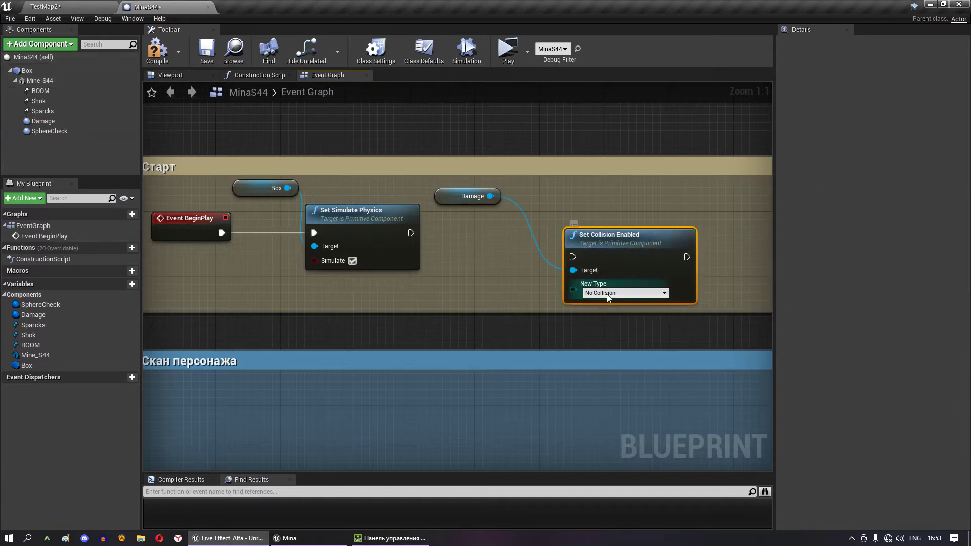
drag(640, 236, 600, 203)
drag(411, 233, 556, 227)
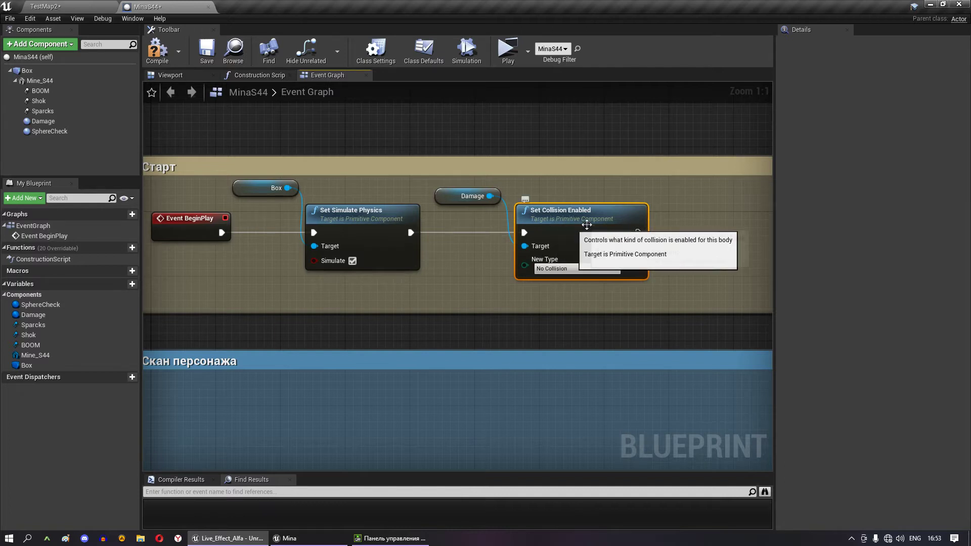
- Shift the start-chain nodes right to make room after Event BeginPlay and paste a Set Visibility node
scroll(585, 190, down, 2)
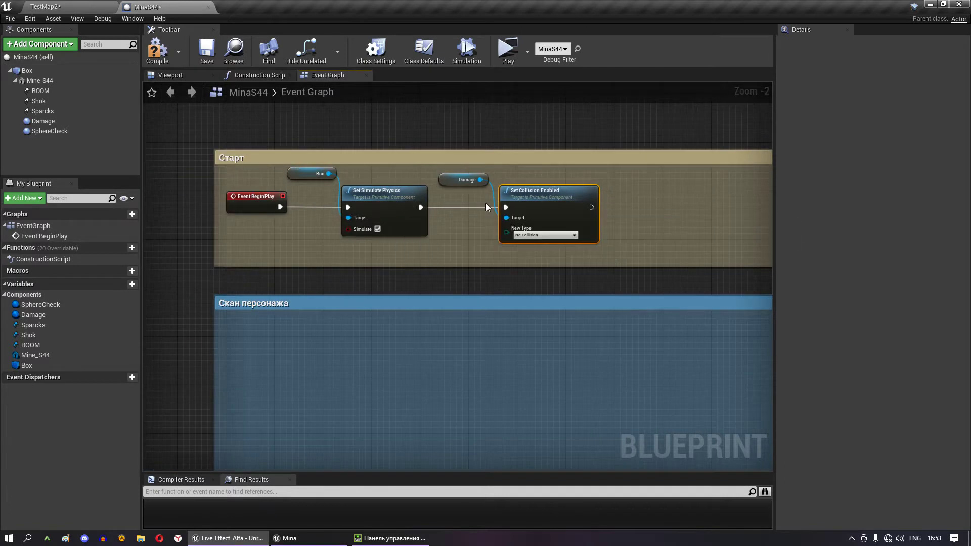
right_drag(416, 219, 407, 220)
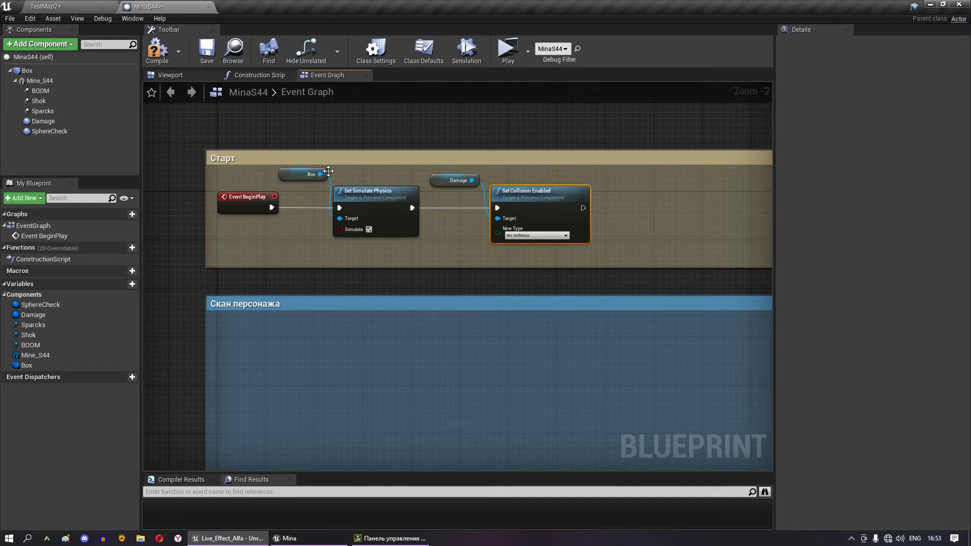
drag(309, 191, 366, 180)
drag(487, 182, 508, 177)
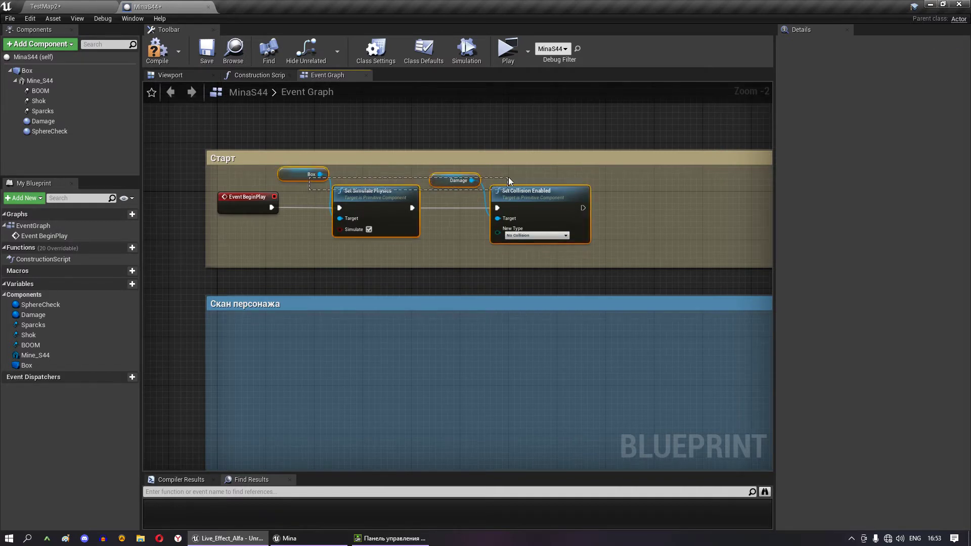
drag(546, 213, 680, 213)
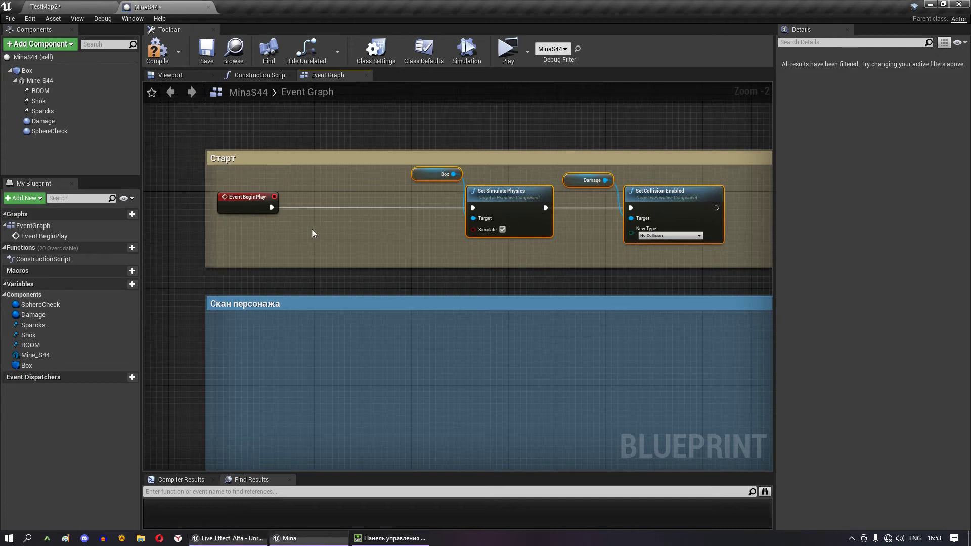
key(ctrl+v)
- Insert the pasted Set Visibility node, targeting Mine_S44, before Set Simulate Physics
mouse_move(334, 267)
mouse_down()
mouse_move(341, 201)
mouse_move(469, 208)
mouse_up()
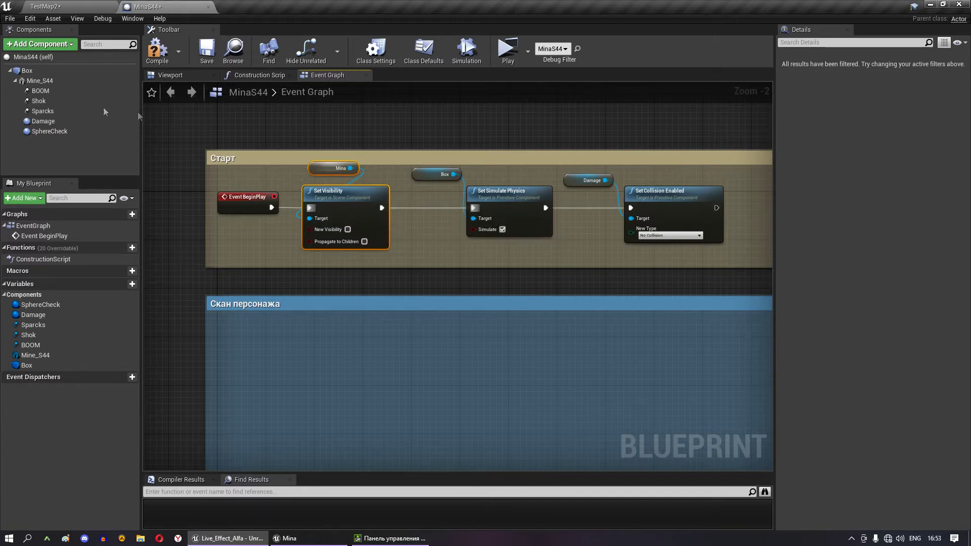
drag(39, 80, 334, 168)
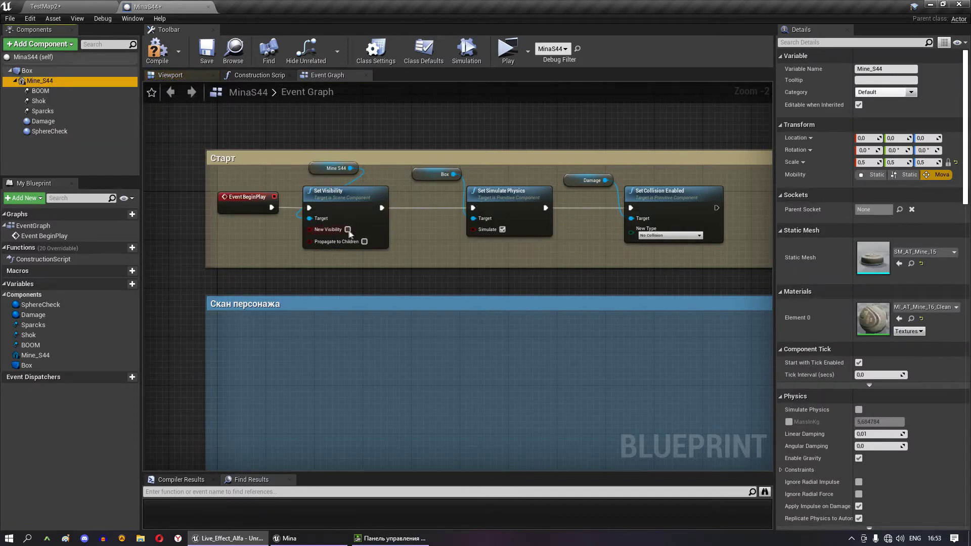
right_drag(354, 230, 32, 248)
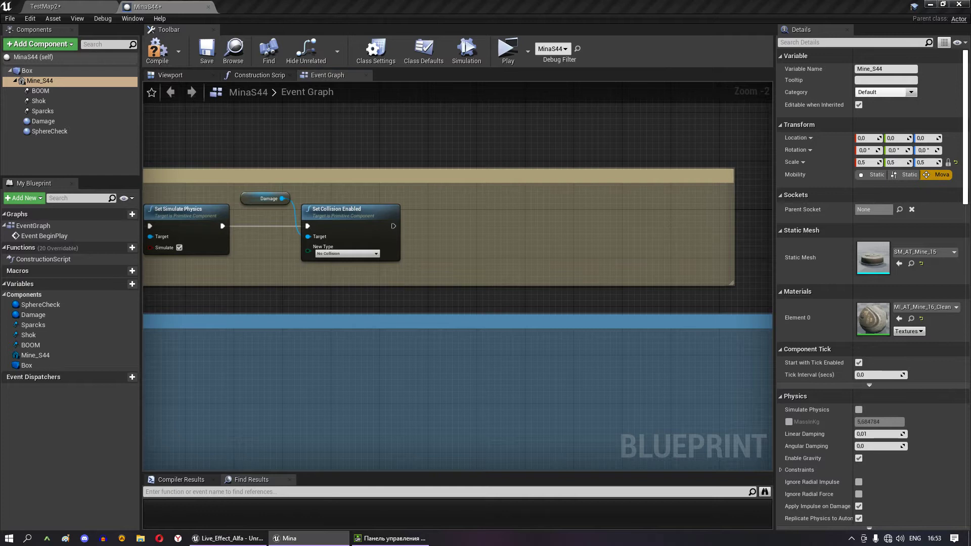
- Paste a Delay (30,0) and second Set Visibility pair and wire it after Set Collision Enabled
key(ctrl+v)
mouse_move(394, 226)
mouse_down()
mouse_move(423, 249)
mouse_move(470, 219)
mouse_up()
click(557, 194)
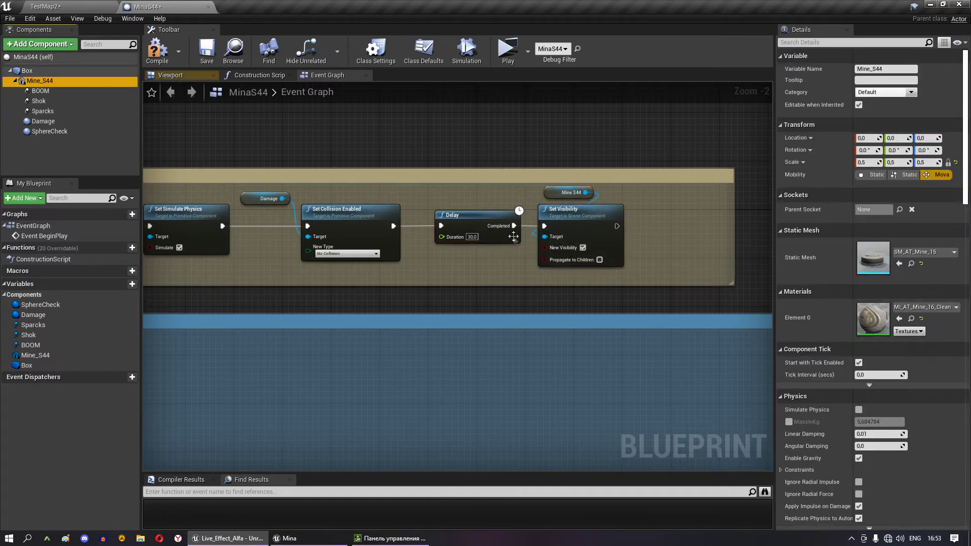
right_drag(513, 236, 597, 181)
scroll(598, 182, down, 2)
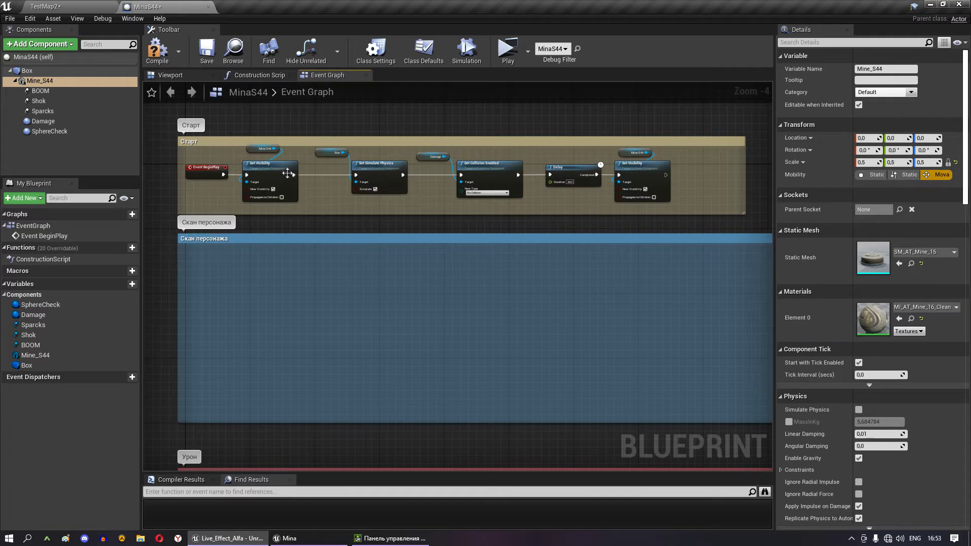
scroll(332, 208, up, 2)
scroll(263, 227, up, 2)
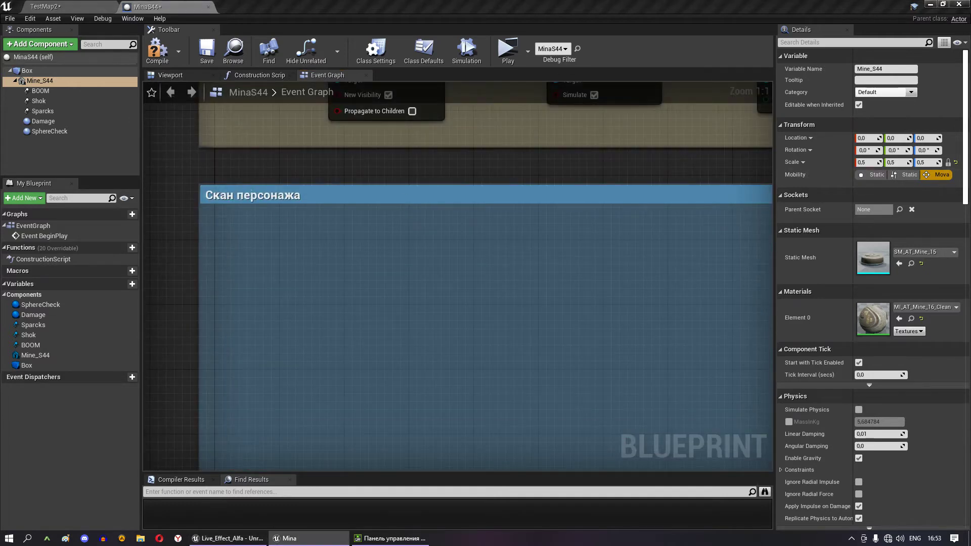
- Add an On Component Begin Overlap event for the SphereCheck component
click(49, 131)
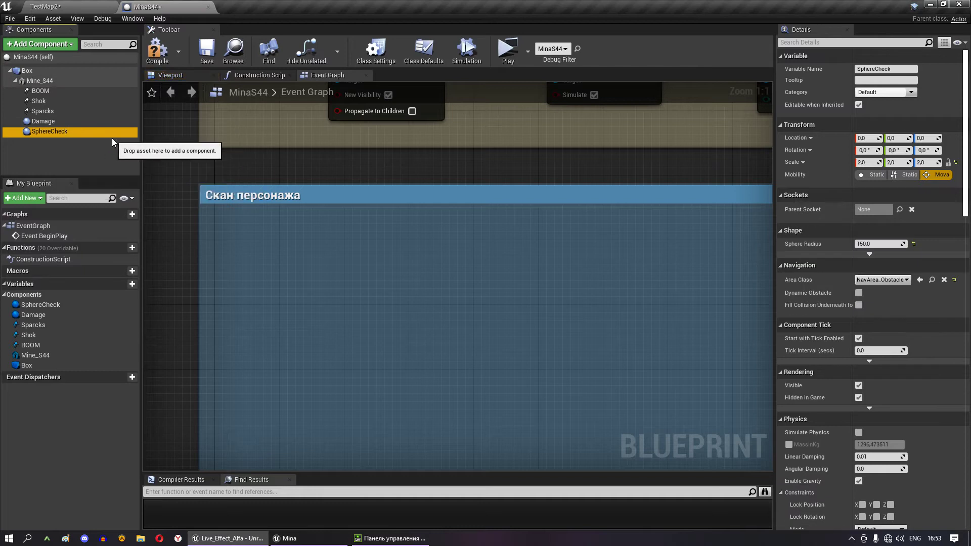
scroll(836, 267, down, 5)
scroll(836, 267, down, 5)
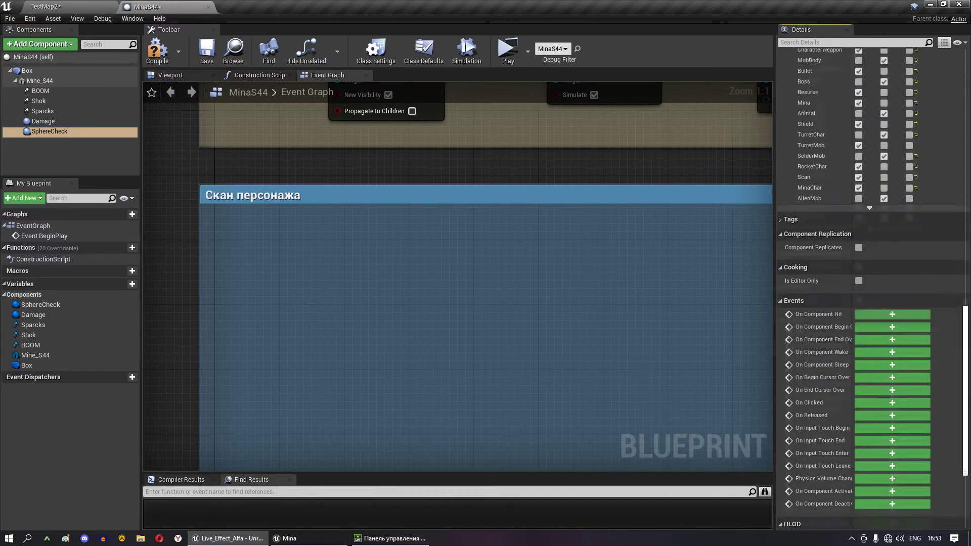
scroll(837, 267, down, 4)
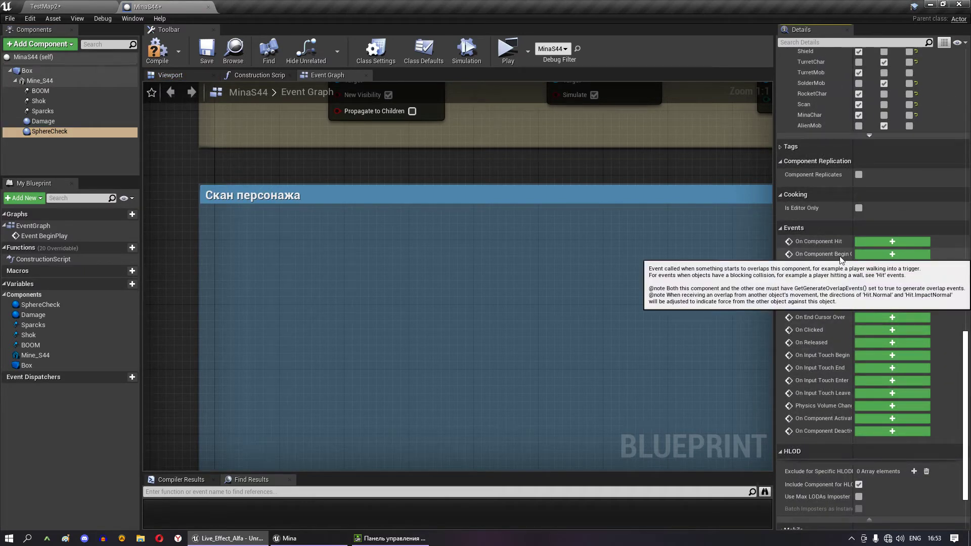
drag(774, 258, 684, 259)
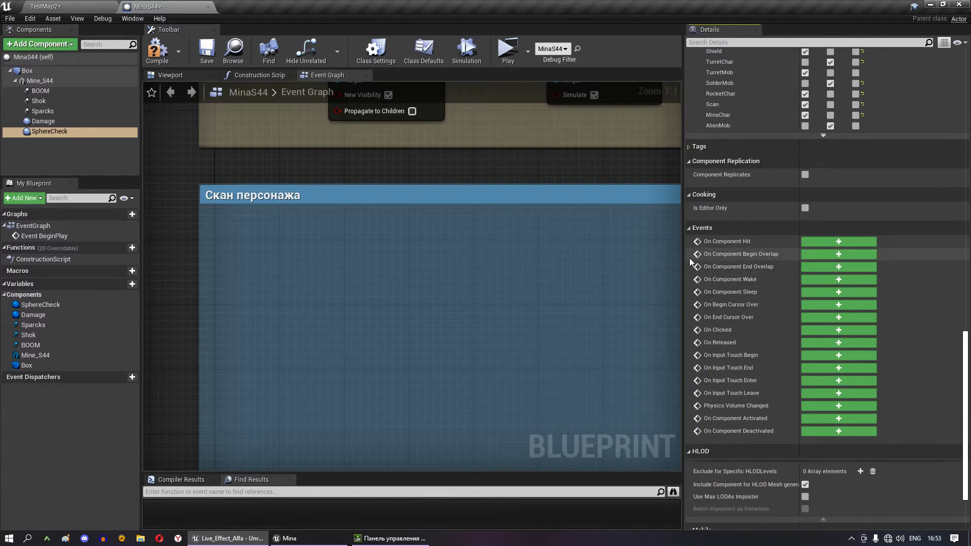
drag(684, 259, 817, 243)
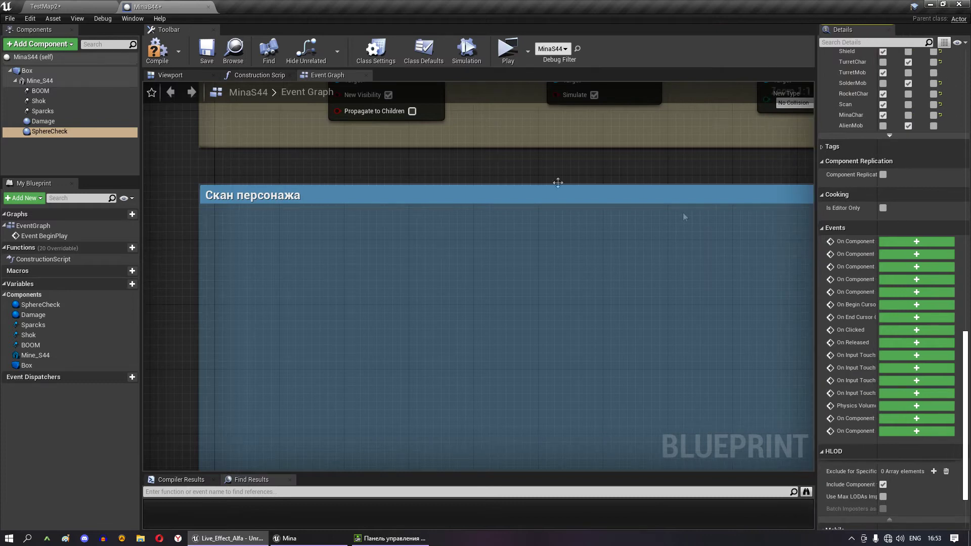
right_click(59, 132)
mouse_move(112, 148)
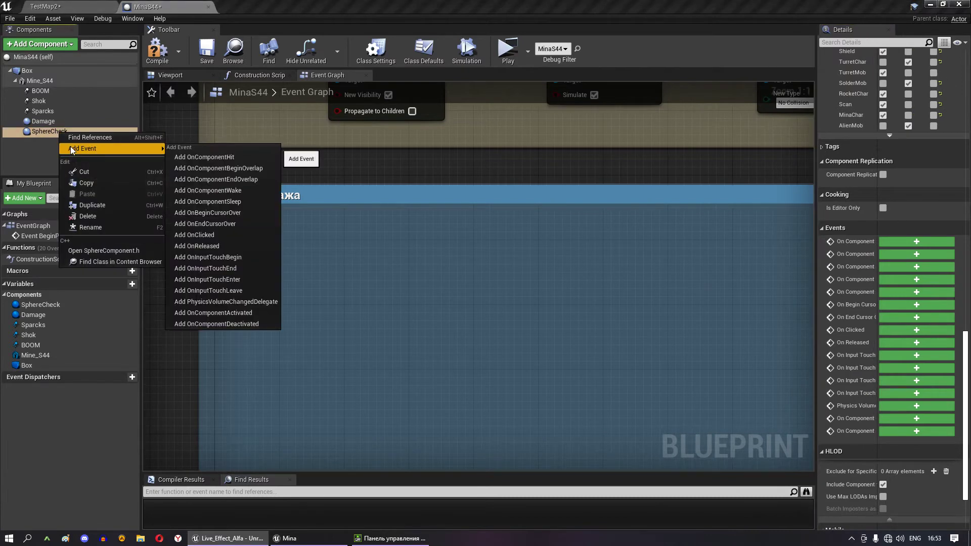
click(207, 169)
- Move the overlap event node inside the Скан персонажа comment box
scroll(676, 230, down, 5)
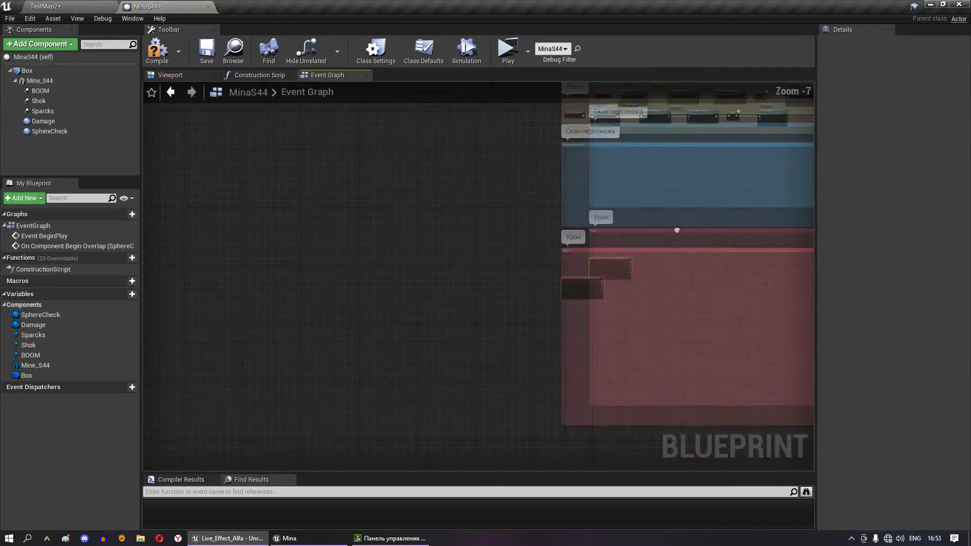
drag(450, 357, 447, 256)
scroll(457, 240, up, 4)
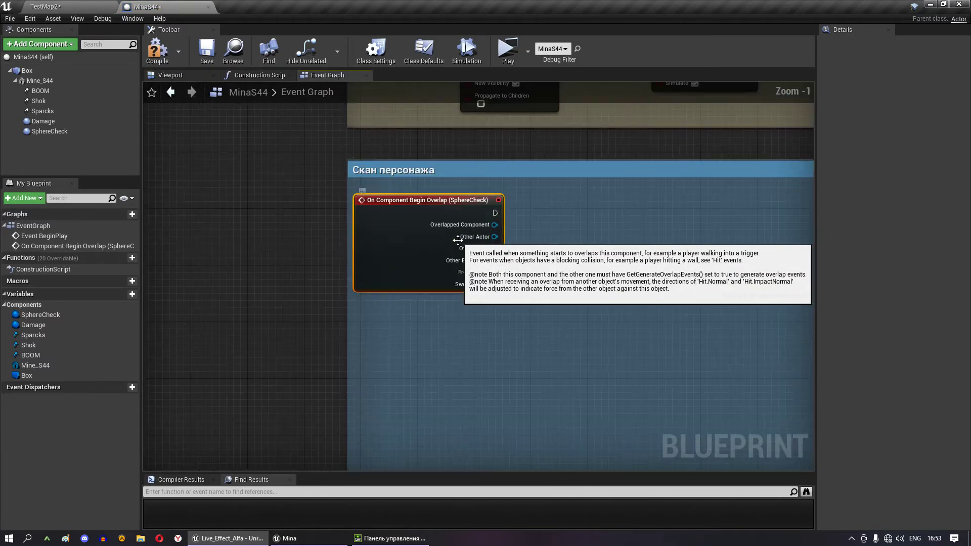
scroll(457, 240, up, 1)
drag(476, 212, 486, 289)
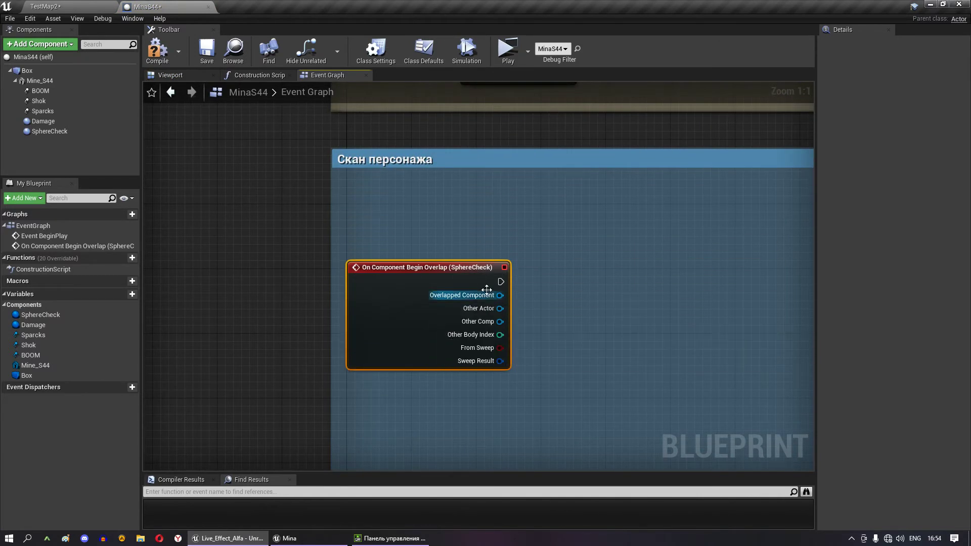
- Add two new variables named HP and Dead
click(4, 306)
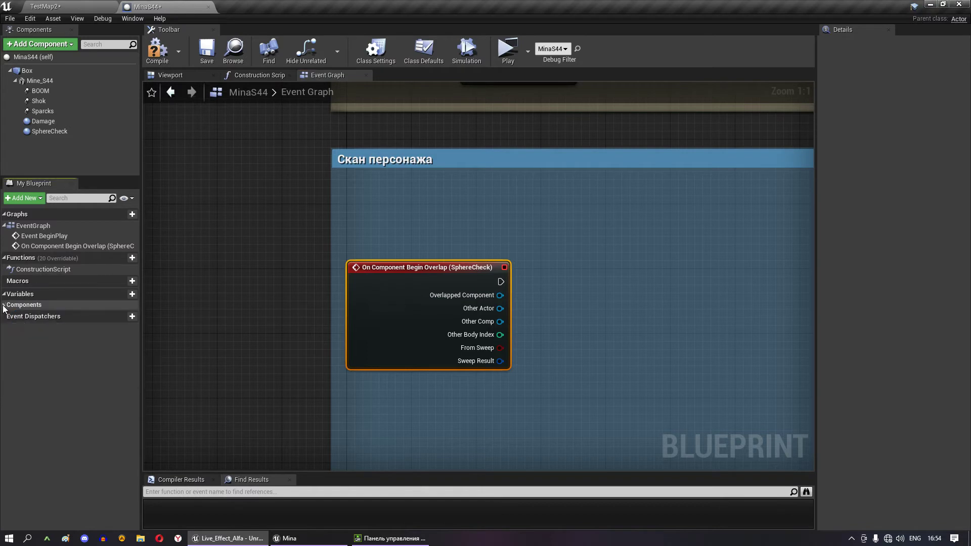
click(126, 296)
text(H)
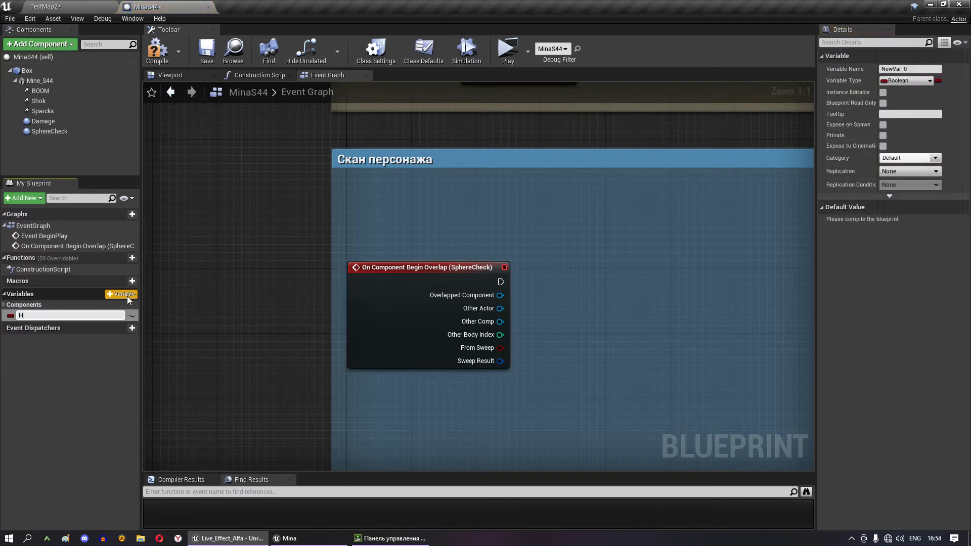
text(P)
key(Return)
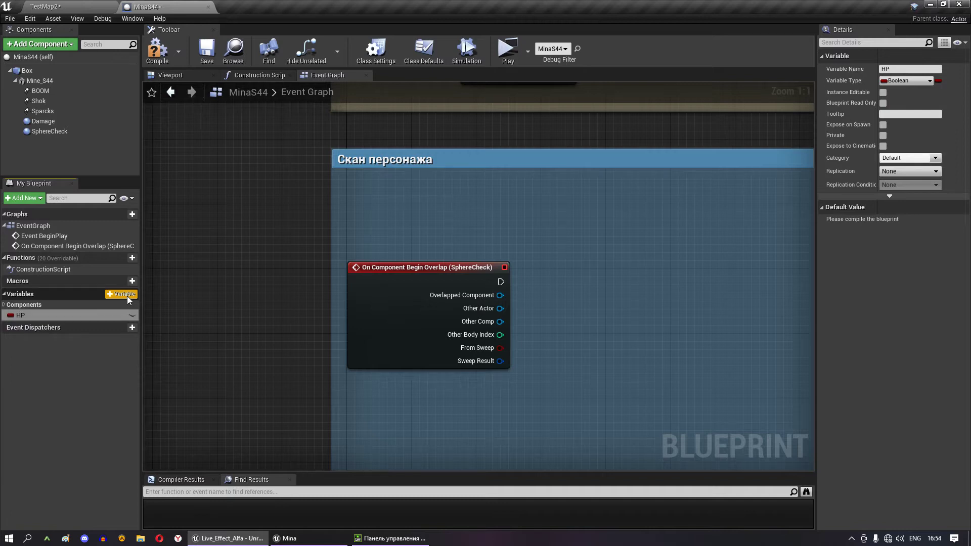
click(127, 296)
text(Dead)
key(Return)
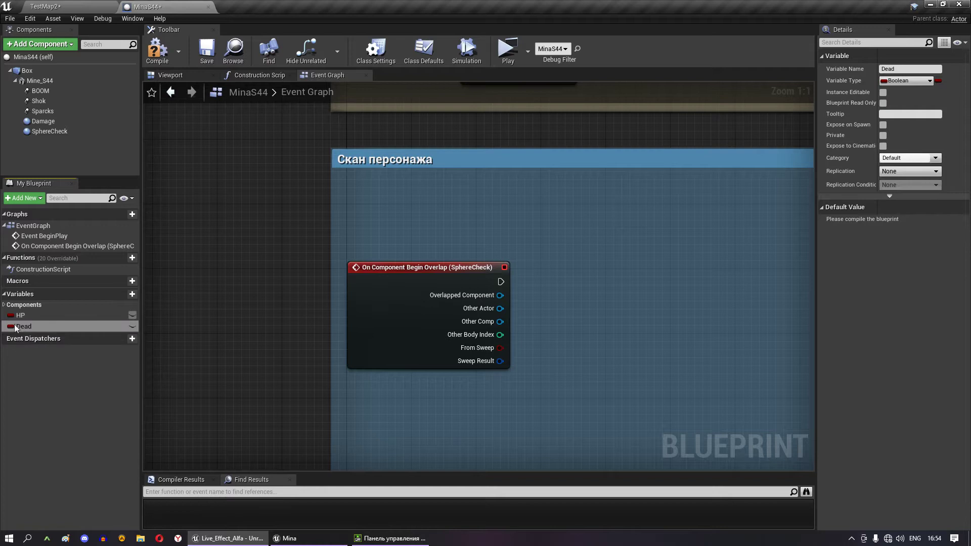
- Make HP a Float with default value 10.0, then compile and save MinaS44
click(10, 315)
click(30, 155)
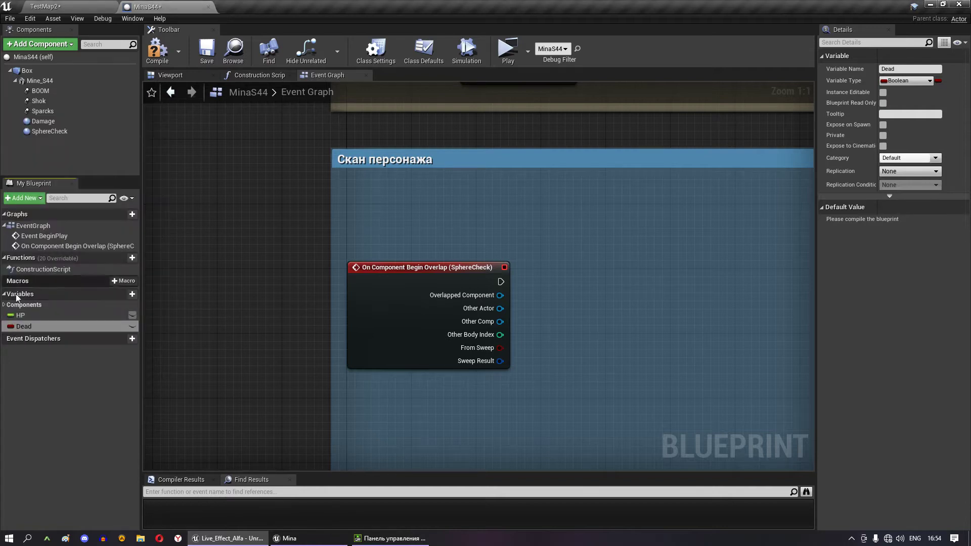
click(917, 83)
click(917, 83)
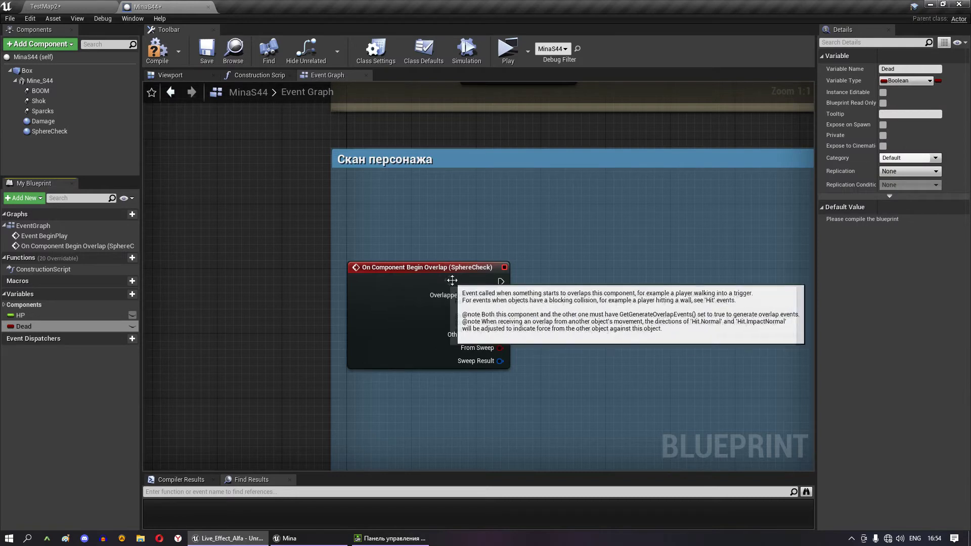
right_drag(453, 281, 280, 279)
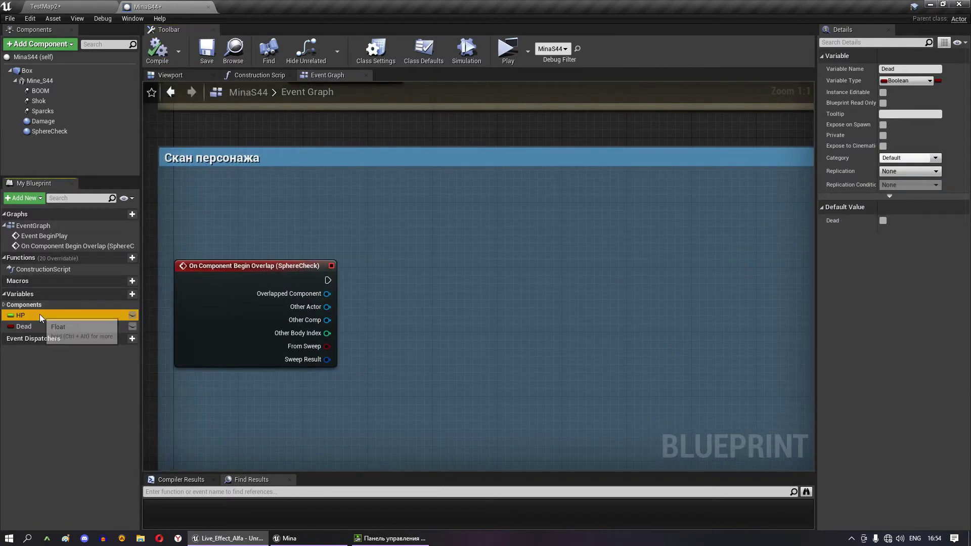
click(21, 315)
click(895, 243)
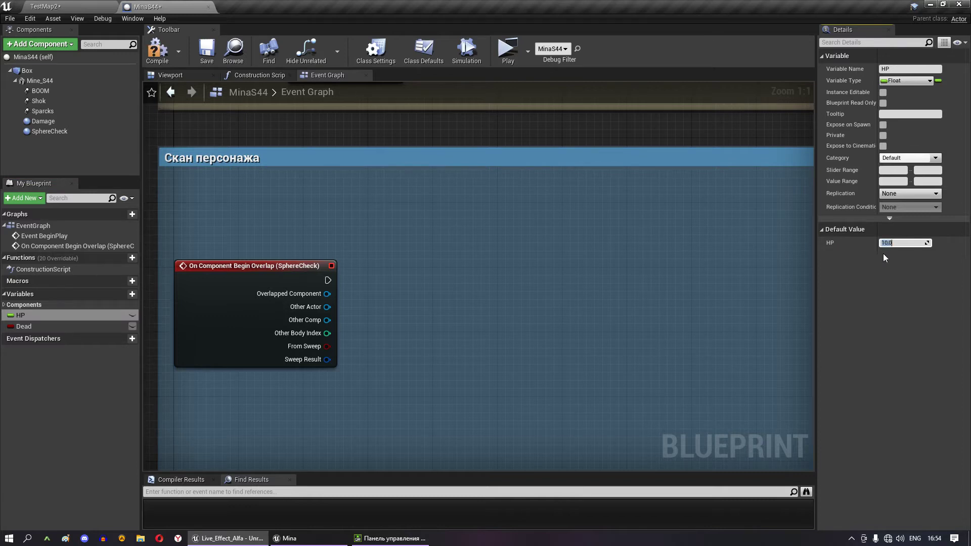
click(157, 51)
click(208, 53)
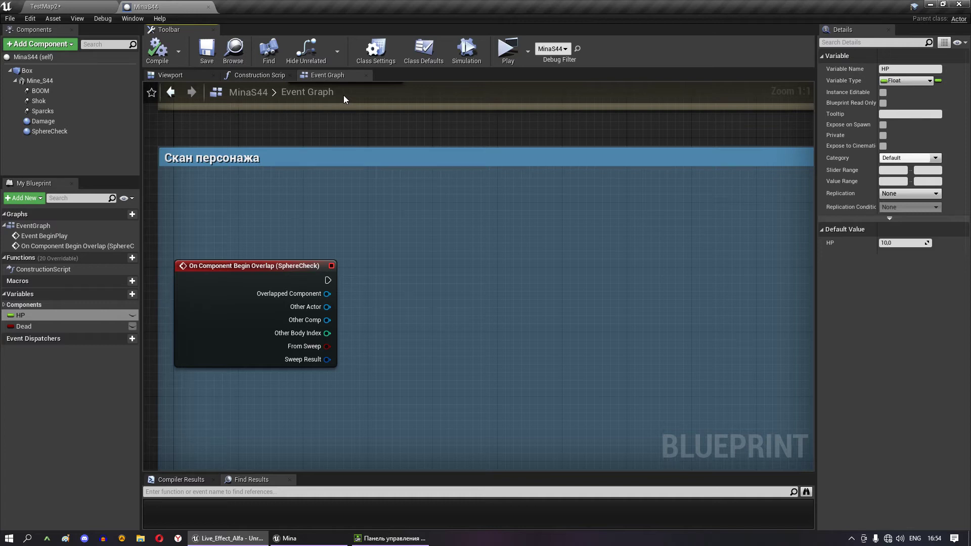
- Add a Branch after the SphereCheck overlap event, using Dead as its condition
mouse_move(490, 233)
right_down()
mouse_move(434, 206)
mouse_move(483, 223)
mouse_move(484, 234)
right_up()
click(423, 239)
drag(330, 236, 412, 244)
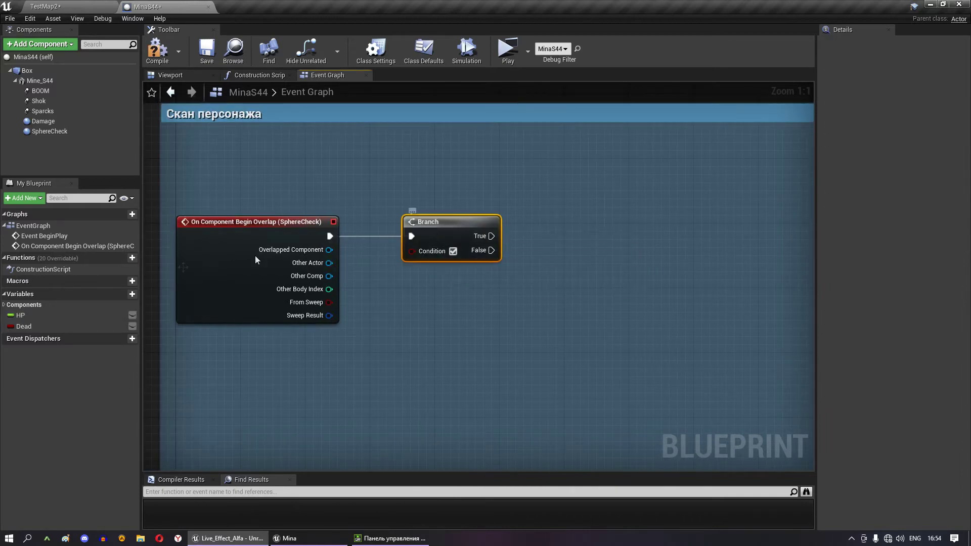
mouse_move(24, 326)
mouse_down()
mouse_move(412, 250)
mouse_move(369, 280)
mouse_up()
right_drag(604, 267, 468, 256)
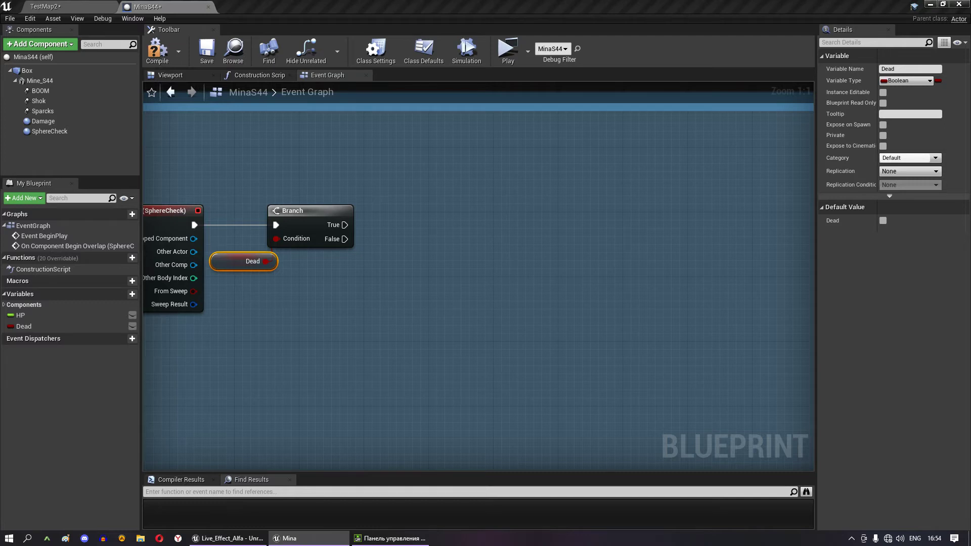
- On the Branch's False path, play c4_beep2_Cue at GetActorLocation via Play Sound at Location
click(532, 271)
key(ctrl+v)
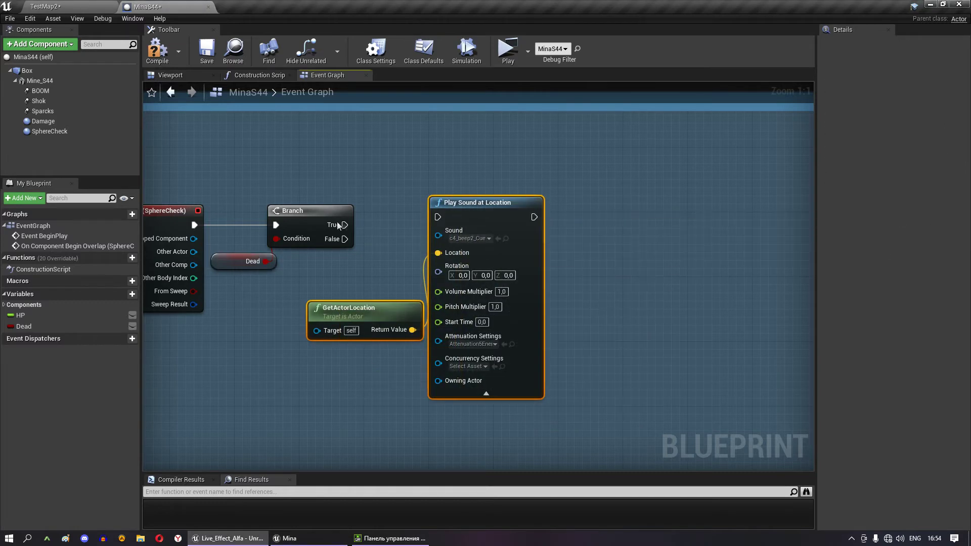
drag(343, 239, 360, 238)
drag(436, 217, 437, 218)
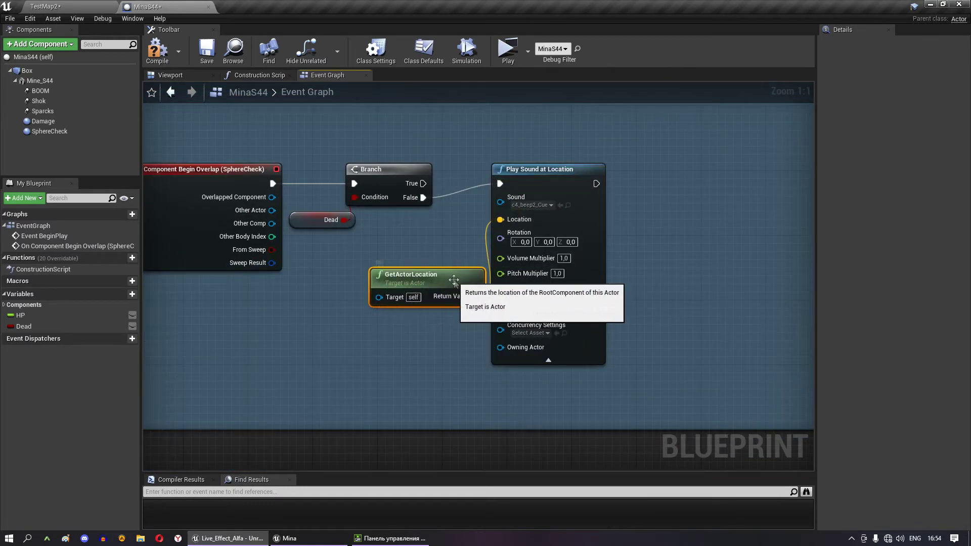
mouse_move(446, 280)
mouse_down()
mouse_move(421, 281)
mouse_move(500, 219)
mouse_up()
right_click(477, 235)
right_drag(477, 234, 434, 256)
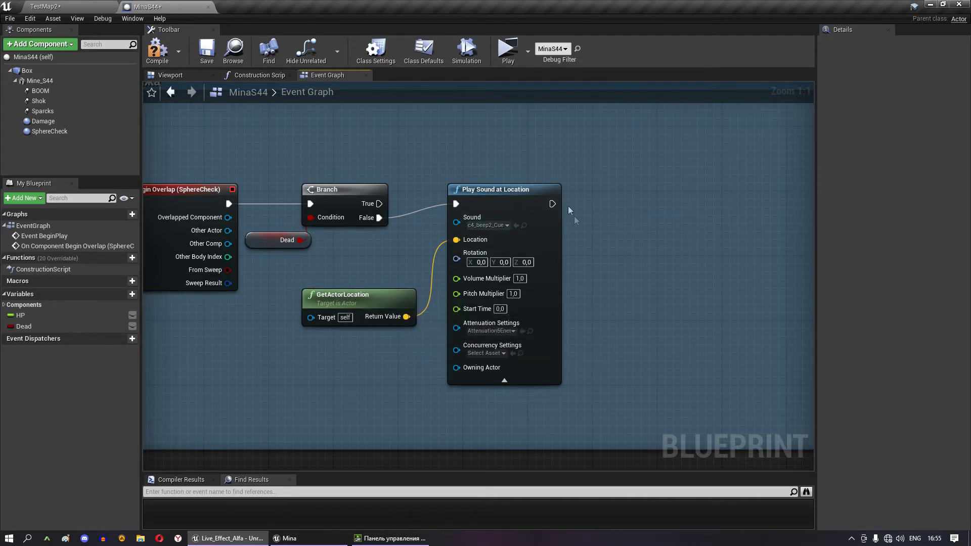
click(526, 225)
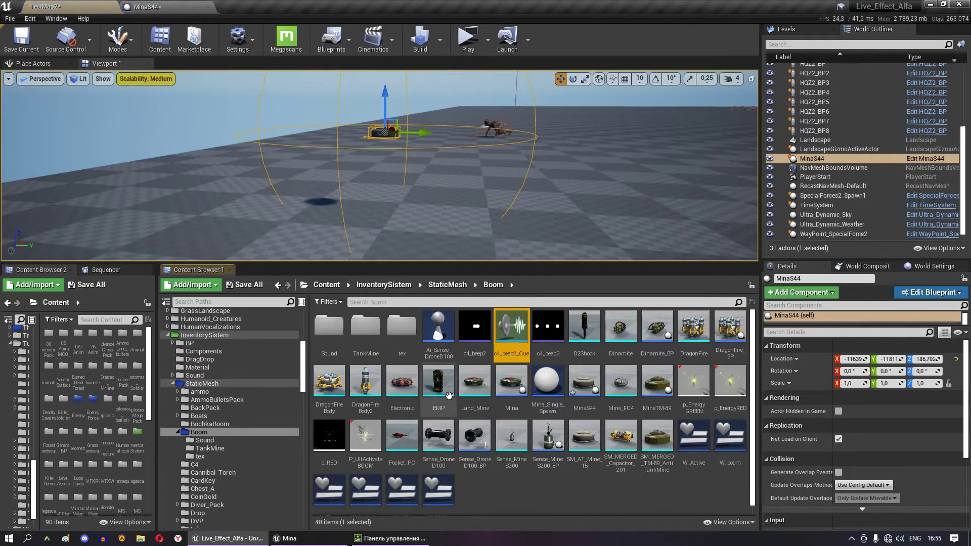
click(172, 7)
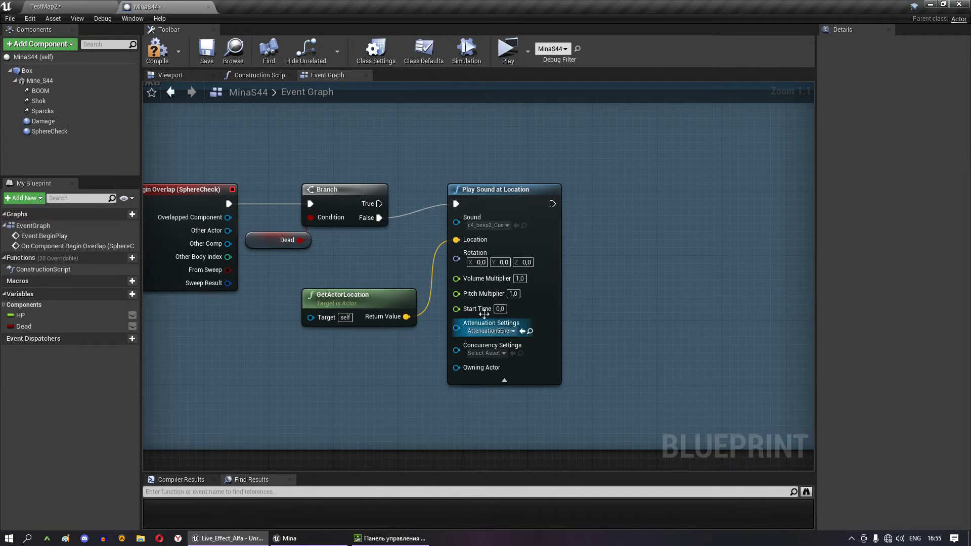
right_drag(591, 209, 362, 226)
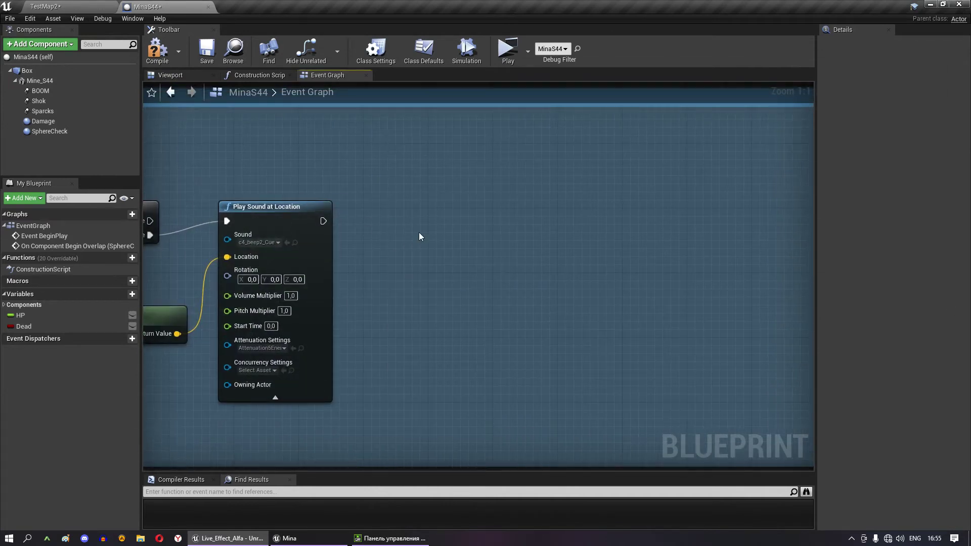
- Add a 1.5-second Delay after the beep's Play Sound at Location node
click(409, 236)
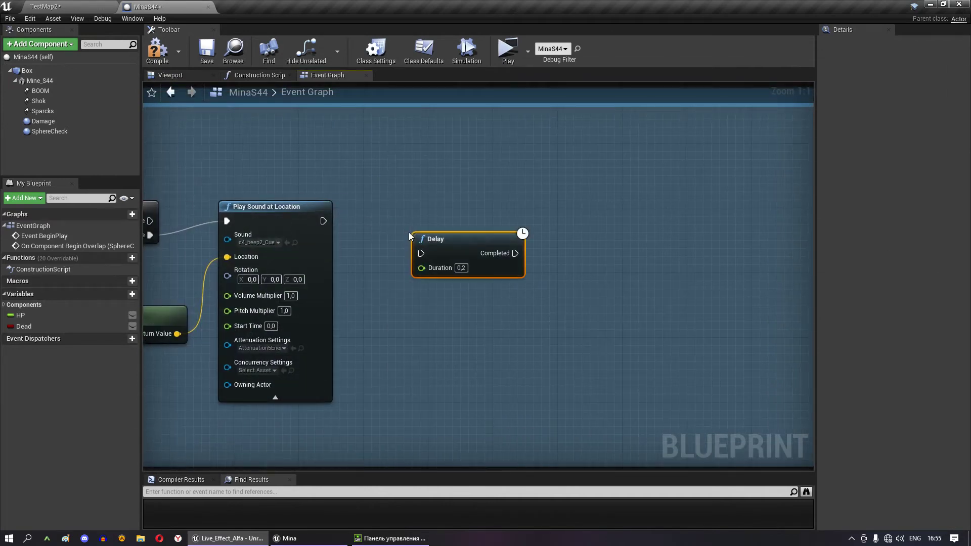
drag(448, 241, 424, 214)
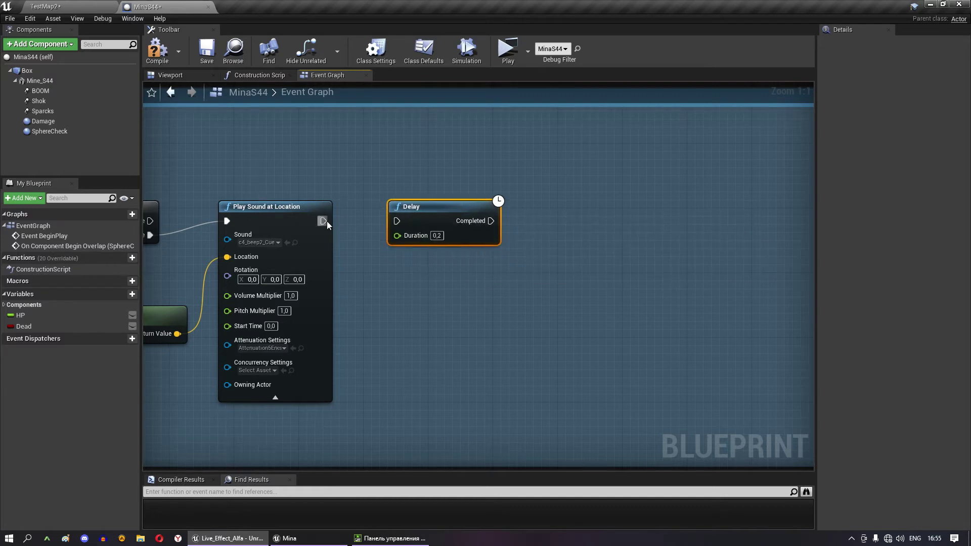
drag(324, 221, 396, 221)
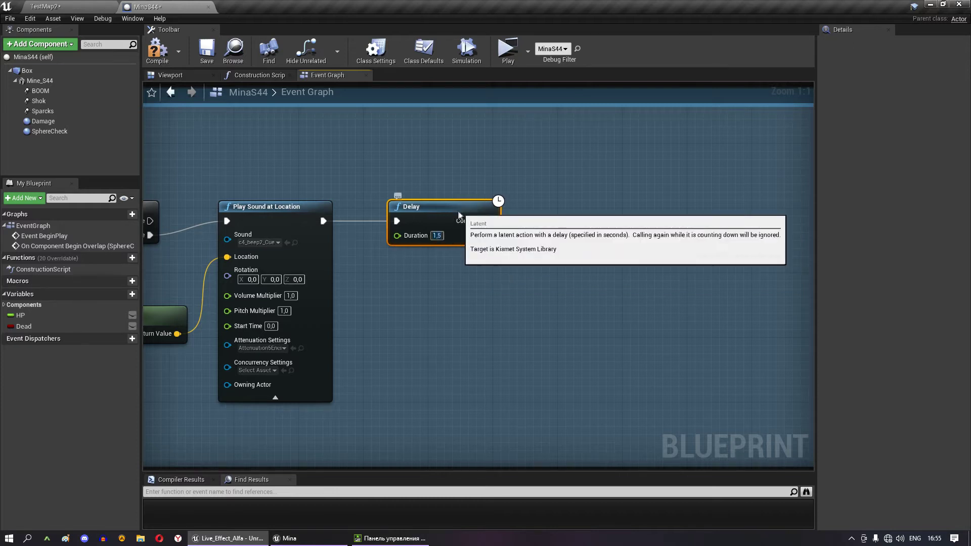
drag(445, 230, 437, 230)
right_drag(562, 204, 433, 207)
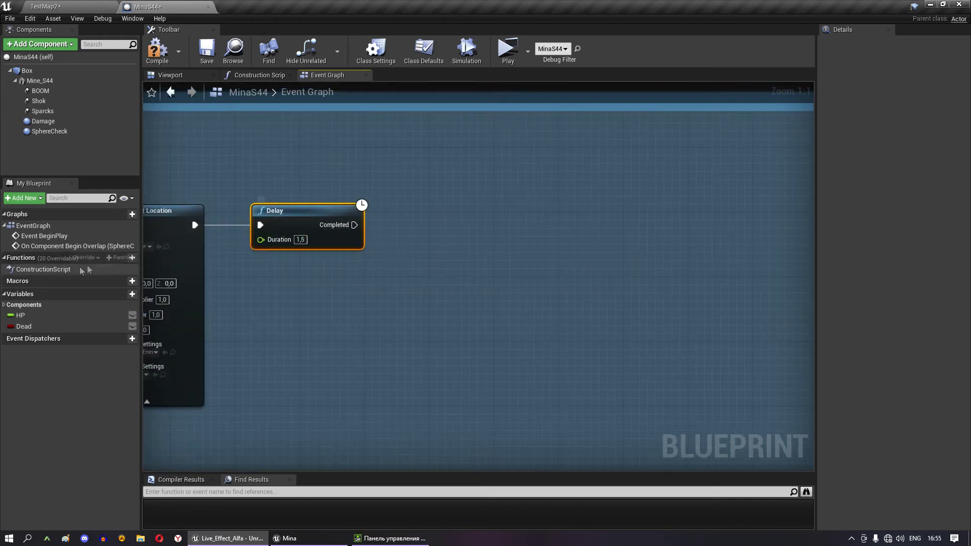
right_drag(184, 290, 326, 274)
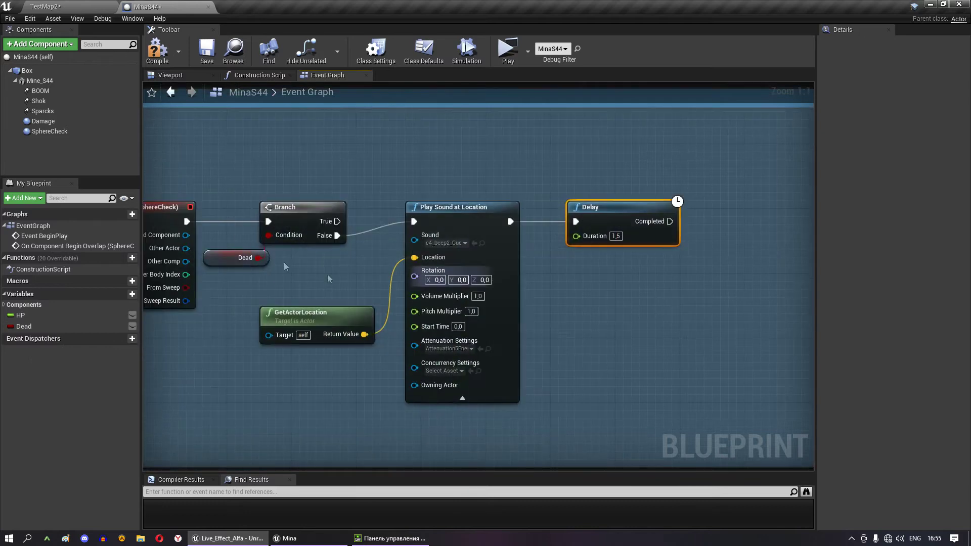
right_drag(521, 265, 177, 281)
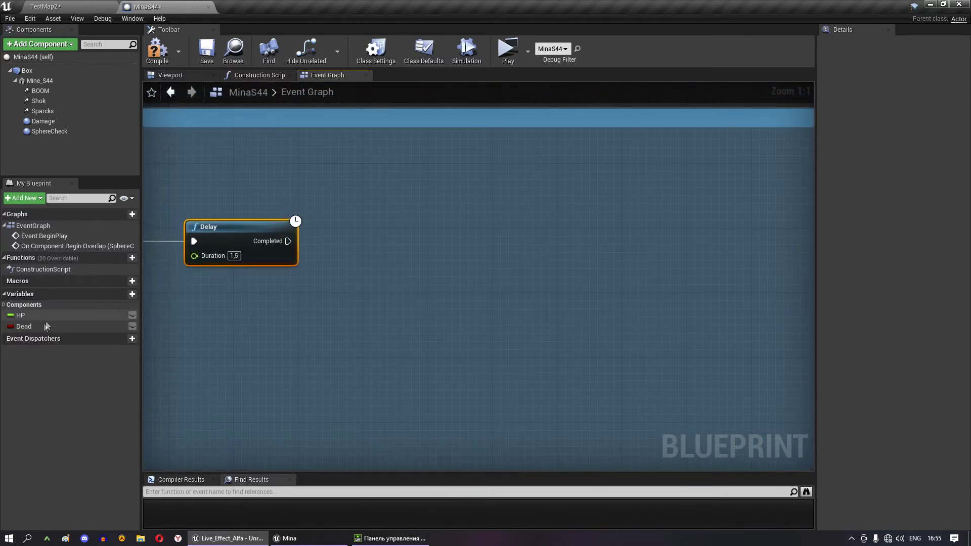
- Set Dead to true with a SET node once the Delay completes
drag(46, 326, 344, 236)
drag(286, 244, 287, 246)
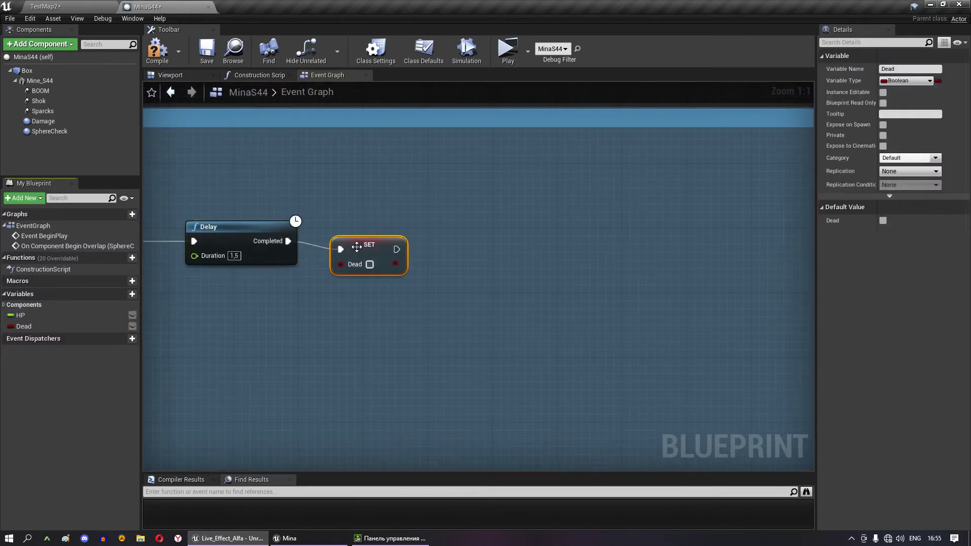
click(370, 256)
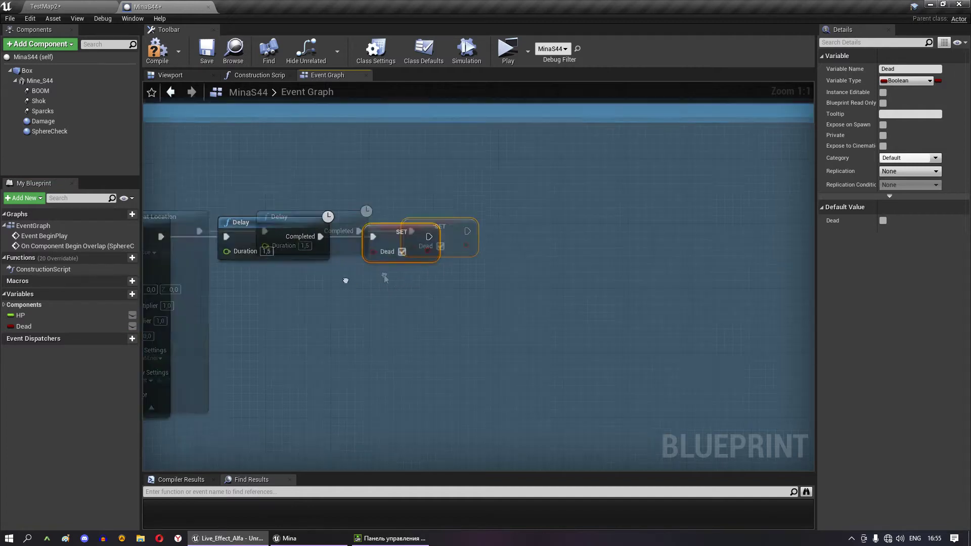
right_drag(377, 266, 448, 256)
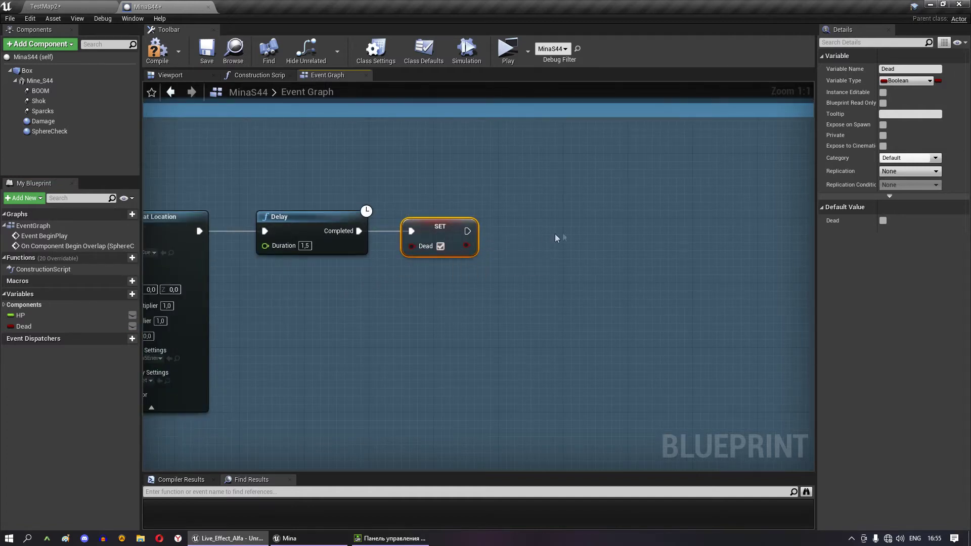
right_drag(556, 238, 487, 233)
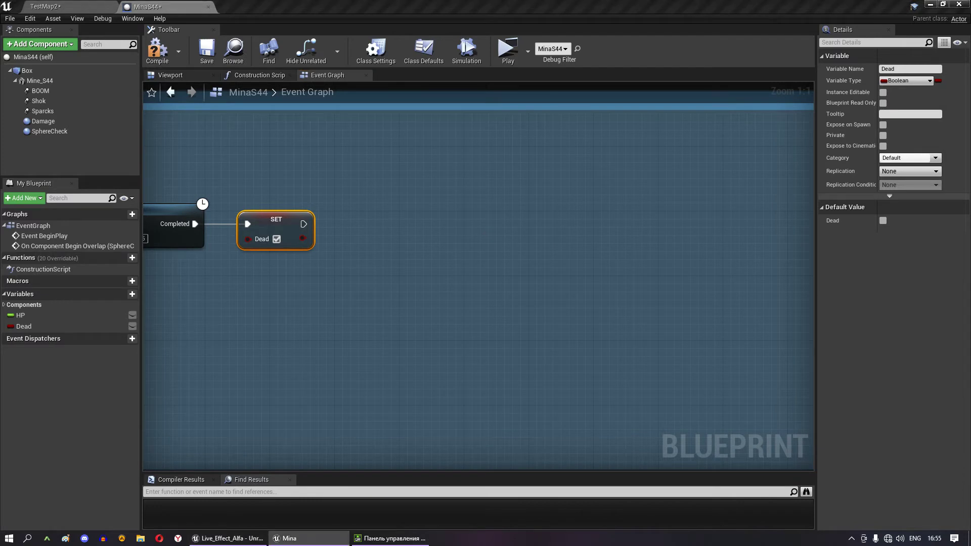
- Paste Play Sound at Location, Play World Camera Shake and GetActorLocation, wired after SET Dead
click(505, 290)
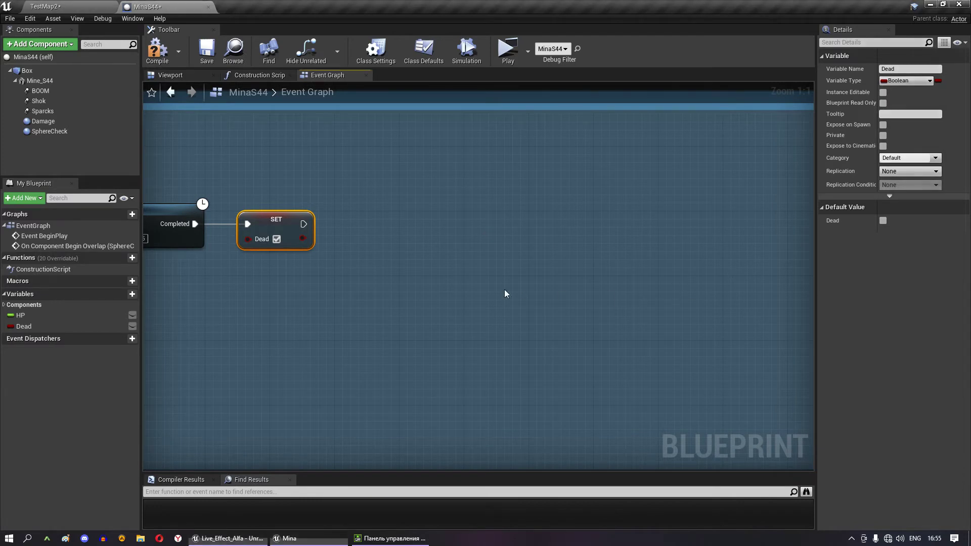
key(ctrl+v)
drag(514, 273, 361, 224)
drag(302, 225, 376, 232)
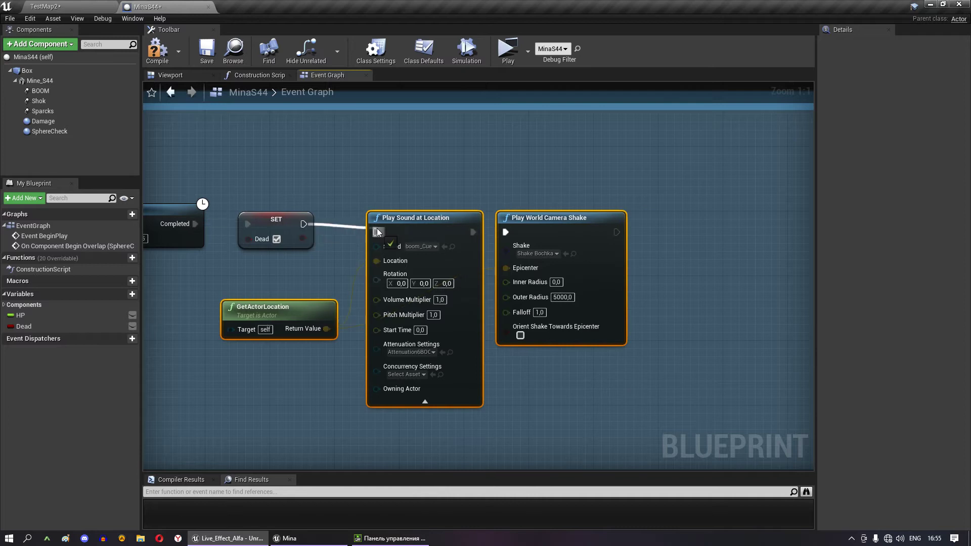
right_drag(287, 301, 487, 271)
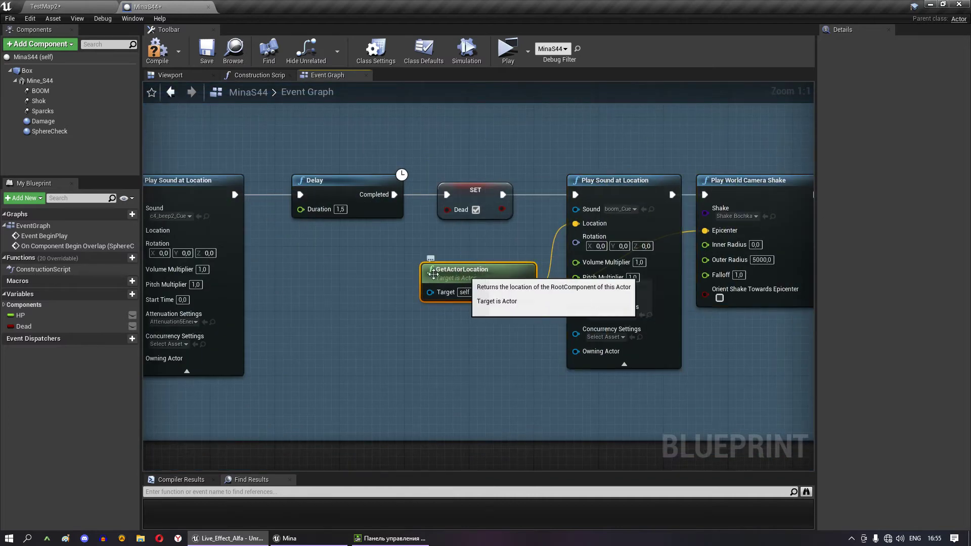
right_drag(289, 277, 494, 267)
right_drag(356, 172, 29, 200)
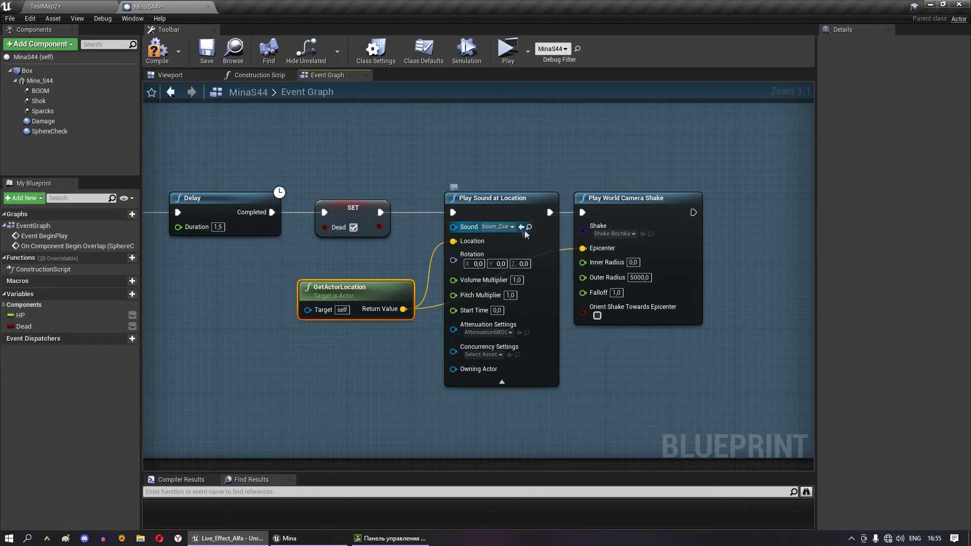
- Set the pasted sound node's Sound to boom_Cue
click(529, 227)
click(475, 327)
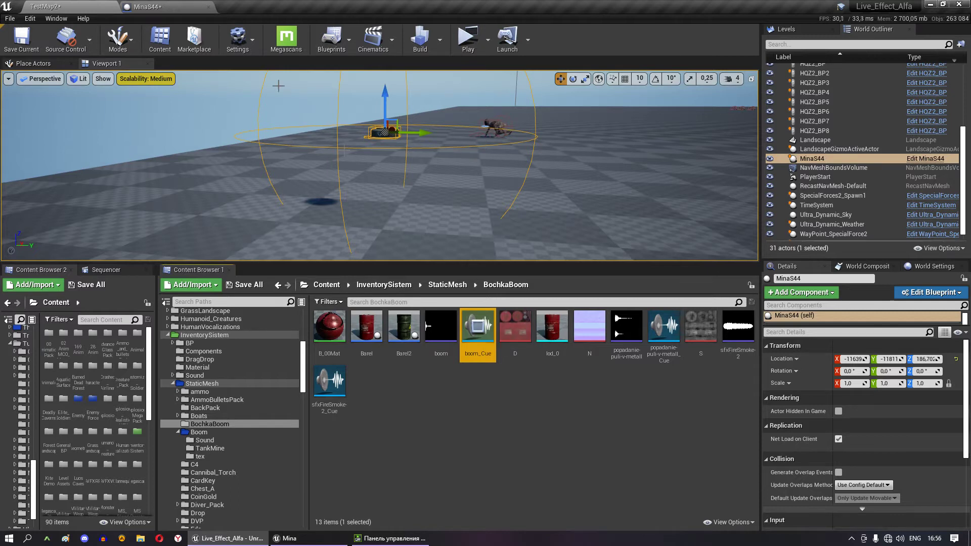
click(176, 8)
right_drag(508, 199, 300, 190)
- Review the Shake Bochka camera shake node and its GetActorLocation input
click(427, 228)
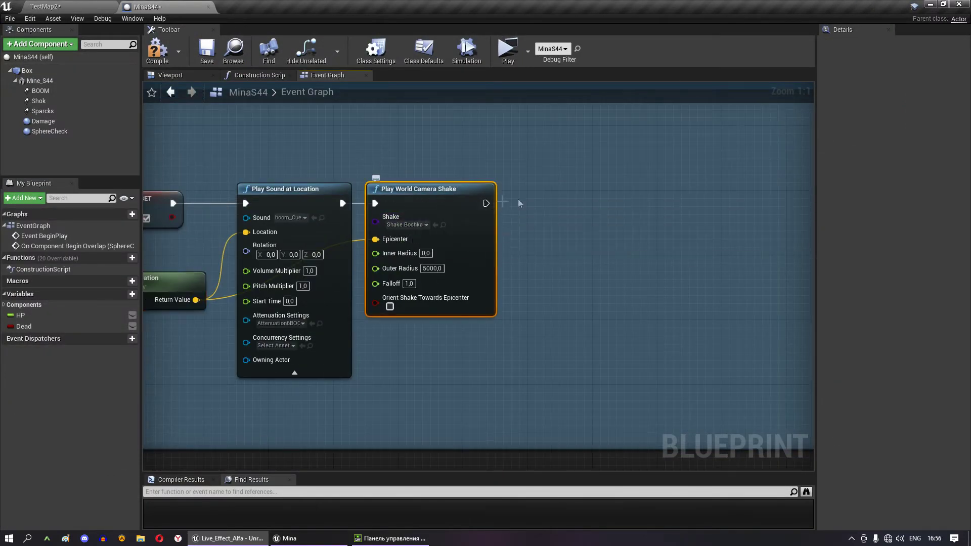
click(202, 291)
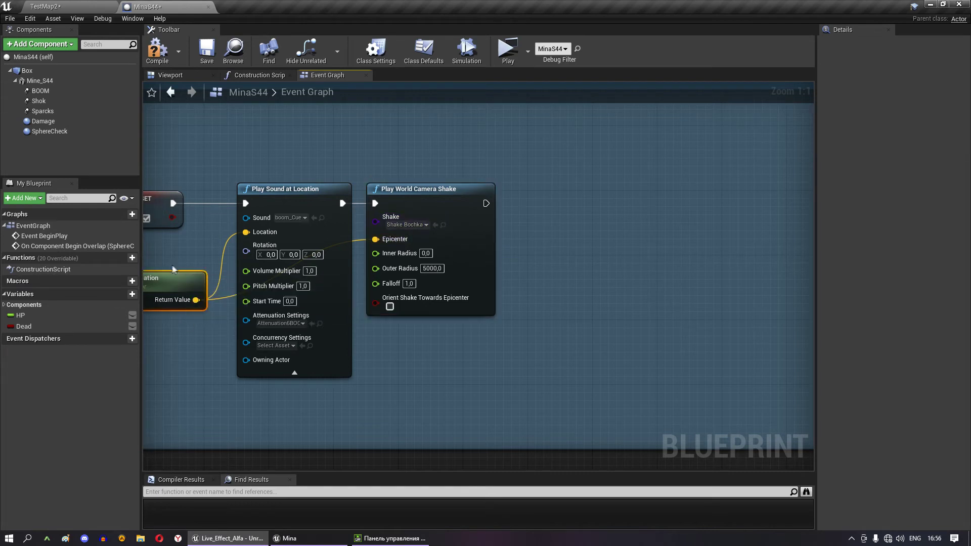
right_drag(205, 294, 235, 288)
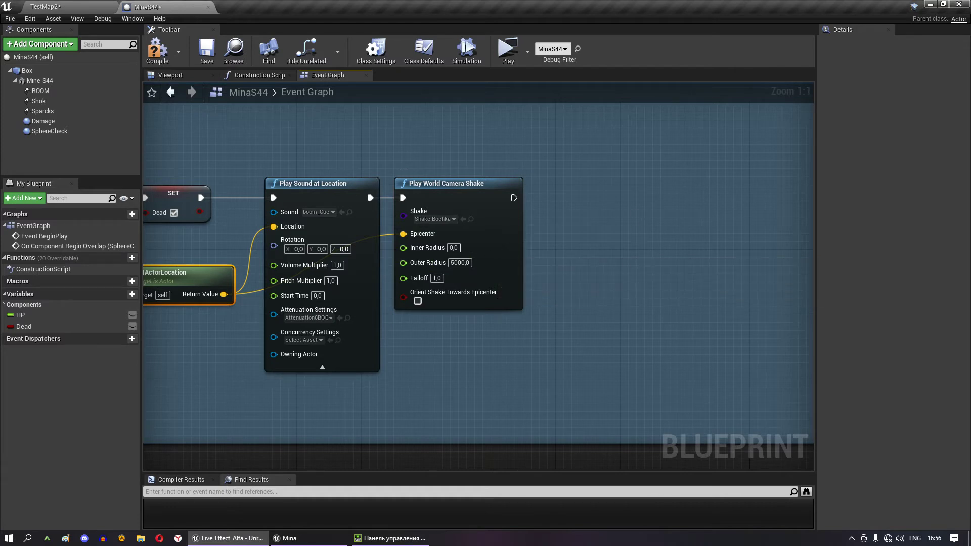
right_drag(644, 230, 433, 227)
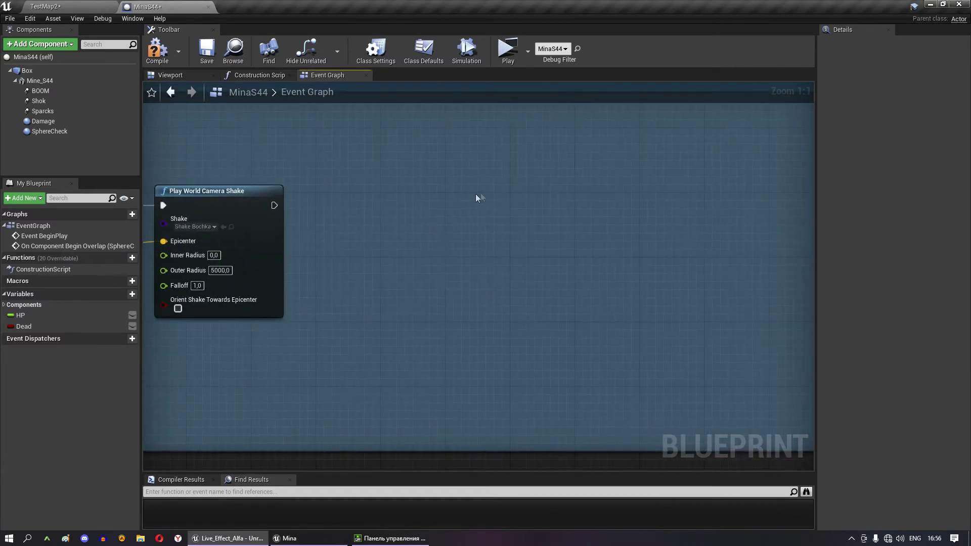
right_drag(475, 197, 462, 215)
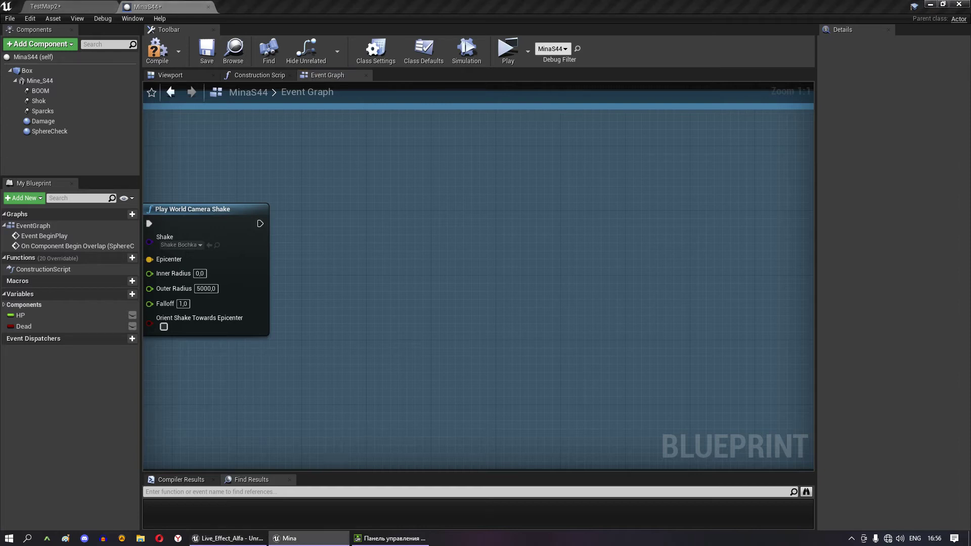
- Paste a SphereCheck getter with Set Collision Enabled (No Collision), wired after the camera shake
click(69, 133)
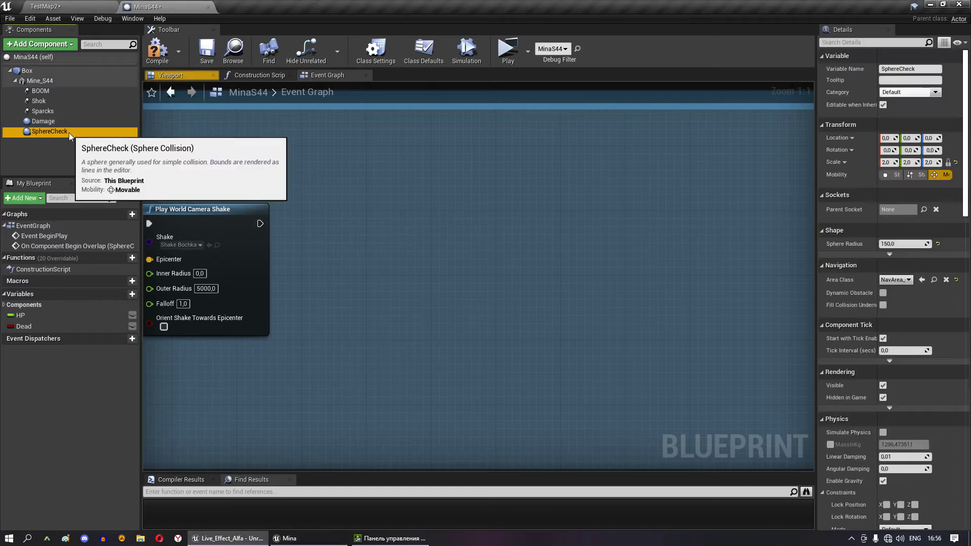
key(ctrl+v)
mouse_move(260, 223)
mouse_down()
mouse_move(329, 273)
mouse_move(340, 210)
mouse_up()
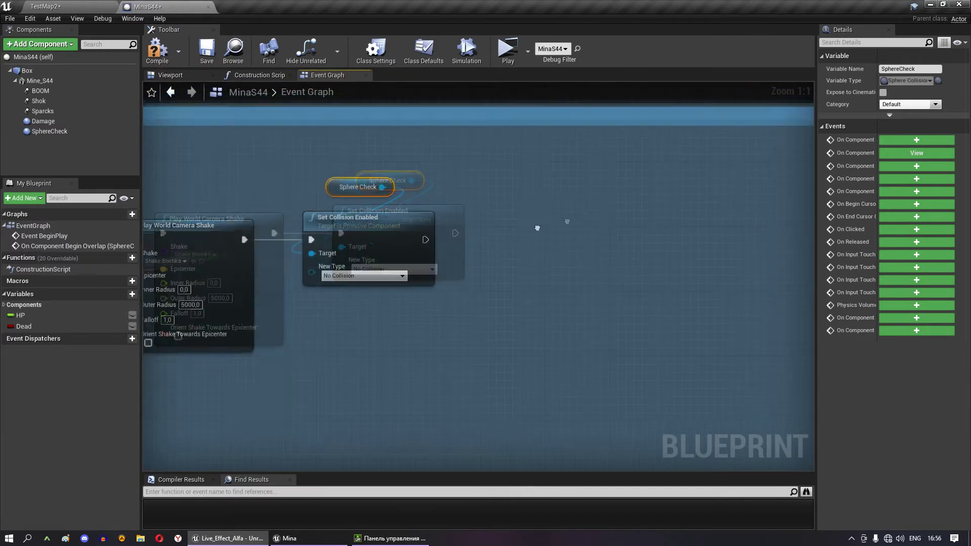
right_drag(438, 239, 409, 221)
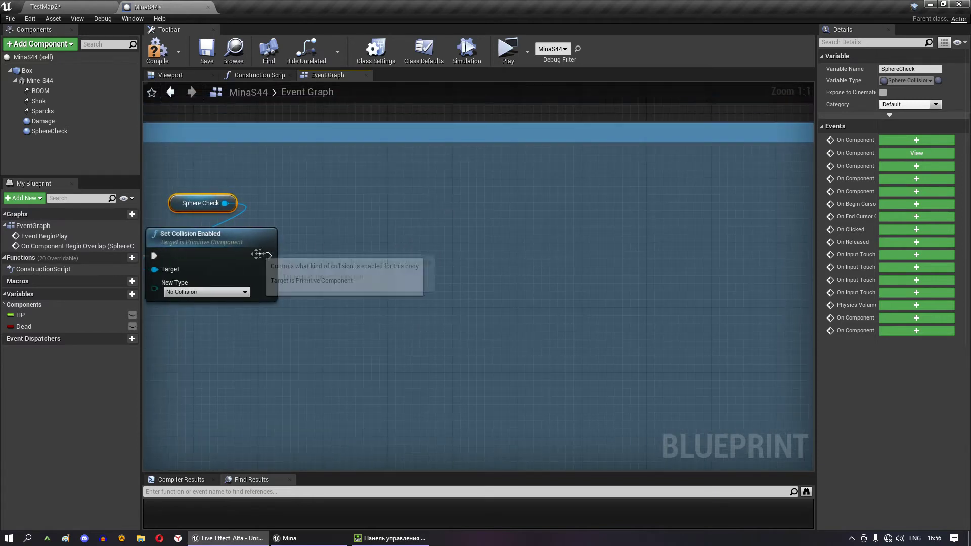
- Add BOOM, Shok and Sparcks component references to the event graph
drag(41, 91, 283, 187)
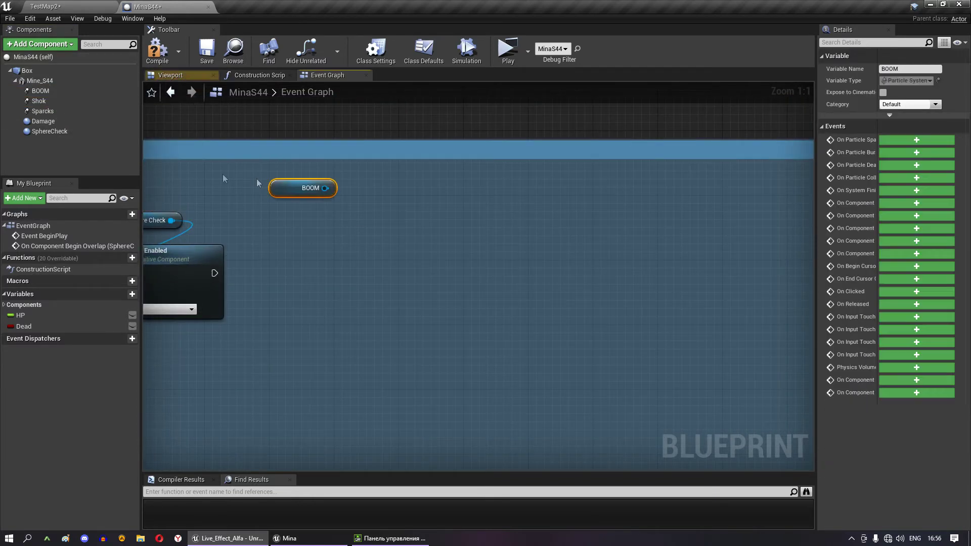
drag(44, 102, 285, 213)
drag(42, 111, 271, 236)
click(40, 90)
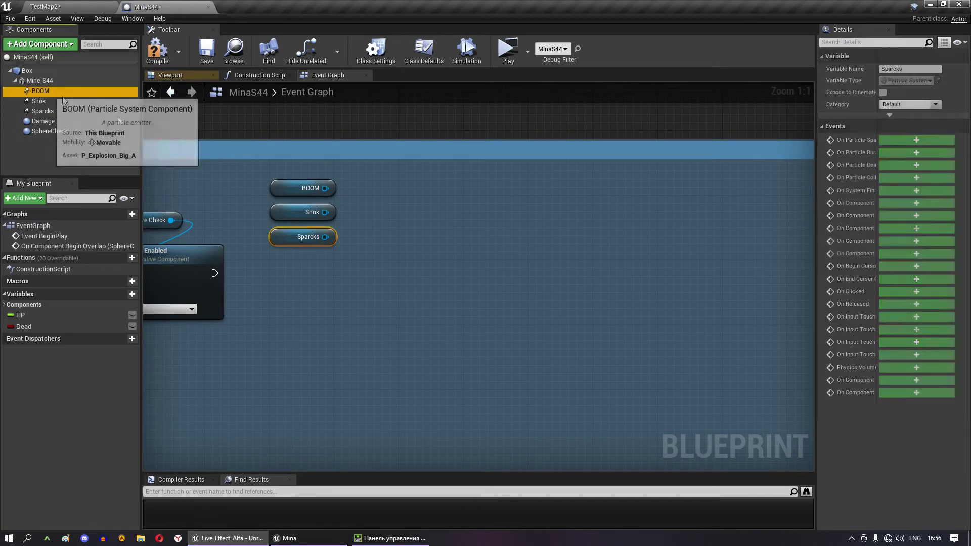
scroll(870, 328, down, 5)
scroll(871, 327, down, 3)
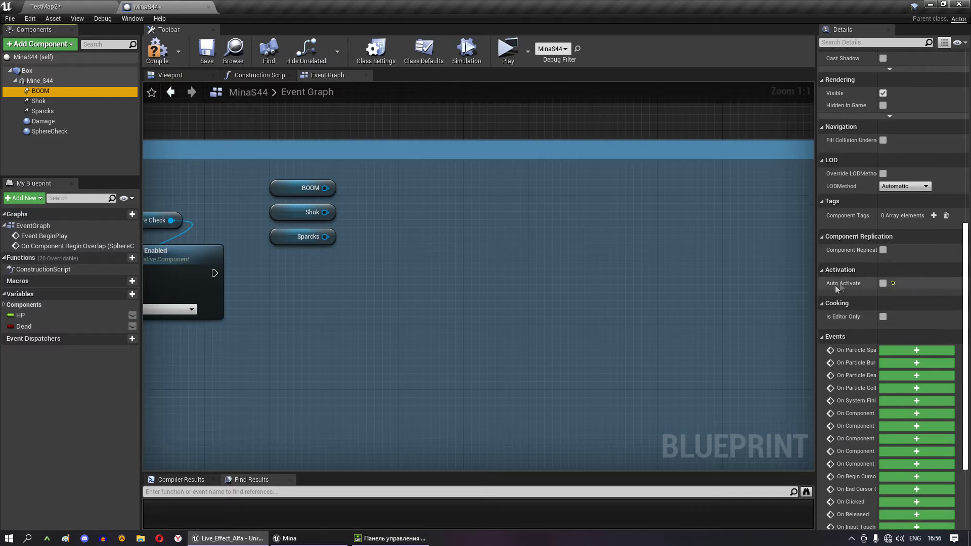
- Run Set Active on BOOM, Shok and Sparcks after the collision change, then place a Damage reference
right_drag(399, 238, 434, 218)
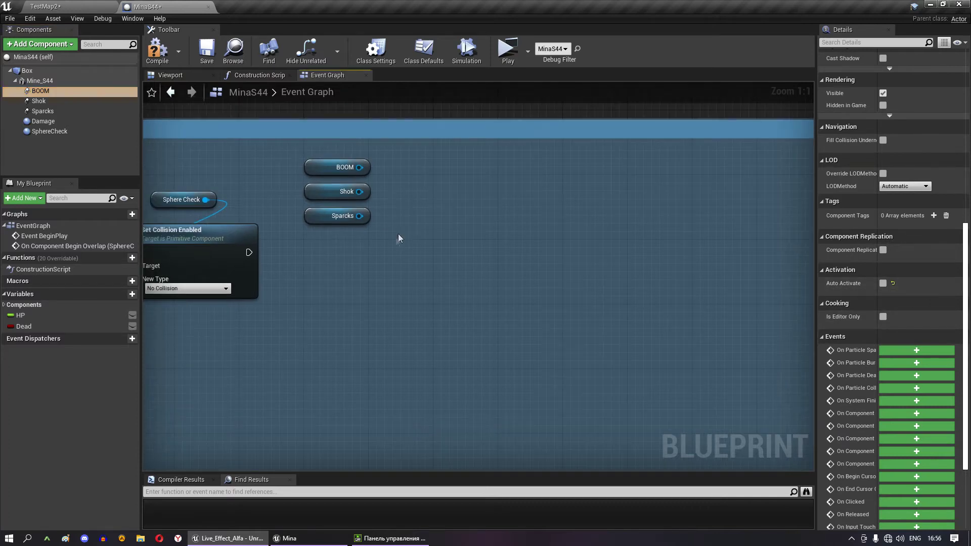
drag(359, 167, 411, 269)
text(set act)
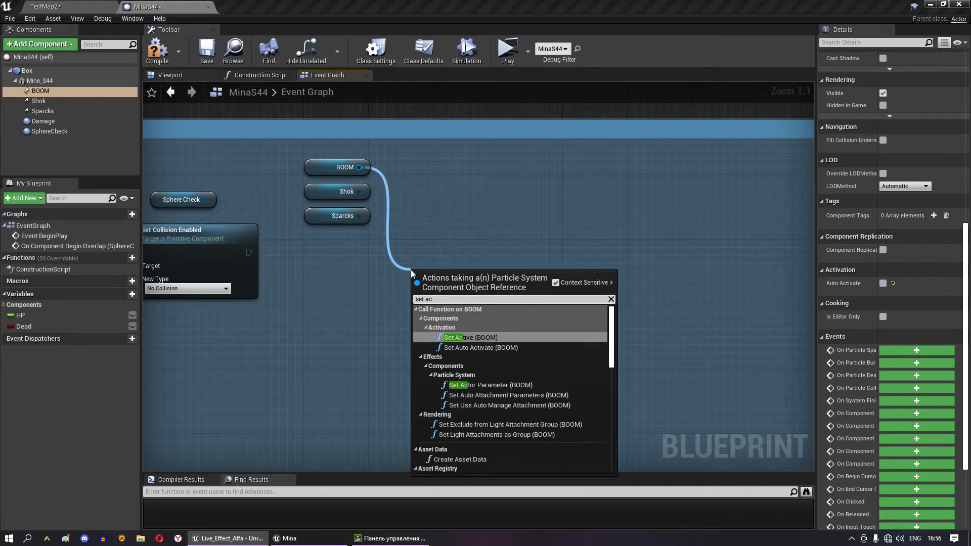
key(Return)
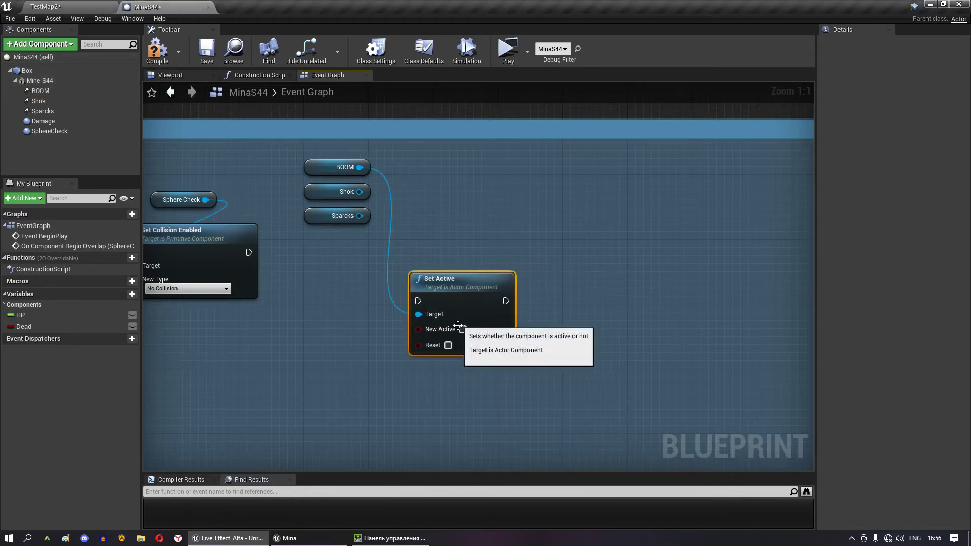
drag(419, 301, 249, 252)
mouse_move(450, 280)
mouse_down()
mouse_move(442, 223)
mouse_move(434, 232)
mouse_up()
drag(359, 191, 403, 265)
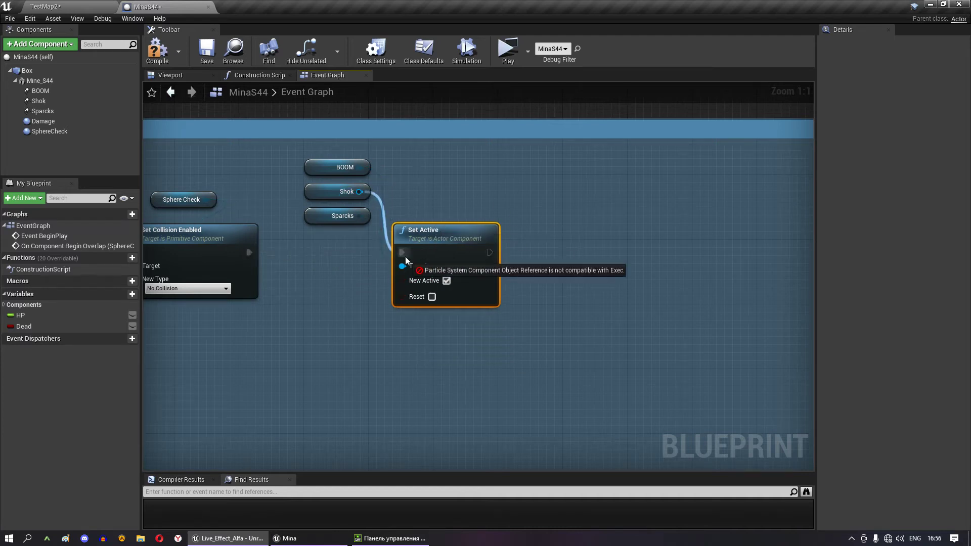
drag(359, 216, 404, 266)
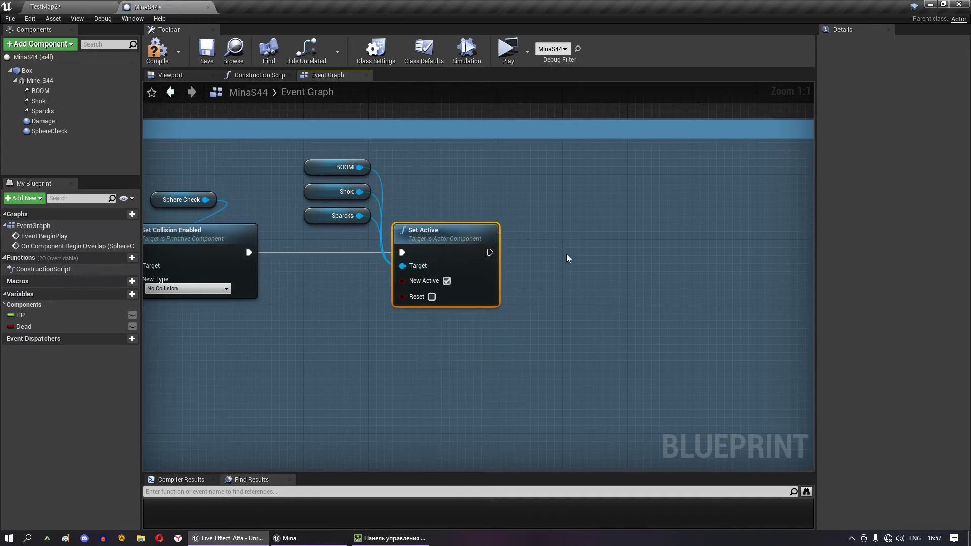
right_drag(470, 243, 422, 246)
right_drag(565, 225, 486, 226)
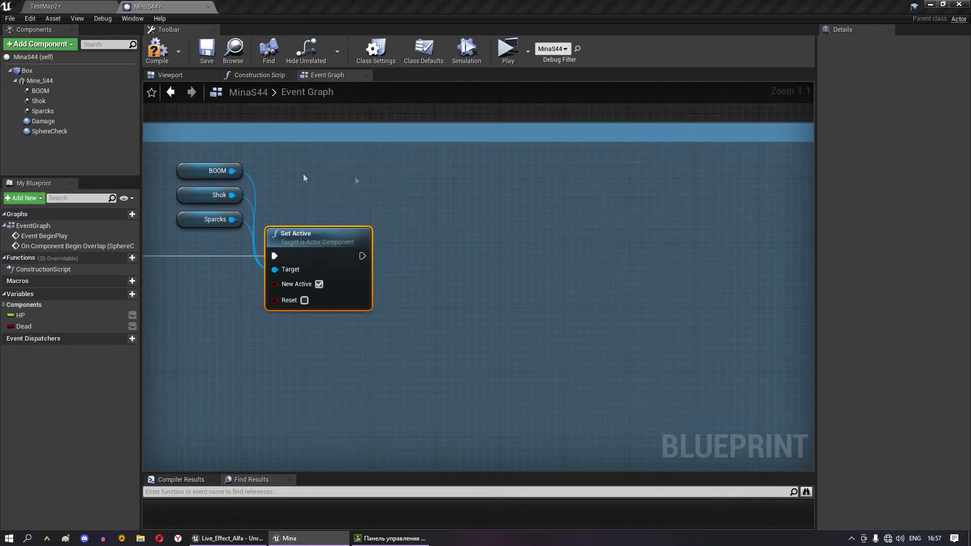
mouse_move(55, 125)
mouse_down()
mouse_move(426, 171)
mouse_move(478, 229)
mouse_up()
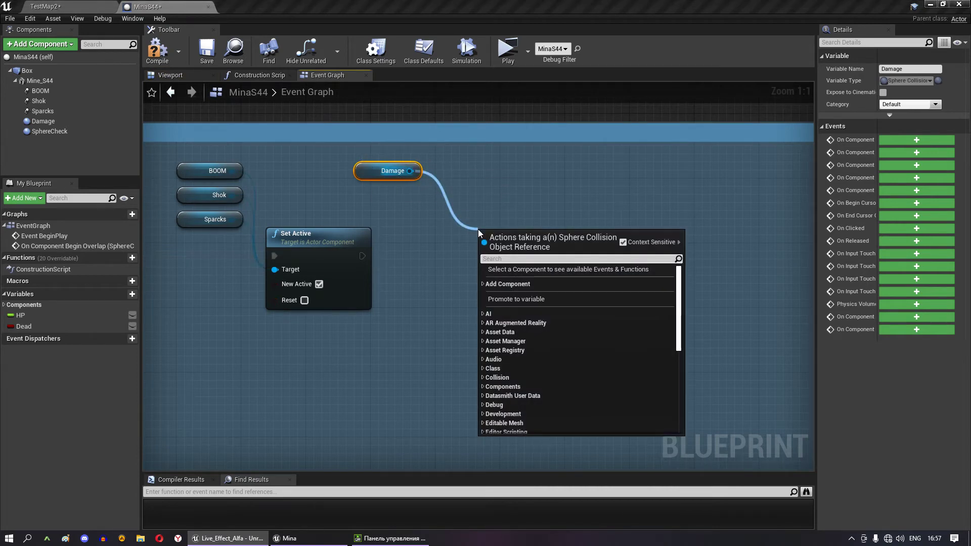
- Add an Is Valid check on Damage that runs after Set Active
text(vali)
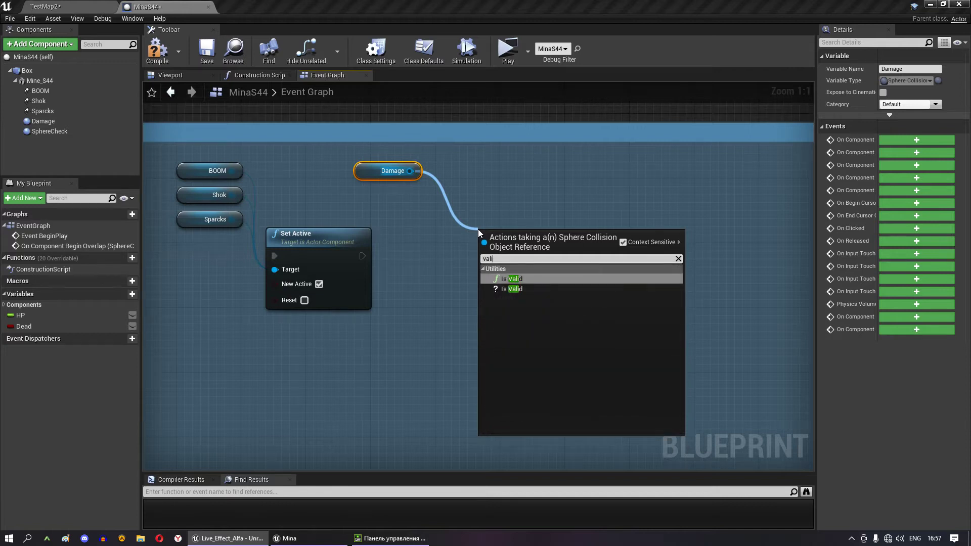
click(506, 289)
drag(363, 256, 485, 248)
drag(537, 239, 487, 247)
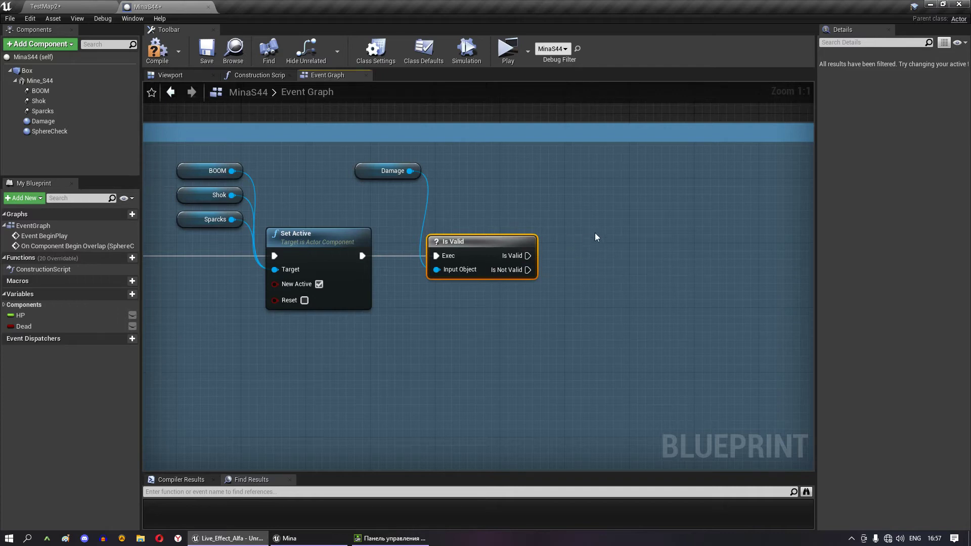
right_drag(609, 232, 507, 237)
drag(308, 175, 499, 201)
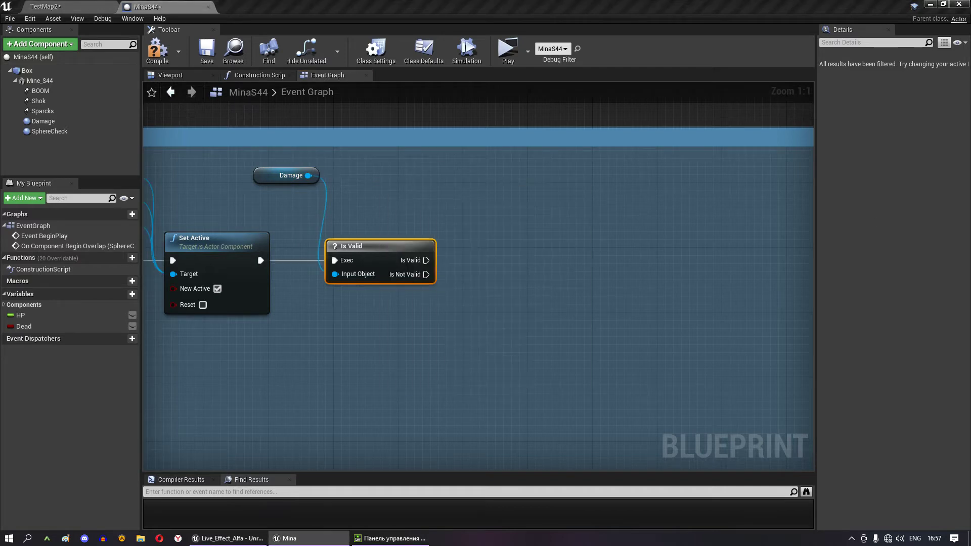
- Paste a Set Collision Enabled node, run it when Damage is valid, targeting Damage
right_drag(453, 233, 792, 227)
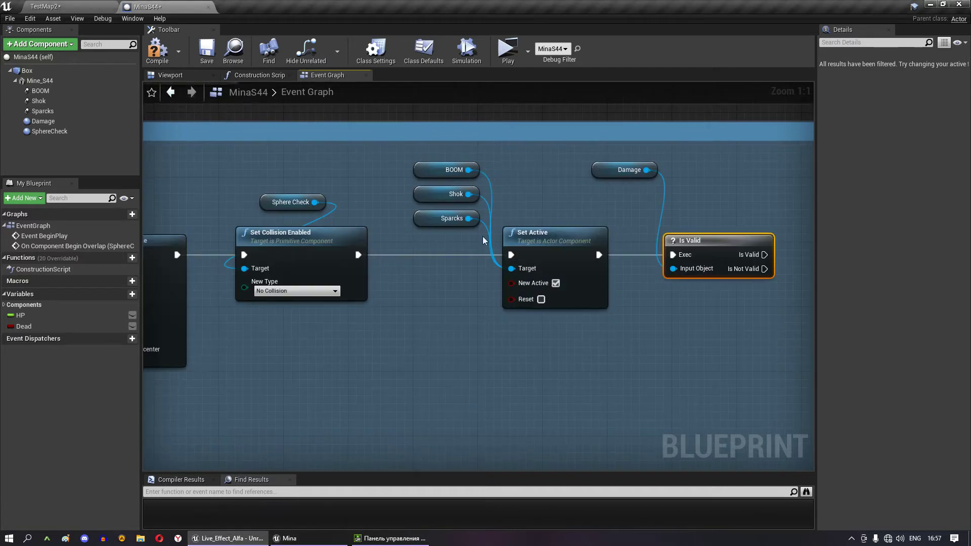
key(ctrl+v)
drag(502, 387, 482, 267)
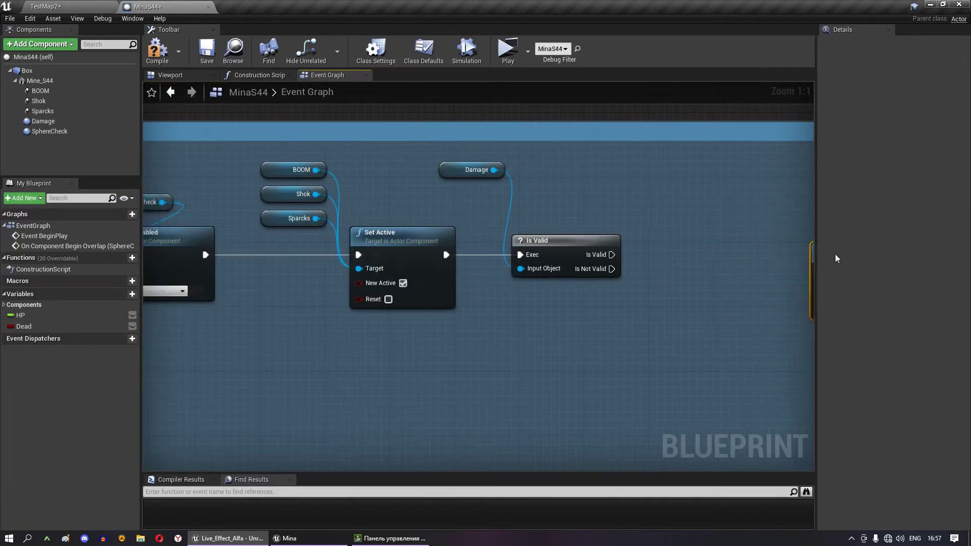
drag(419, 295, 474, 271)
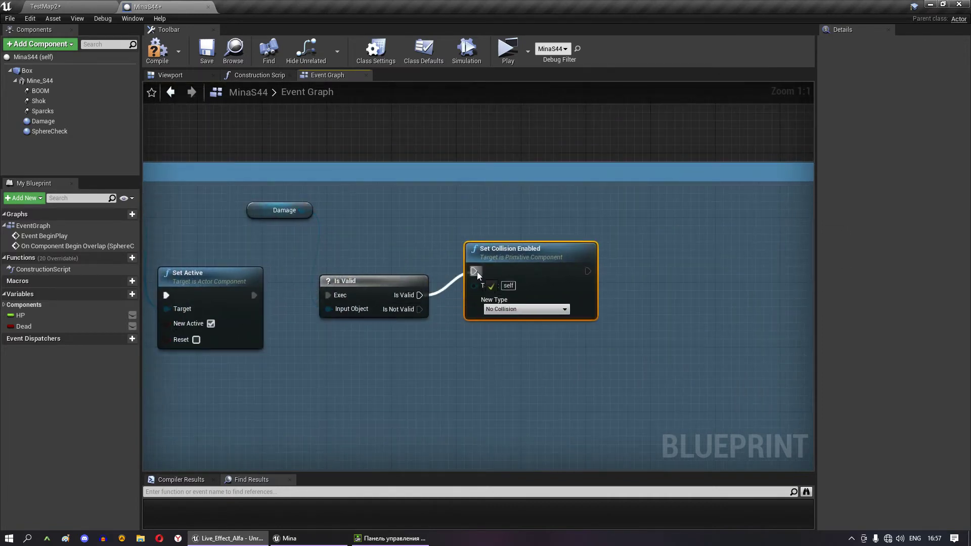
drag(529, 249, 546, 272)
right_drag(542, 274, 523, 227)
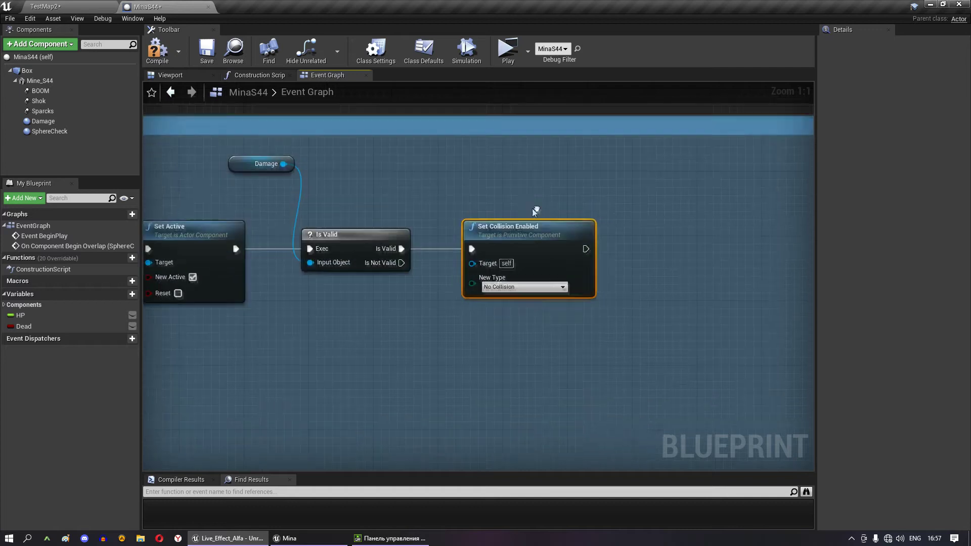
drag(283, 163, 472, 262)
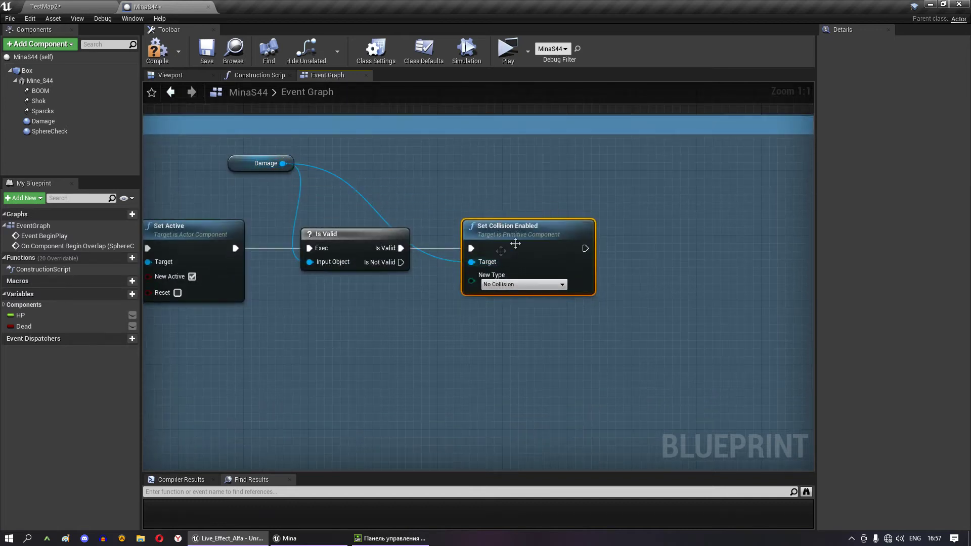
right_drag(520, 289, 498, 263)
- Set its collision type to Collision Enabled (Query and Physics)
click(499, 260)
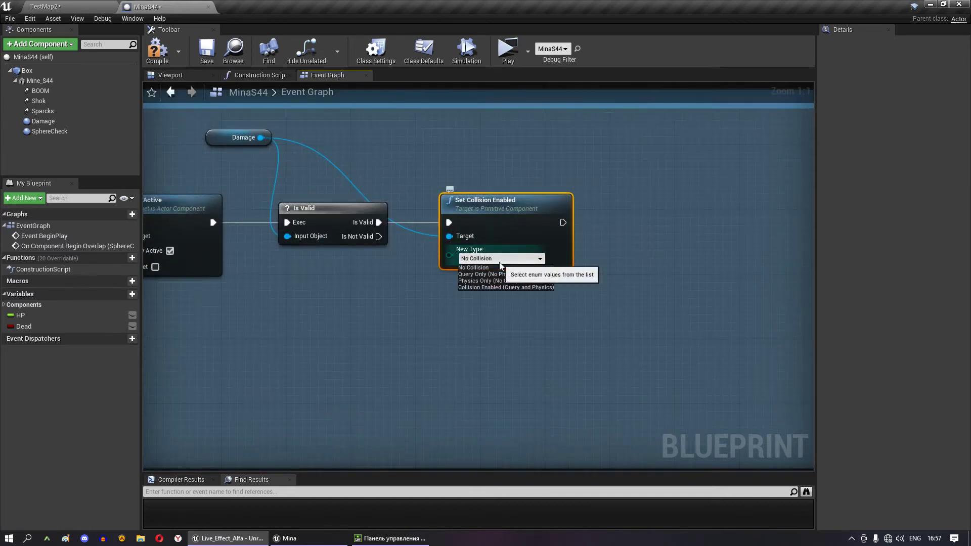
click(485, 287)
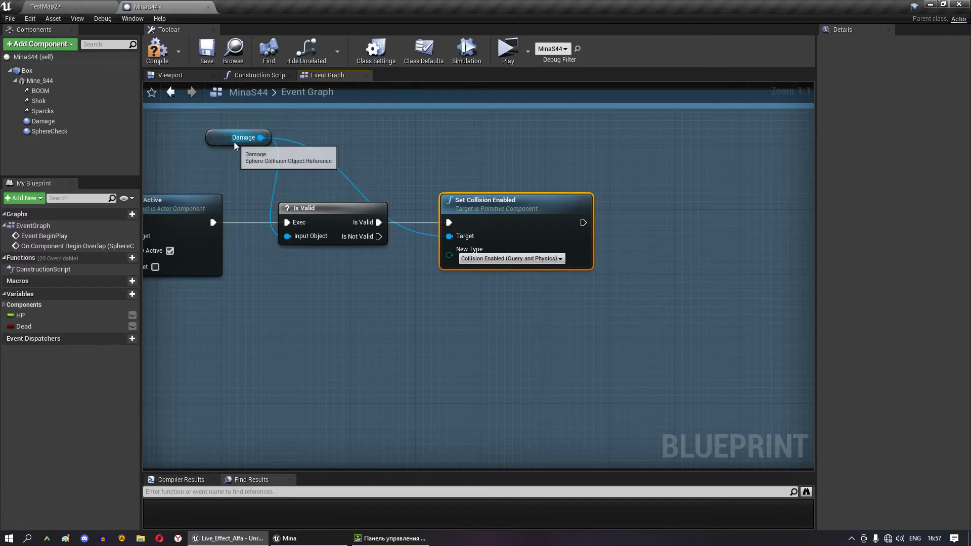
right_drag(263, 153, 350, 181)
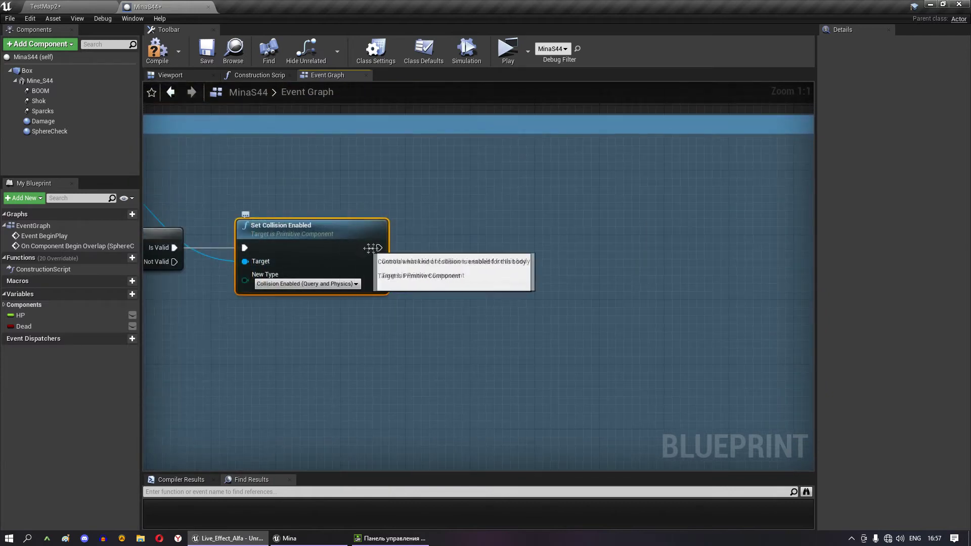
right_drag(333, 253, 276, 257)
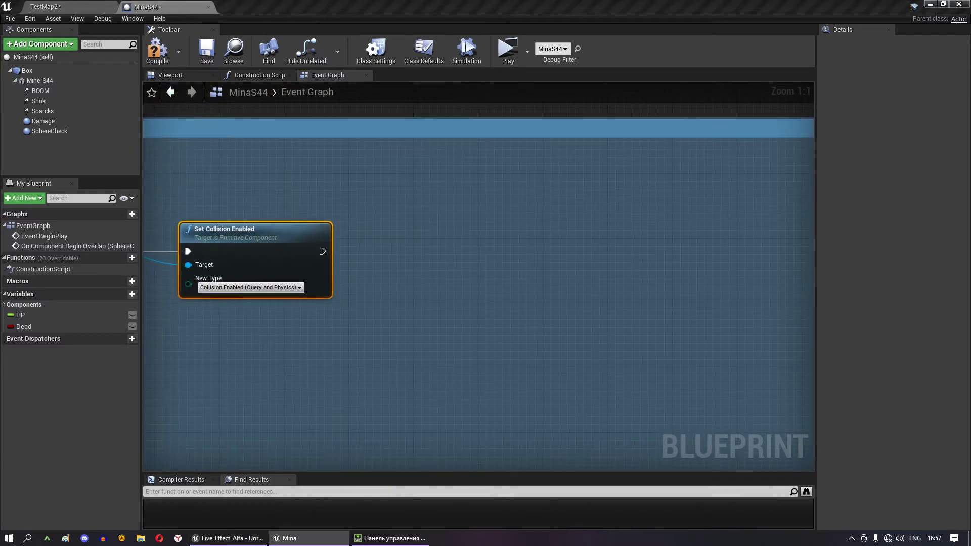
right_drag(447, 236, 627, 230)
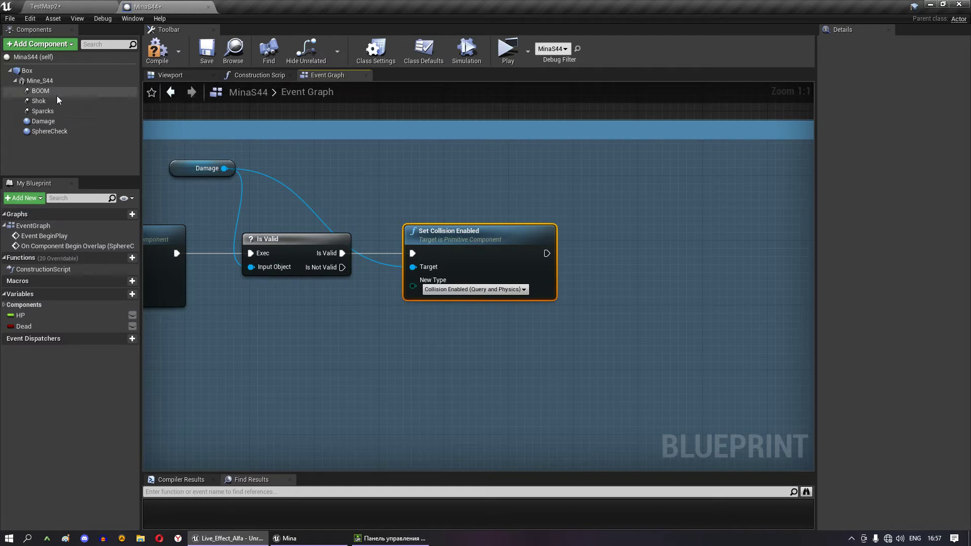
- Add a Set Sphere Radius node for Damage after its collision change
click(54, 121)
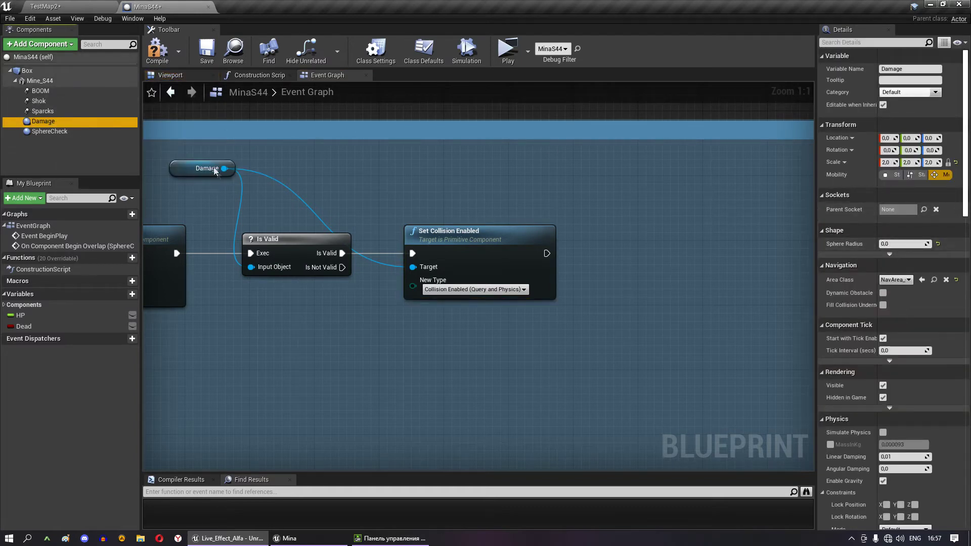
drag(225, 169, 685, 184)
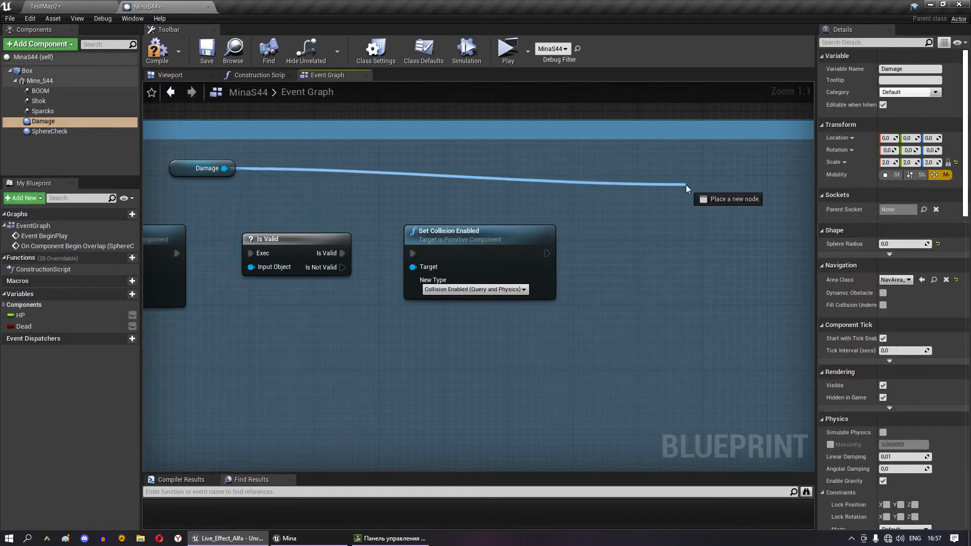
text(set)
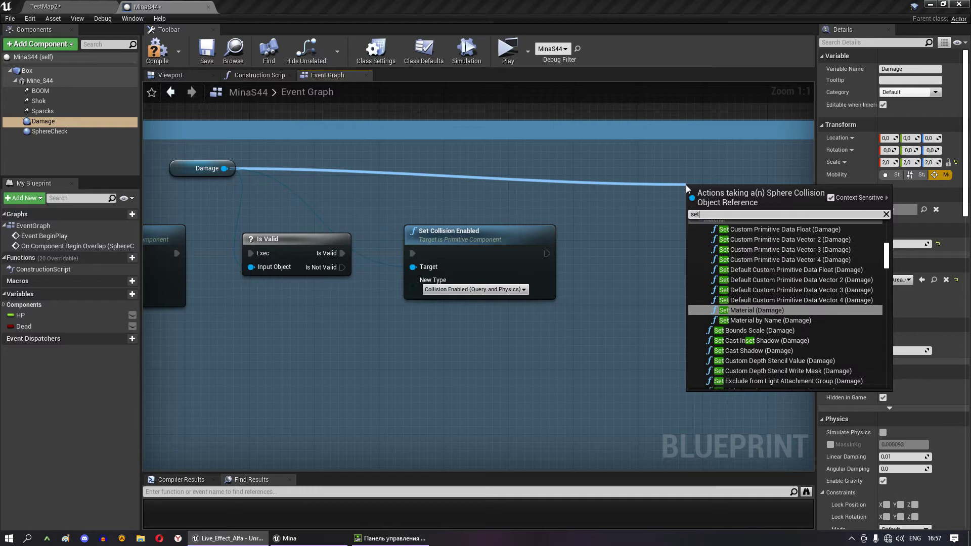
text( sph)
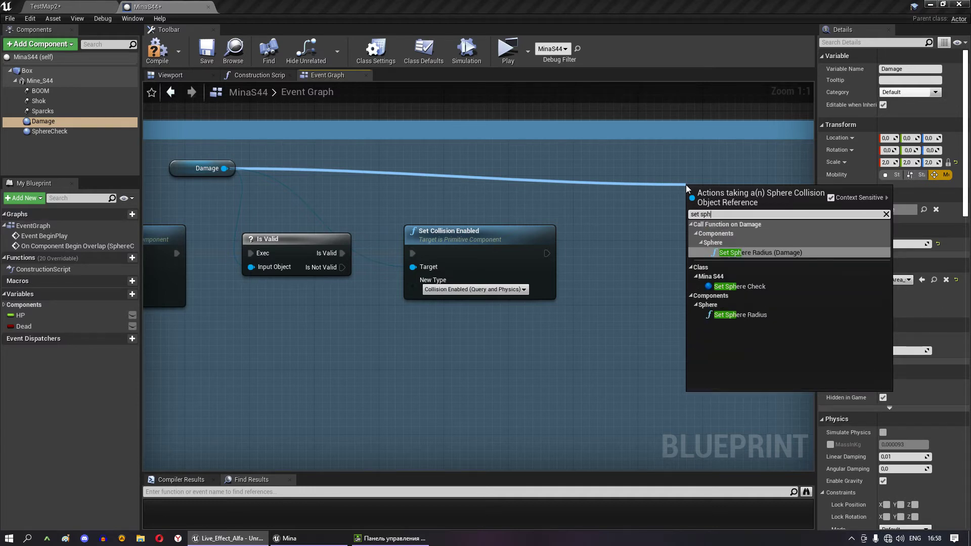
click(741, 315)
mouse_move(546, 253)
mouse_down()
mouse_move(696, 213)
mouse_move(663, 247)
mouse_up()
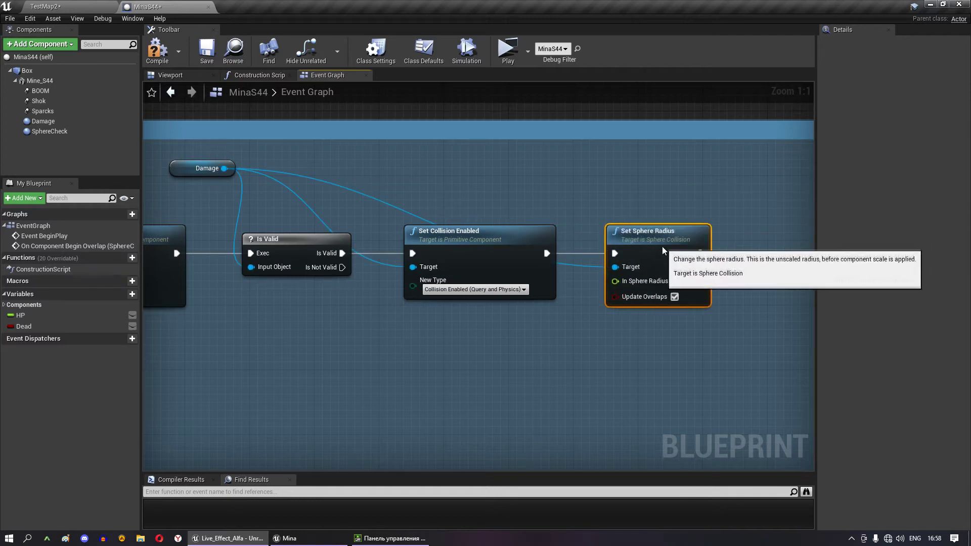
right_drag(743, 227, 682, 228)
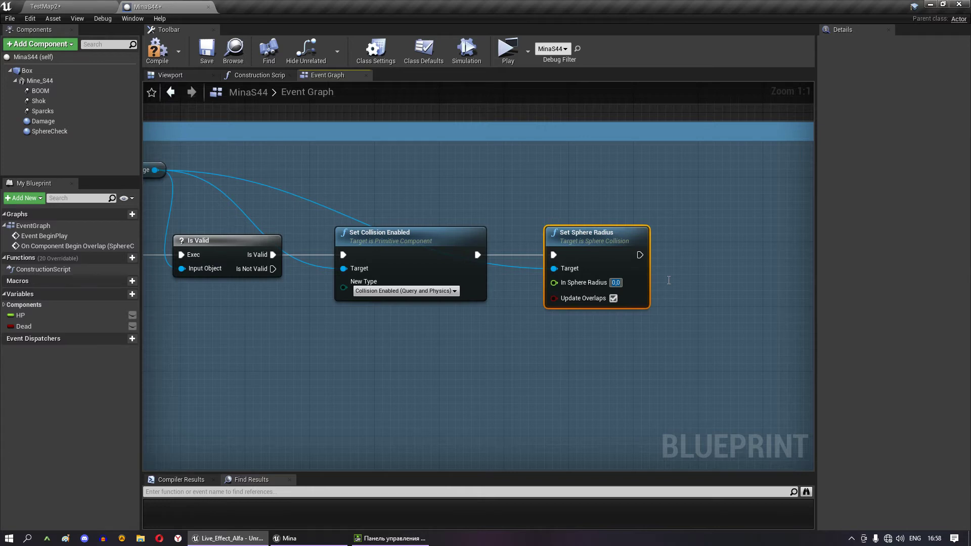
- Enter 200 as the In Sphere Radius value
click(170, 74)
click(322, 75)
text(200)
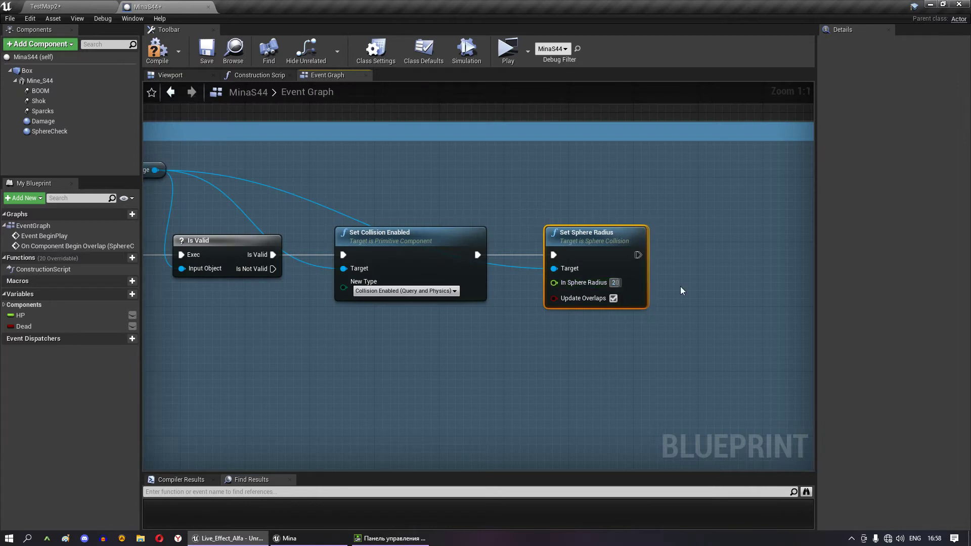
key(Return)
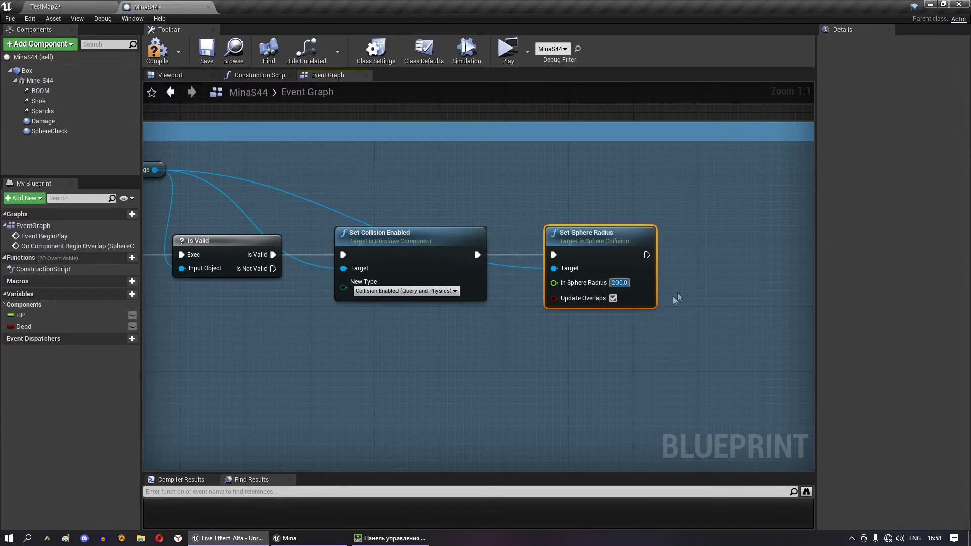
right_drag(521, 182, 565, 211)
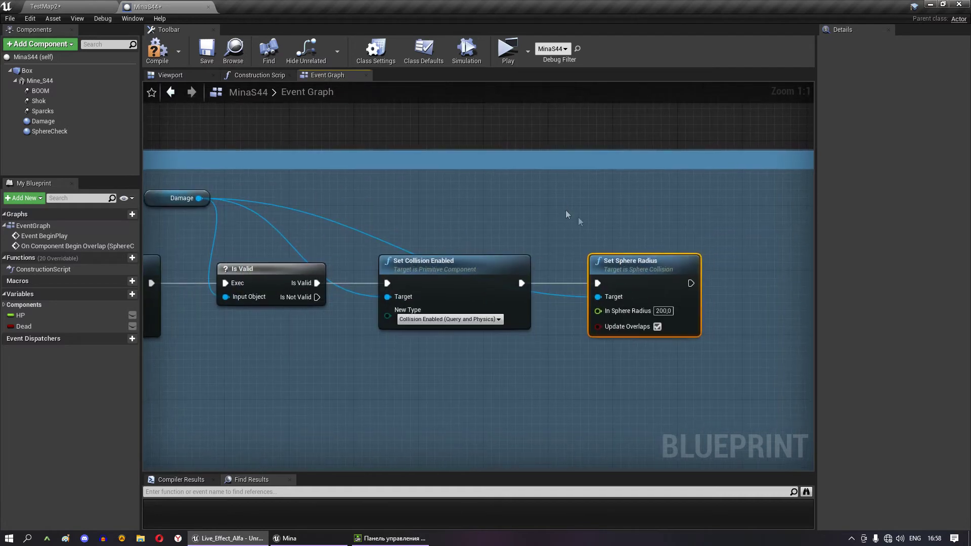
- Add a 0,2-second Delay after Set Sphere Radius
right_drag(736, 250, 621, 236)
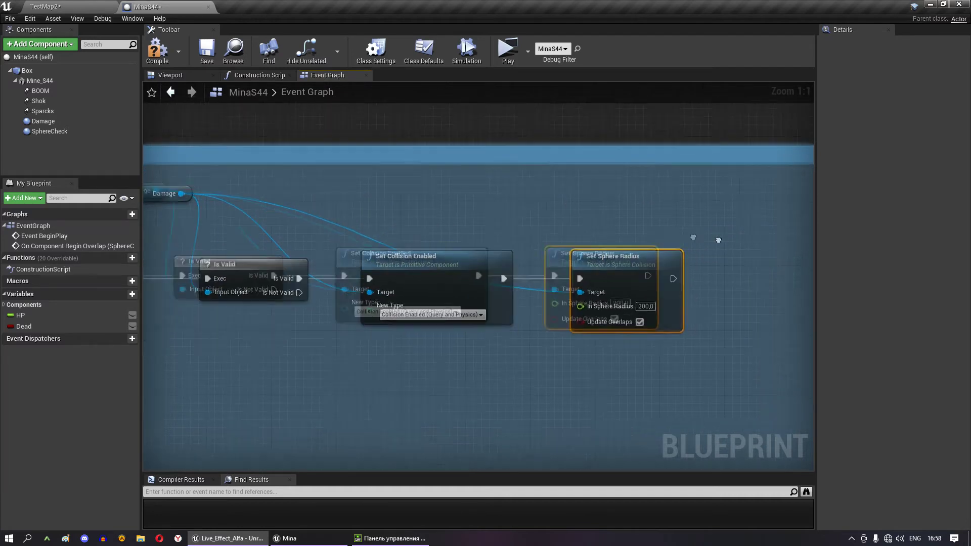
click(657, 266)
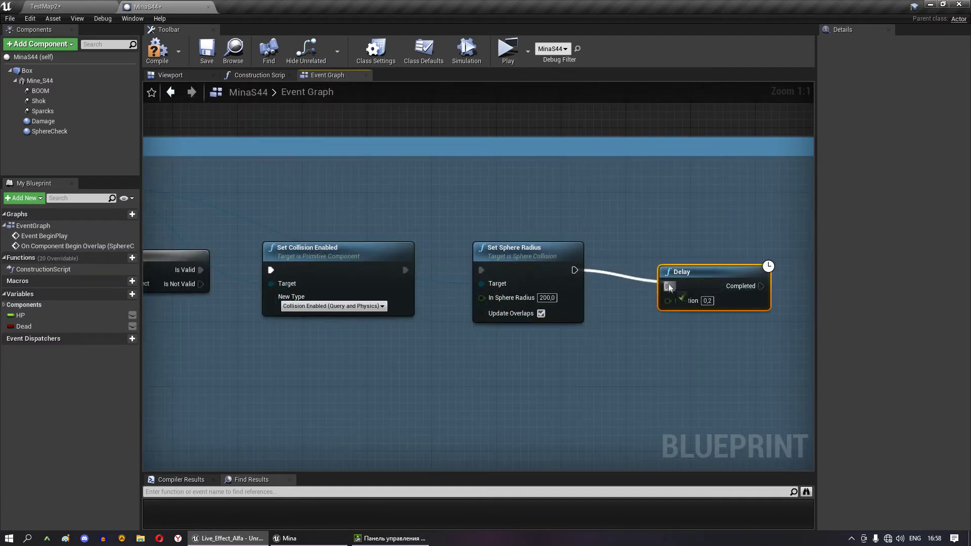
right_drag(541, 218, 637, 233)
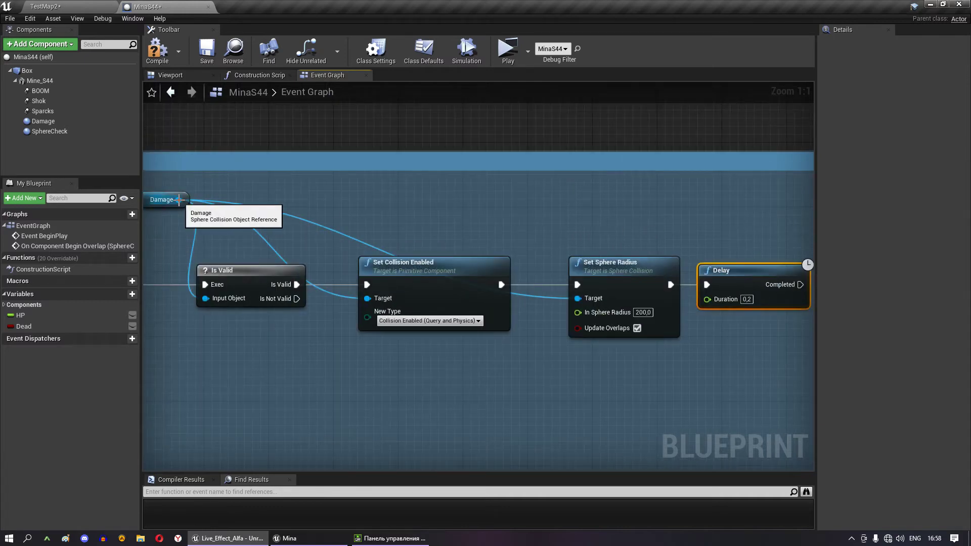
- Add a DestroyComponent node for Damage and run it after the Delay
drag(180, 199, 381, 199)
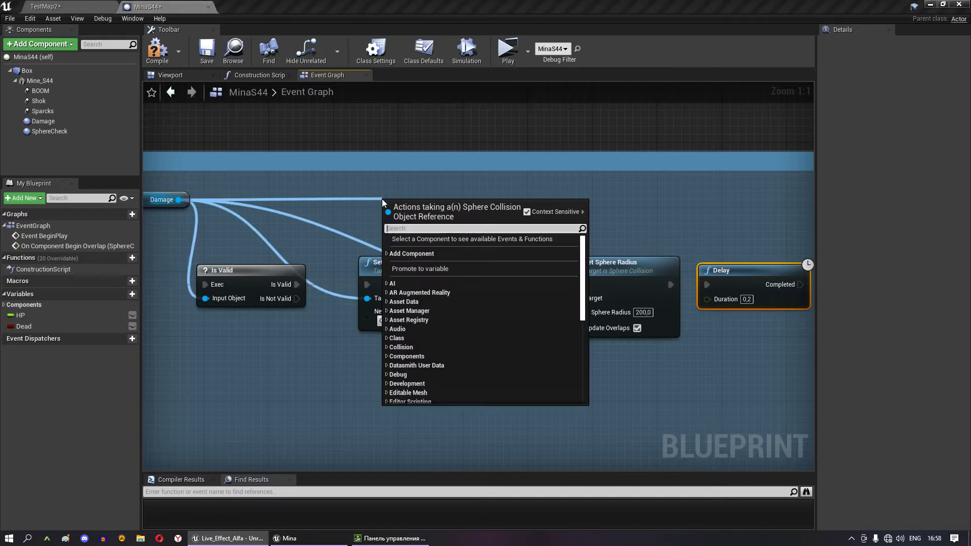
text(de)
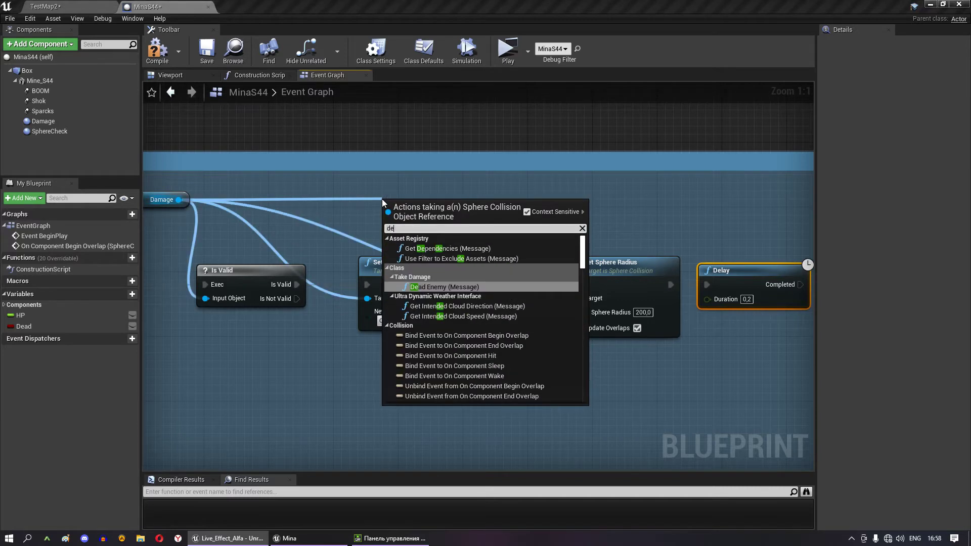
text(s)
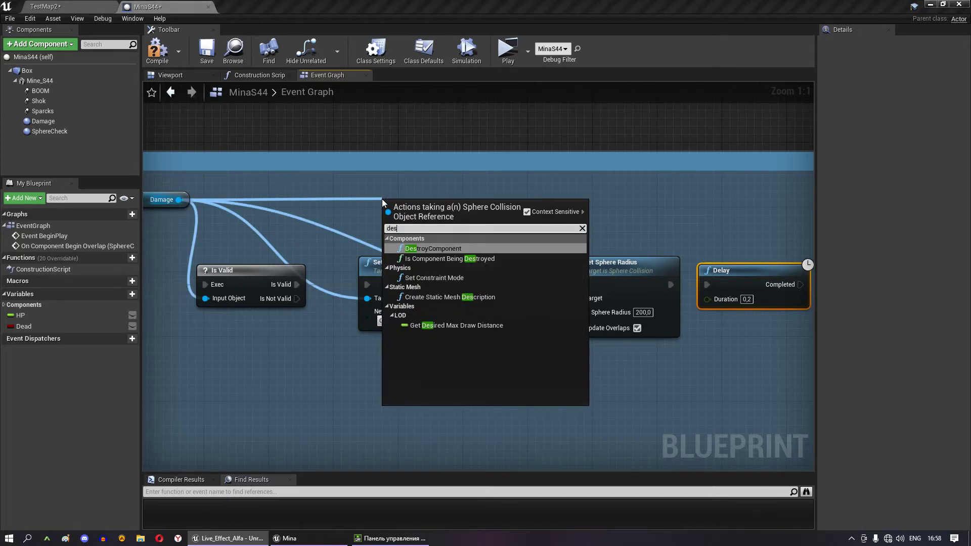
click(416, 248)
drag(470, 212, 682, 201)
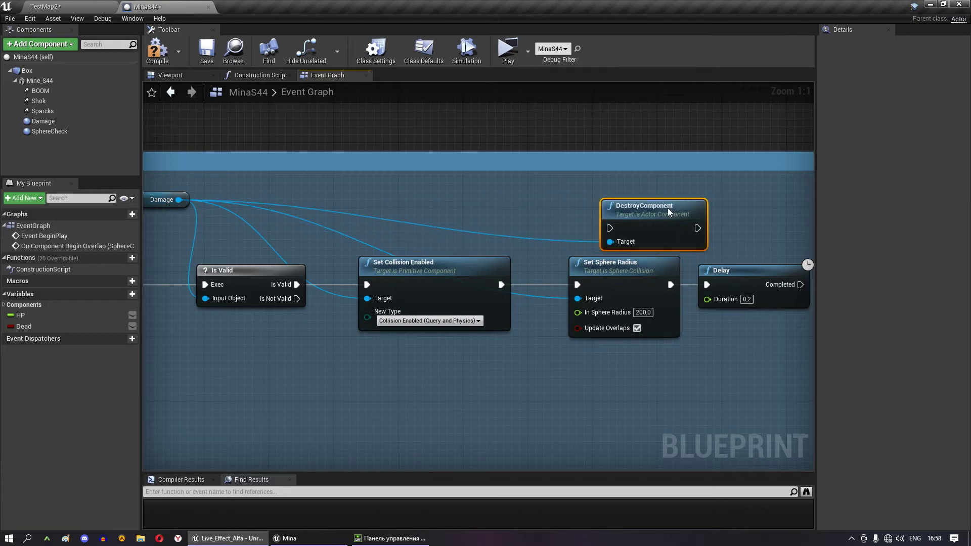
right_drag(723, 202, 468, 197)
drag(381, 201, 634, 272)
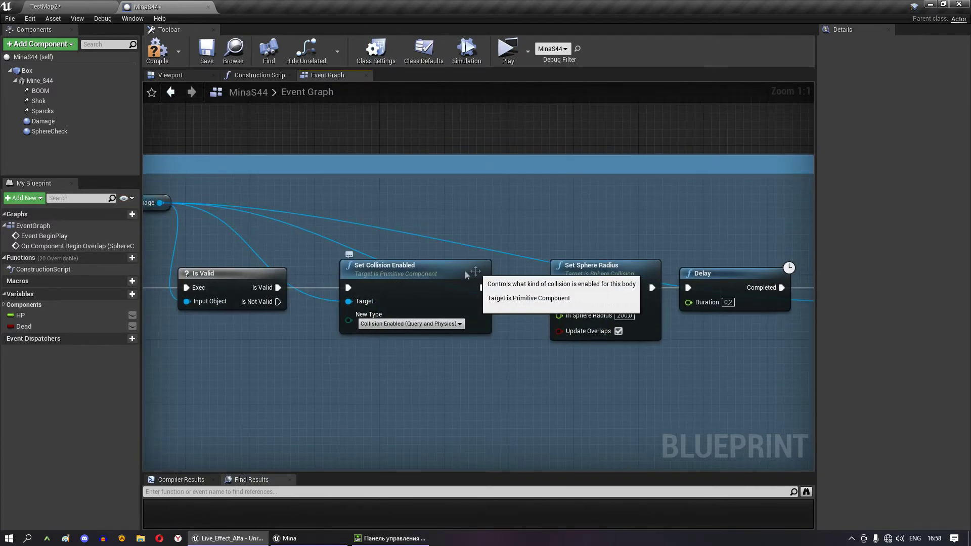
right_drag(396, 285, 170, 284)
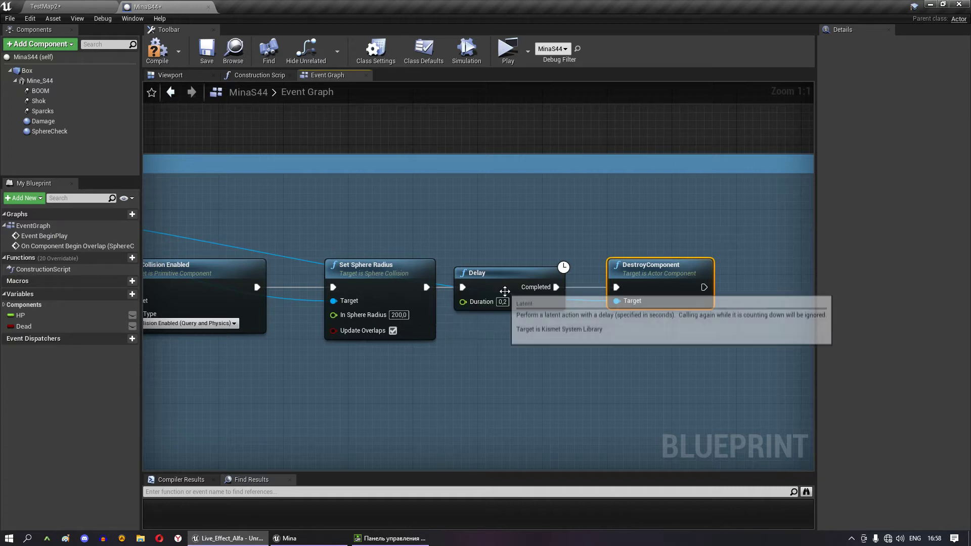
right_drag(468, 275, 300, 266)
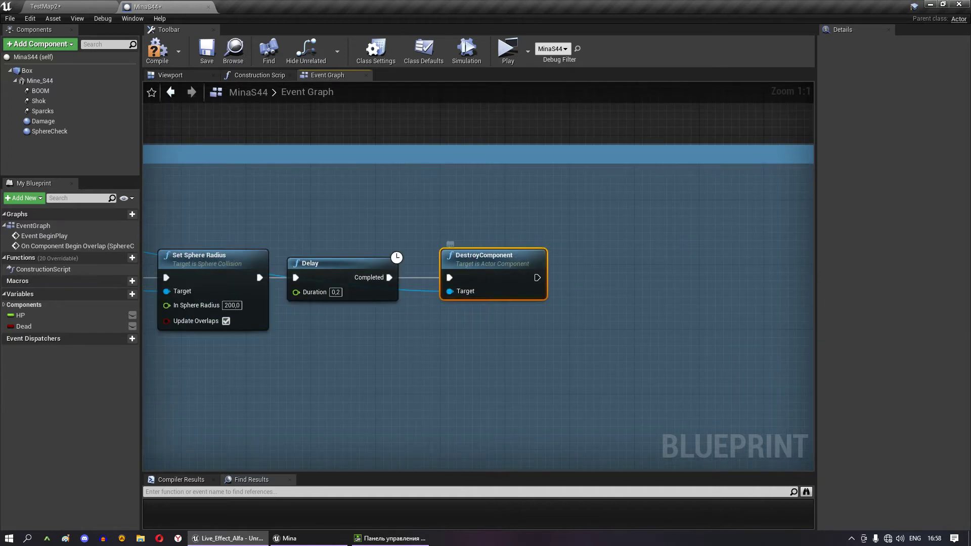
right_drag(636, 240, 640, 246)
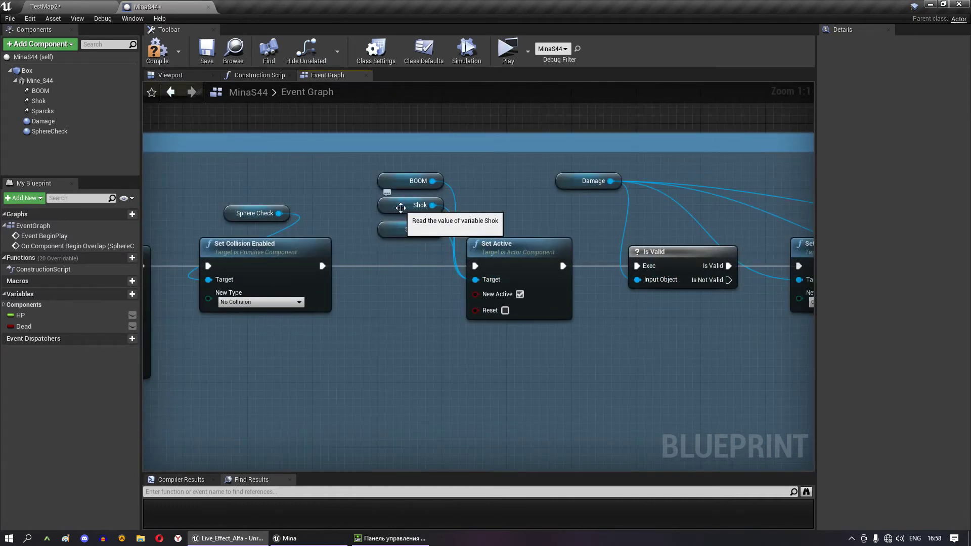
- Paste a Delay after DestroyComponent and set its Duration to 6
right_drag(678, 207, 548, 201)
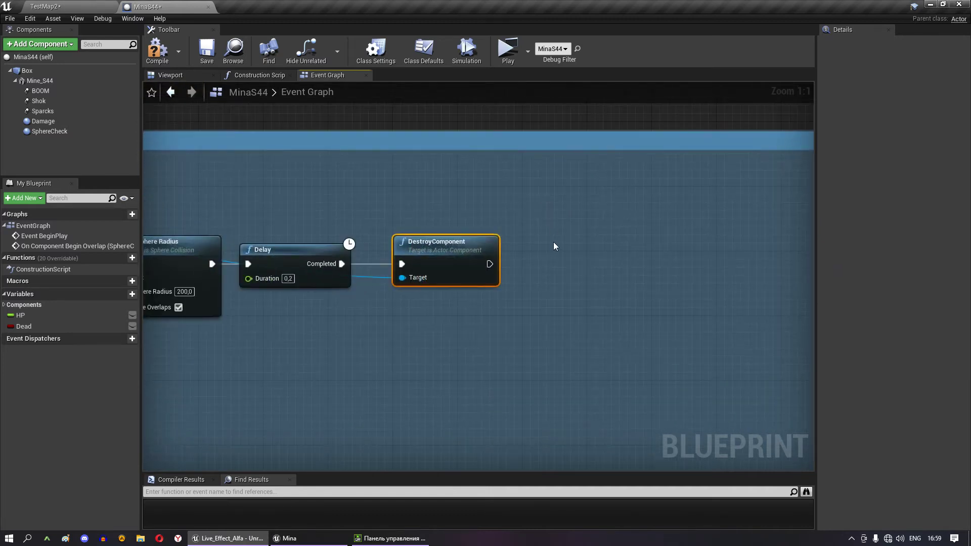
key(ctrl+v)
drag(587, 271, 569, 265)
click(596, 279)
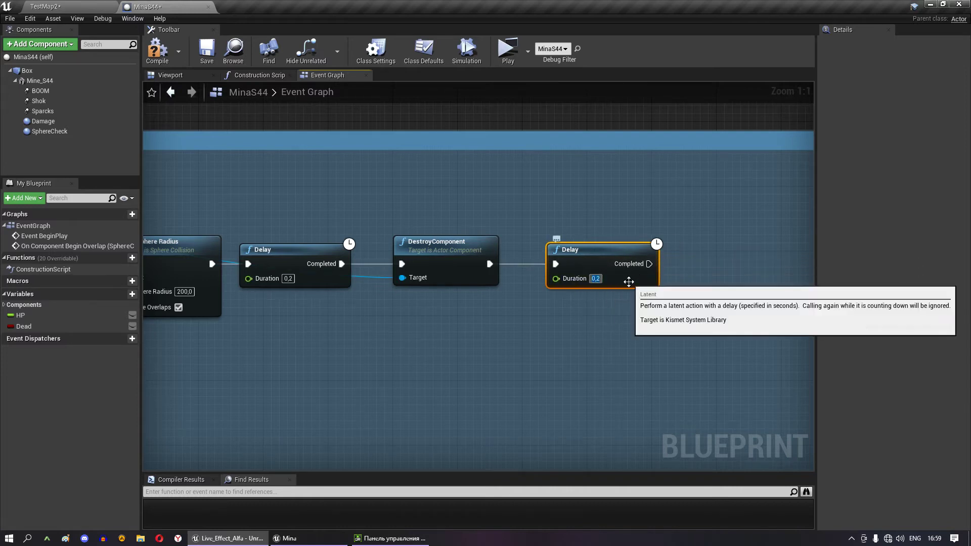
text(6)
click(729, 239)
right_drag(748, 239, 647, 240)
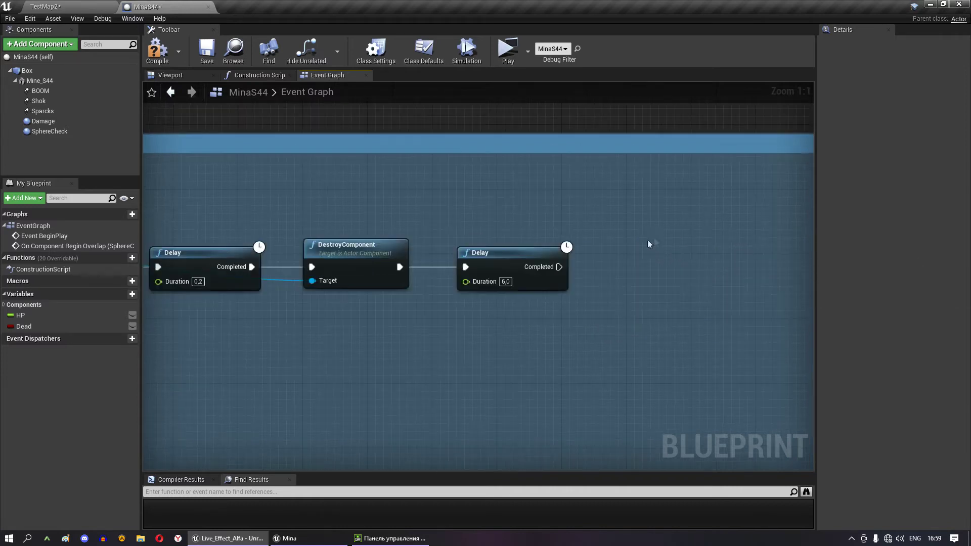
- Add a DestroyActor node that runs when the 6-second Delay completes
right_click(626, 266)
text(destro)
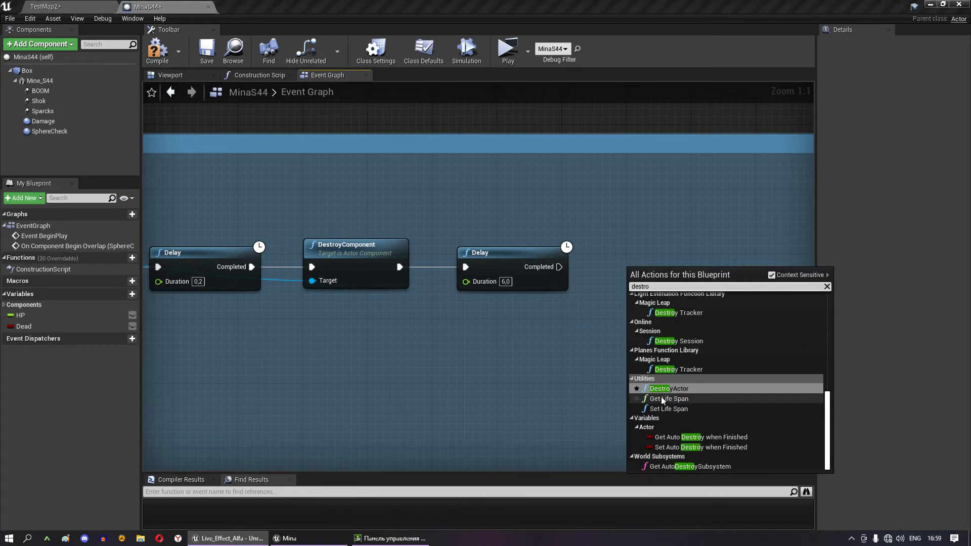
click(660, 388)
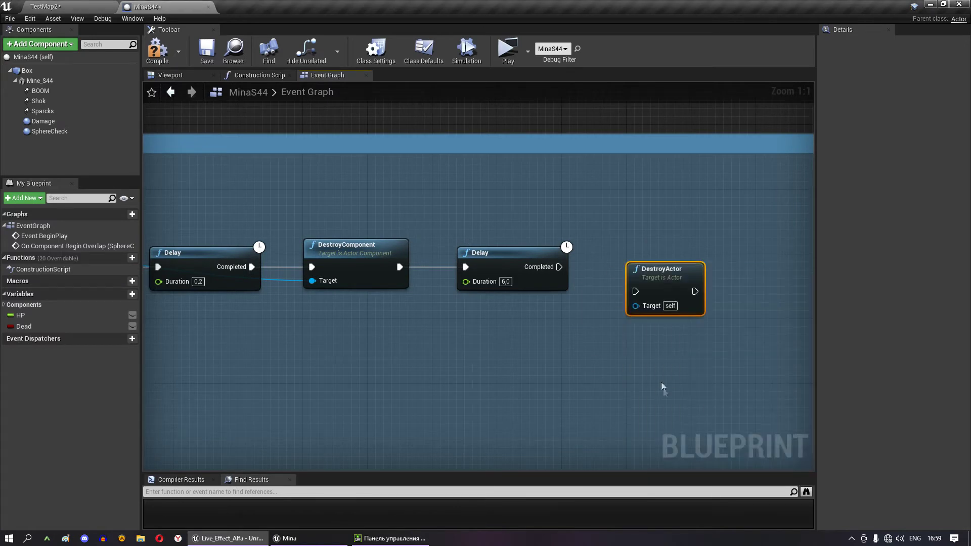
drag(560, 269, 628, 296)
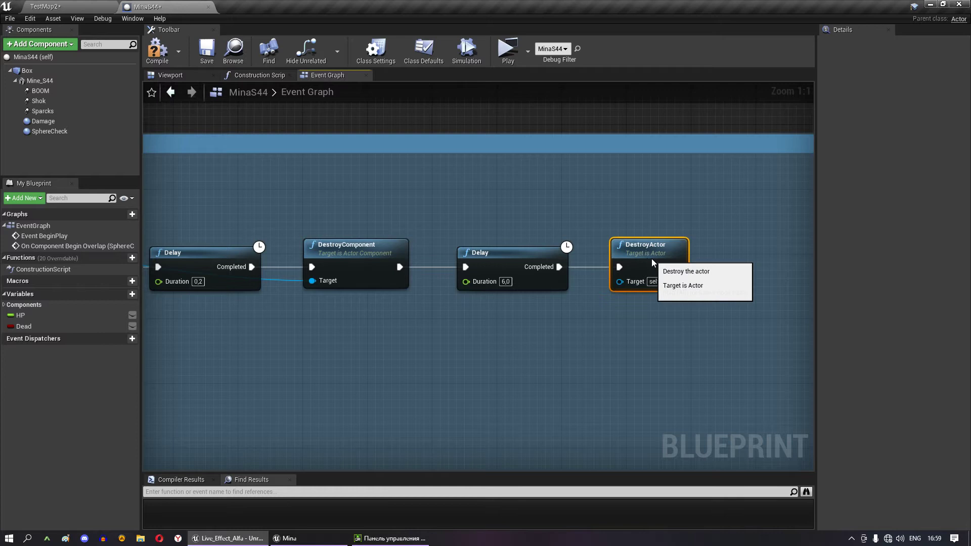
right_drag(548, 290, 645, 283)
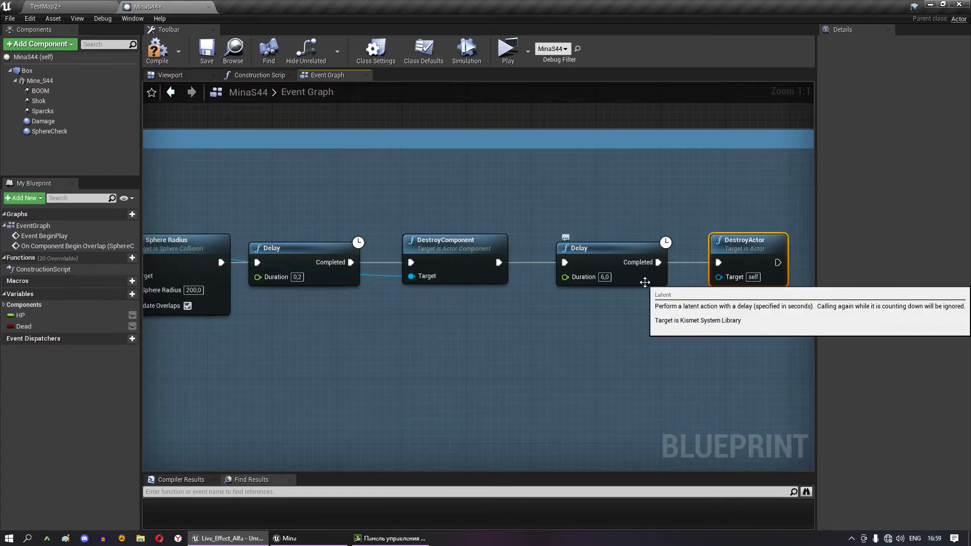
scroll(645, 282, down, 3)
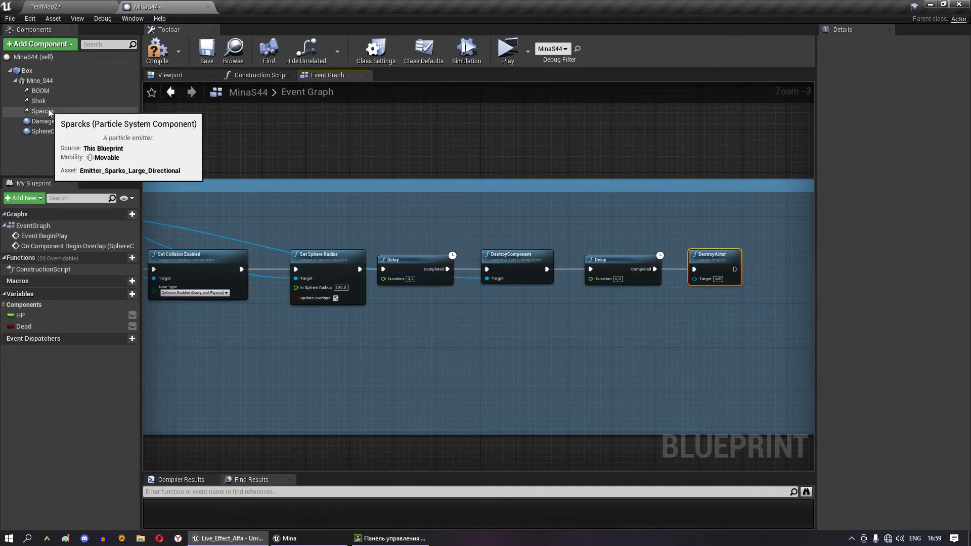
- Place a Spawn Emitter at Location node beneath the Delay and destroy nodes
scroll(449, 293, up, 1)
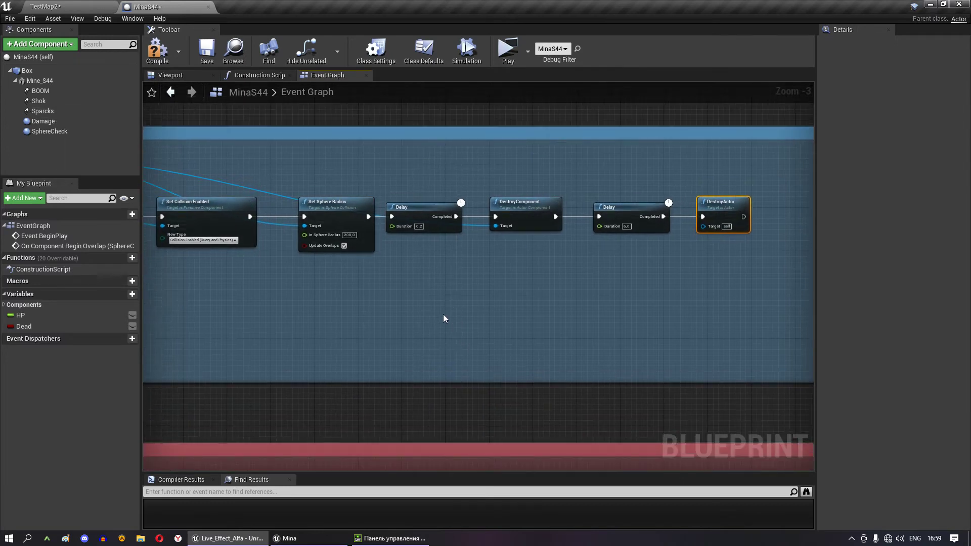
scroll(443, 314, up, 2)
right_click(449, 314)
text(spa)
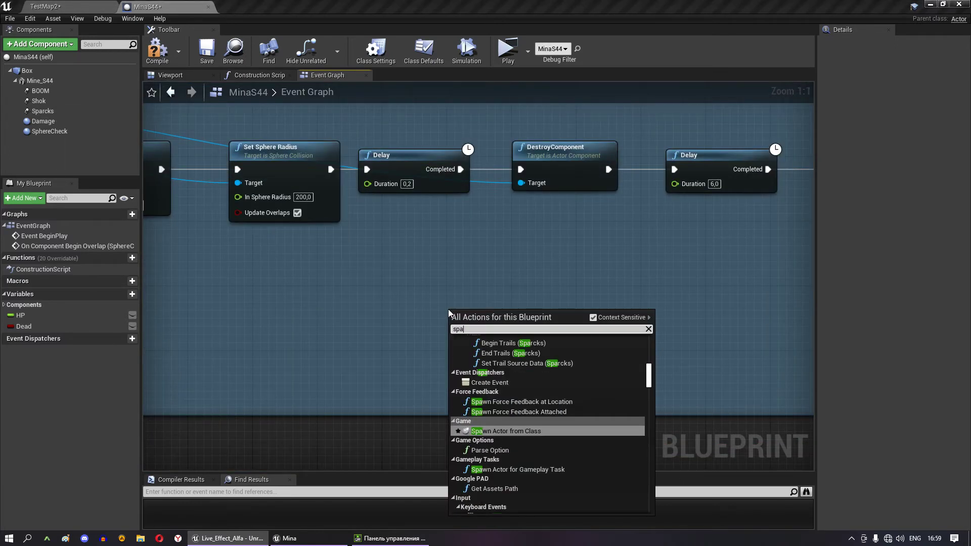
text(wn w)
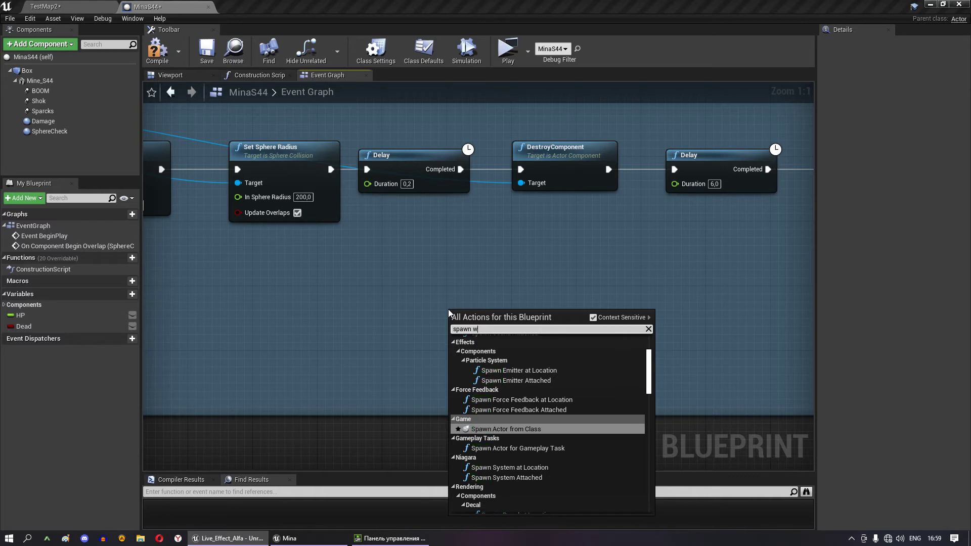
key(BackSpace)
text(em)
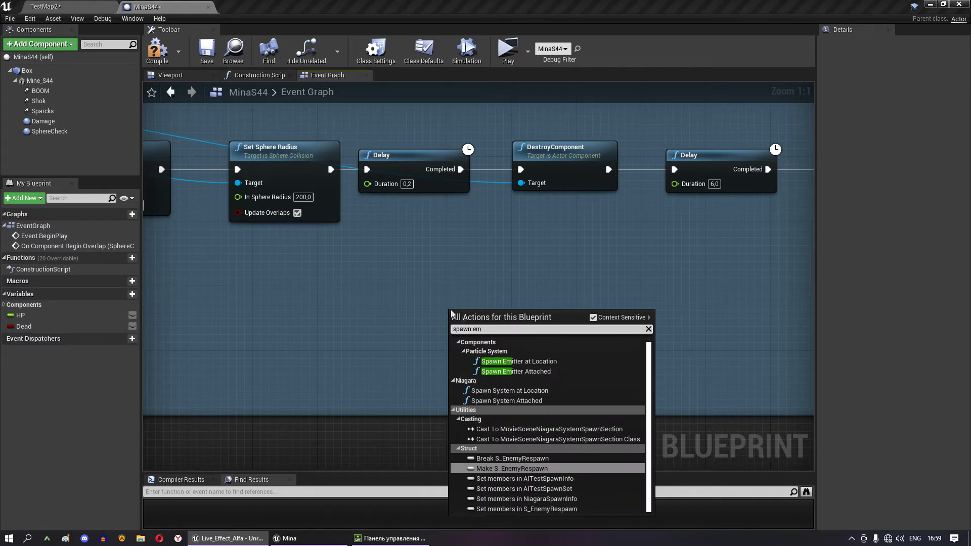
click(523, 364)
drag(529, 354, 533, 260)
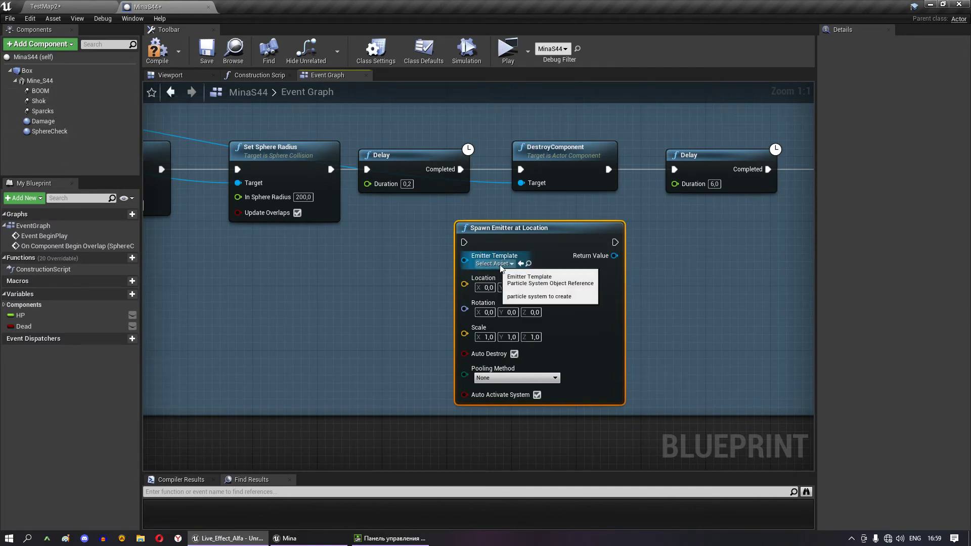
right_drag(516, 267, 582, 267)
right_drag(439, 292, 814, 309)
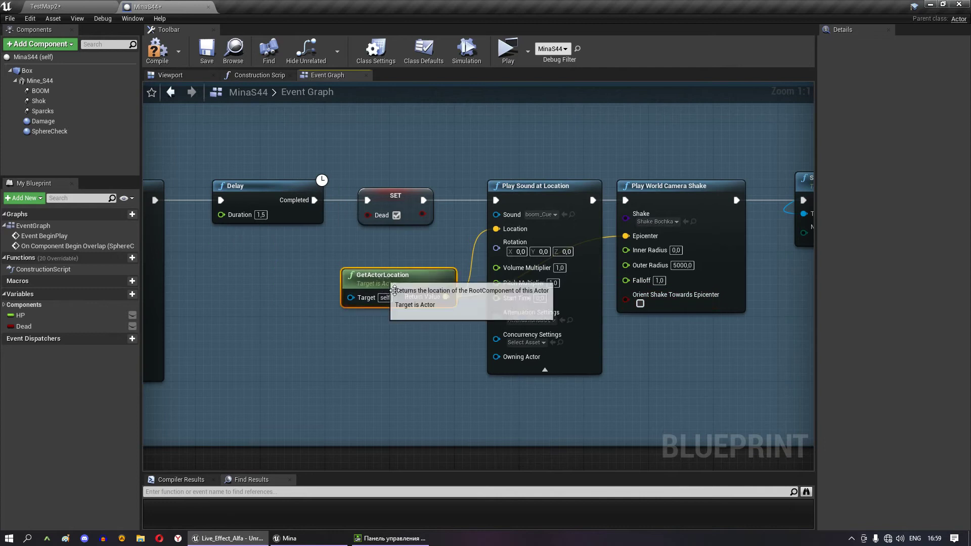
right_drag(686, 337, 431, 304)
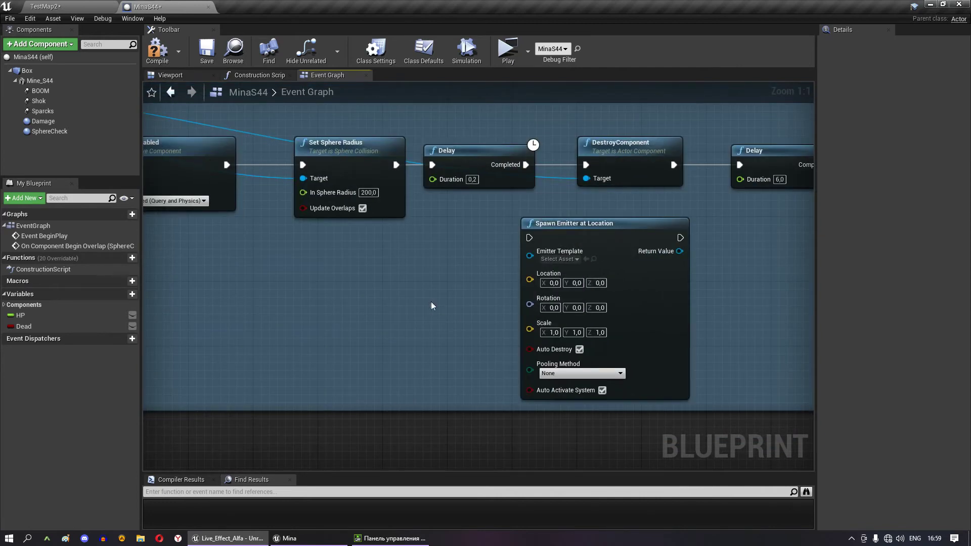
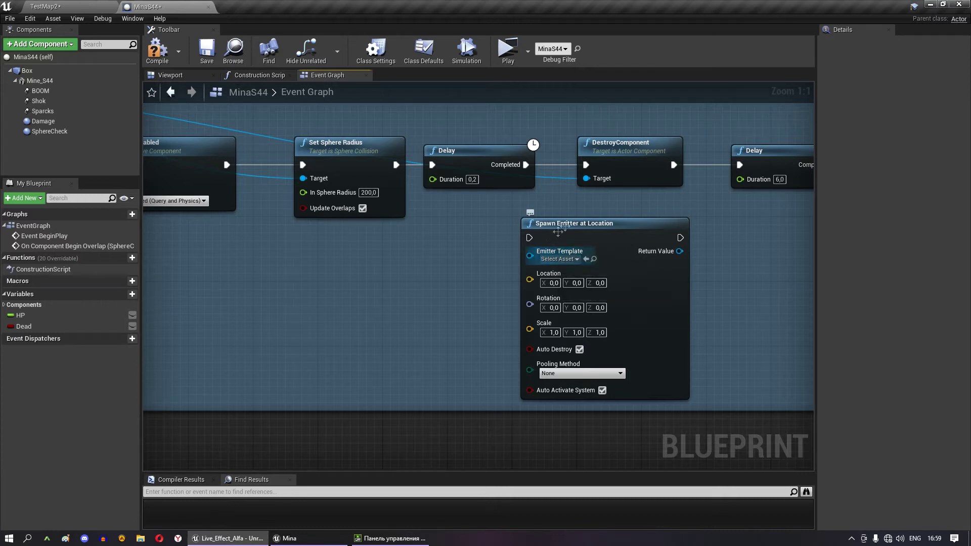
- Pan along the delay chain and Spawn Emitter area to bring Set Active and Is Valid into view
right_drag(562, 265, 583, 223)
click(583, 223)
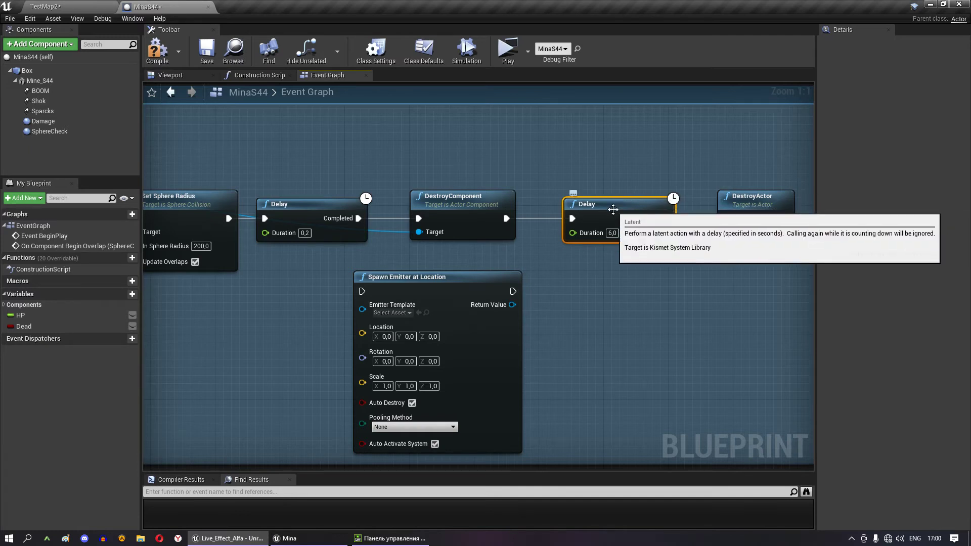
right_drag(315, 234, 474, 237)
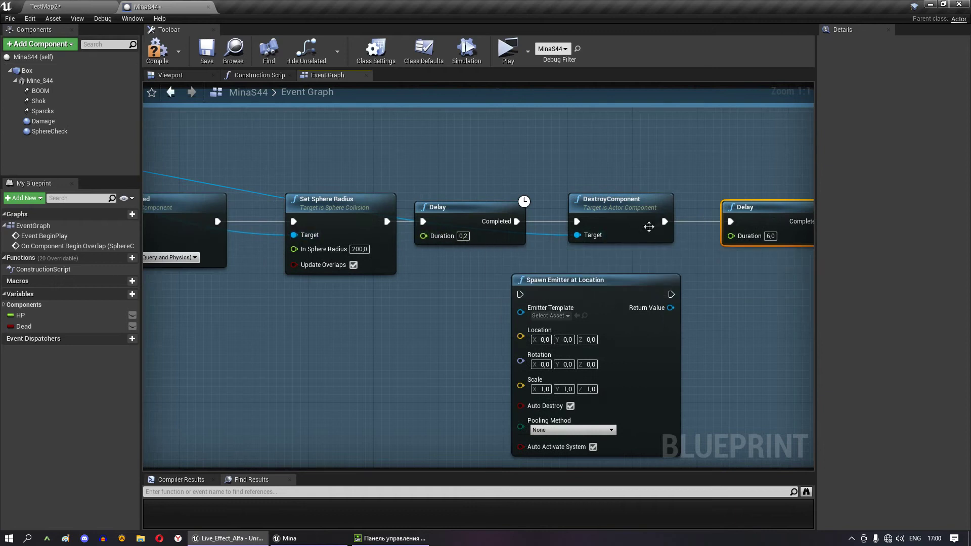
right_drag(649, 226, 524, 224)
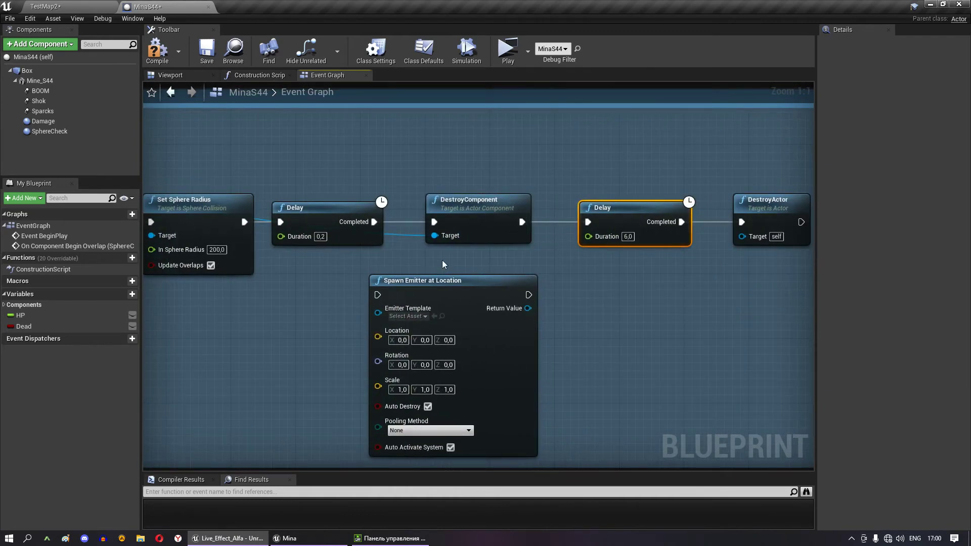
right_drag(442, 260, 483, 183)
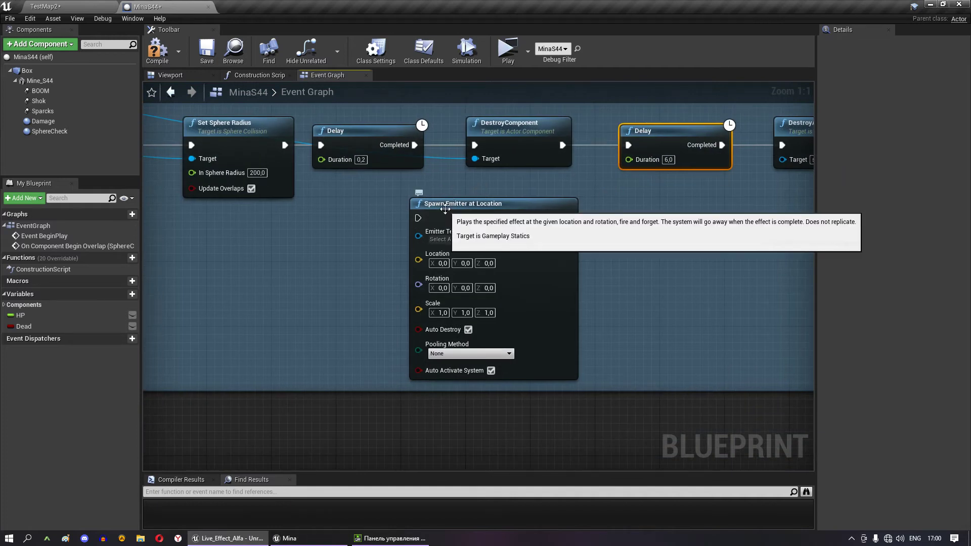
right_drag(445, 209, 454, 201)
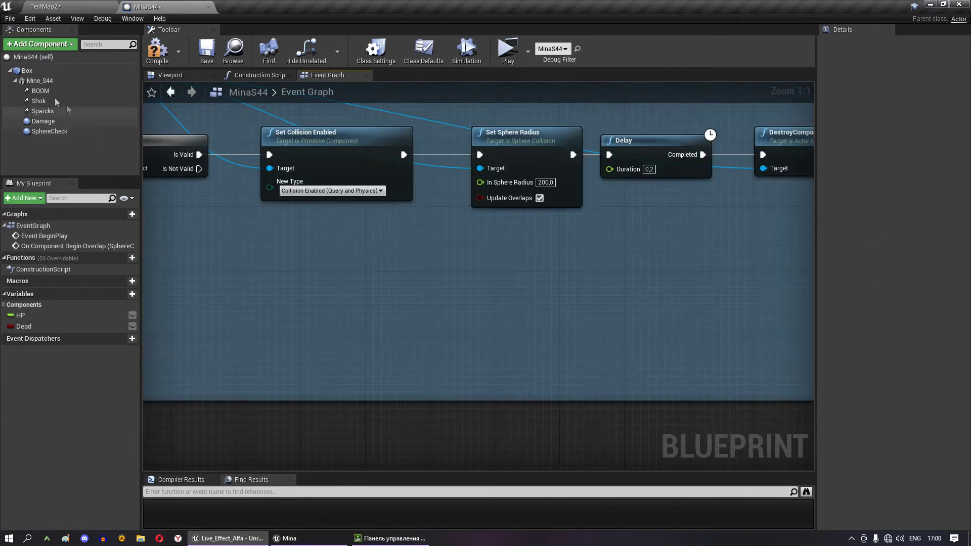
scroll(393, 199, down, 5)
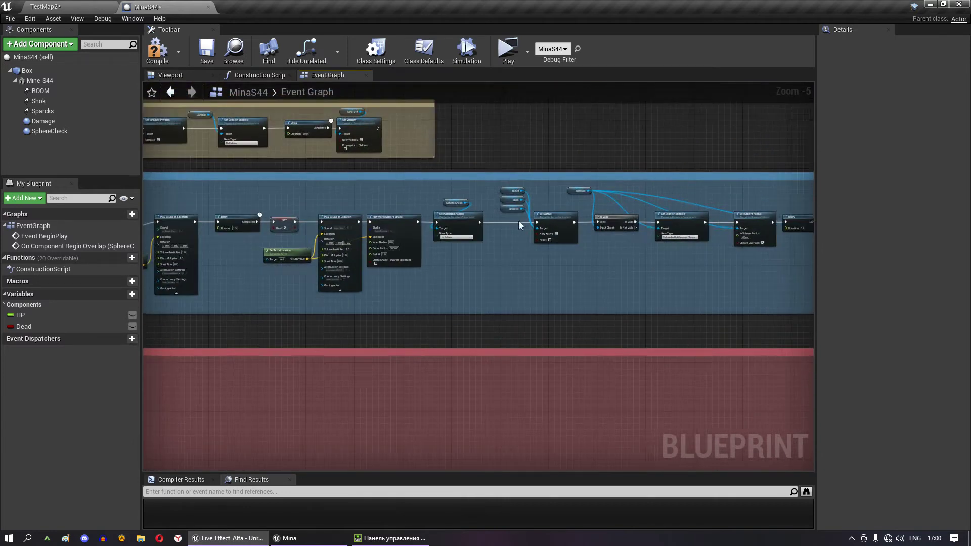
scroll(519, 222, up, 4)
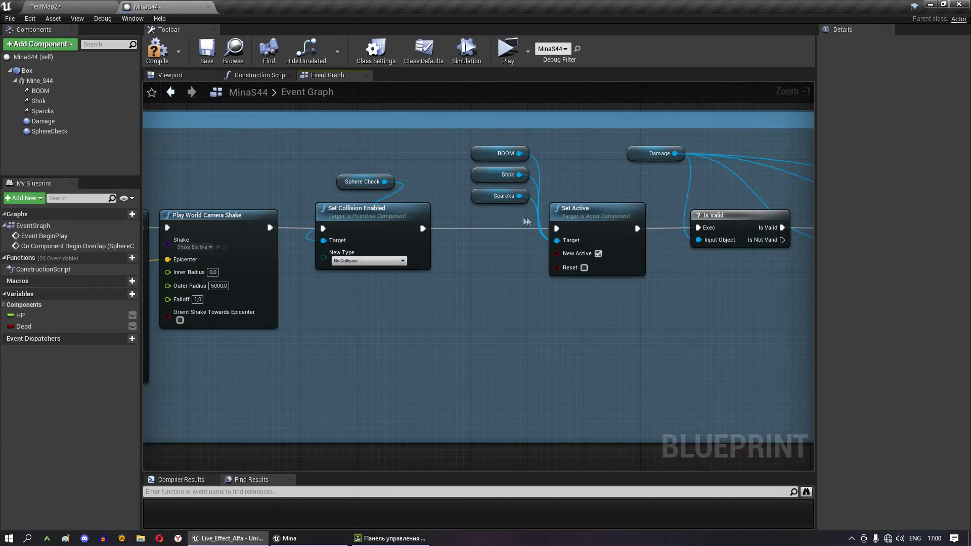
right_drag(525, 220, 379, 220)
- Shift BOOM, Shok, Sparcks and Set Active to the left to open space before Is Valid
mouse_move(357, 136)
mouse_down()
mouse_move(430, 217)
mouse_move(402, 217)
mouse_up()
right_drag(347, 218, 495, 215)
drag(364, 163, 375, 212)
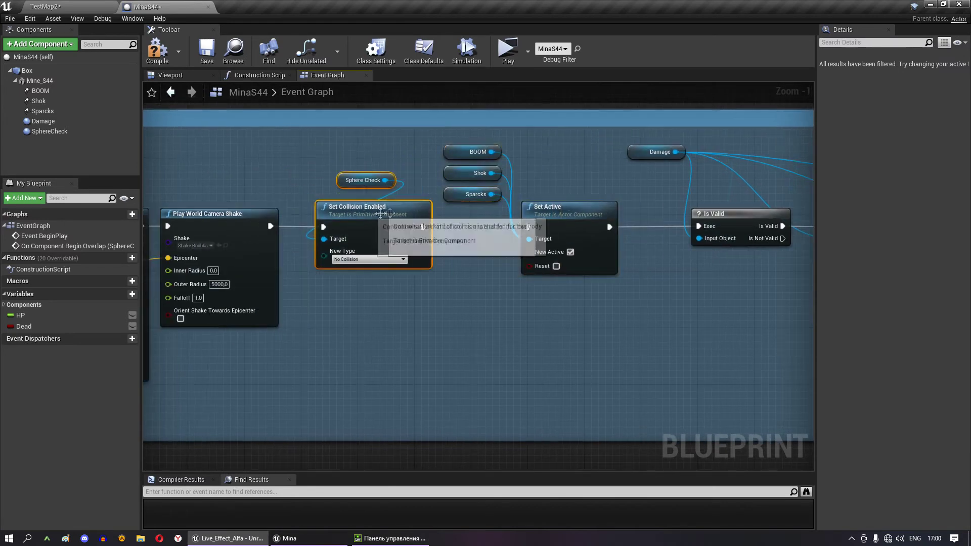
mouse_move(437, 139)
mouse_down()
mouse_move(462, 196)
mouse_move(494, 185)
mouse_up()
ctrl+click(548, 208)
drag(548, 208, 498, 208)
right_drag(597, 209, 445, 203)
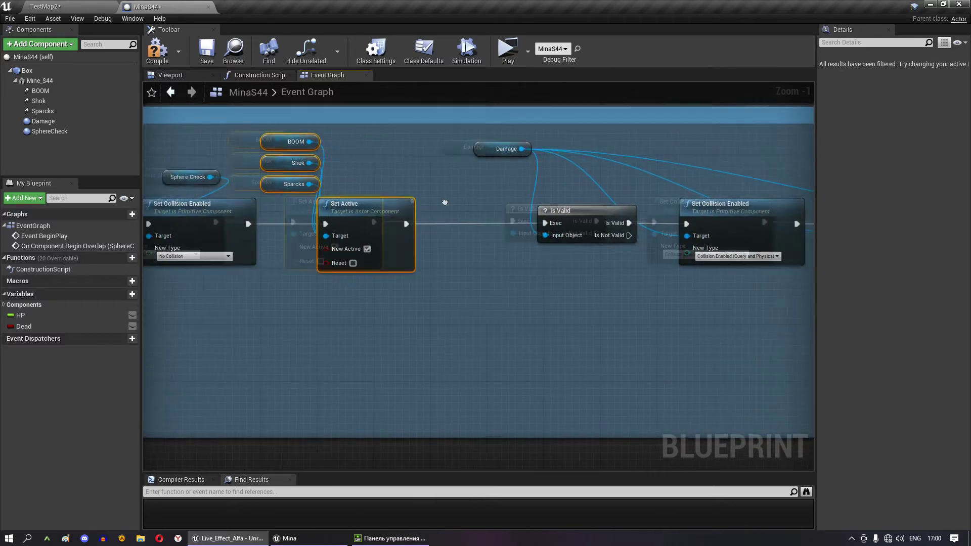
right_drag(708, 211, 498, 212)
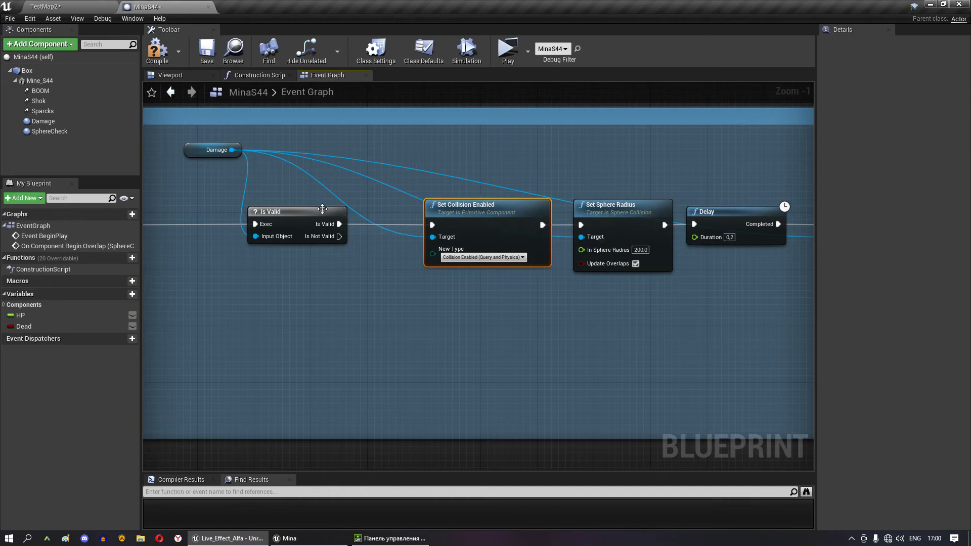
- Move Is Valid and the Damage reference right, and drop a Mine S44 reference into the gap
drag(322, 211, 377, 212)
right_drag(189, 152, 357, 146)
drag(356, 146, 413, 146)
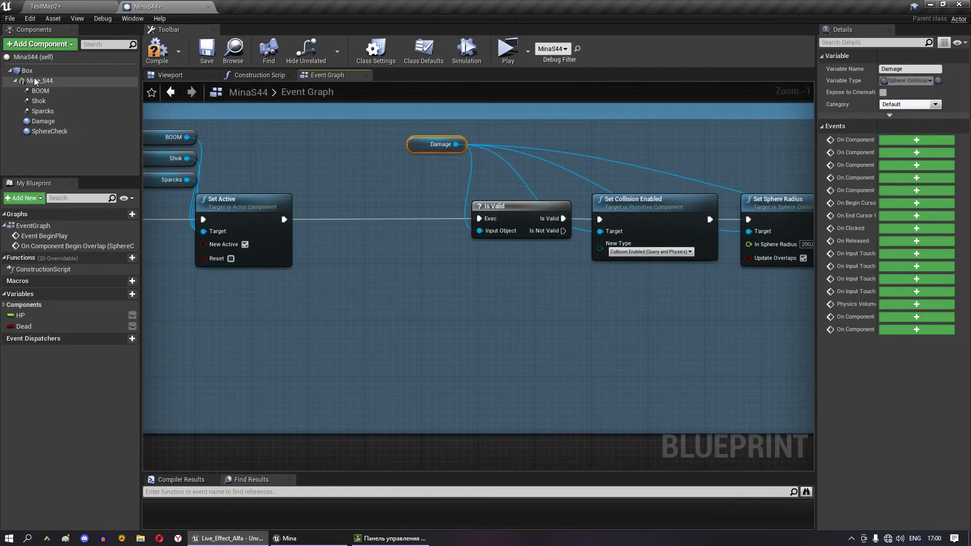
mouse_move(40, 80)
mouse_down()
mouse_move(371, 189)
mouse_move(370, 213)
mouse_up()
- Add a Set Visibility node on Mine S44, with New Visibility off, wired between Set Active and Is Valid
click(325, 145)
text(set )
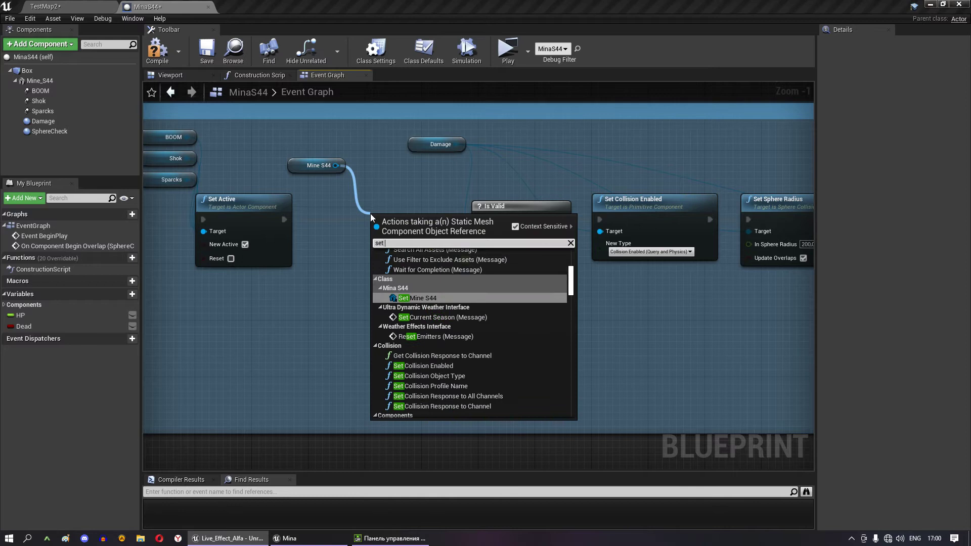
text(visi)
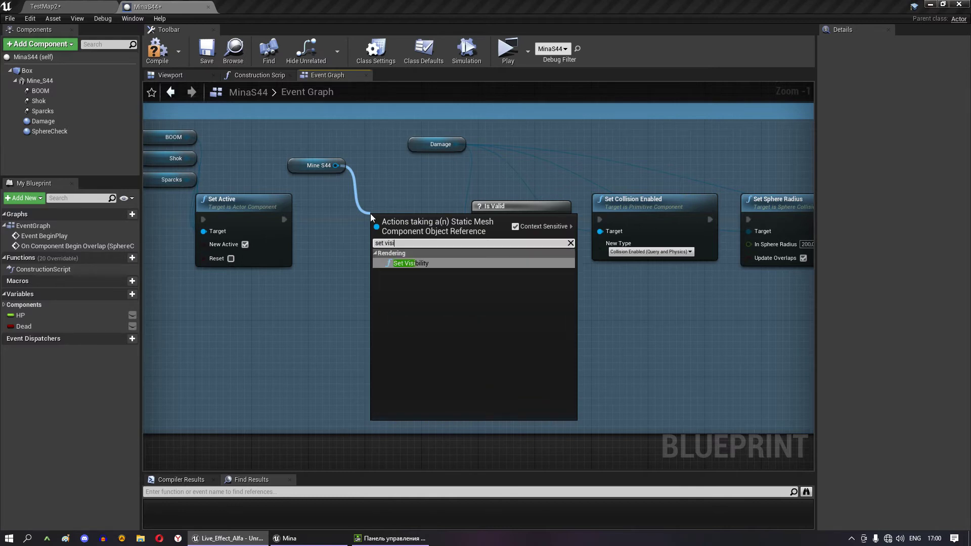
click(428, 263)
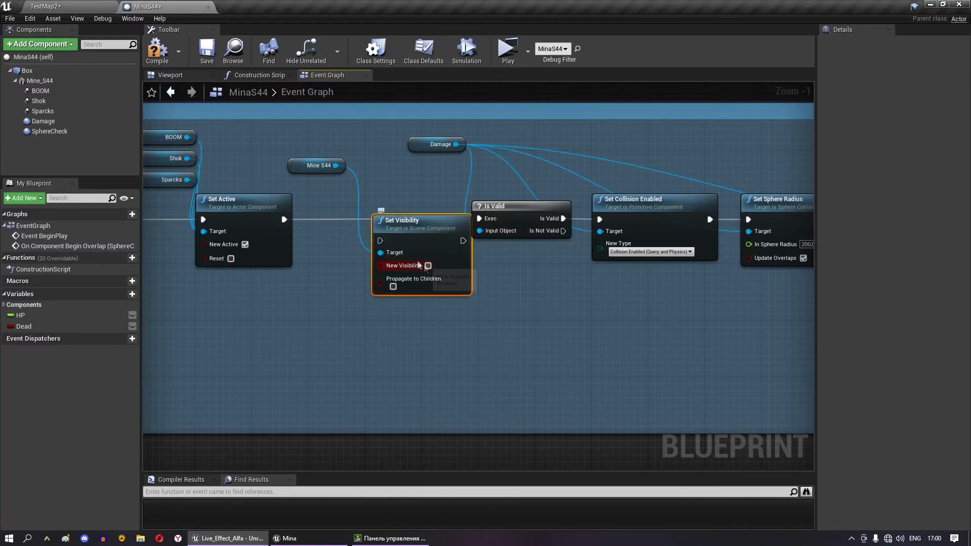
drag(283, 220, 381, 240)
mouse_move(435, 220)
mouse_down()
mouse_move(385, 207)
mouse_move(479, 219)
mouse_up()
drag(396, 226, 403, 218)
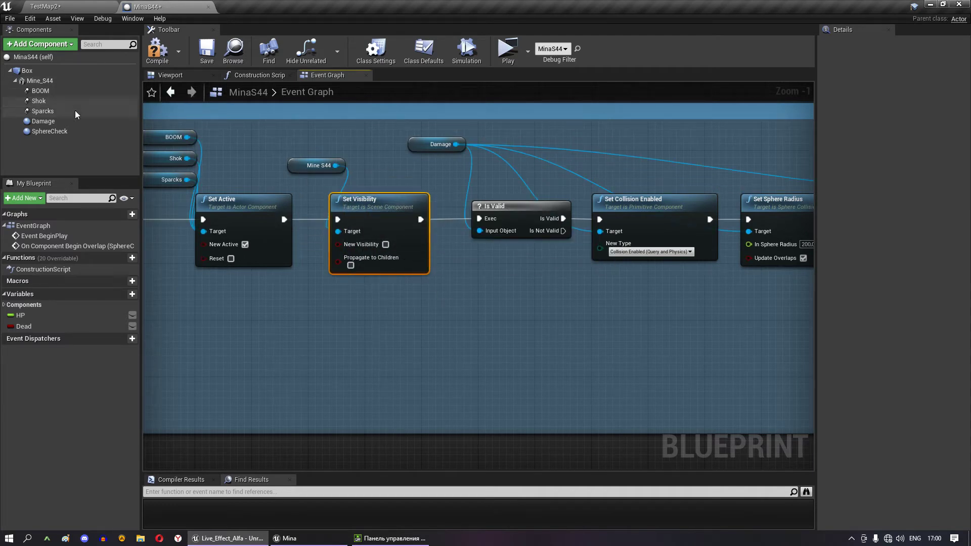
scroll(476, 211, down, 2)
scroll(476, 211, down, 4)
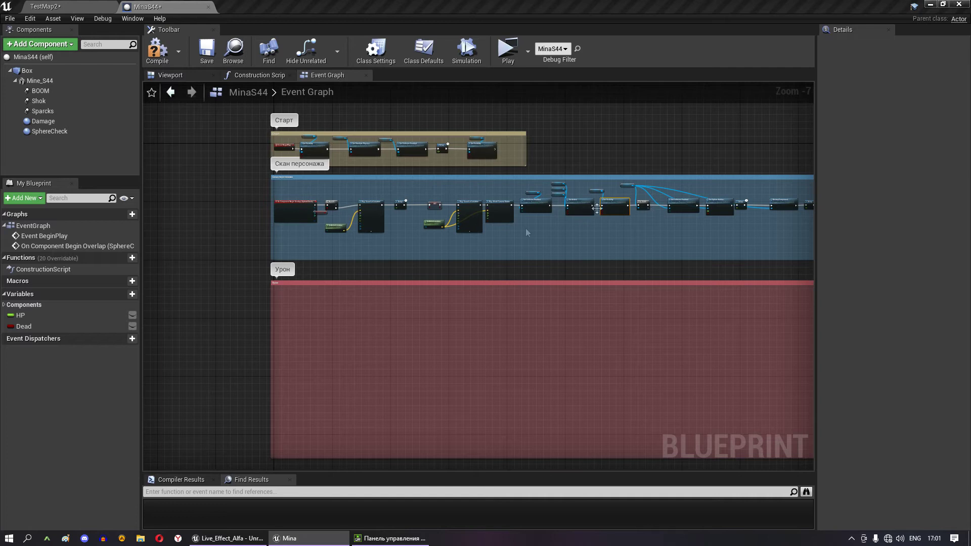
- Zoom to the Урон comment and place an Event AnyDamage node at its top left
right_drag(464, 240, 419, 210)
scroll(324, 239, up, 3)
scroll(301, 235, up, 4)
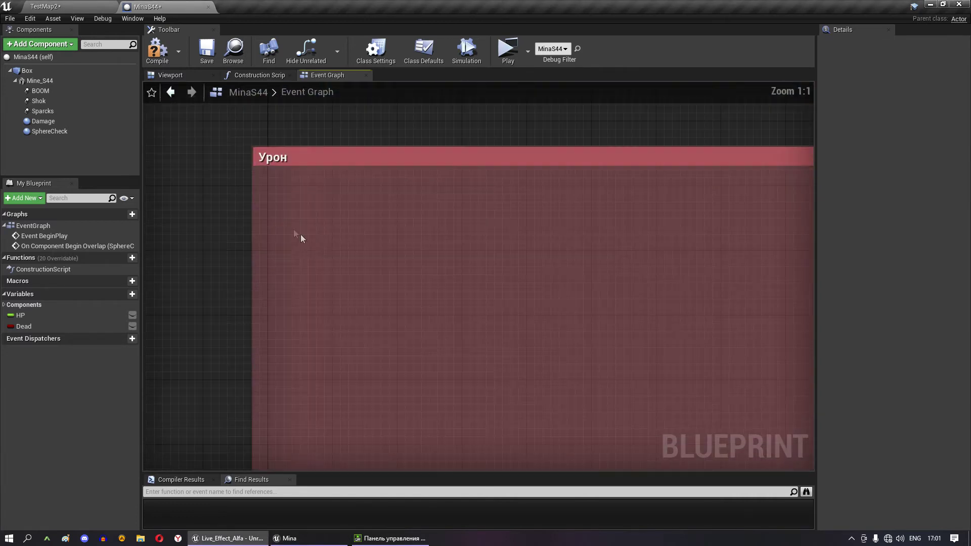
right_drag(300, 235, 362, 240)
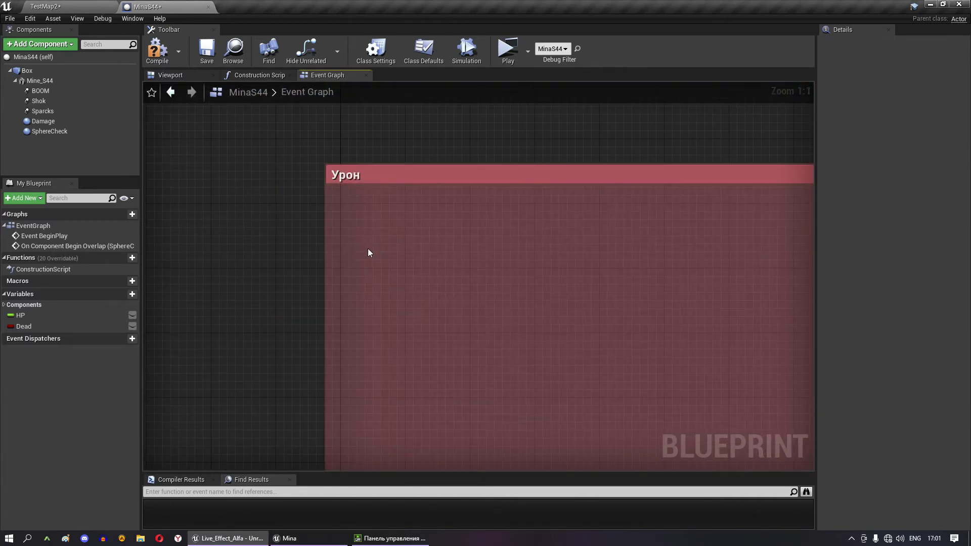
right_click(369, 248)
text(event)
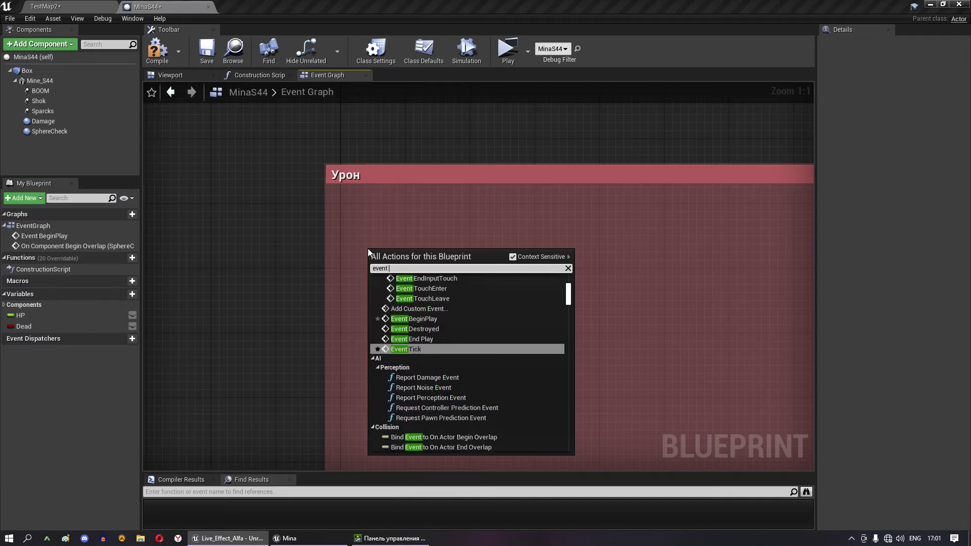
text( any)
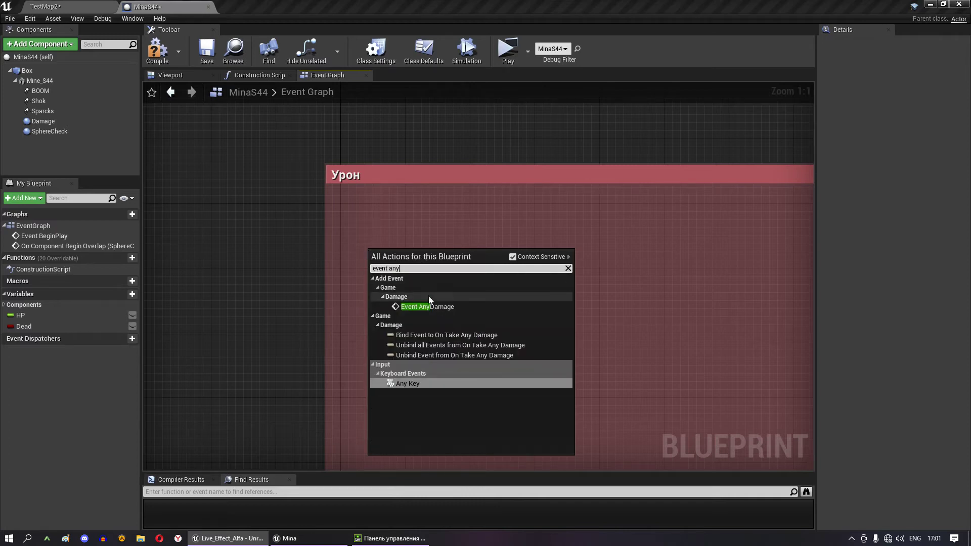
click(428, 307)
drag(403, 262, 394, 245)
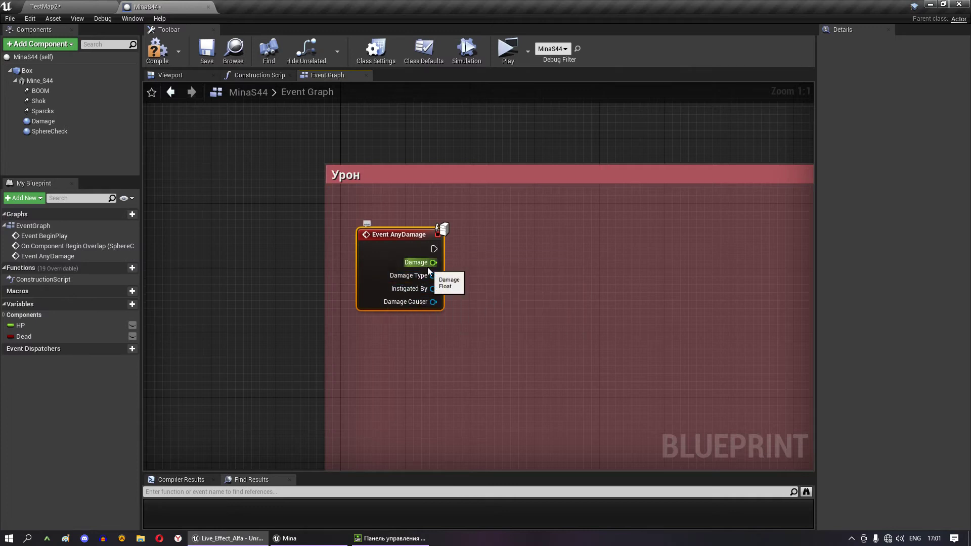
mouse_move(424, 266)
right_down()
mouse_move(473, 255)
mouse_move(368, 245)
right_up()
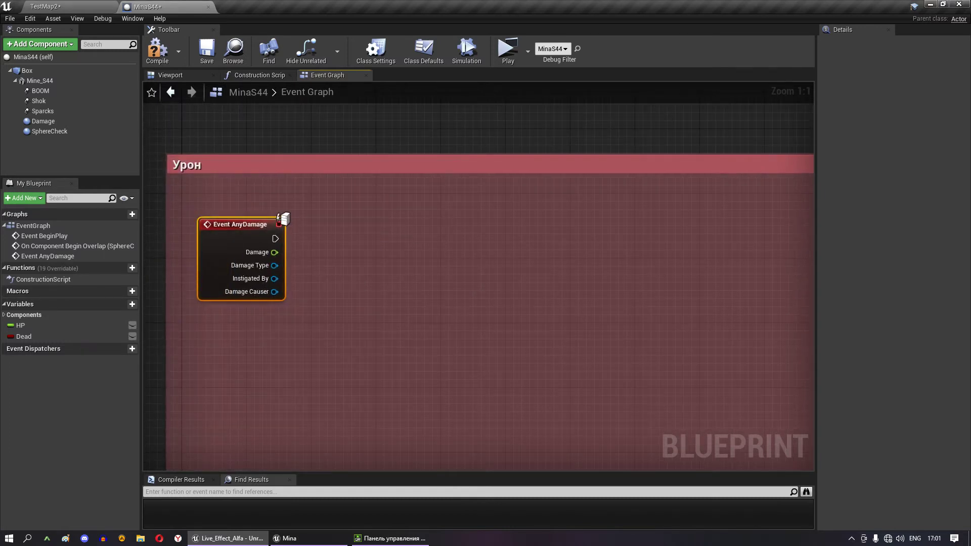
- Wire Event AnyDamage into a new Branch conditioned on the Dead variable
click(385, 260)
mouse_move(276, 238)
mouse_down()
mouse_move(391, 280)
mouse_move(437, 238)
mouse_up()
mouse_move(40, 335)
mouse_down()
mouse_move(411, 272)
mouse_move(413, 256)
mouse_up()
drag(324, 262, 430, 278)
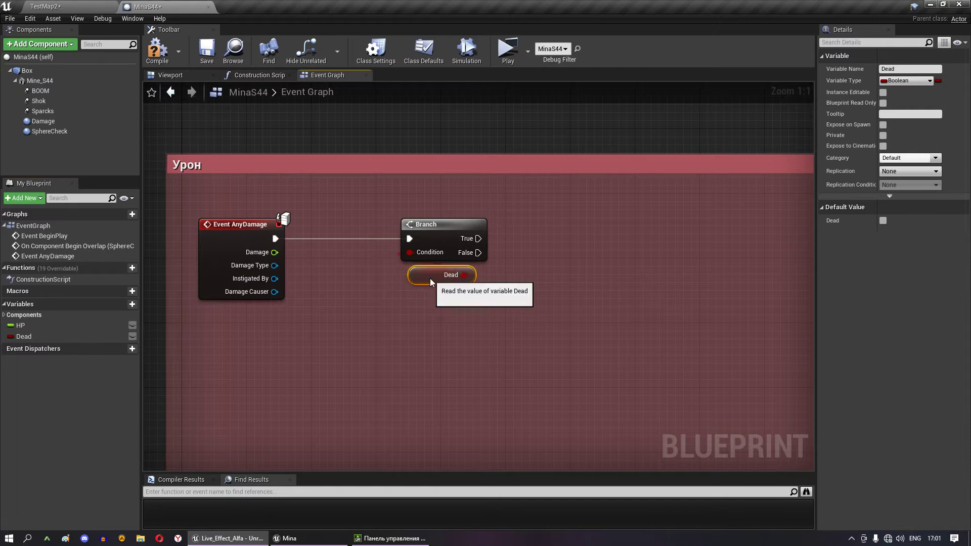
right_drag(509, 265, 225, 267)
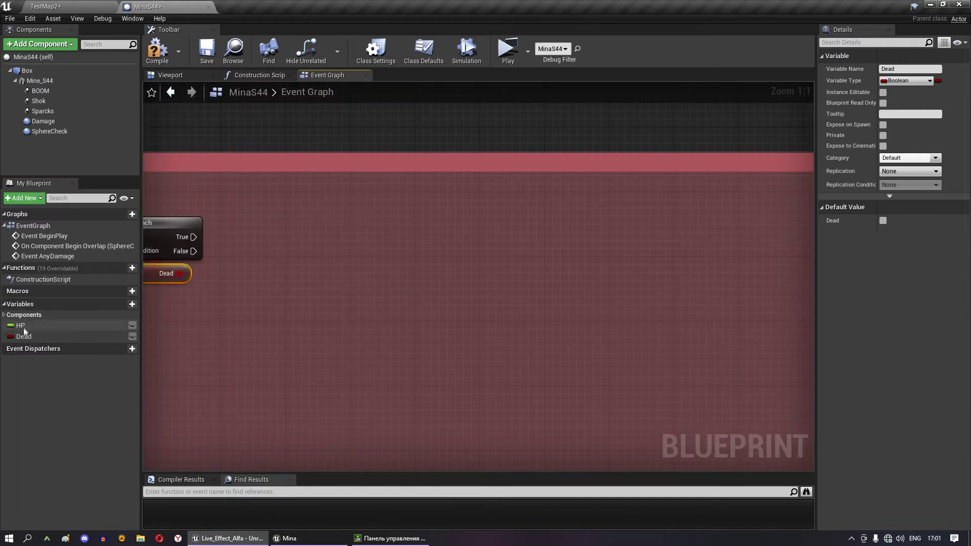
- Place a Get HP node and a SET HP node next to the Branch
drag(23, 331, 191, 314)
click(200, 320)
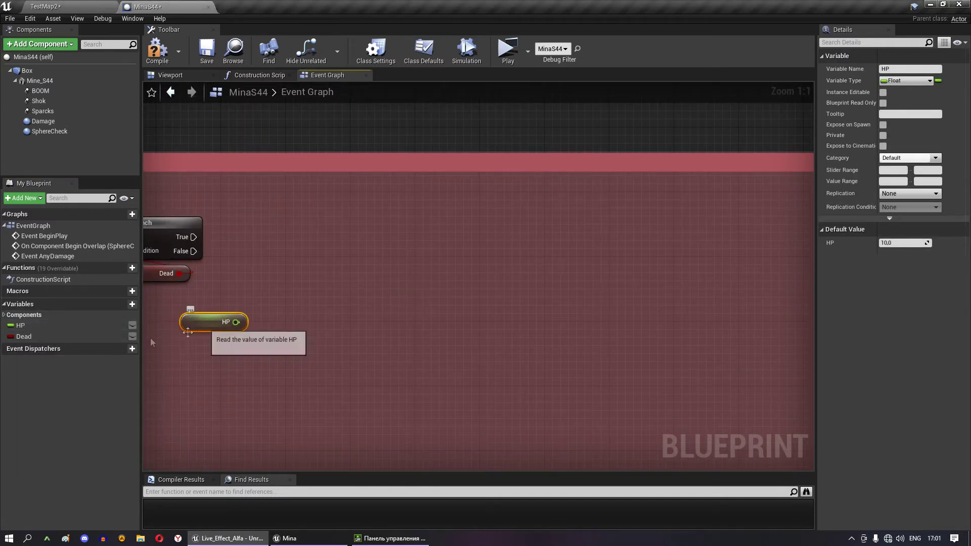
mouse_move(21, 325)
mouse_down()
mouse_move(336, 242)
mouse_move(397, 238)
mouse_up()
click(349, 267)
right_drag(285, 288, 426, 285)
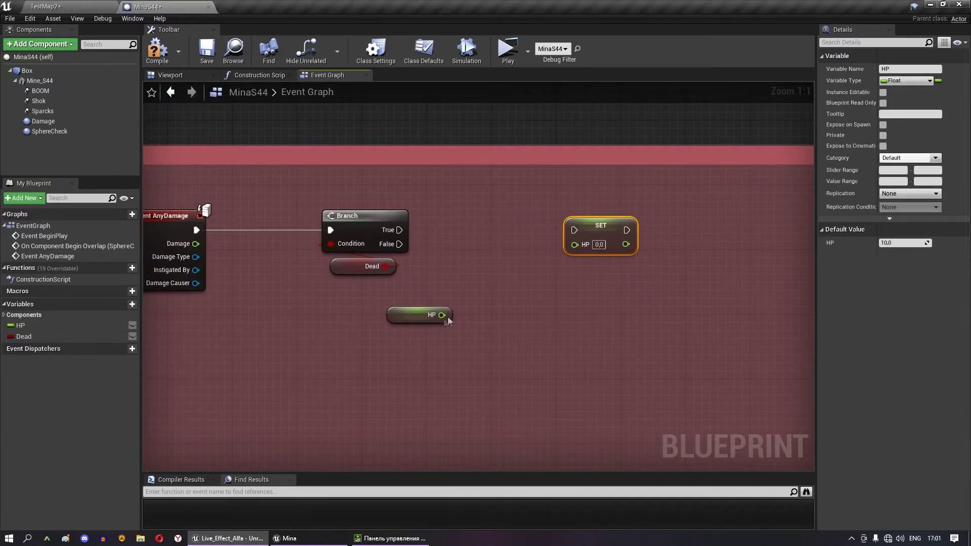
- Add a float subtract node with HP connected to its top input
drag(442, 315, 523, 301)
text(-)
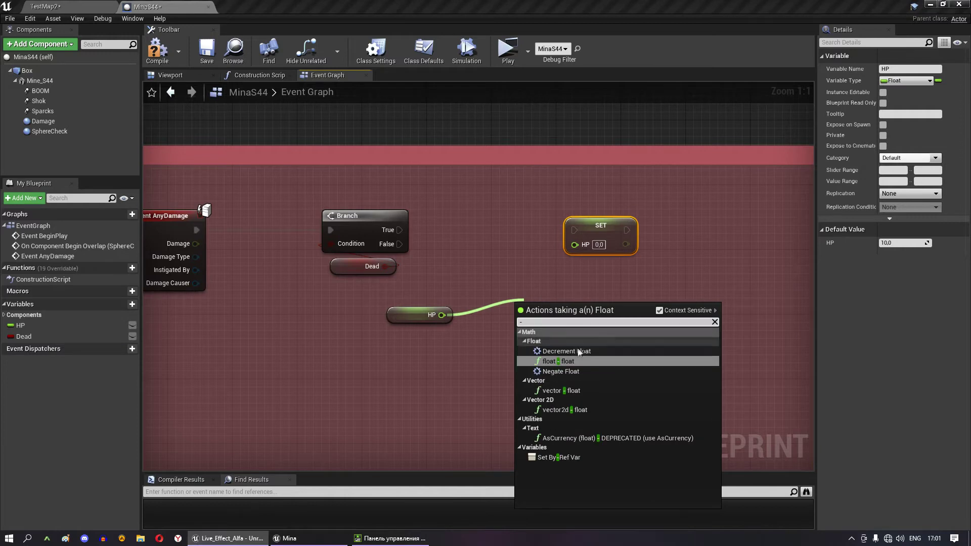
click(575, 361)
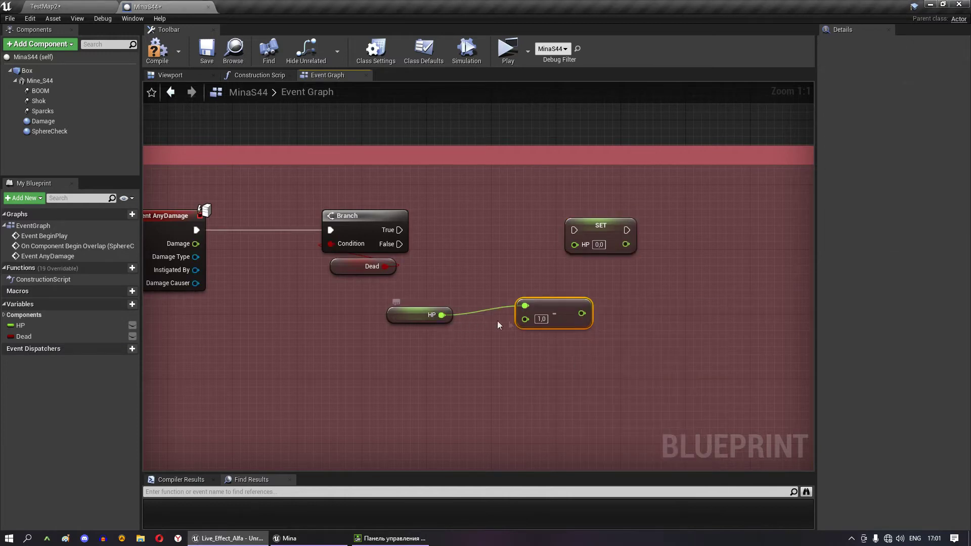
mouse_move(525, 306)
ctrl+mouse_down()
mouse_move(525, 323)
mouse_move(197, 245)
ctrl+mouse_up()
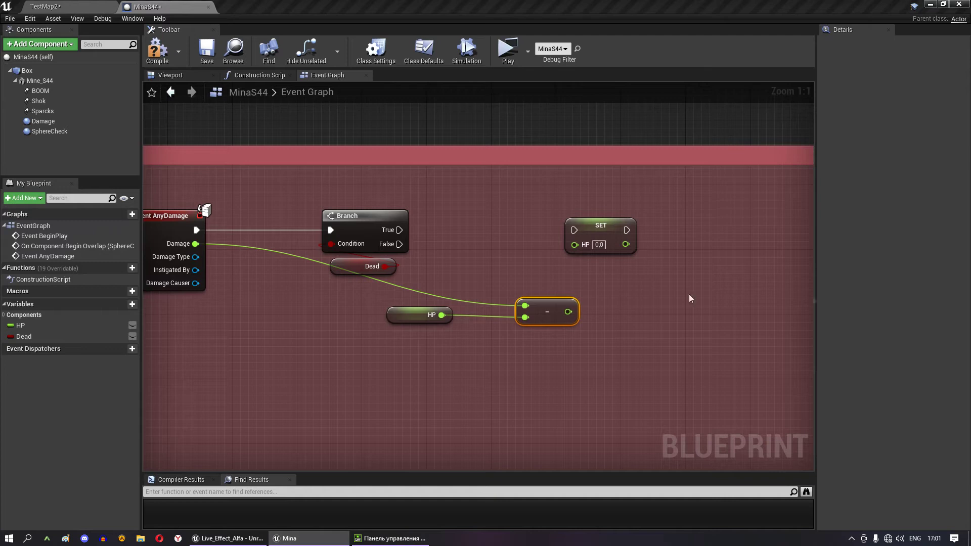
alt+click(525, 307)
ctrl+drag(525, 318, 525, 307)
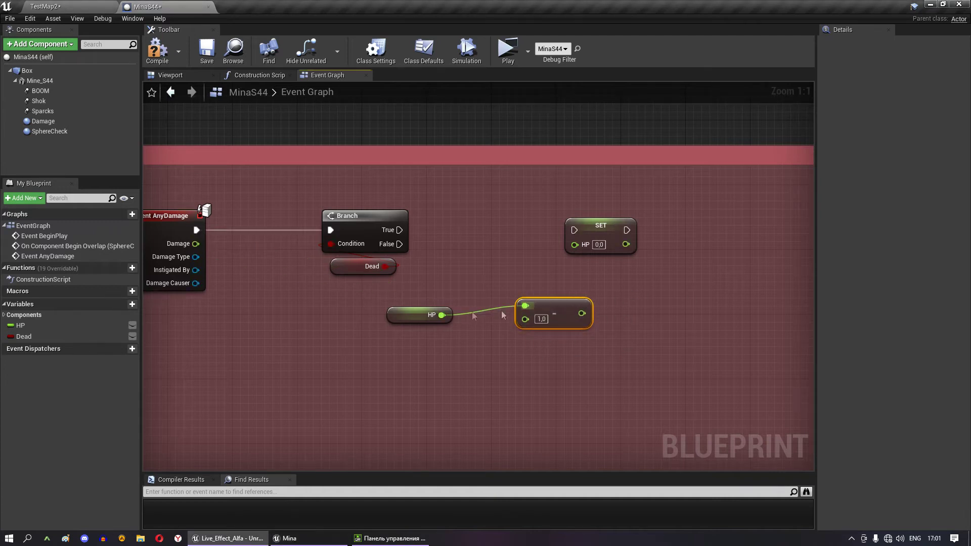
click(410, 317)
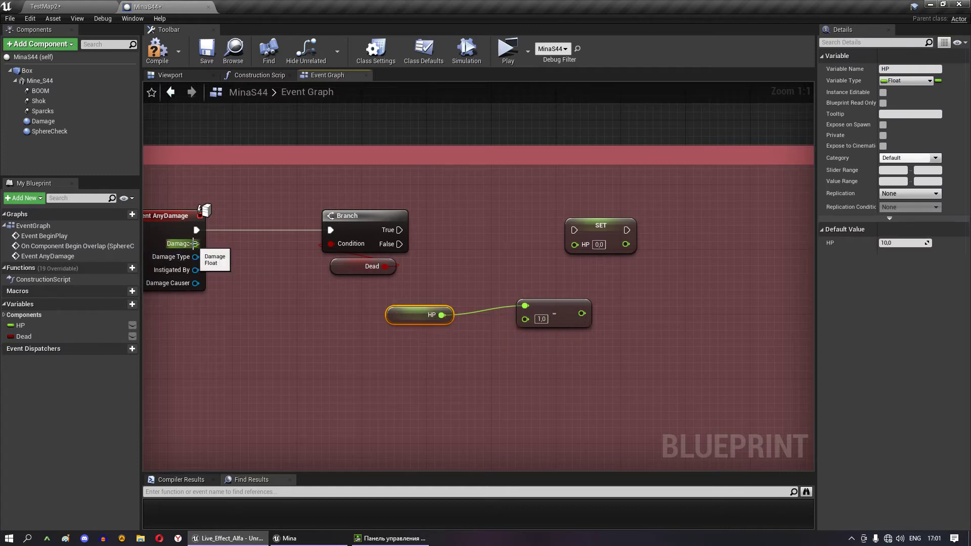
click(436, 314)
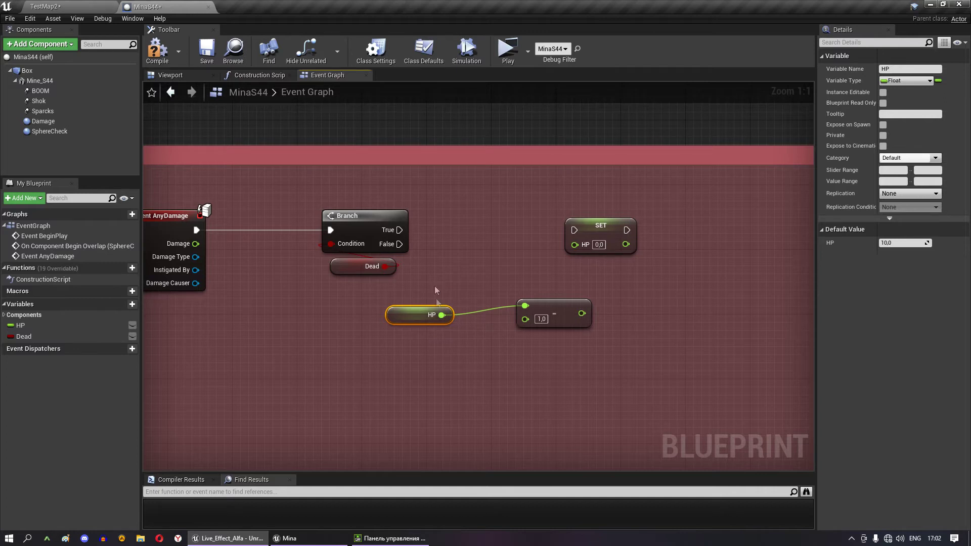
- Subtract Damage from HP, store the result with SET HP, and run it from Branch False
mouse_move(195, 244)
mouse_down()
mouse_move(525, 318)
mouse_move(541, 296)
mouse_up()
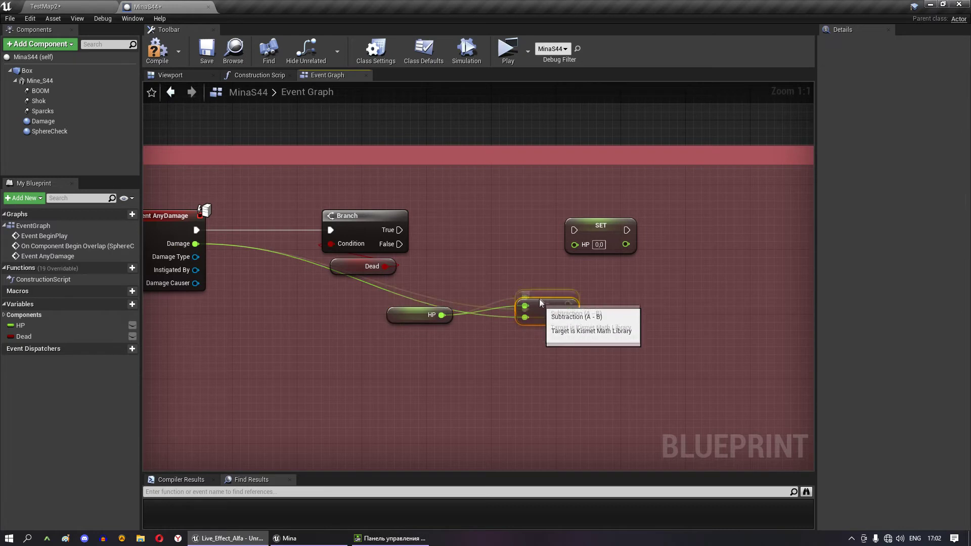
right_drag(681, 280, 357, 285)
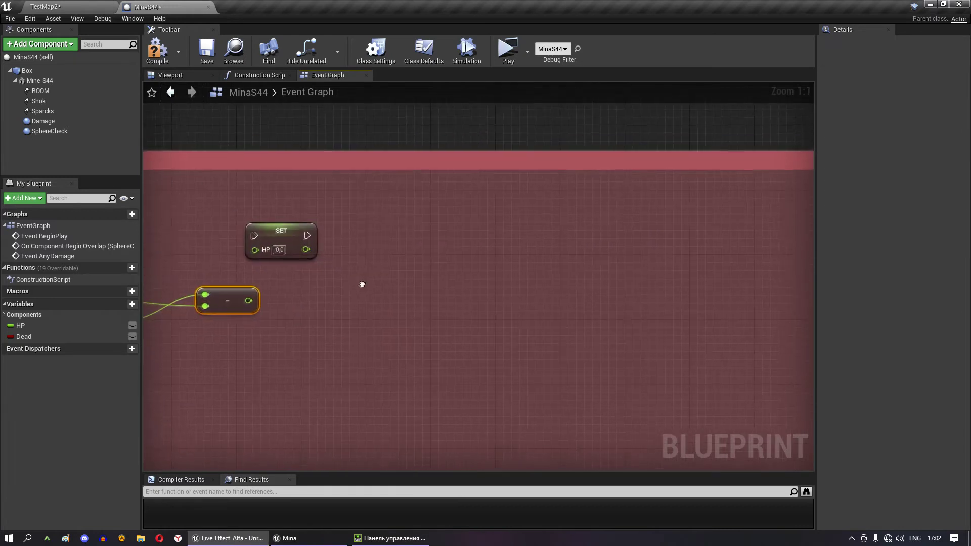
drag(247, 302, 254, 250)
right_drag(260, 262, 456, 263)
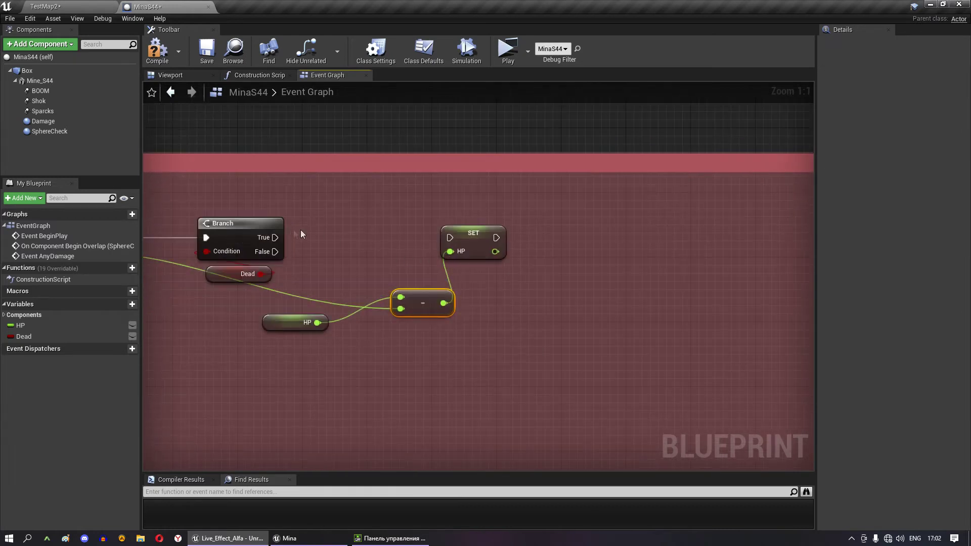
drag(275, 252, 533, 240)
- Add a second Branch after SET HP, driven by HP <= 0.0, and drag in a SET Dead node
drag(317, 322, 422, 347)
text(<)
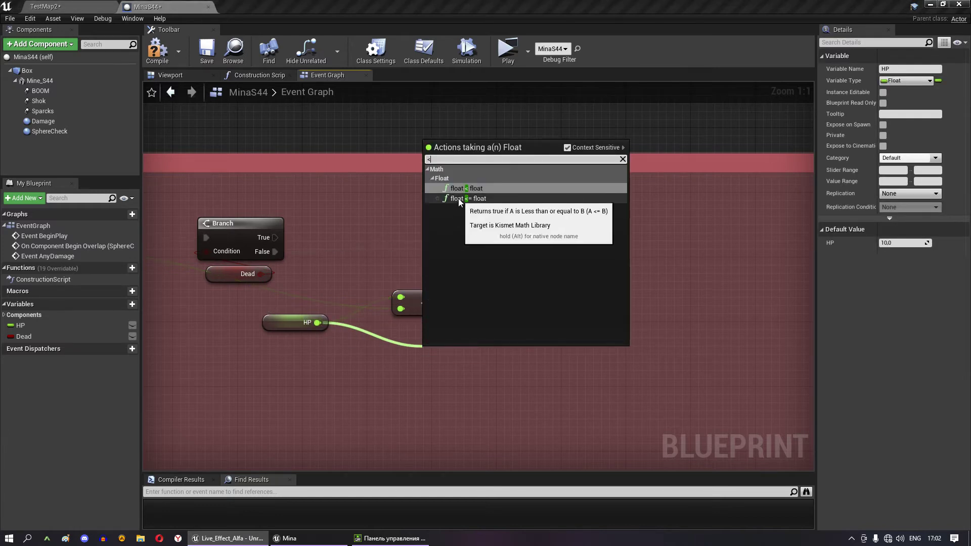
click(459, 199)
mouse_move(499, 364)
mouse_down()
mouse_move(546, 357)
mouse_move(635, 304)
mouse_up()
click(572, 333)
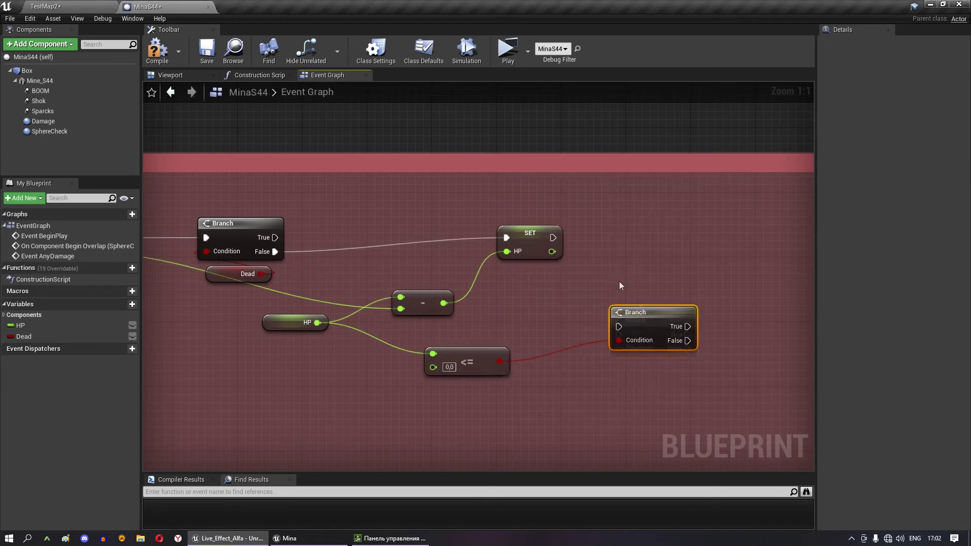
drag(552, 237, 618, 318)
drag(642, 278, 637, 231)
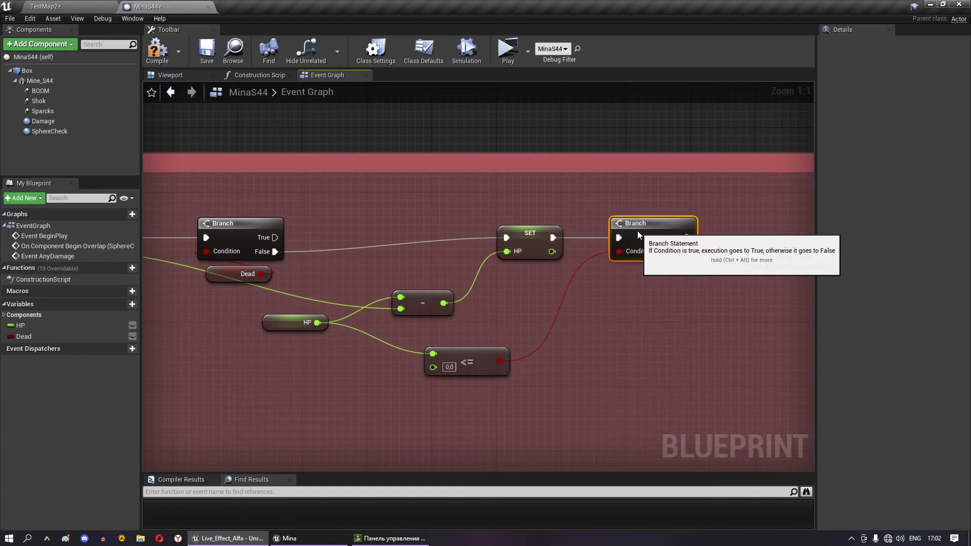
right_drag(730, 276, 570, 287)
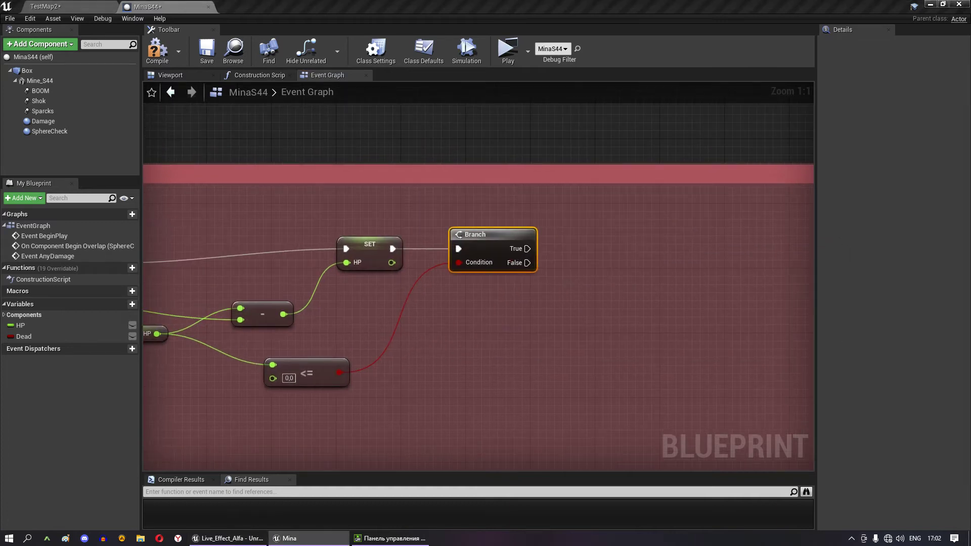
right_drag(619, 244, 535, 241)
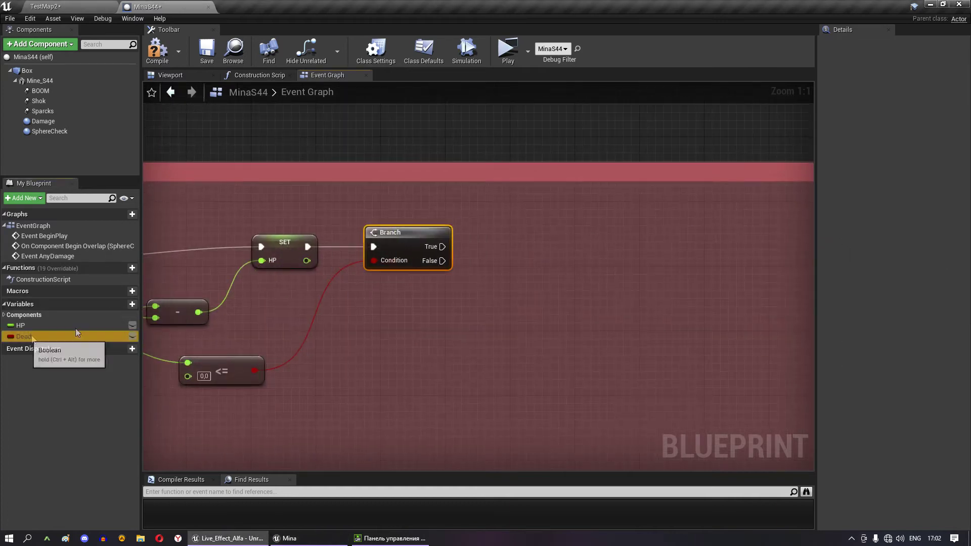
drag(23, 336, 444, 261)
- Set Dead to true and follow it with a Delay of 1.0 second
click(532, 278)
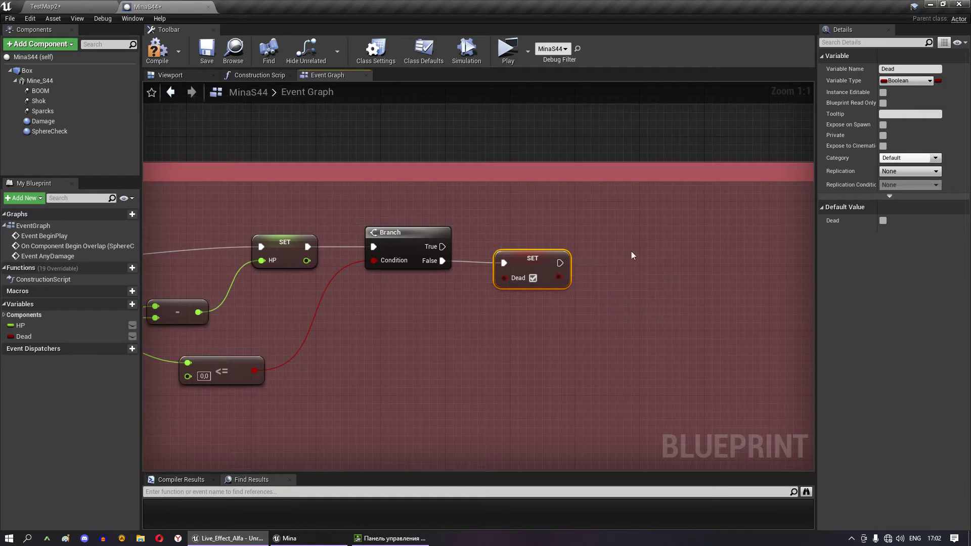
right_drag(631, 252, 493, 247)
click(502, 259)
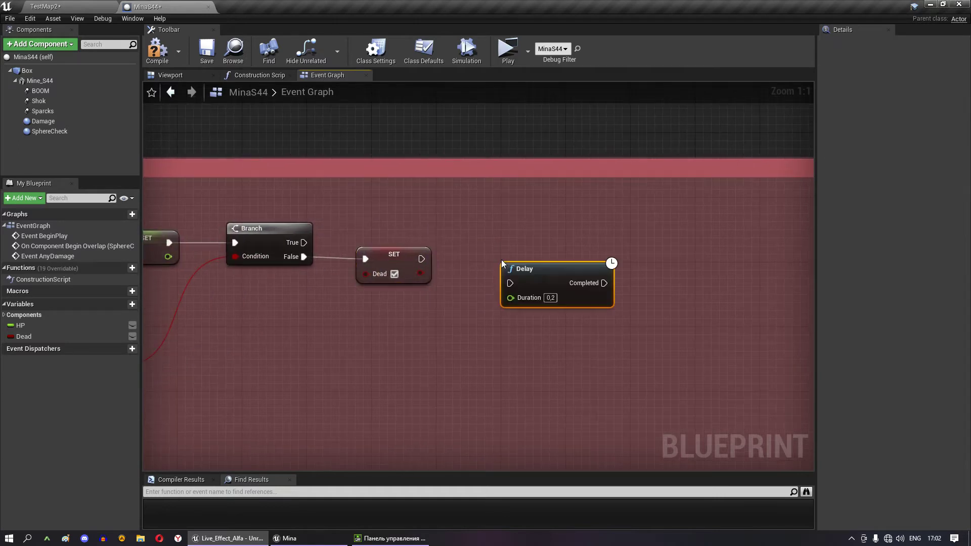
drag(422, 258, 510, 282)
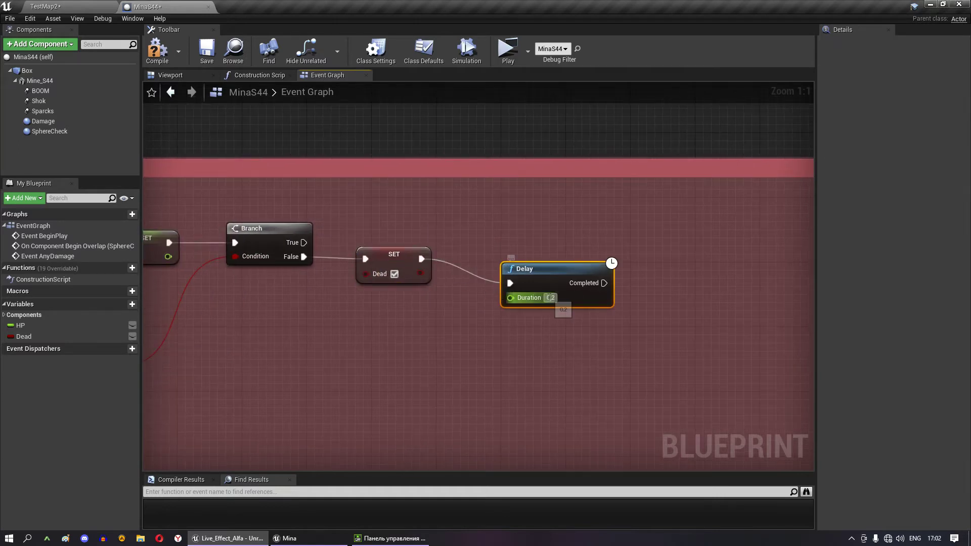
key(BackSpace)
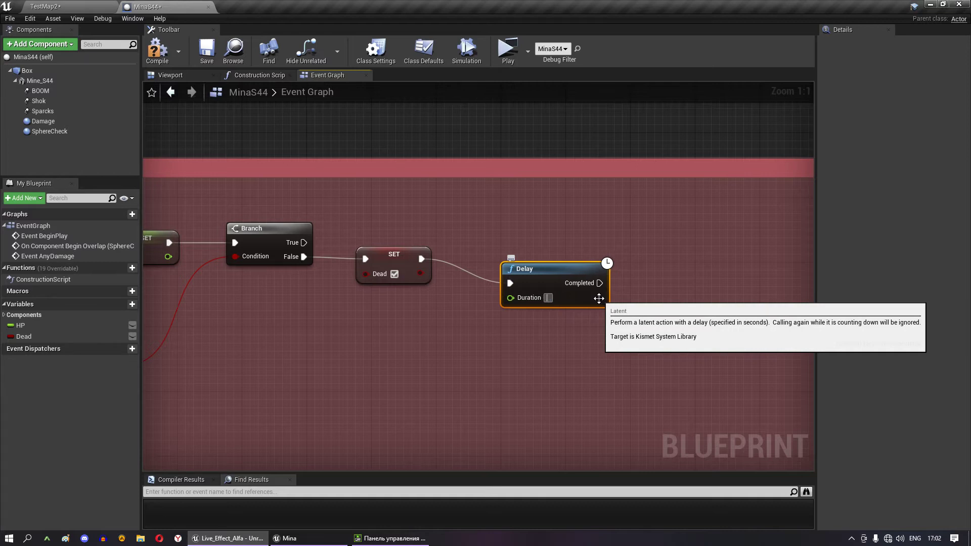
text(1)
drag(563, 272, 538, 248)
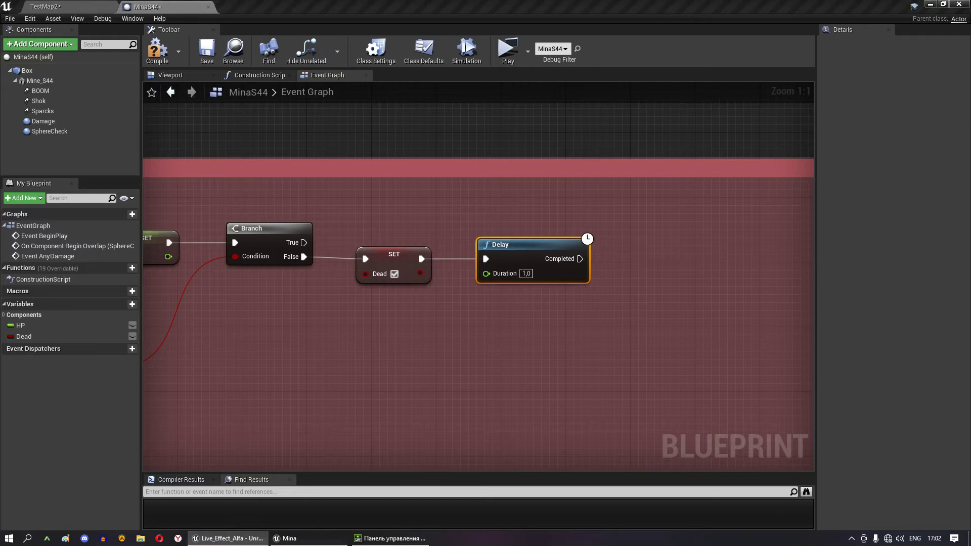
- Shift the Branch, SET Dead and Delay right and add a Sequence node after SET HP
right_drag(278, 204, 411, 186)
mouse_move(411, 186)
mouse_down()
mouse_move(660, 261)
mouse_move(652, 383)
mouse_up()
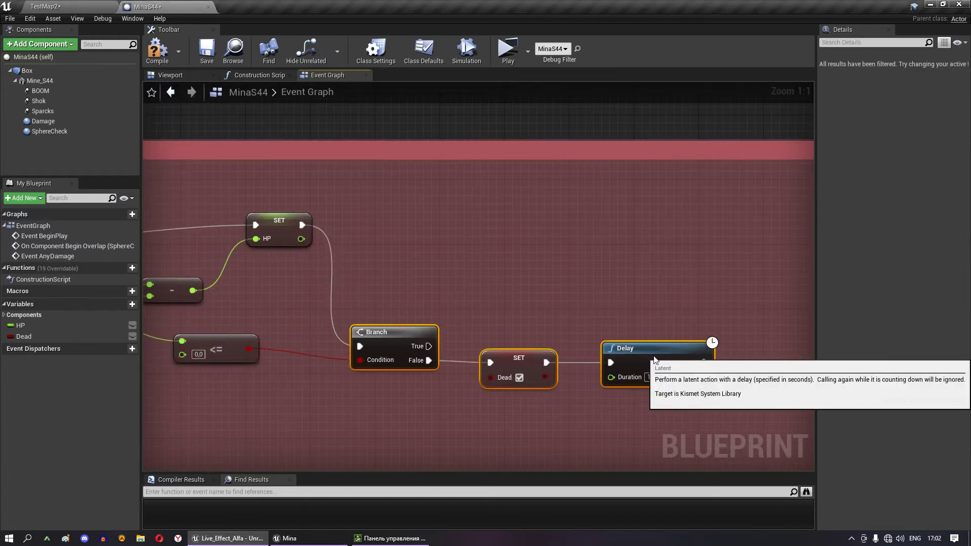
drag(426, 327, 483, 327)
click(427, 306)
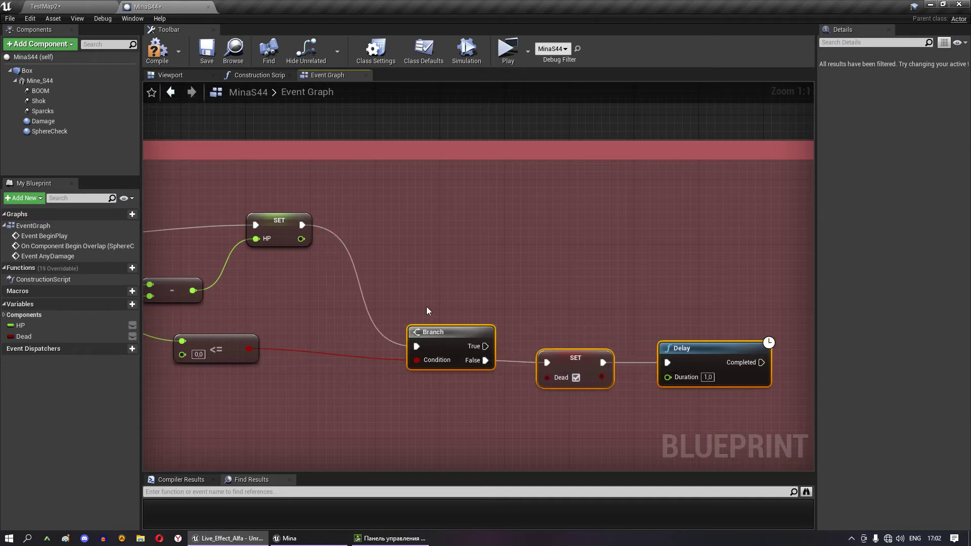
click(389, 234)
right_drag(405, 233, 467, 228)
- Route SET HP into the Sequence and drive the HP Branch from Then 1
drag(467, 229, 447, 234)
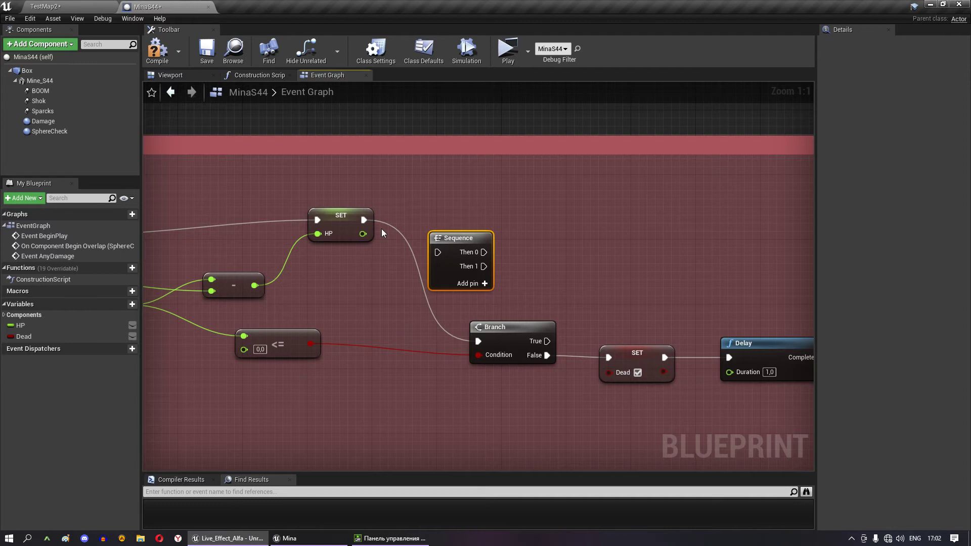
drag(363, 220, 438, 252)
mouse_move(457, 244)
mouse_down()
mouse_move(433, 211)
mouse_move(478, 341)
mouse_up()
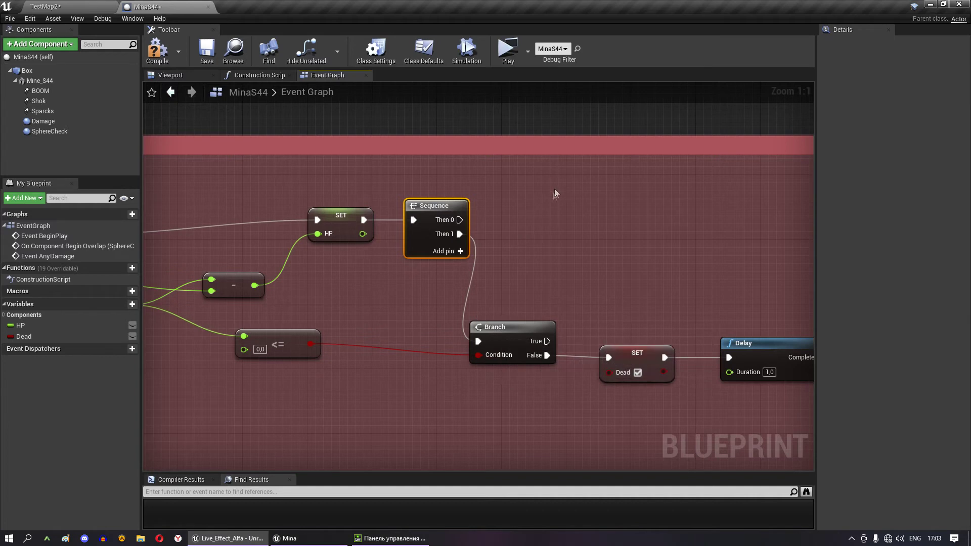
- Paste Play Sound at Location with GetActorLocation and fire it from Sequence Then 0
key(ctrl+v)
drag(607, 149, 607, 173)
drag(460, 219, 567, 188)
click(663, 328)
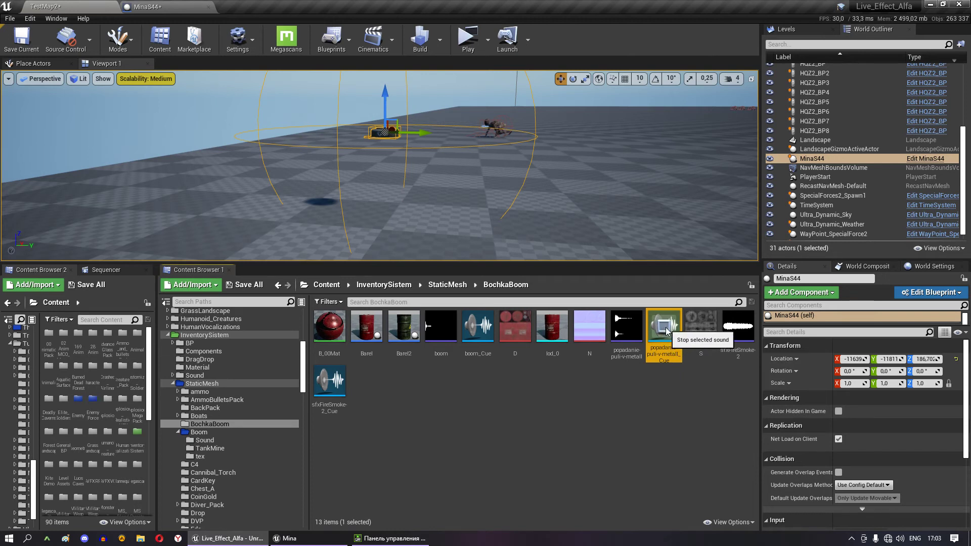
click(163, 10)
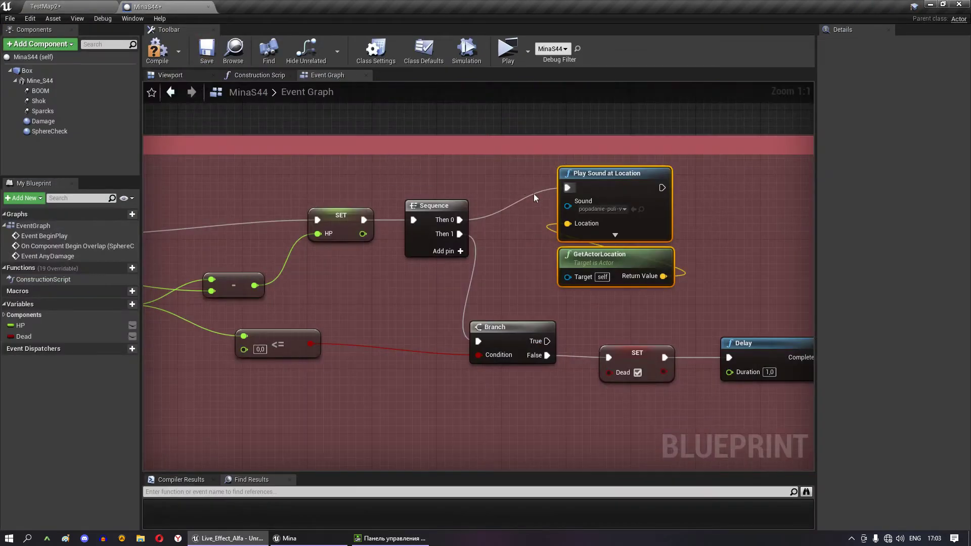
right_drag(533, 194, 624, 191)
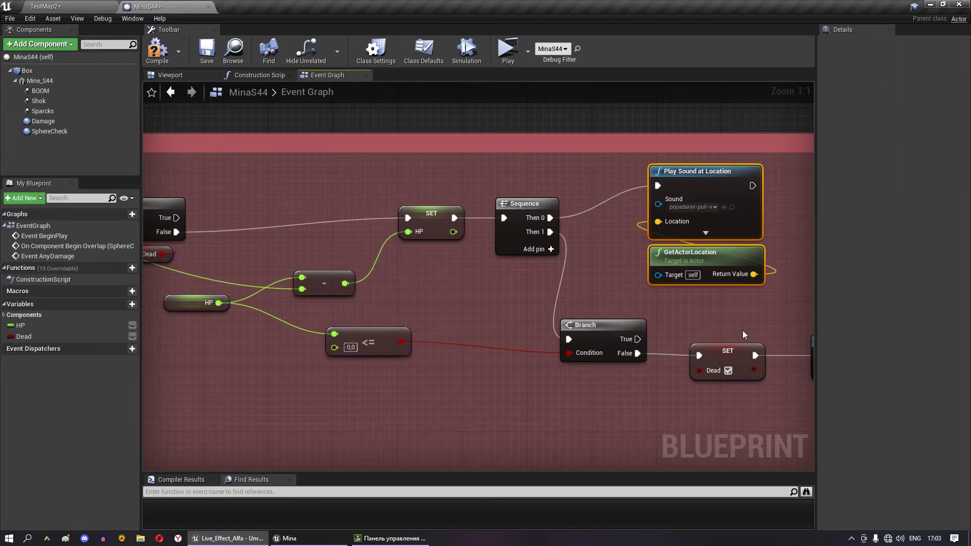
right_drag(742, 330, 490, 317)
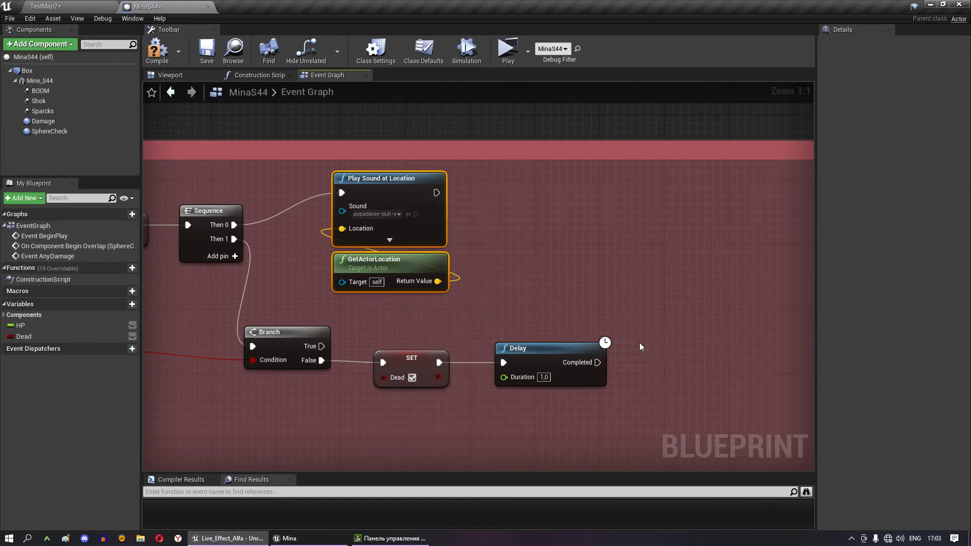
right_drag(640, 347, 525, 337)
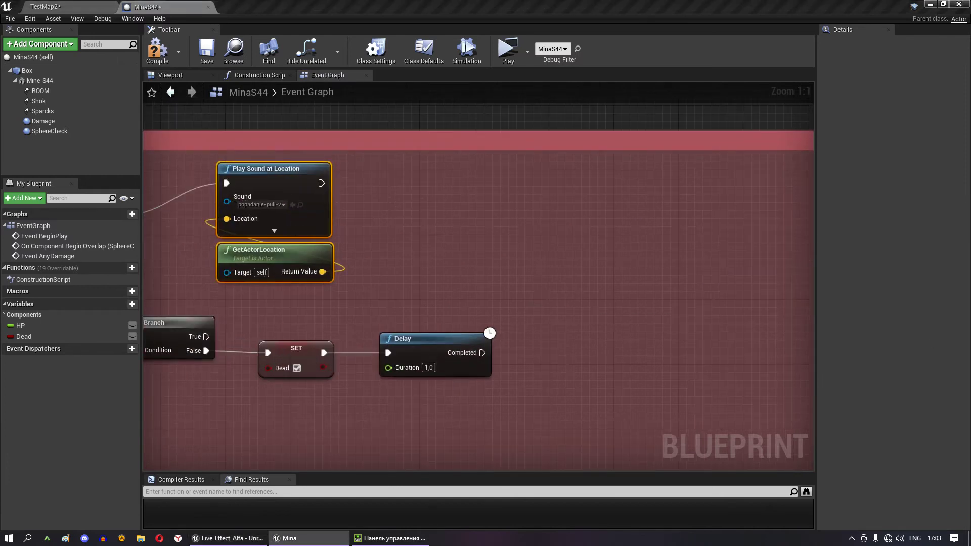
scroll(415, 342, down, 7)
scroll(425, 349, up, 2)
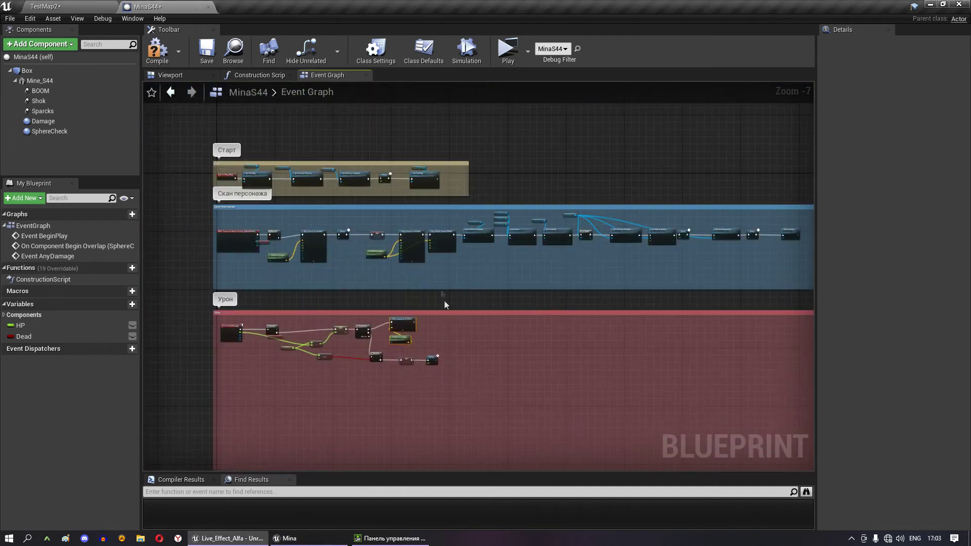
scroll(428, 359, up, 3)
scroll(425, 298, down, 2)
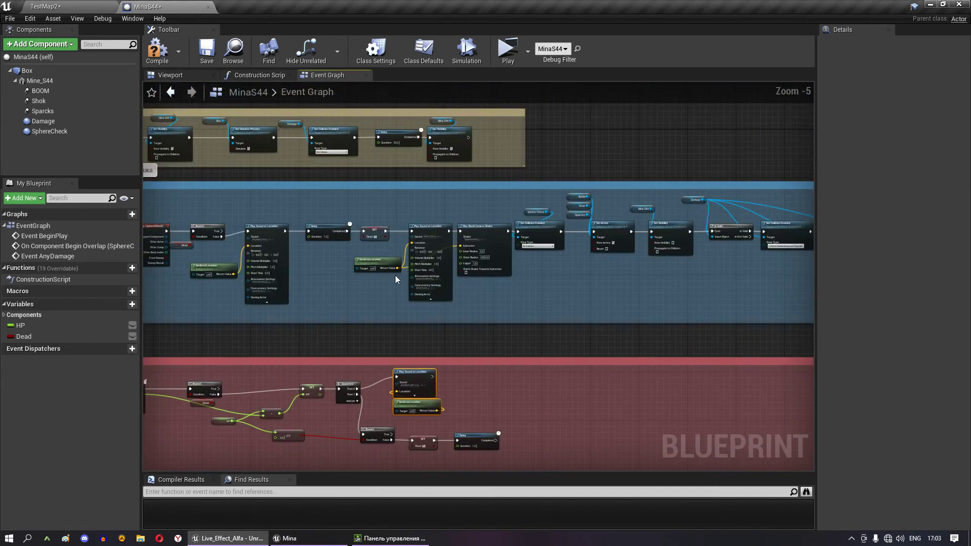
mouse_move(396, 190)
mouse_down()
mouse_move(894, 251)
mouse_move(668, 290)
mouse_move(662, 320)
mouse_up()
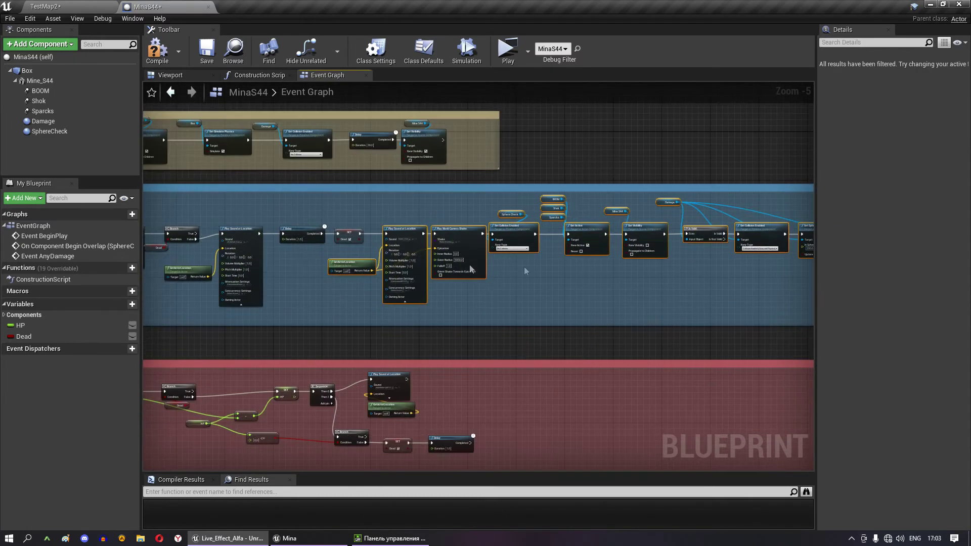
right_drag(661, 319, 550, 217)
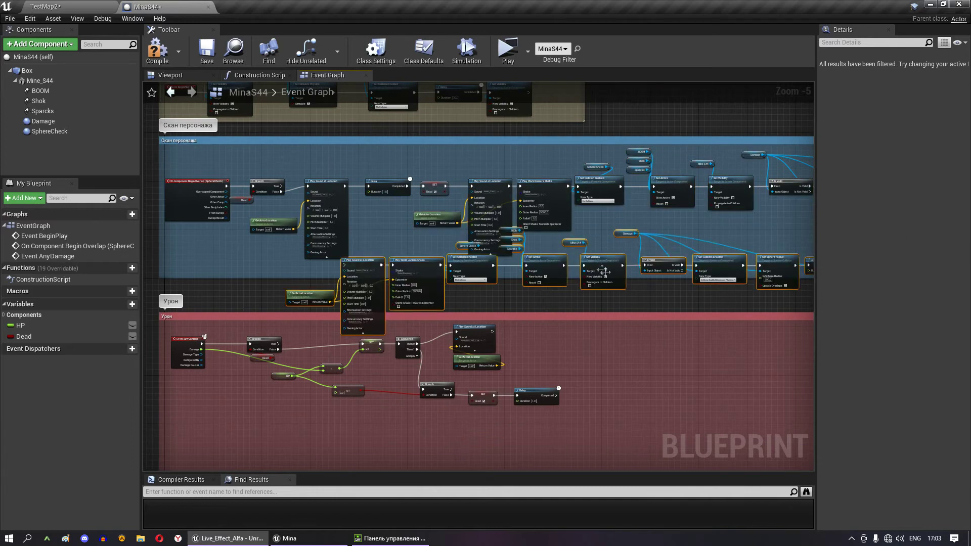
right_drag(627, 273, 710, 512)
scroll(658, 354, up, 3)
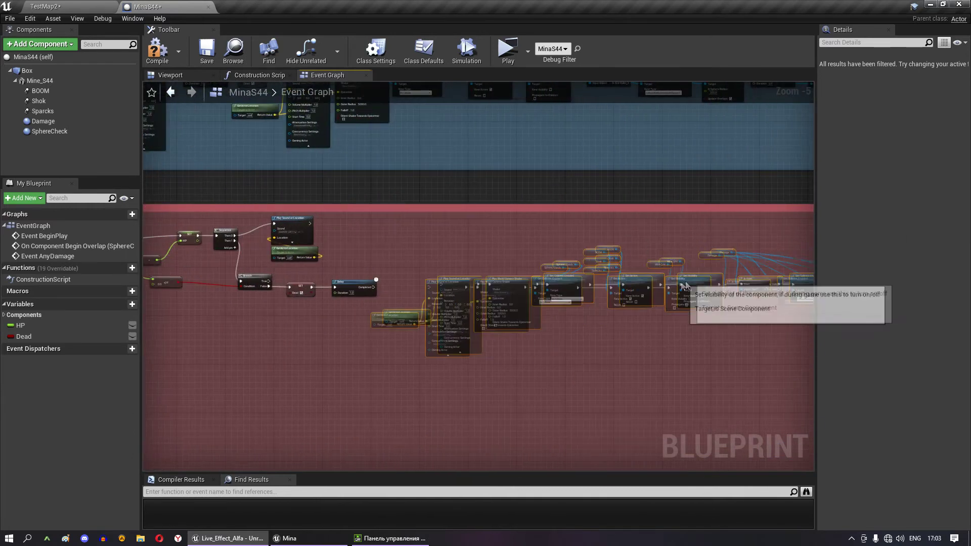
scroll(385, 289, up, 3)
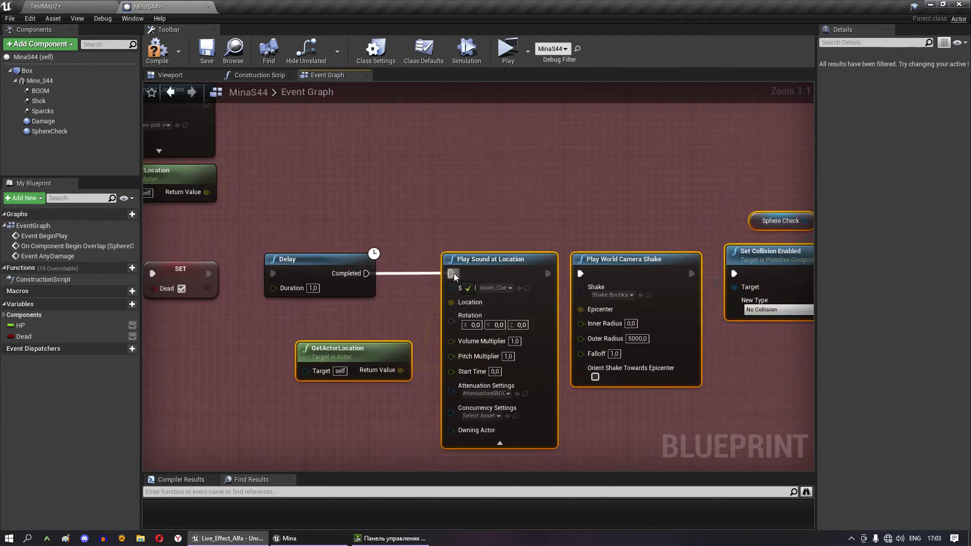
scroll(453, 273, down, 4)
right_drag(480, 258, 378, 265)
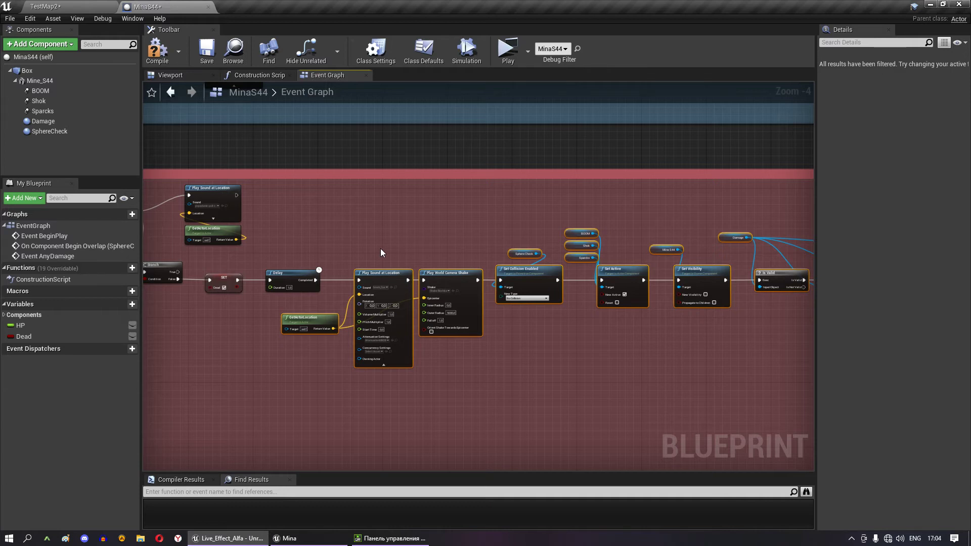
scroll(479, 248, up, 2)
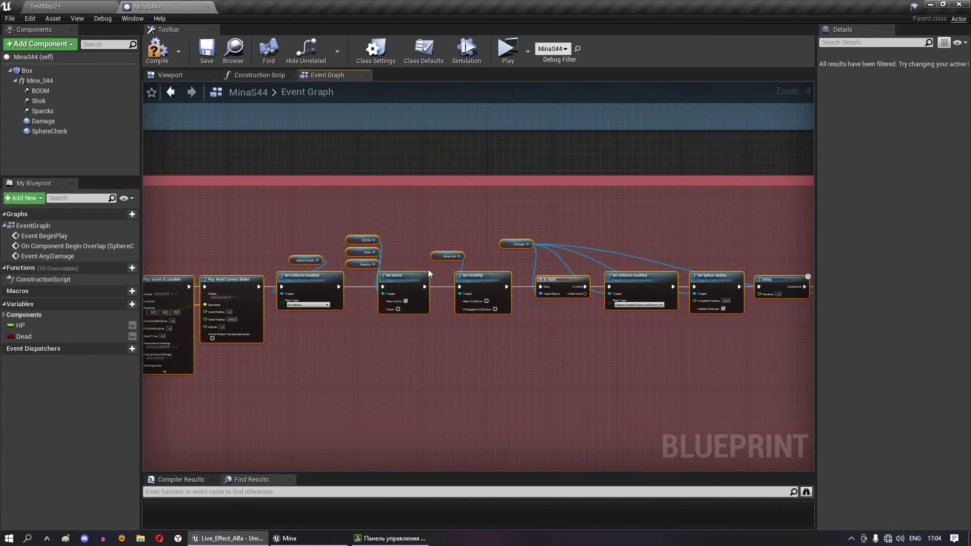
scroll(428, 269, up, 2)
right_drag(647, 249, 296, 249)
scroll(296, 249, down, 4)
mouse_move(273, 192)
mouse_down()
mouse_move(681, 366)
mouse_move(750, 365)
mouse_up()
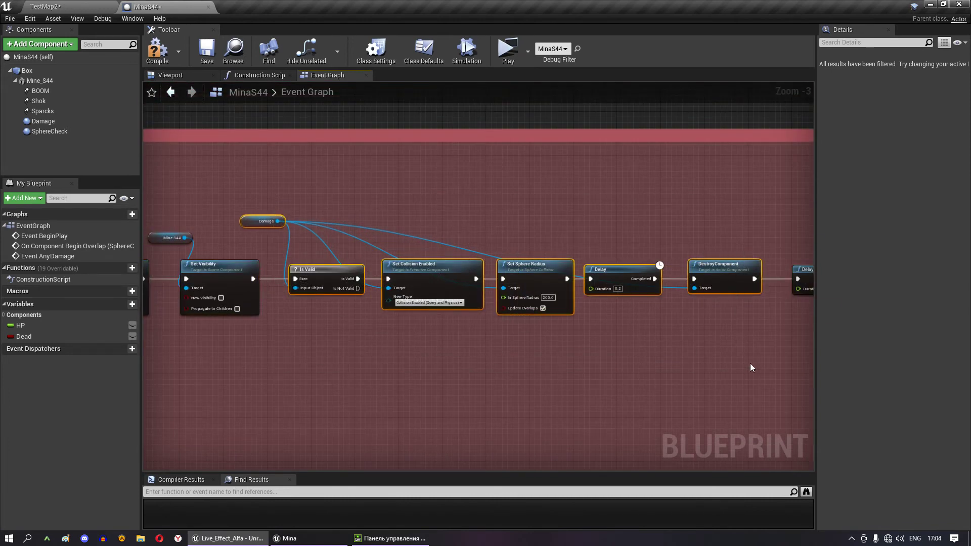
mouse_move(685, 286)
right_down()
mouse_move(306, 286)
mouse_move(608, 297)
right_up()
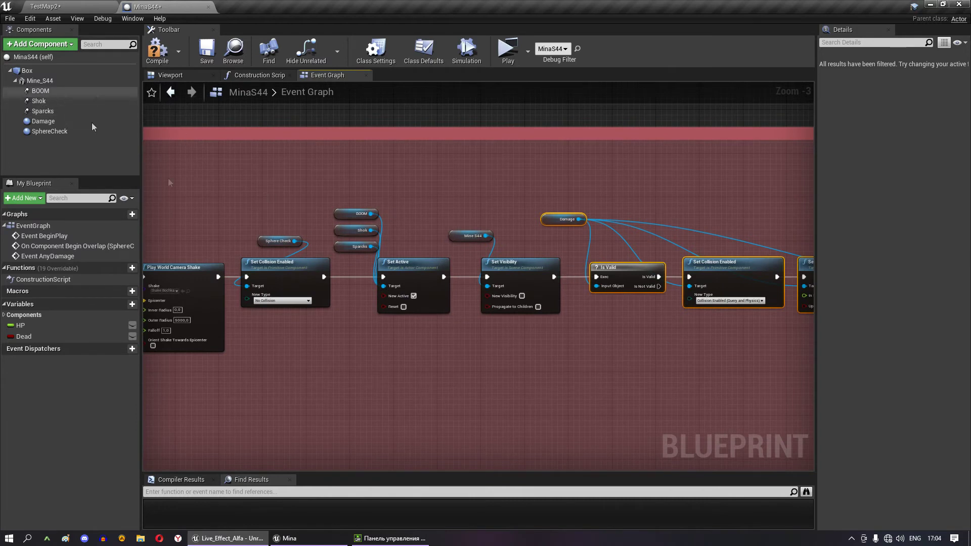
scroll(469, 229, up, 3)
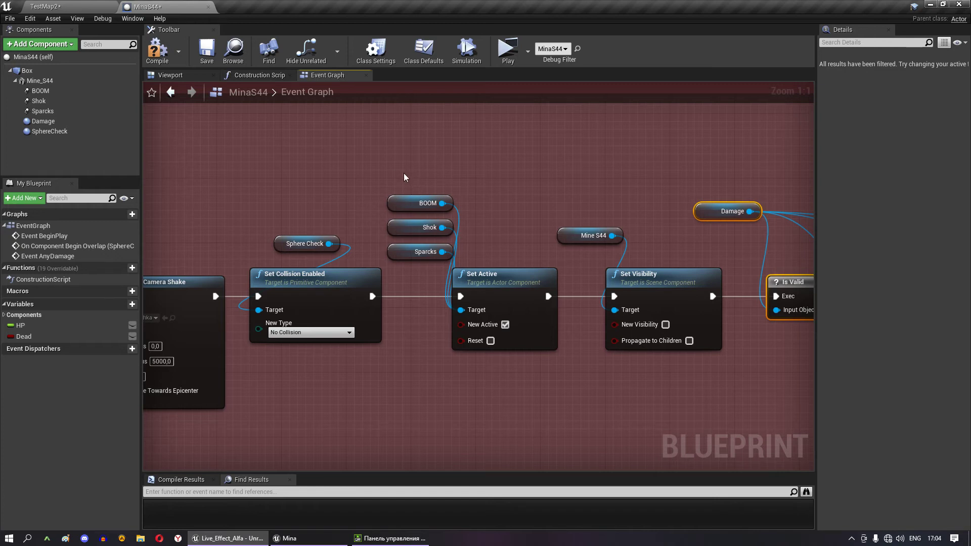
scroll(421, 282, down, 7)
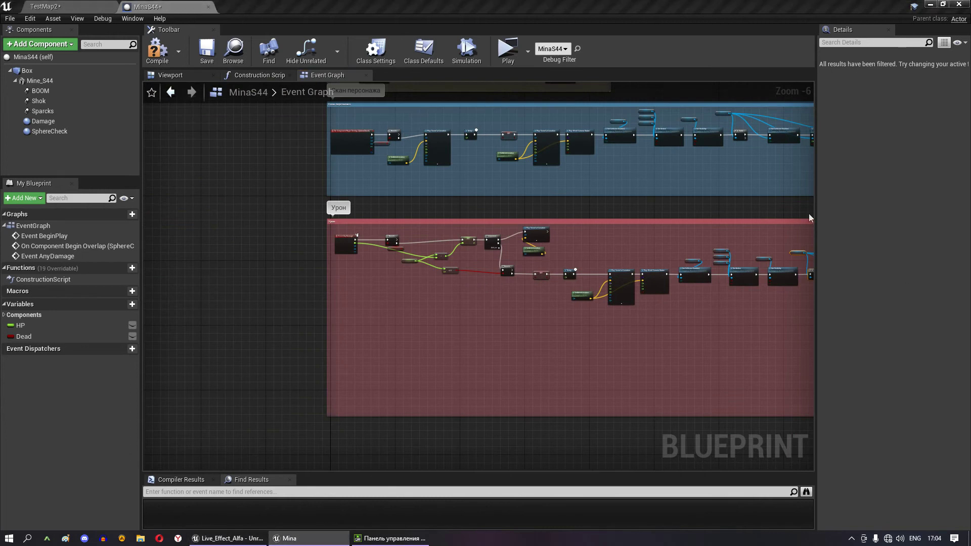
- Add an OnComponentBeginOverlap event for the Damage component
click(43, 121)
right_click(45, 123)
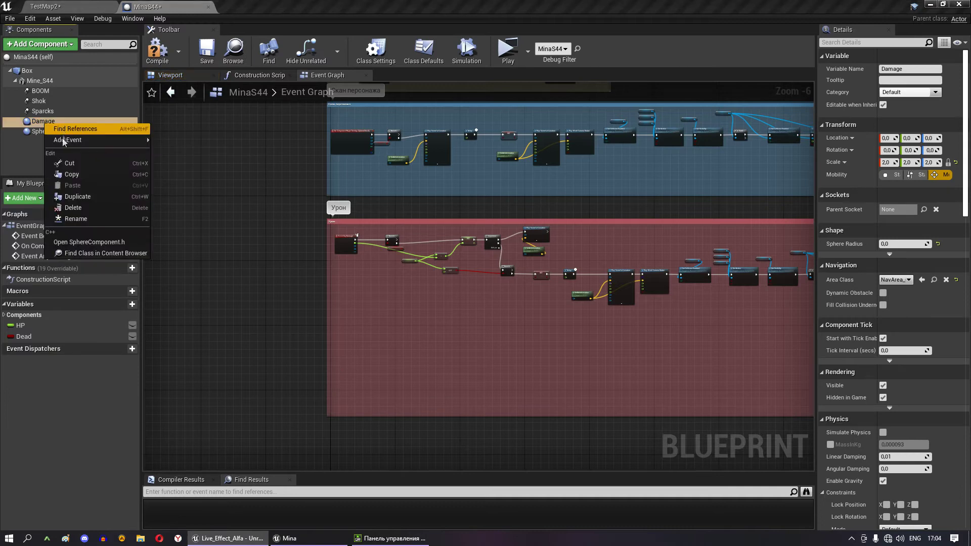
mouse_move(65, 141)
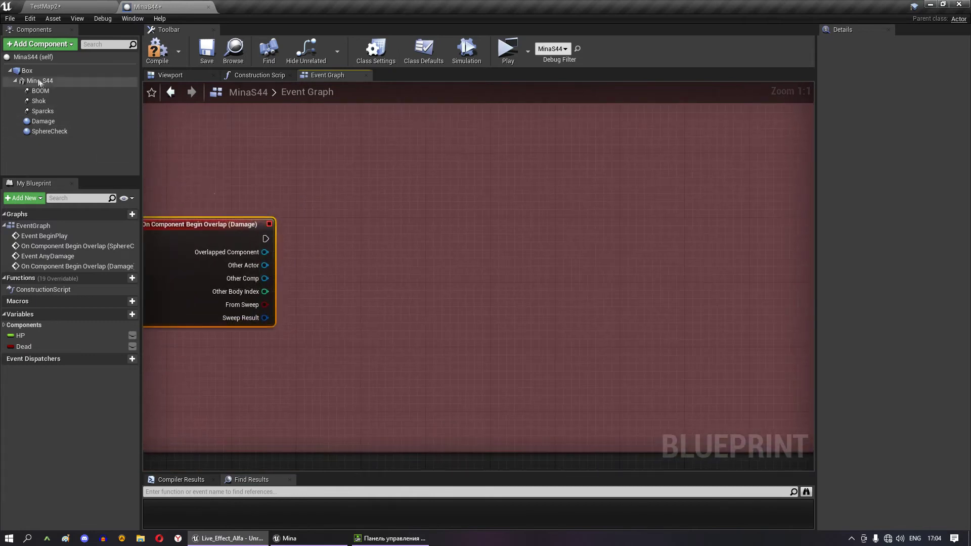
- Drop a Damage reference and attach GetWorldLocation to it, deleting a mistaken SetWorldLocation node
mouse_move(43, 122)
mouse_down()
mouse_move(310, 223)
mouse_move(298, 305)
mouse_move(443, 268)
mouse_up()
text(w)
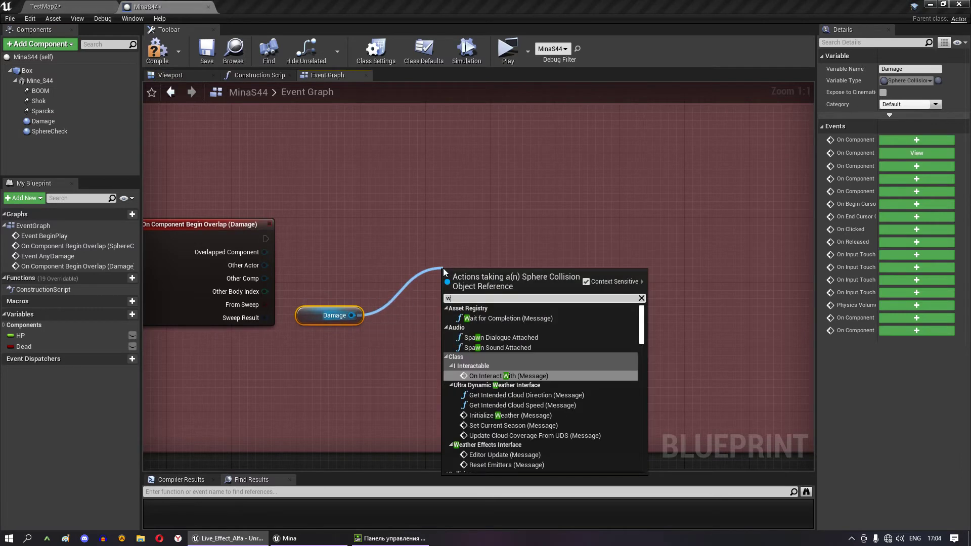
text(orl)
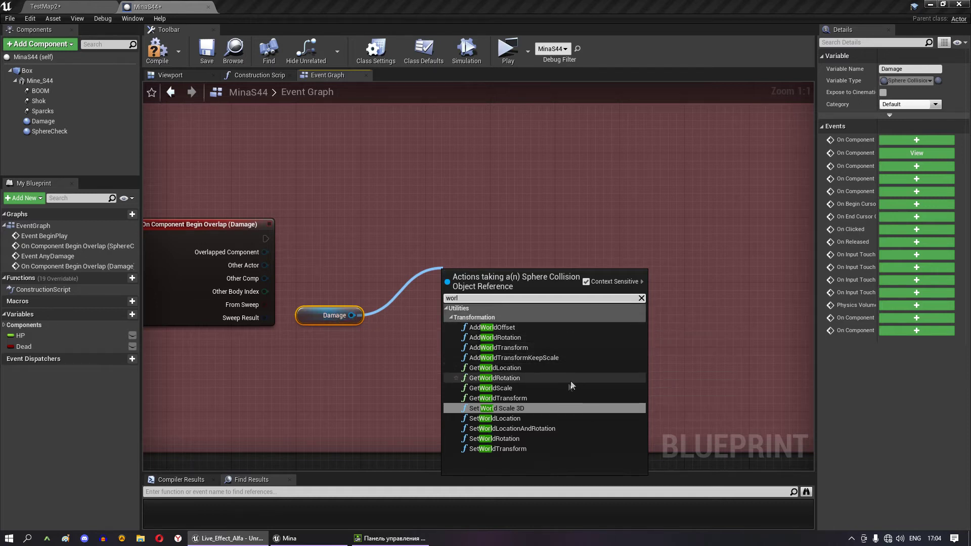
click(524, 419)
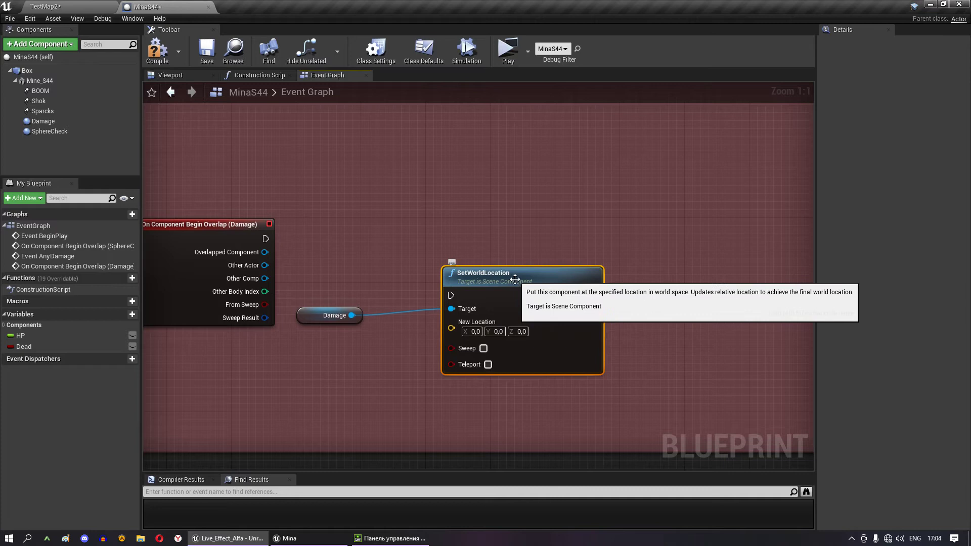
key(Delete)
drag(351, 316, 447, 286)
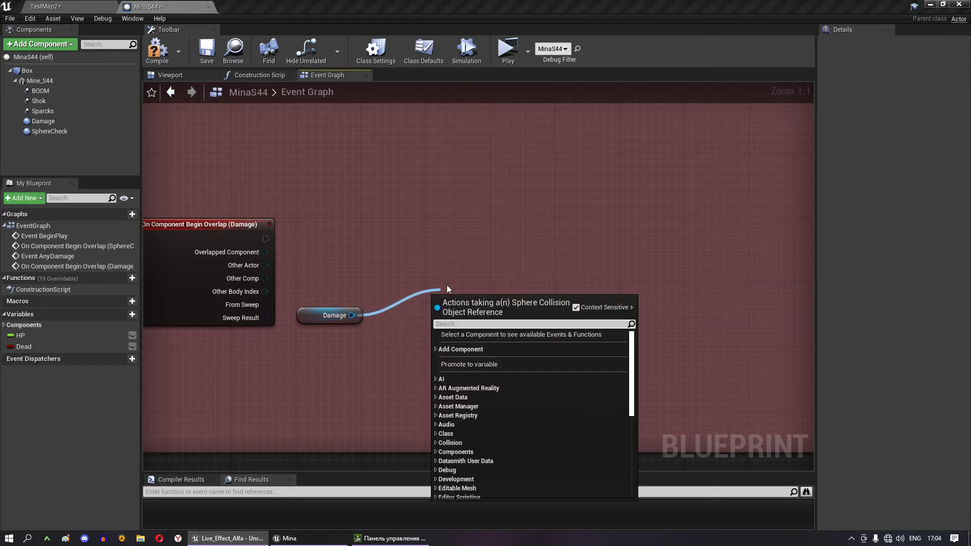
text(geyt)
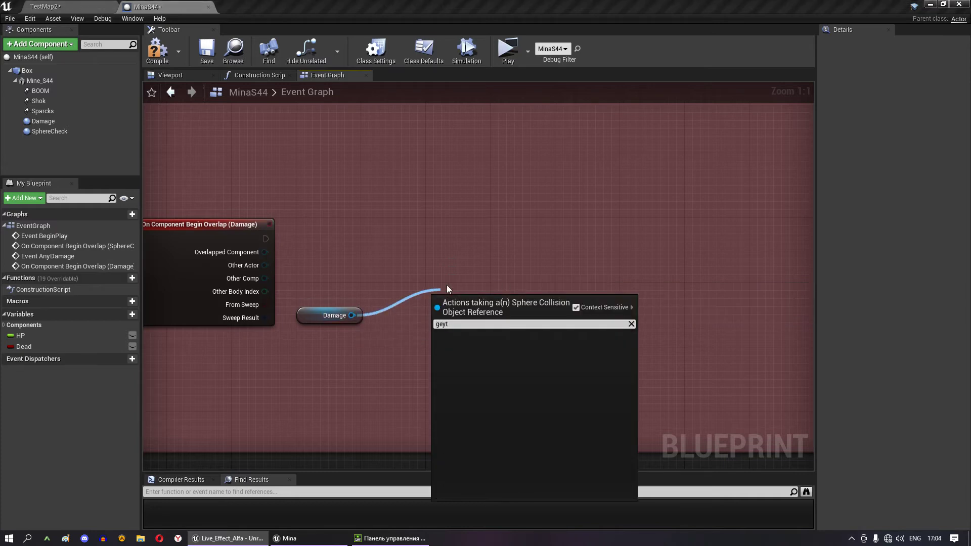
key(BackSpace)
key(BackSpace)
text(t)
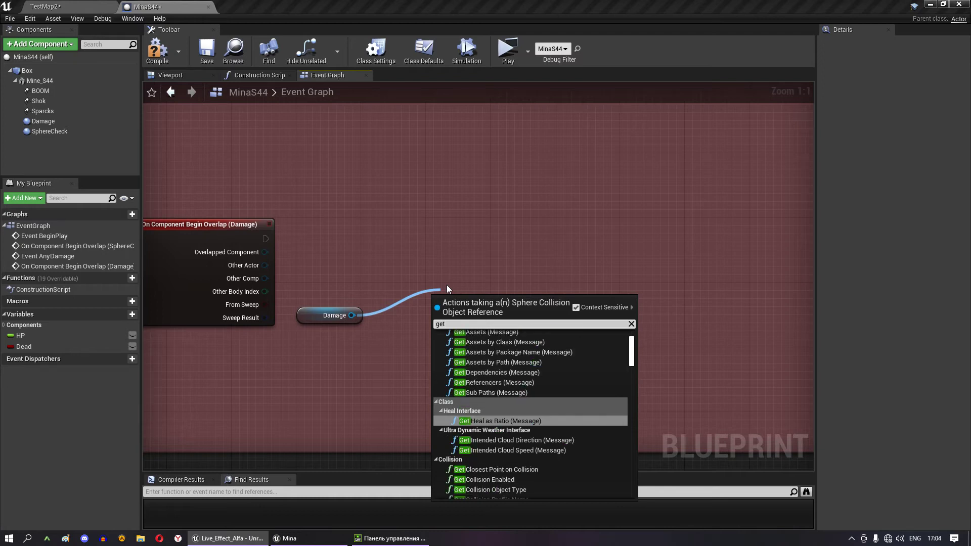
text( e)
key(BackSpace)
text(worl)
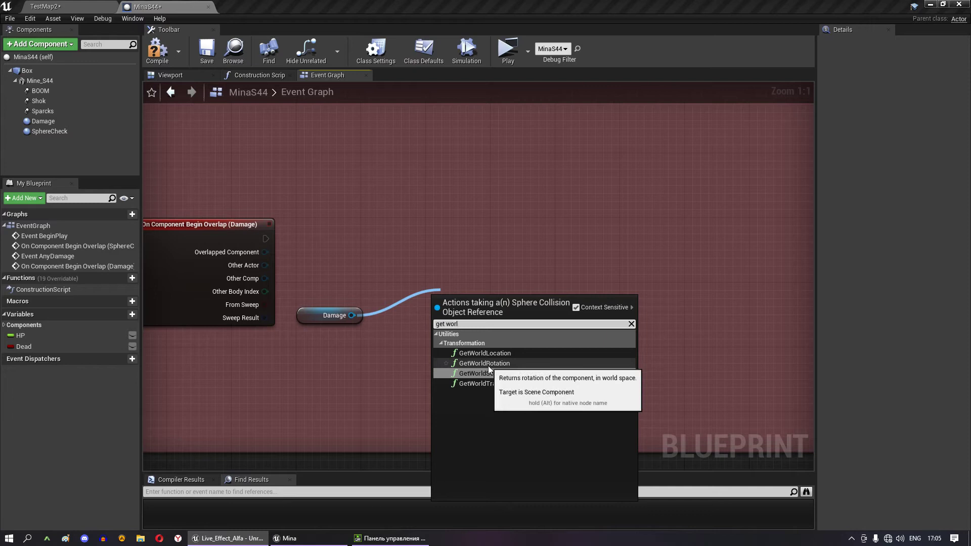
click(485, 353)
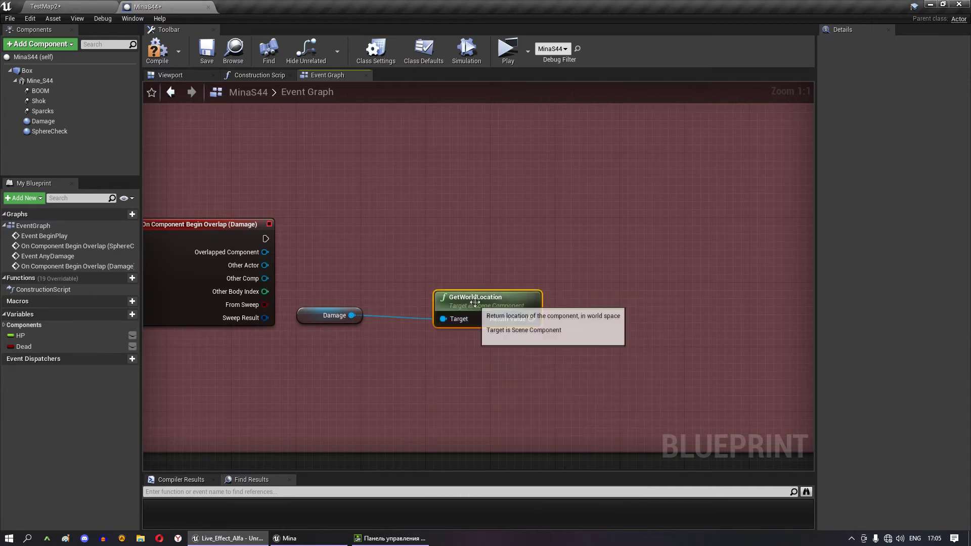
- Get Damage's forward vector and multiply it by a float of 200
drag(351, 315, 416, 347)
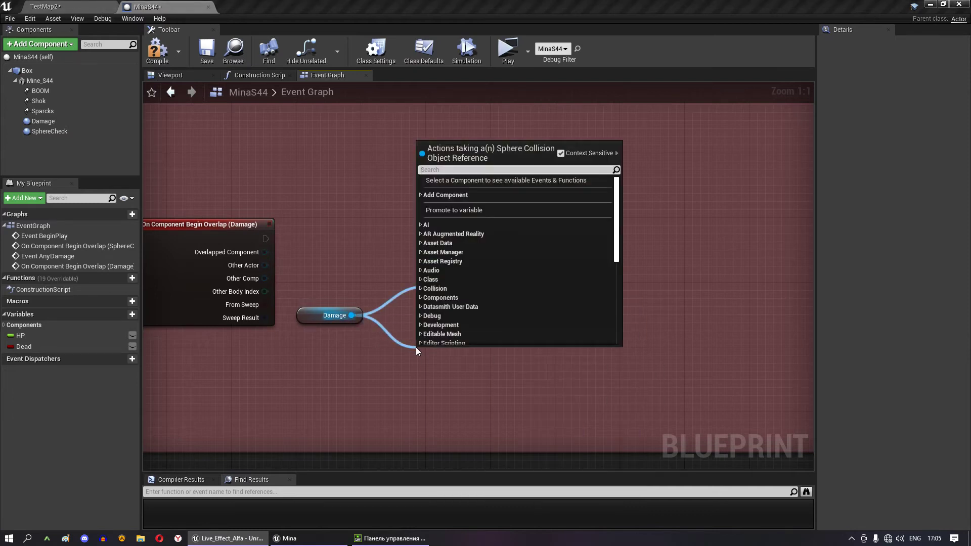
text(forward)
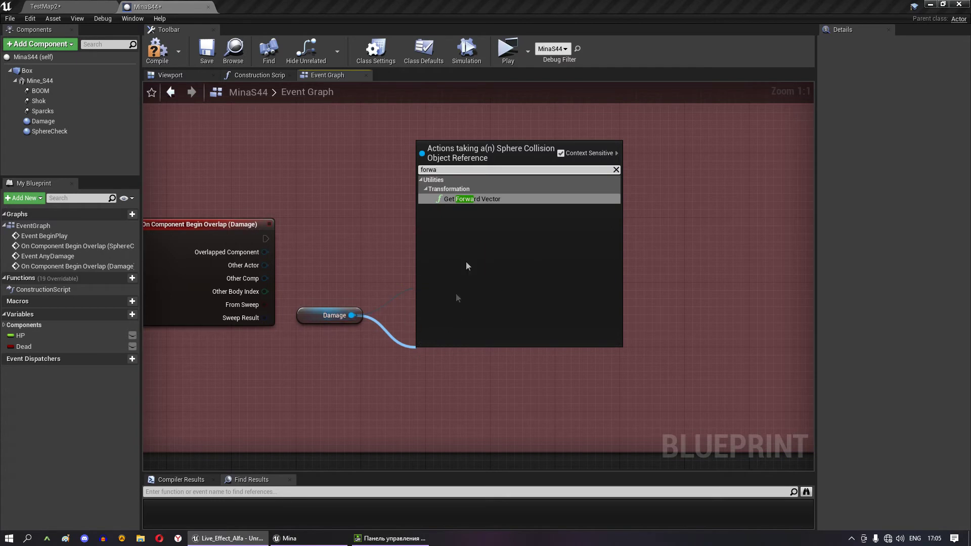
click(485, 201)
right_drag(573, 287, 504, 272)
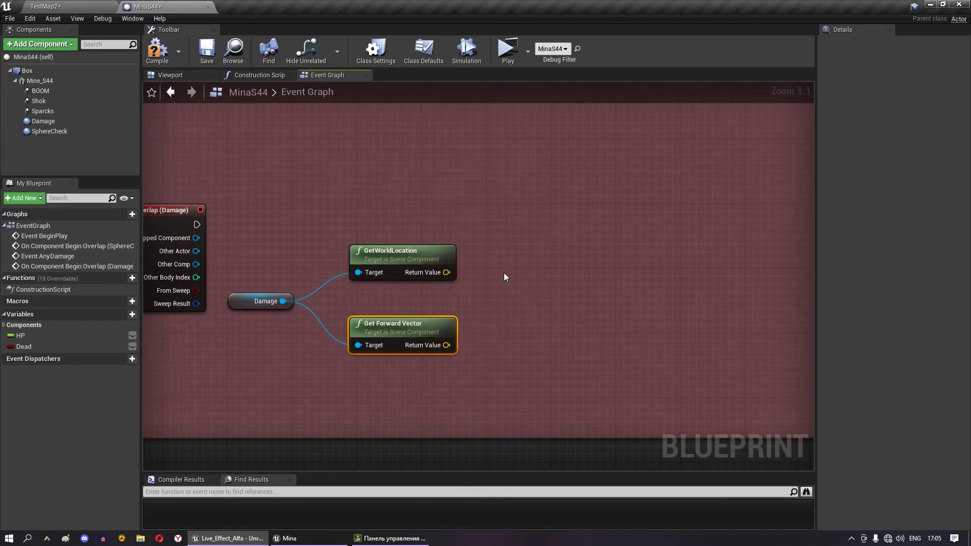
drag(447, 345, 508, 333)
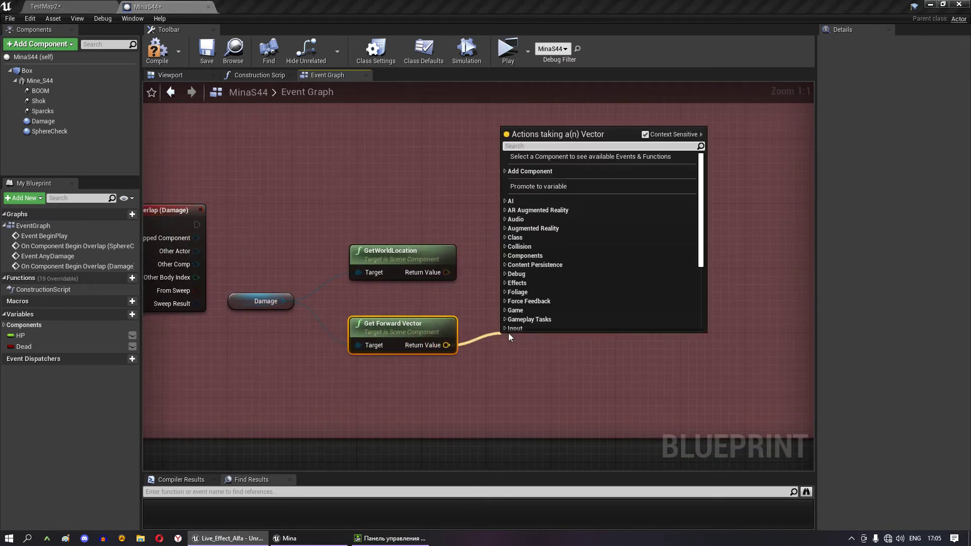
text(*)
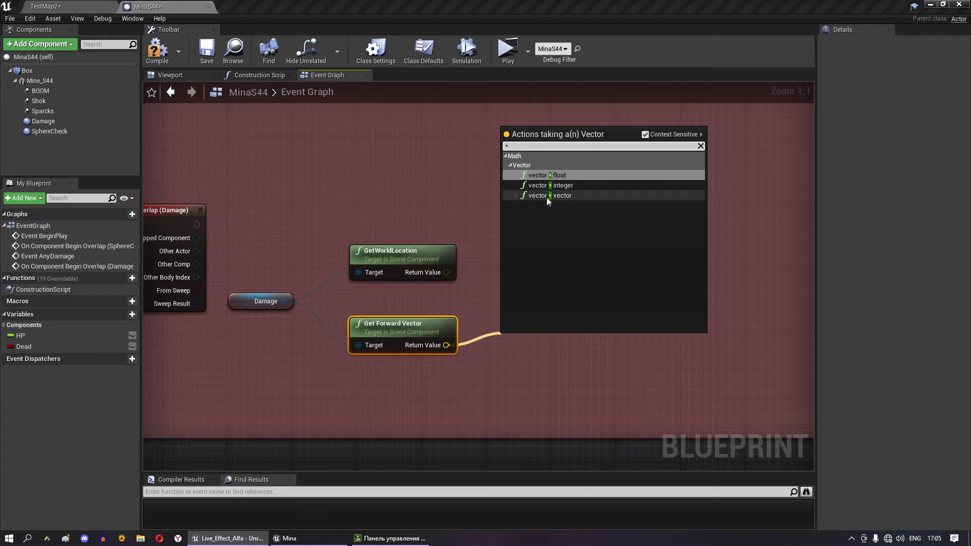
click(547, 196)
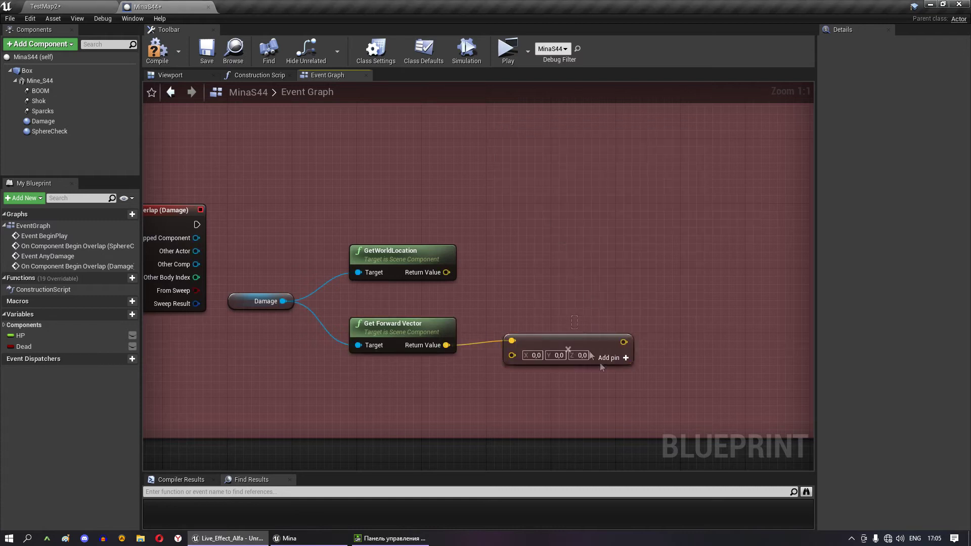
key(Delete)
drag(483, 334, 511, 317)
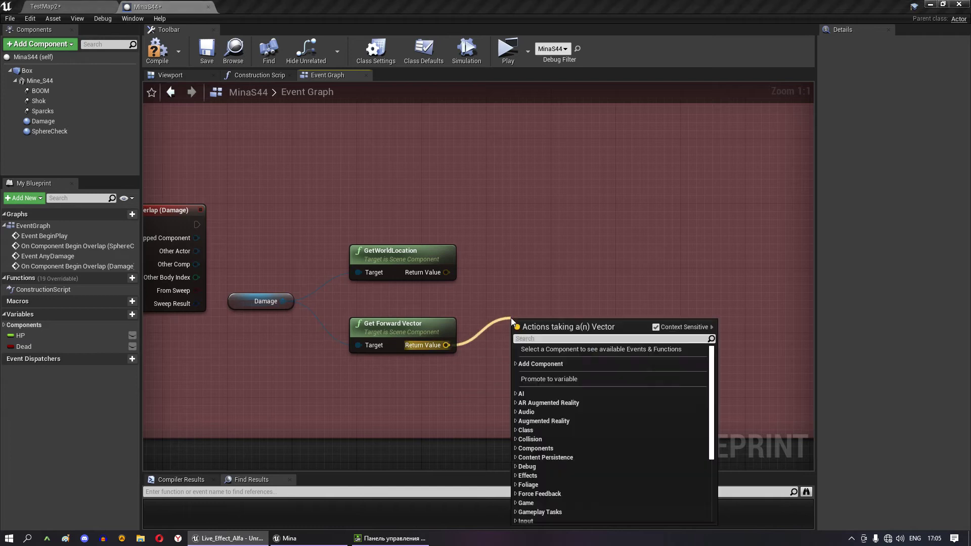
text(*)
click(569, 385)
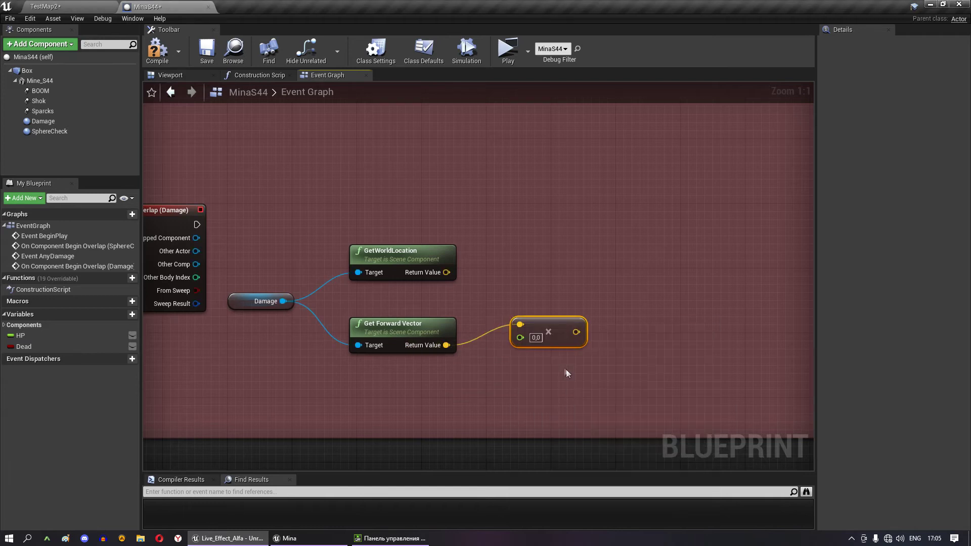
click(534, 338)
text(200)
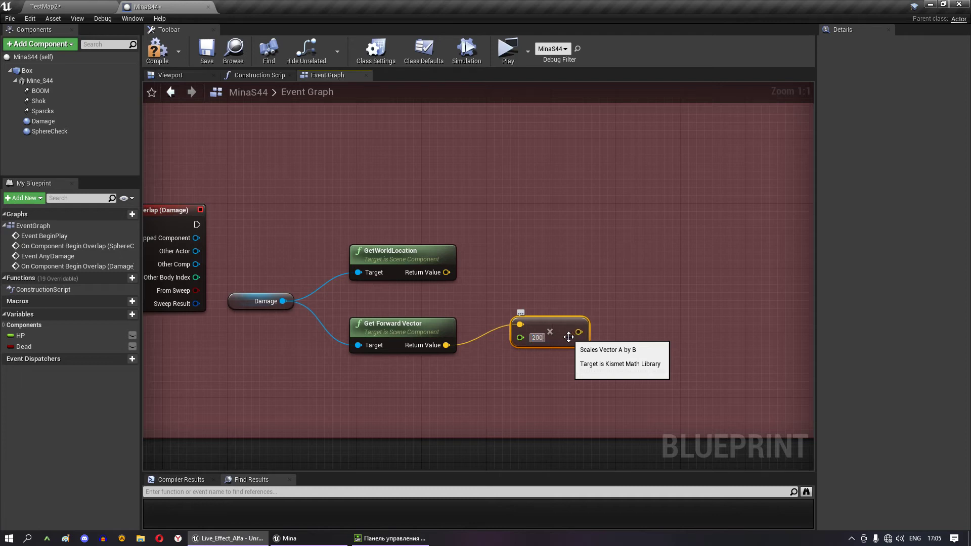
- Add the scaled forward vector to the world location with a vector + vector node
right_drag(490, 221, 375, 222)
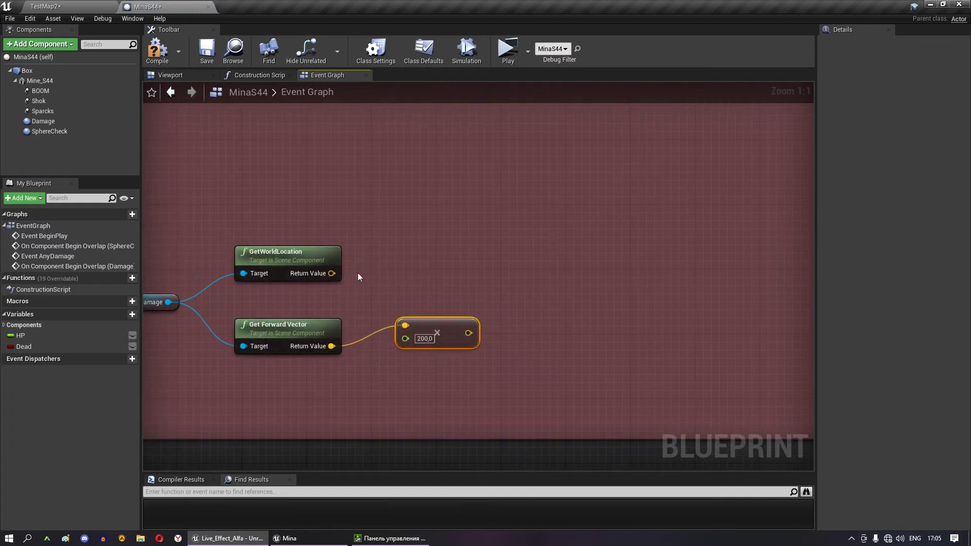
drag(331, 273, 460, 245)
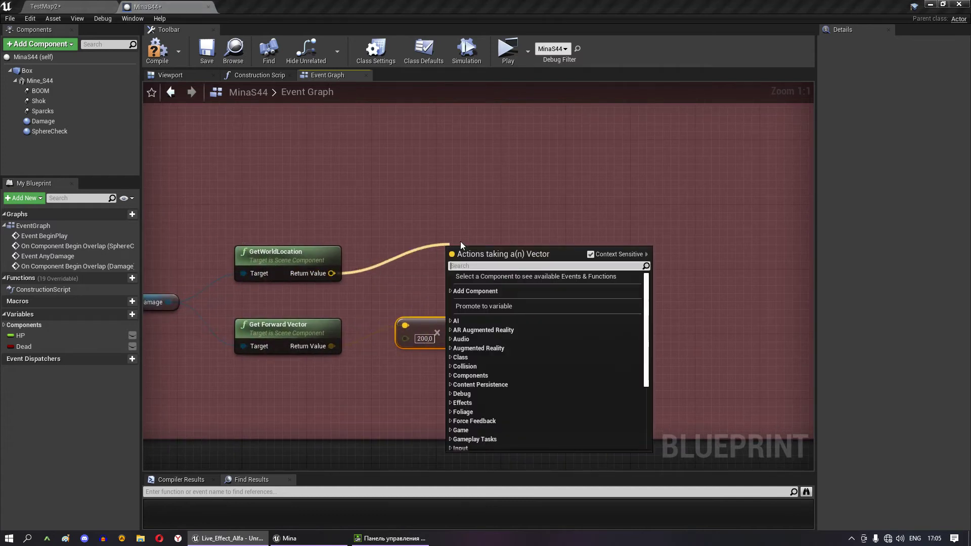
text(+)
click(493, 314)
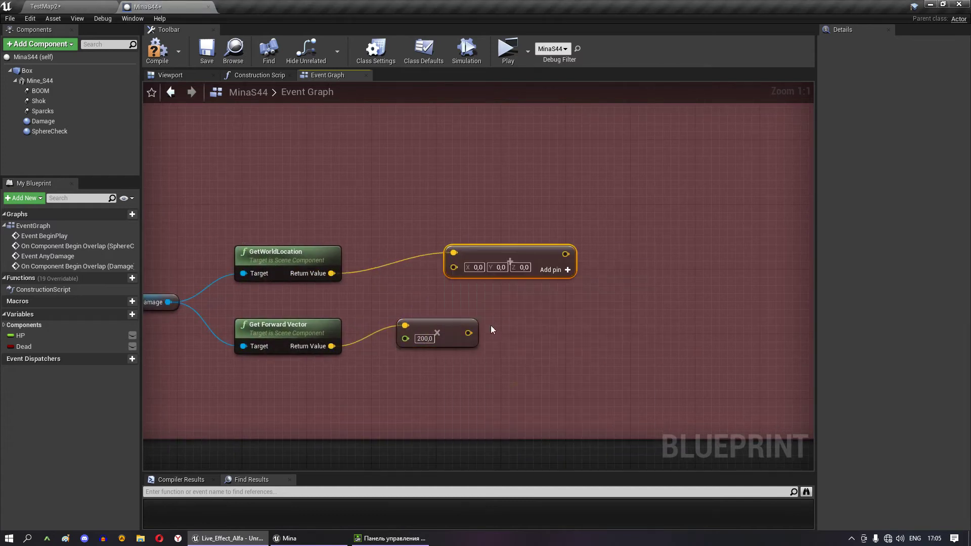
drag(468, 333, 453, 266)
mouse_move(492, 259)
right_down()
mouse_move(490, 299)
mouse_move(494, 272)
right_up()
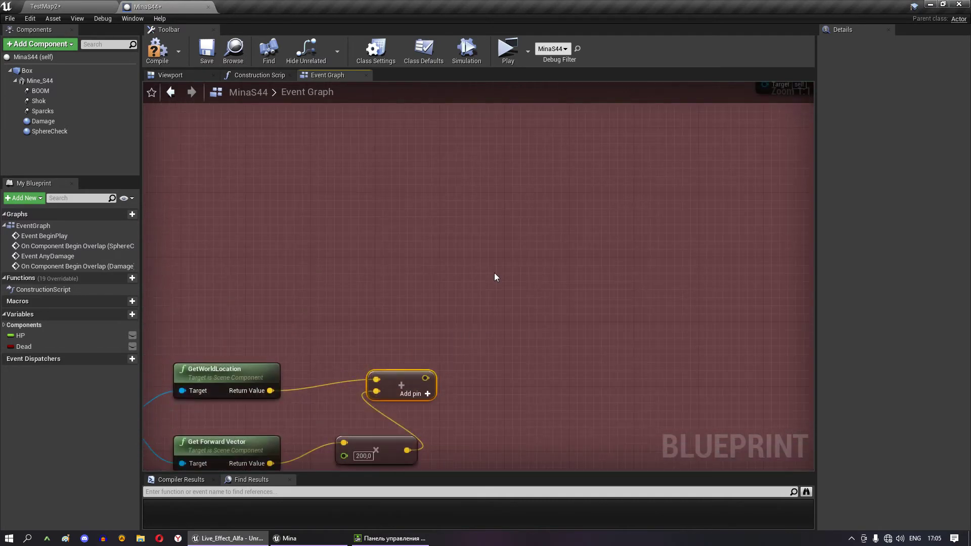
- Add a MultiSphereTraceForObjects node with radius 200.0, fired by the Damage overlap event
right_click(494, 272)
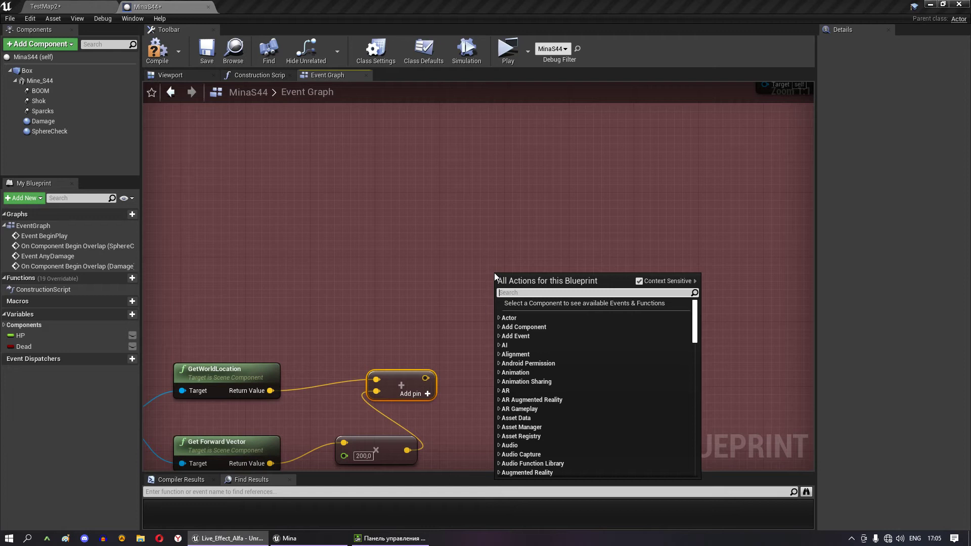
text(mu)
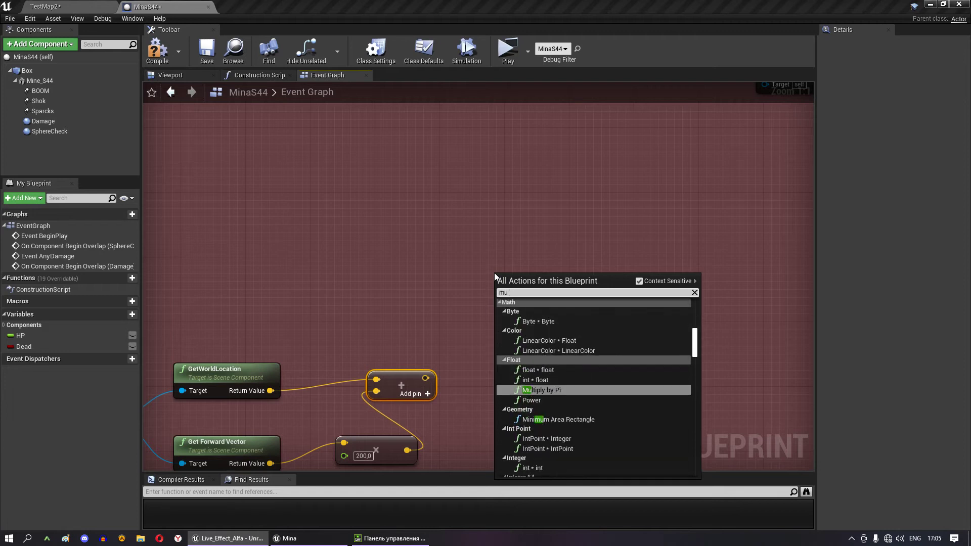
text(lti)
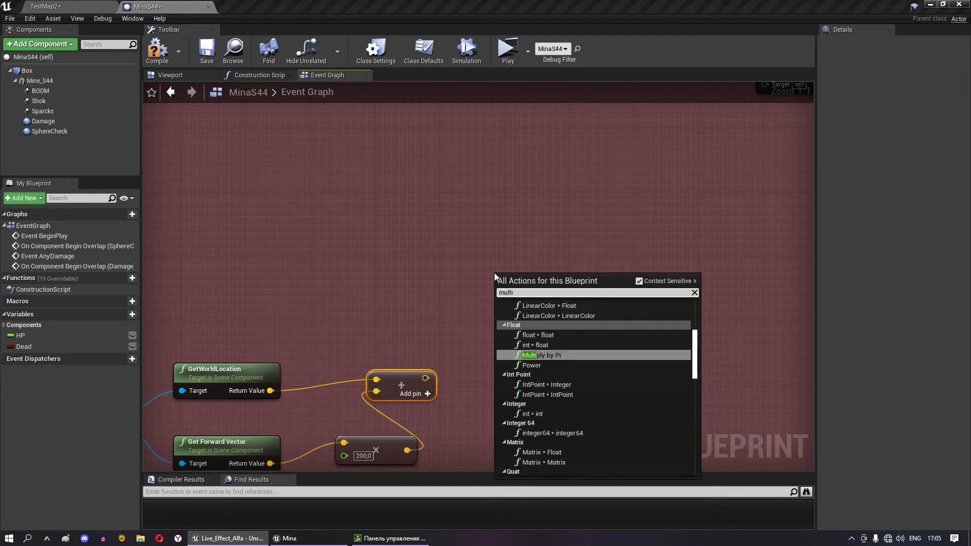
text( sp)
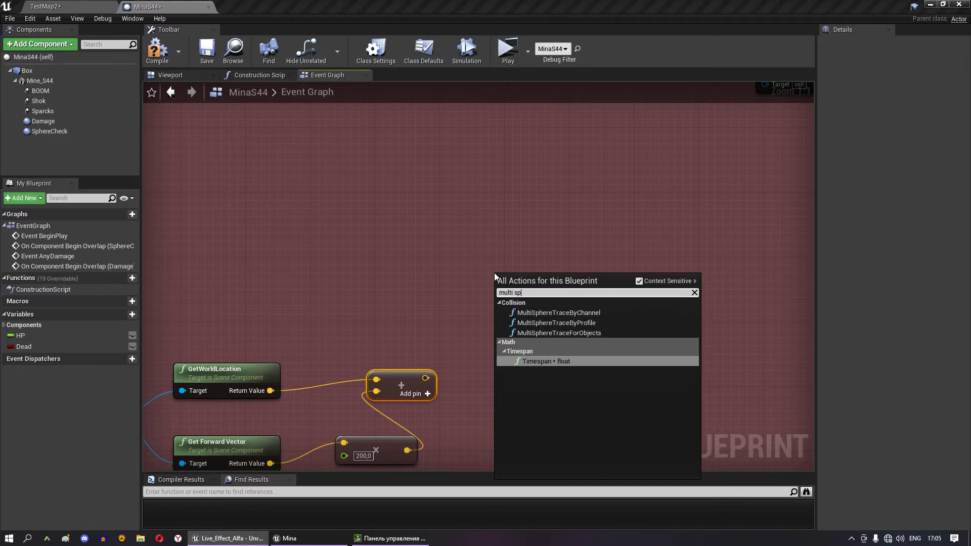
click(564, 334)
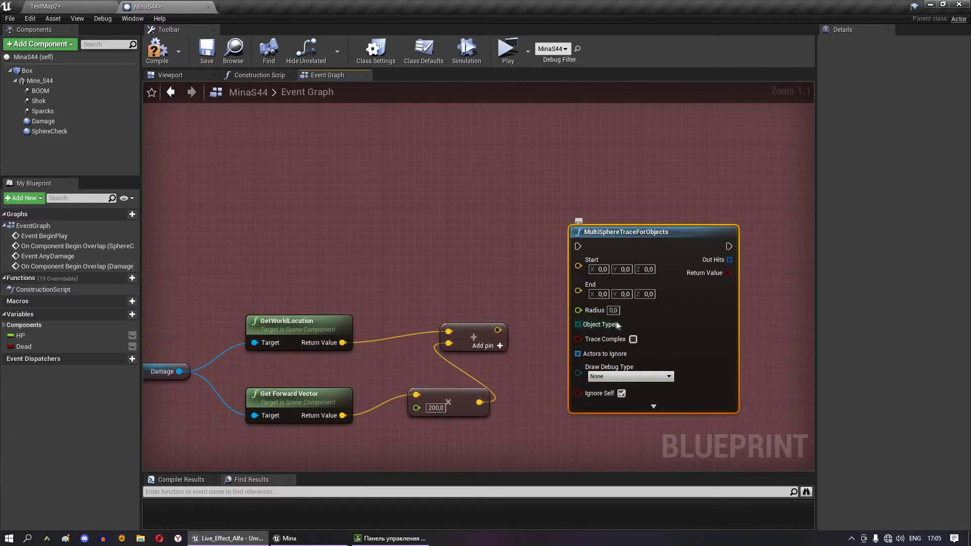
click(610, 311)
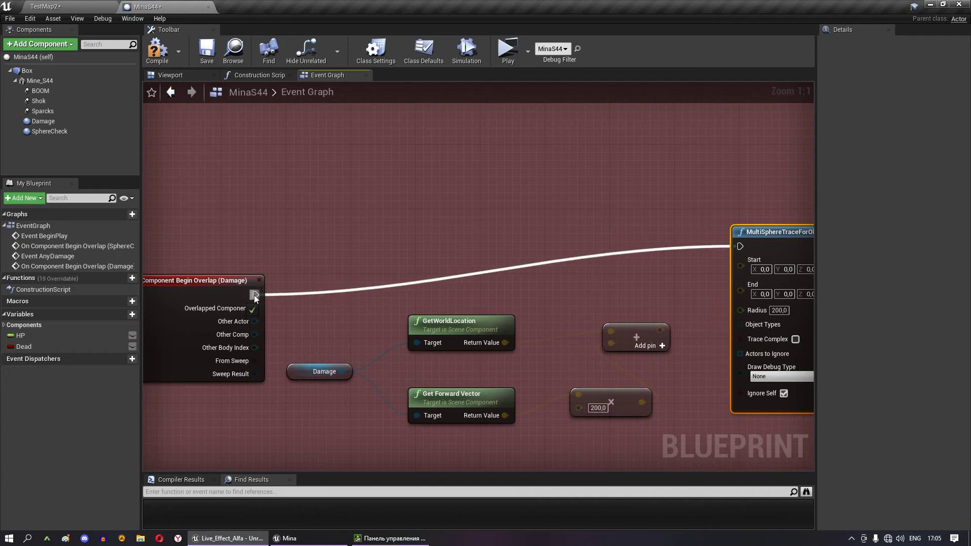
drag(577, 244, 240, 296)
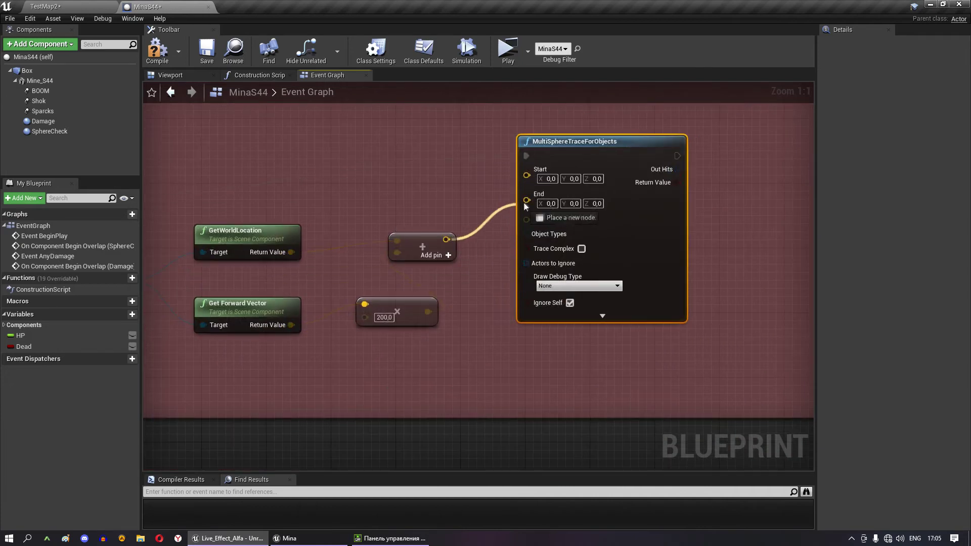
- Connect the summed offset to the trace's End and GetWorldLocation to its Start
drag(451, 239, 527, 200)
drag(291, 252, 519, 176)
mouse_move(572, 157)
mouse_down()
mouse_move(572, 205)
mouse_move(542, 205)
mouse_up()
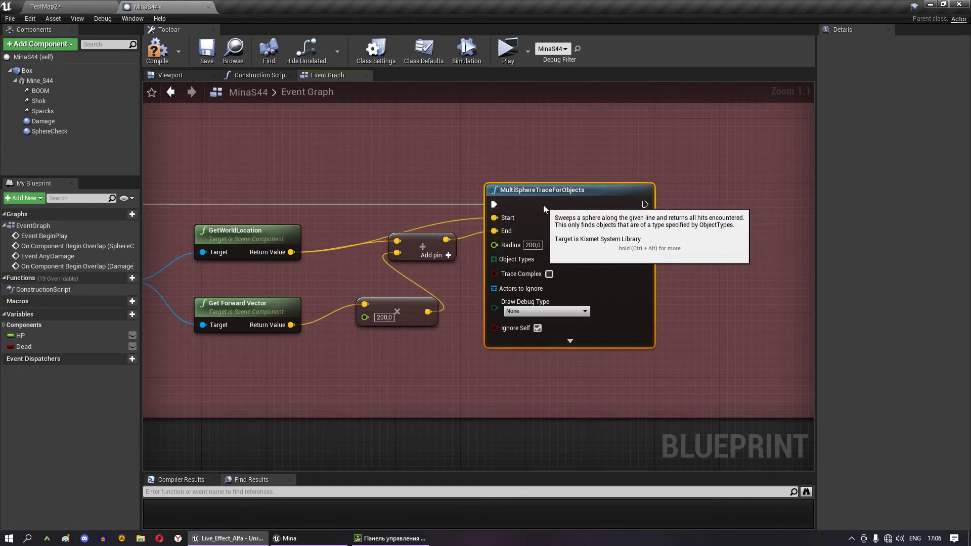
right_drag(621, 189, 506, 185)
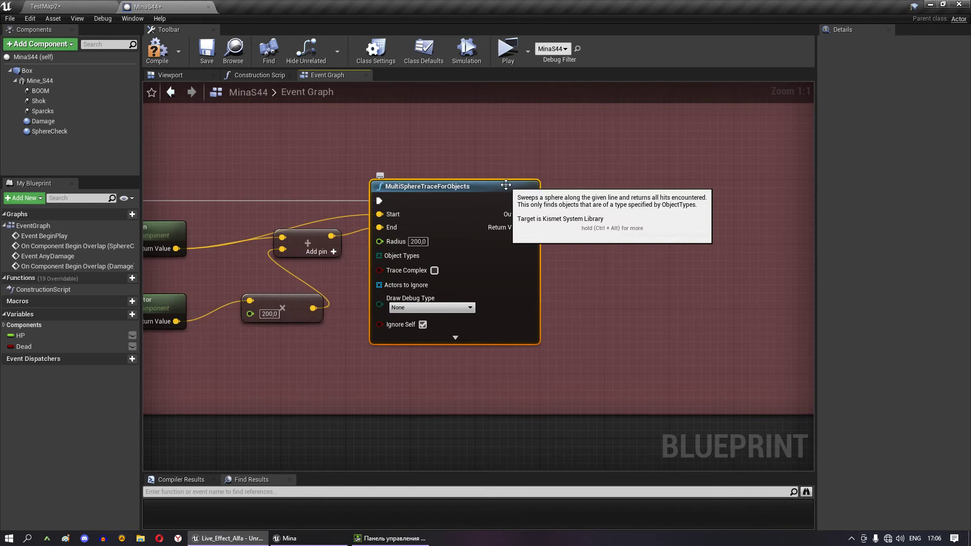
right_drag(435, 251, 525, 221)
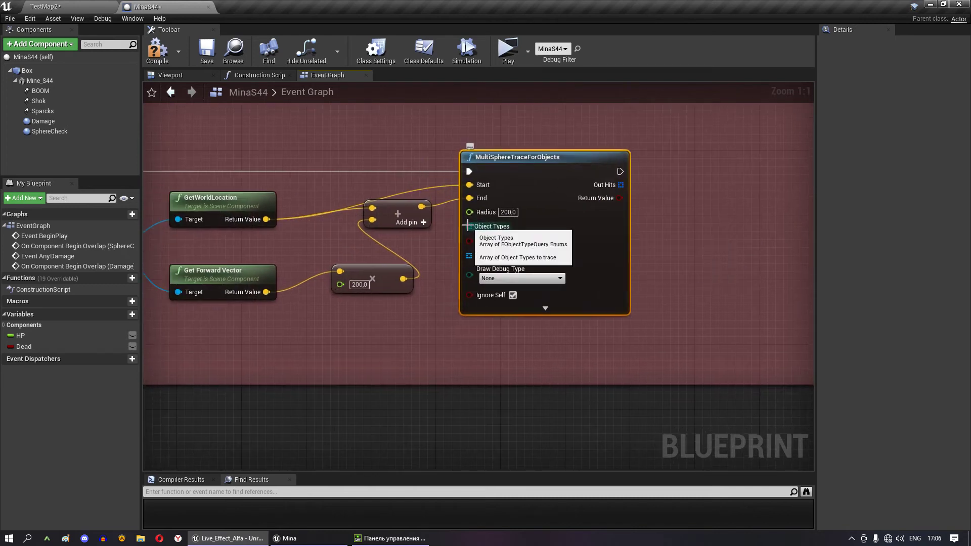
drag(467, 226, 414, 334)
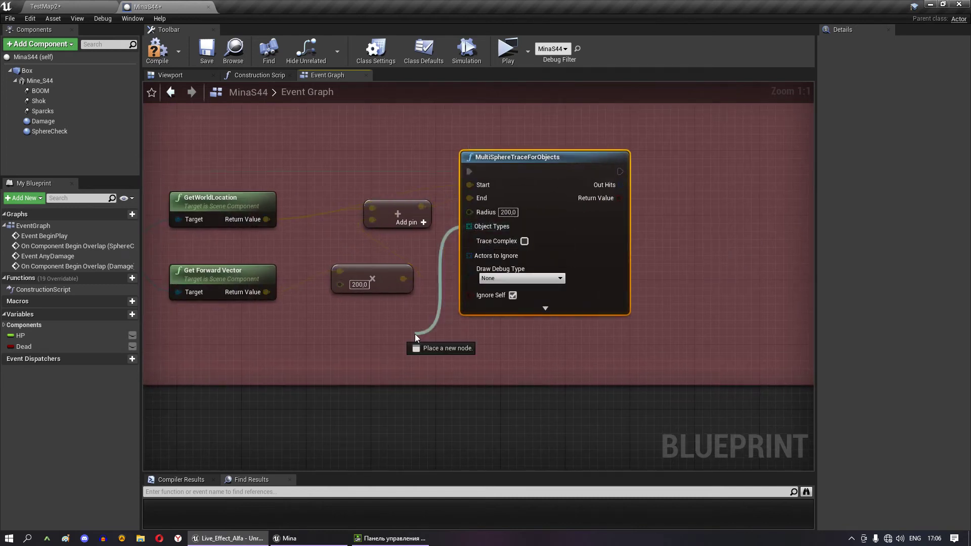
- Feed the trace's Object Types from a three-entry Make Array, with entry [0] set to TurretMob
text(arr)
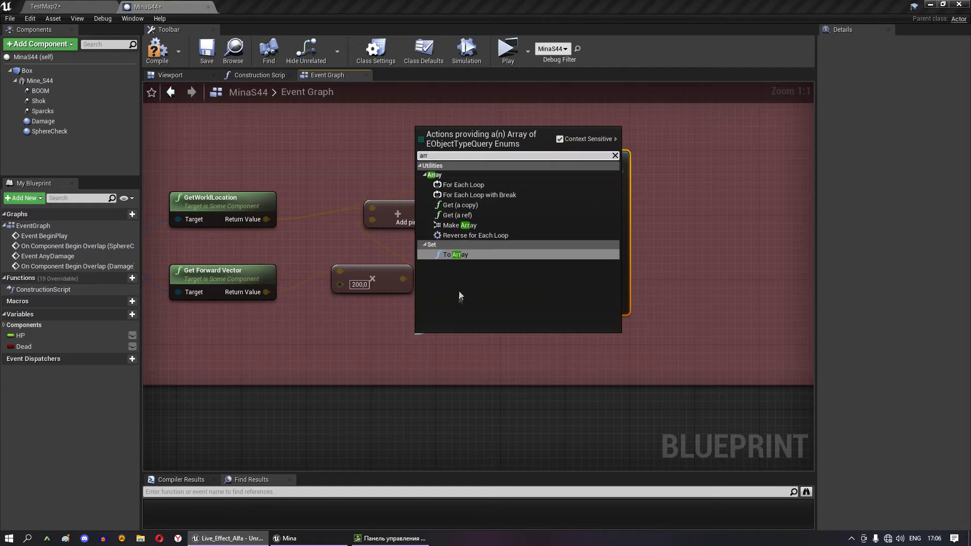
click(450, 225)
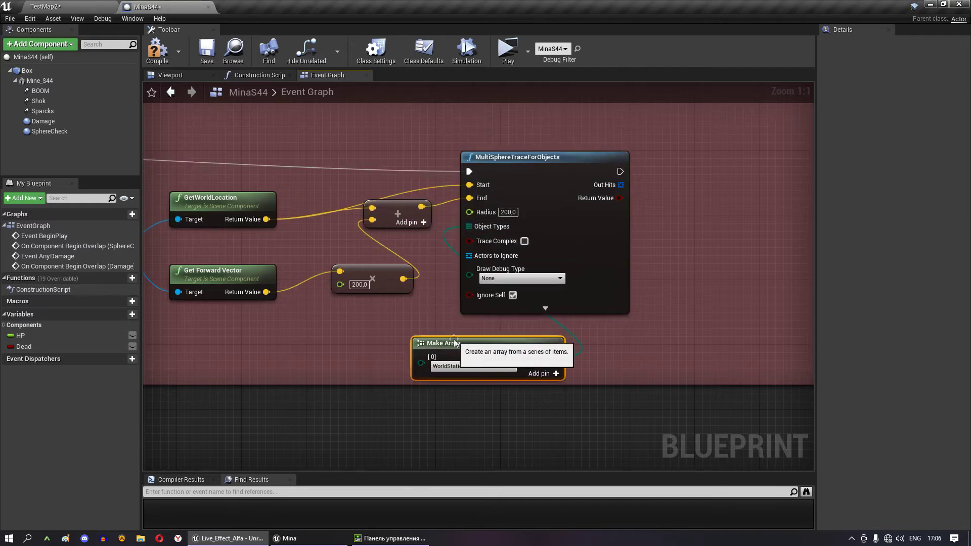
drag(455, 343, 332, 320)
click(435, 349)
click(434, 349)
click(375, 342)
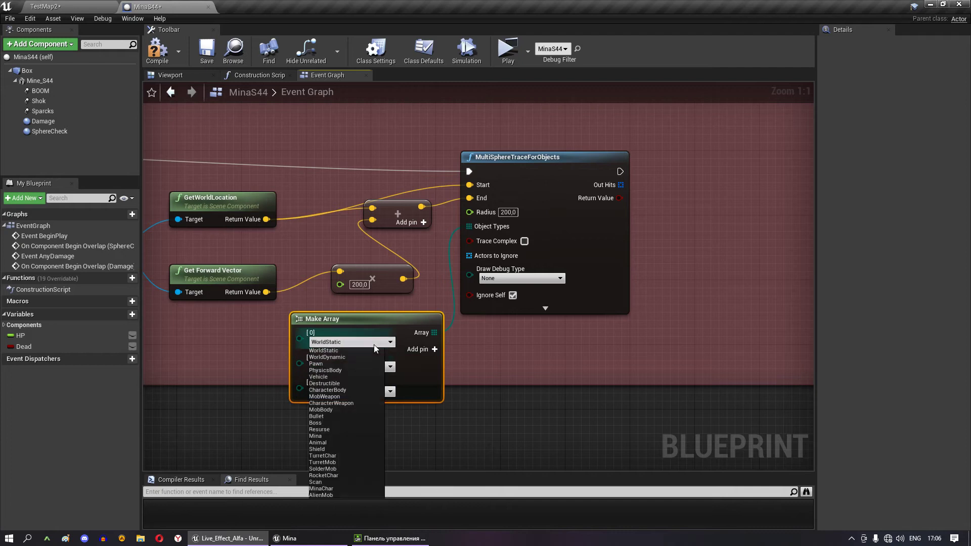
click(332, 436)
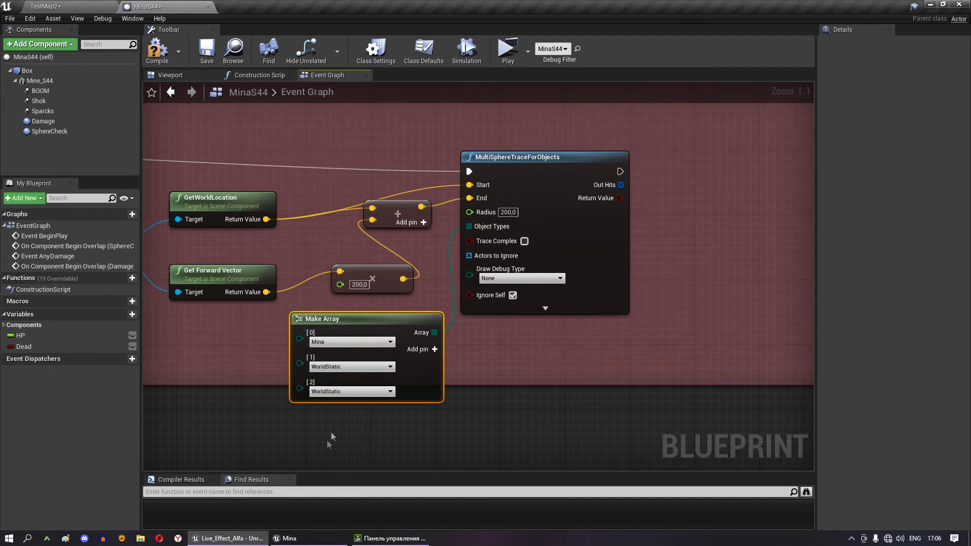
click(354, 342)
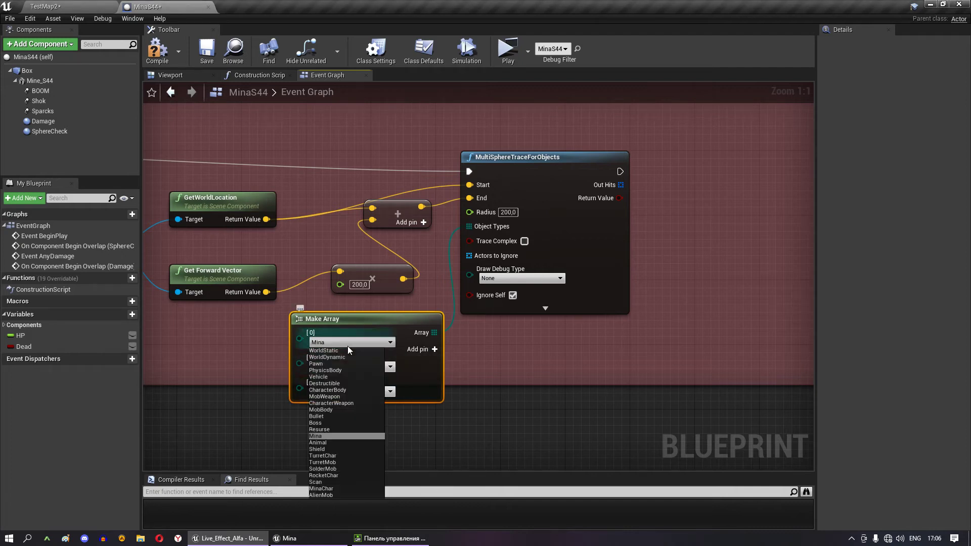
click(333, 463)
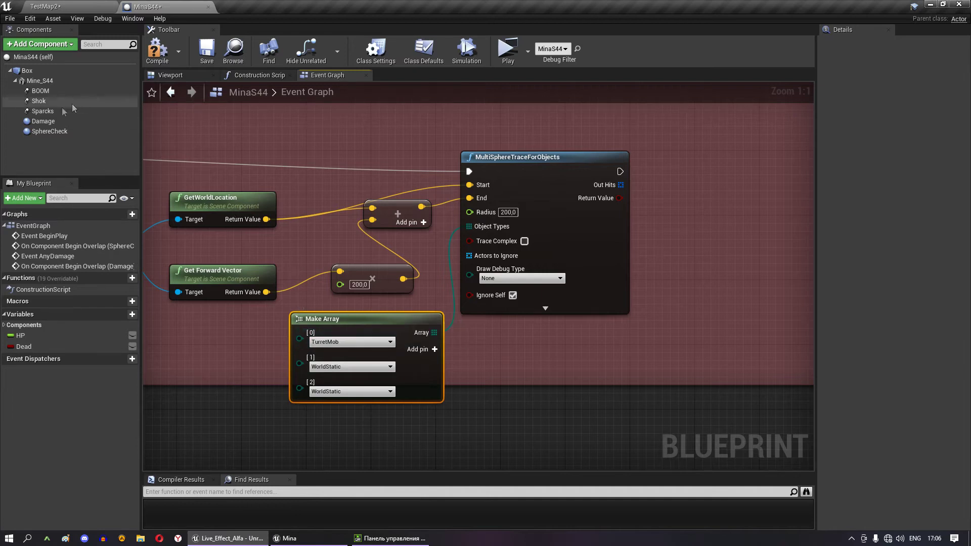
- Check the Box component's collision object type and leave it as Mina
click(41, 81)
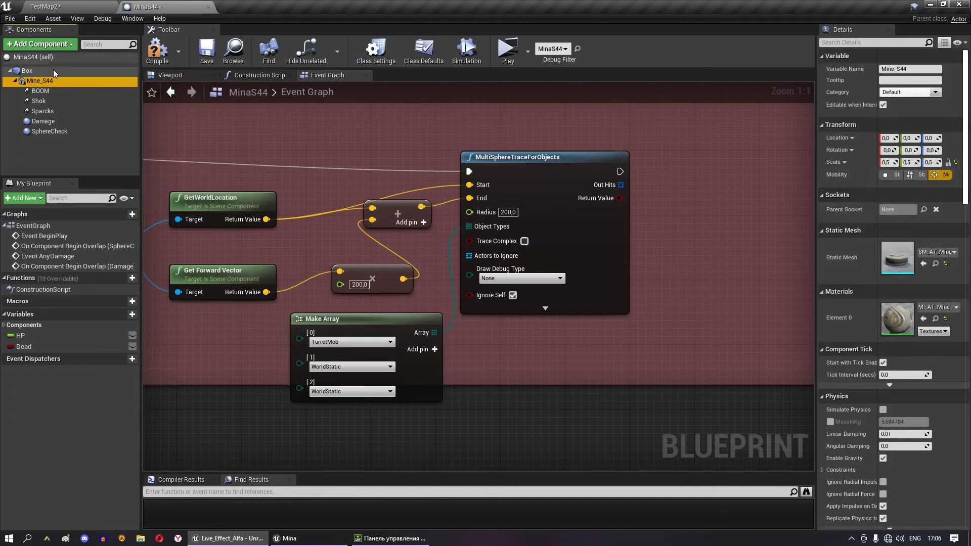
click(48, 71)
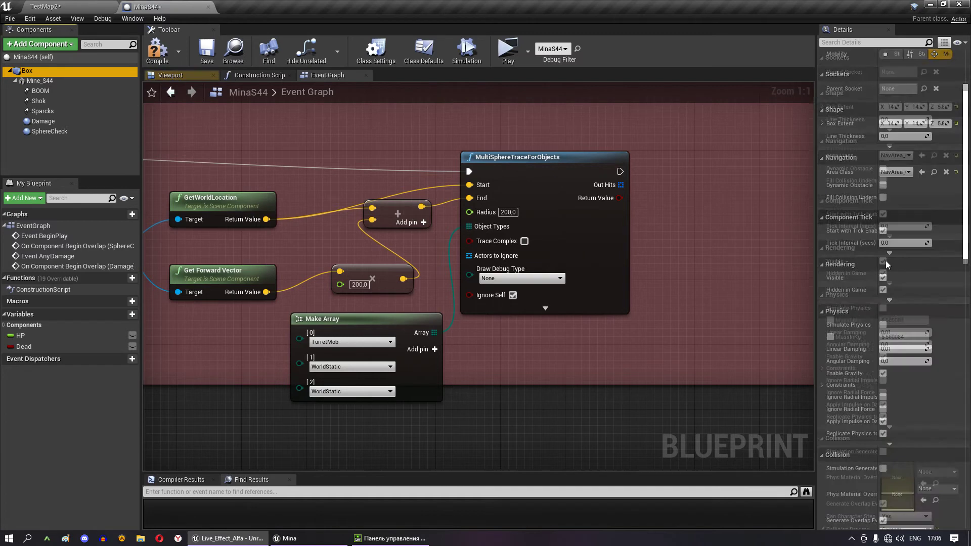
scroll(893, 259, down, 10)
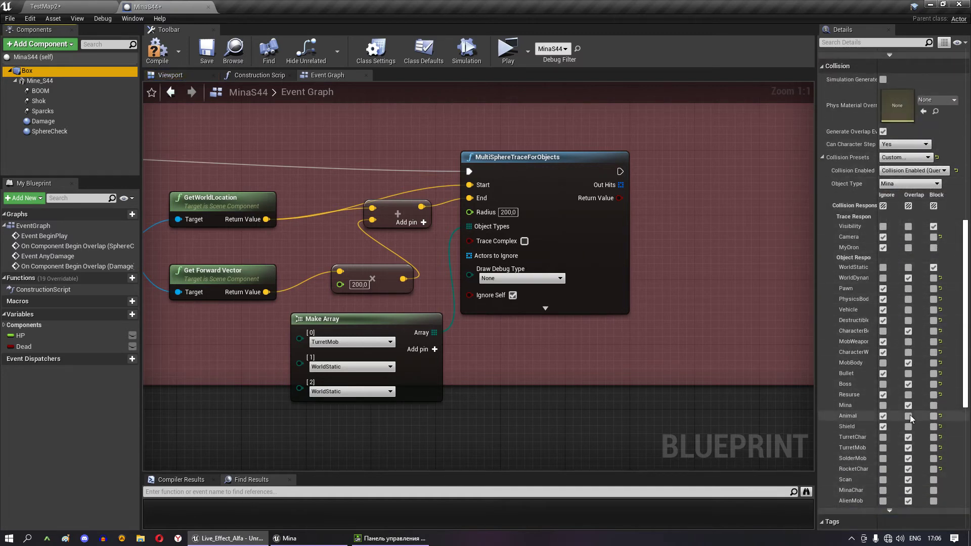
click(903, 185)
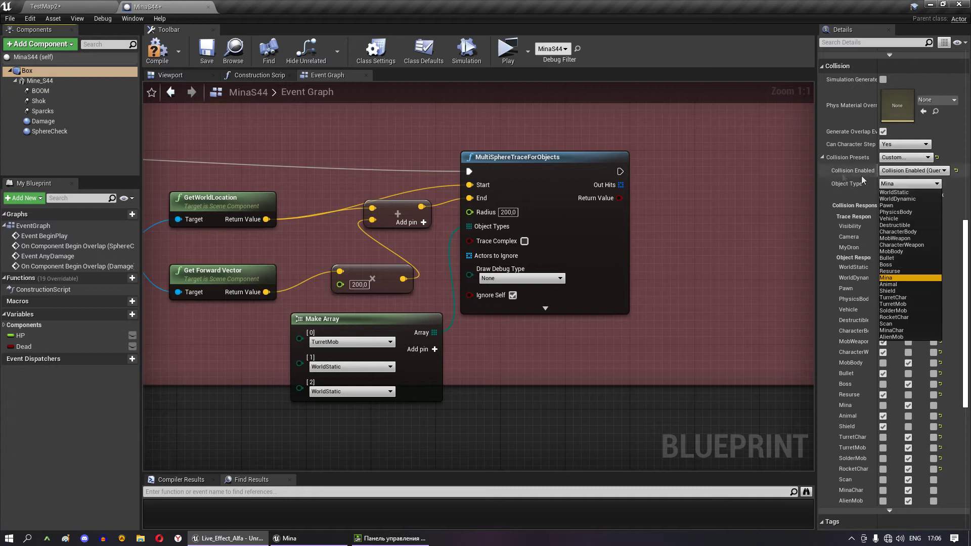
click(742, 188)
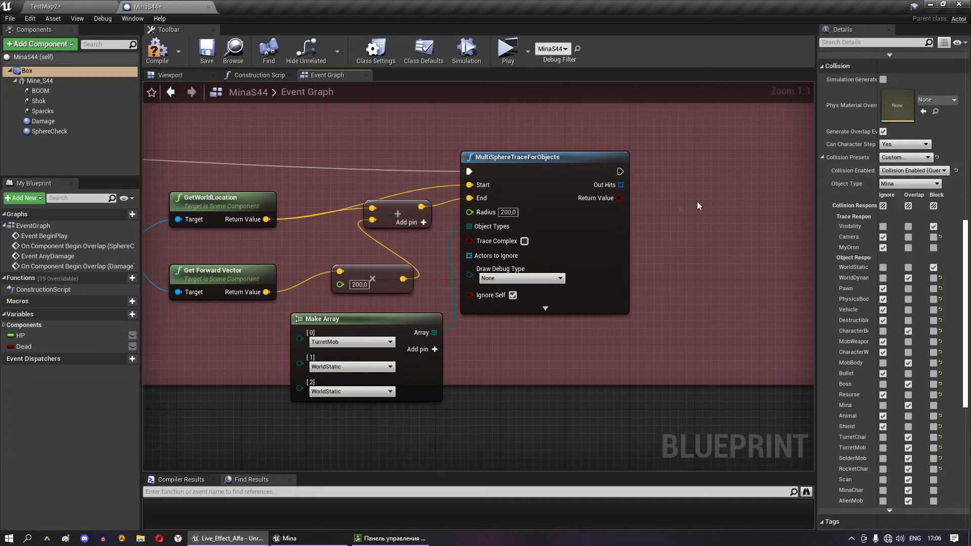
- Swap in the nine-entry Make Array (CharacterBody to AlienMob) and enlarge the comment to enclose it
click(390, 319)
key(Delete)
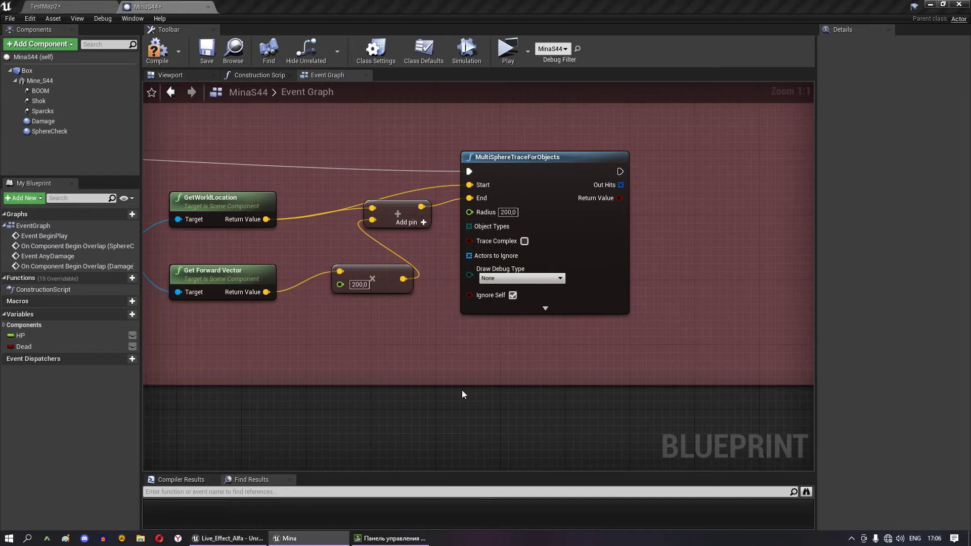
key(ctrl+z)
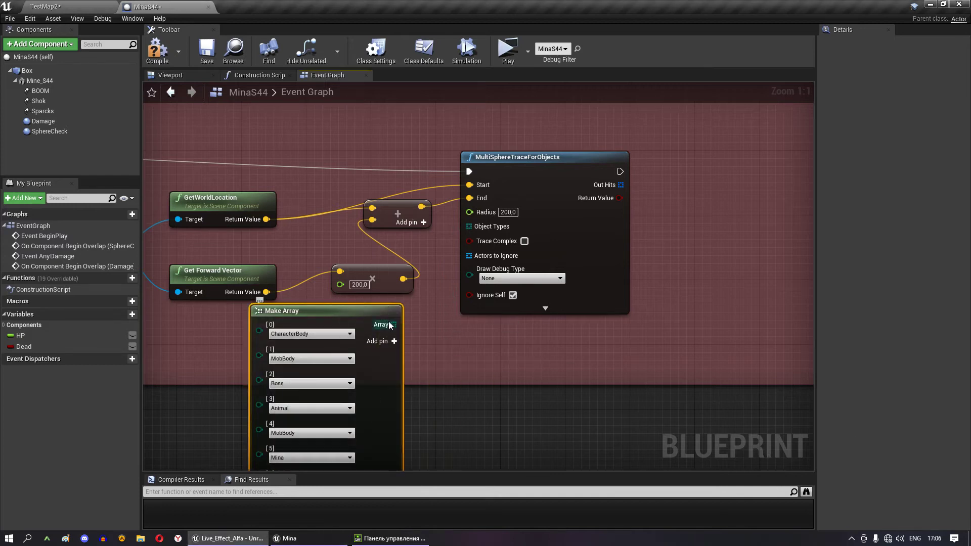
drag(379, 316, 420, 316)
right_drag(465, 336, 546, 231)
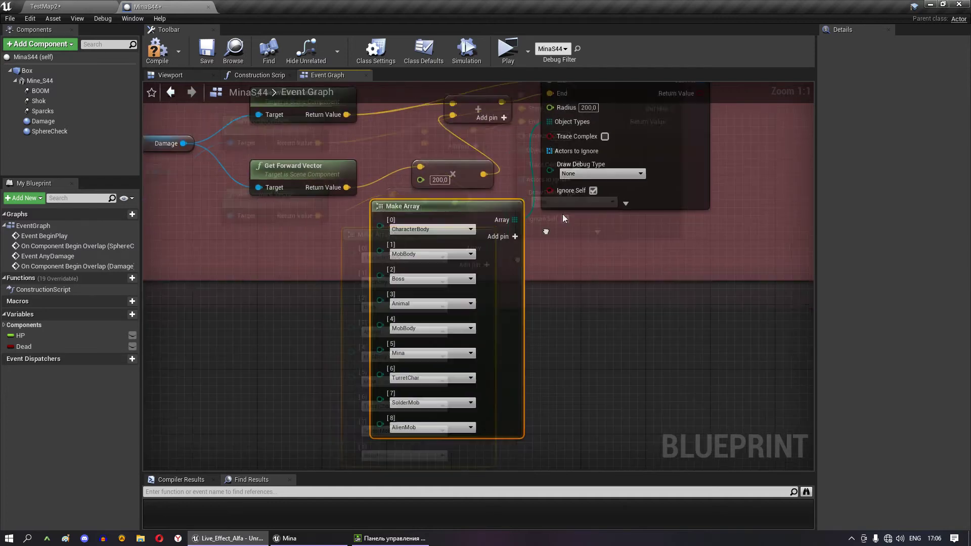
drag(376, 265, 377, 426)
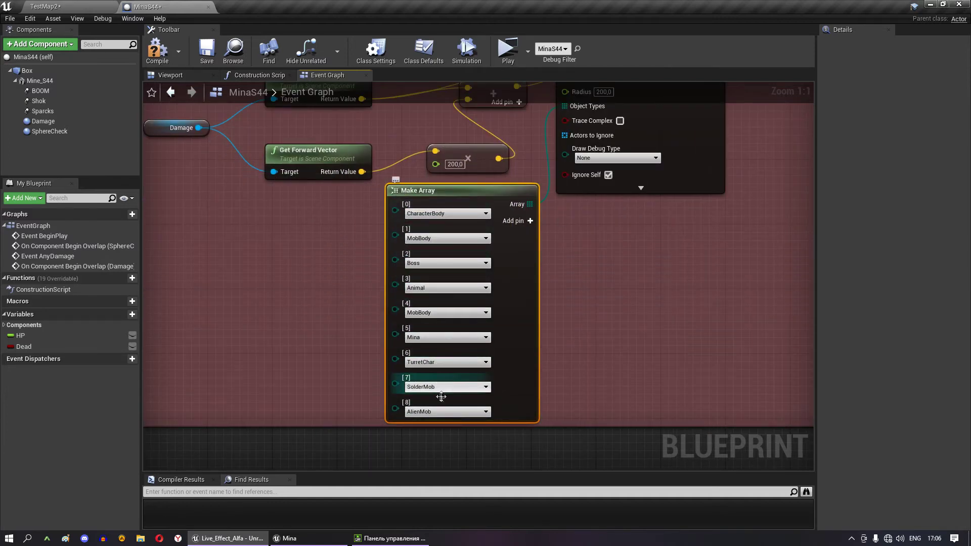
mouse_move(586, 229)
right_down()
mouse_move(366, 399)
mouse_move(470, 233)
right_up()
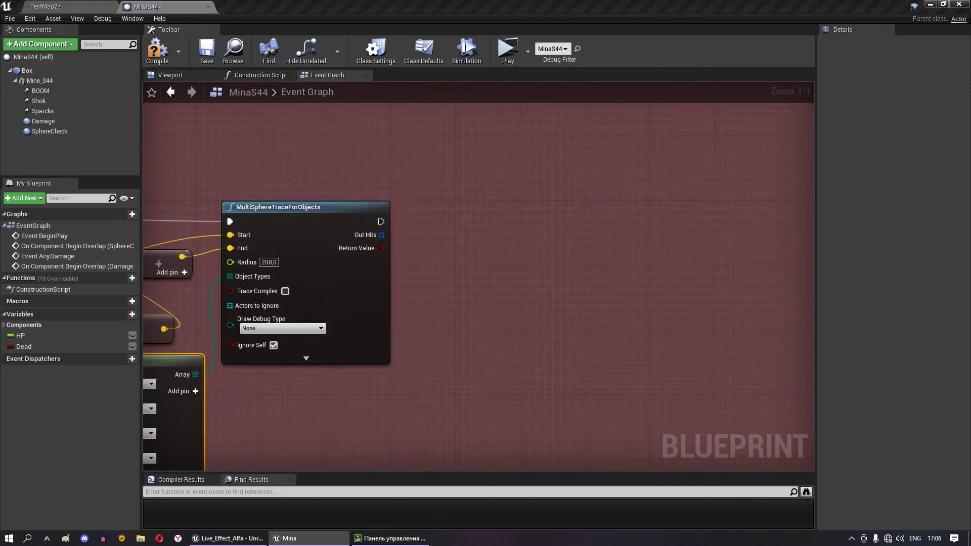
- Add a For Each Loop over the sphere trace's Out Hits
drag(383, 235, 467, 239)
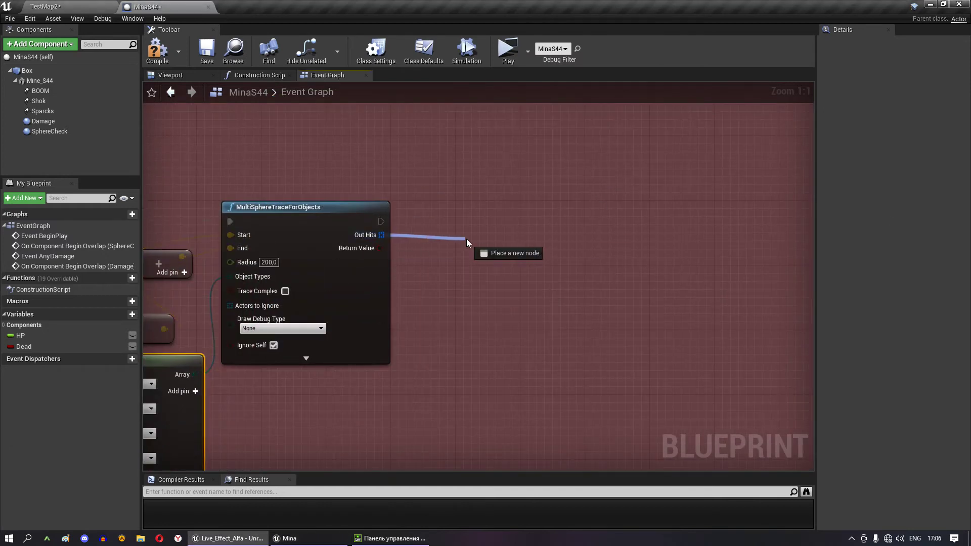
text(for loo)
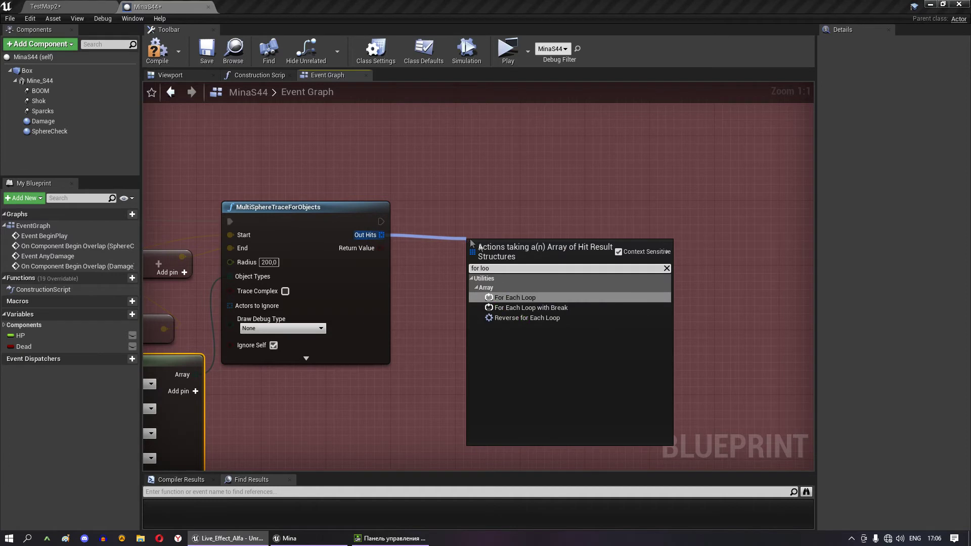
click(511, 298)
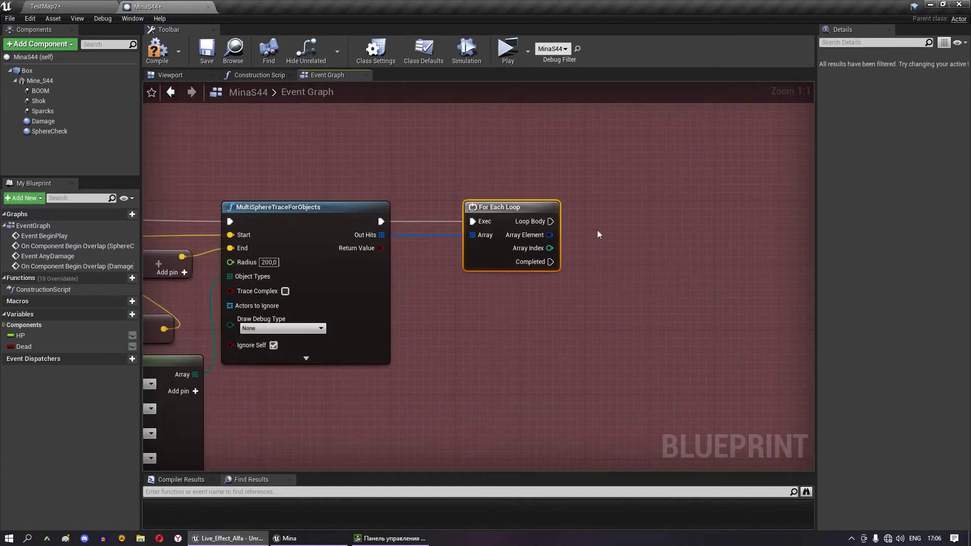
right_drag(502, 219, 635, 205)
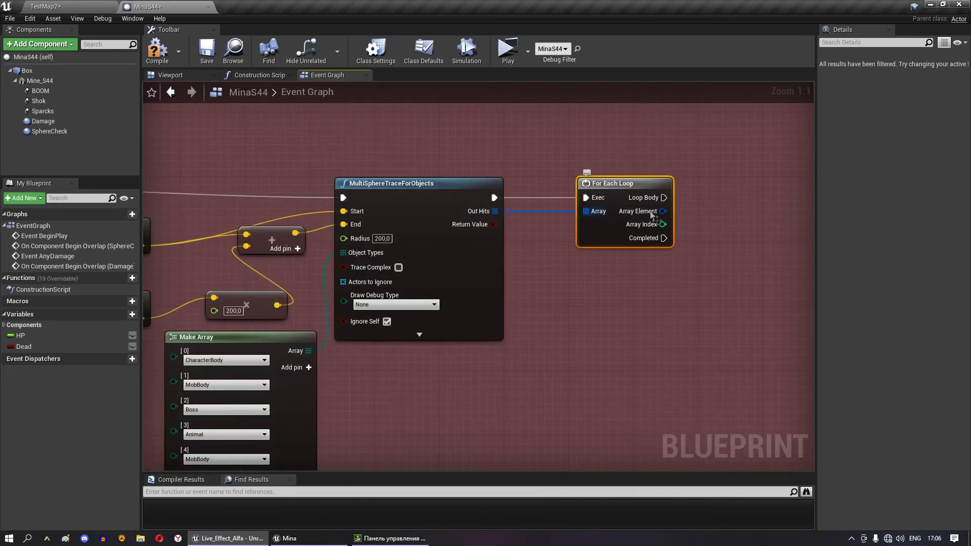
right_drag(330, 352, 451, 309)
right_drag(237, 324, 380, 300)
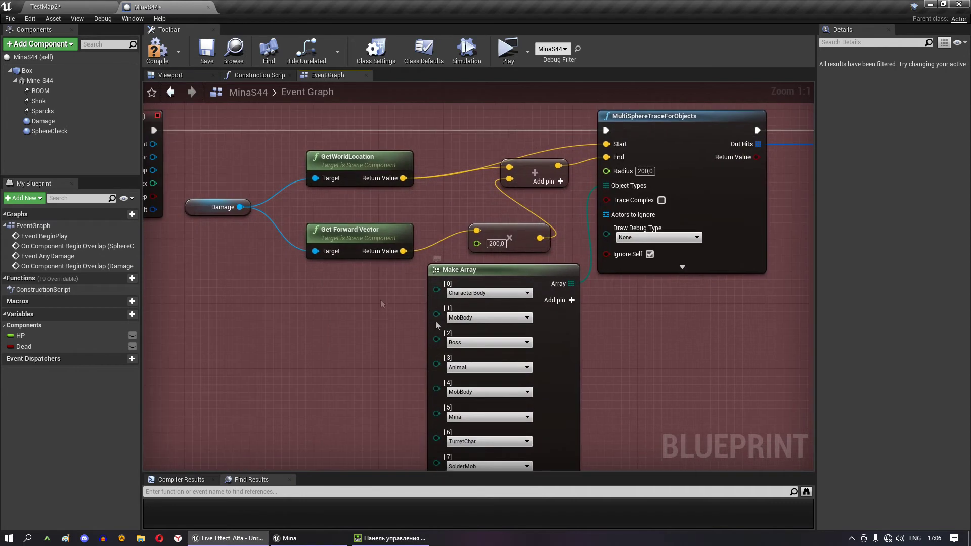
right_drag(494, 363, 242, 438)
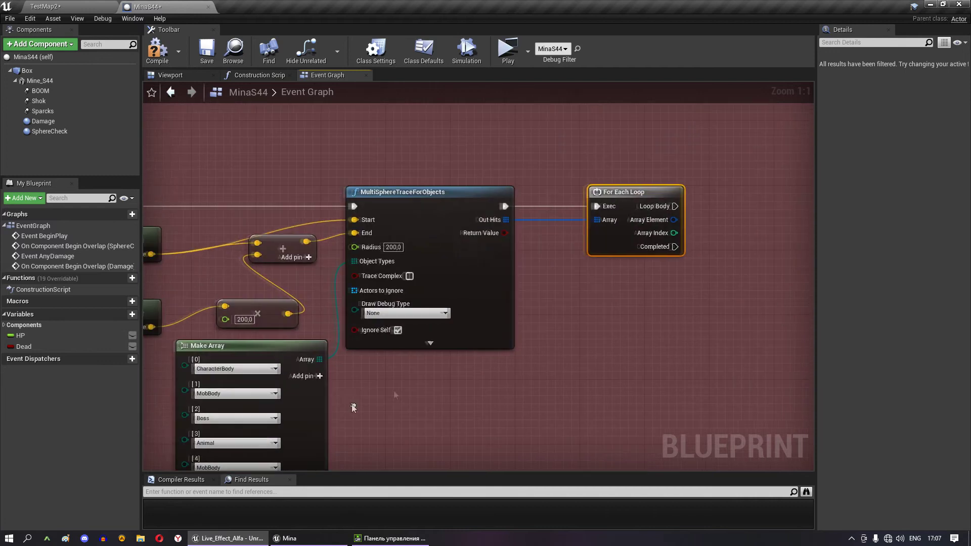
right_drag(671, 306, 369, 312)
- Break each Array Element into an expanded Break Hit Result node
drag(378, 222, 435, 287)
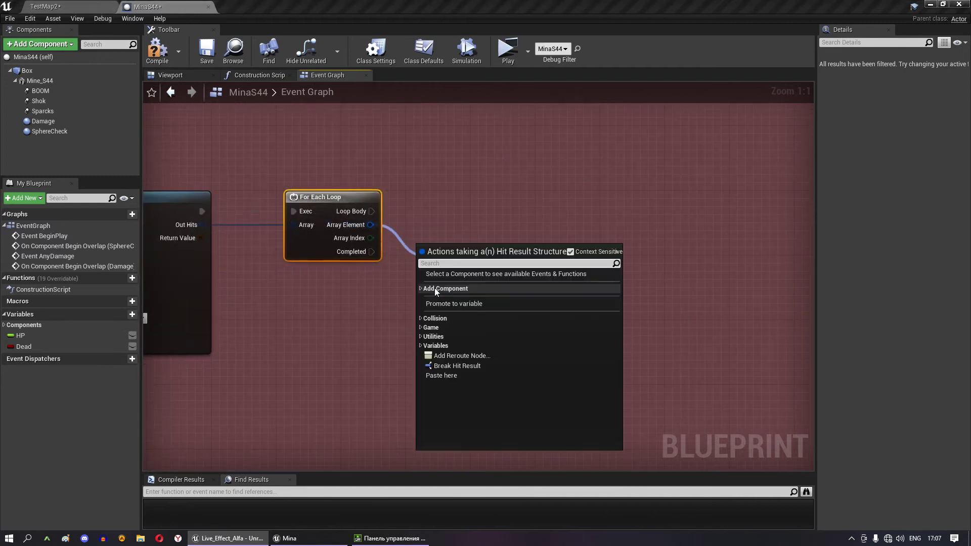
click(447, 369)
right_drag(509, 296, 492, 241)
click(443, 242)
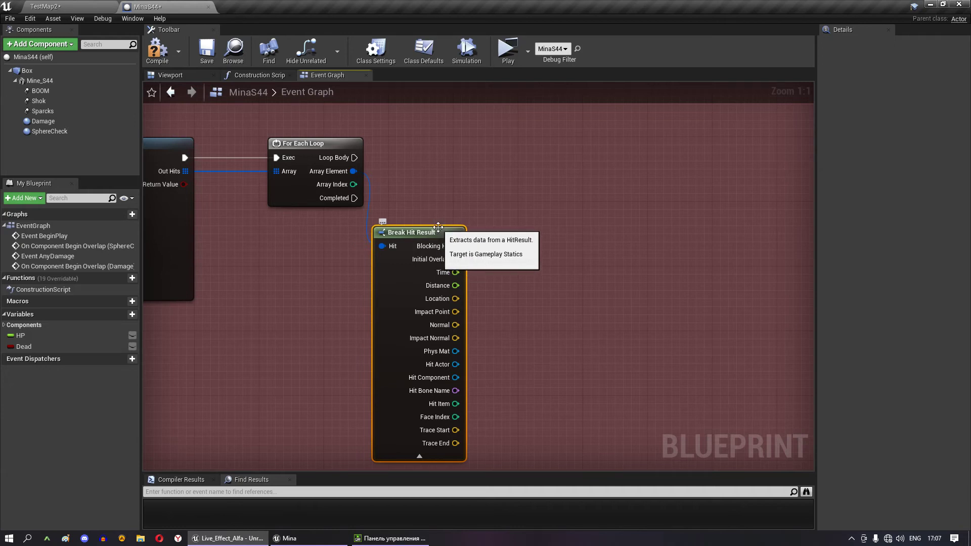
right_drag(579, 288, 472, 326)
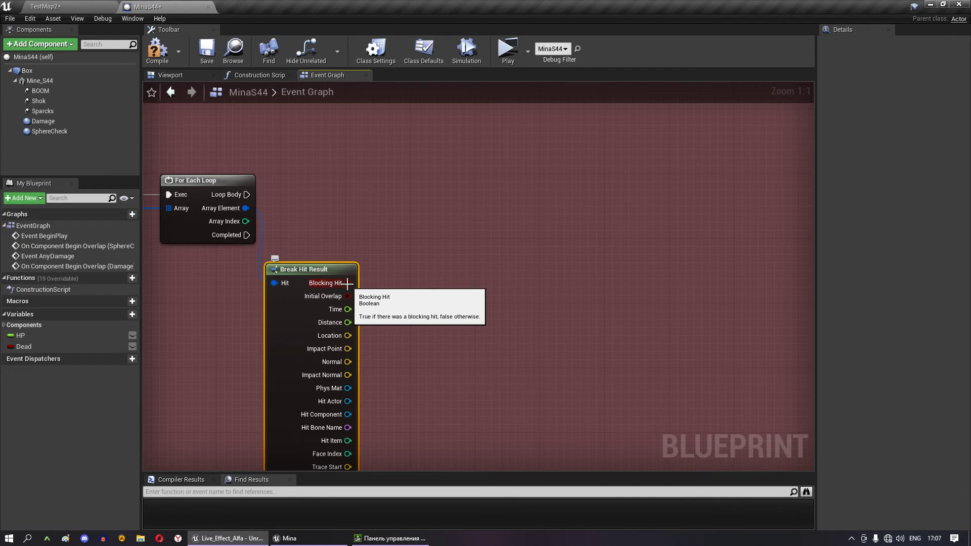
- Add a Branch on Blocking Hit and run it from the loop body
drag(347, 284, 431, 207)
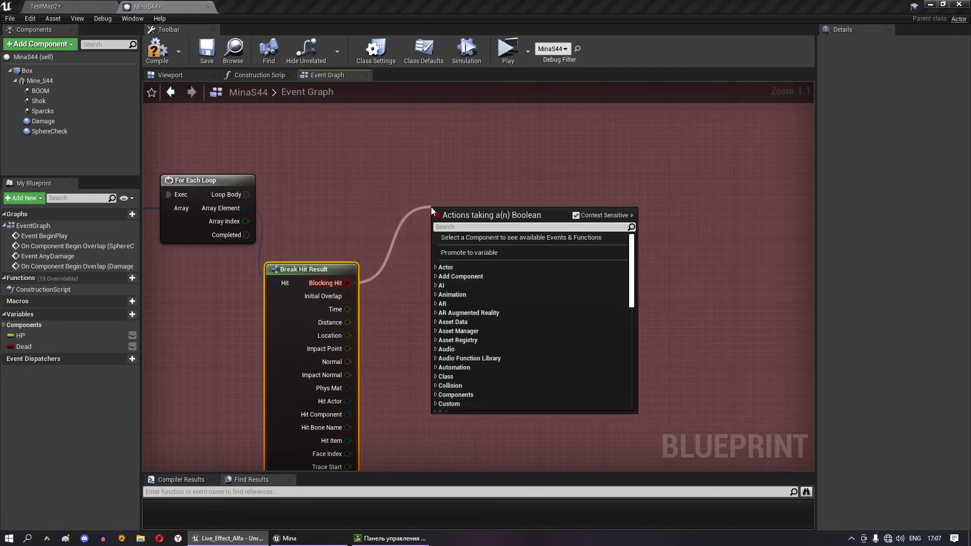
text(branch)
key(Return)
drag(439, 226, 246, 194)
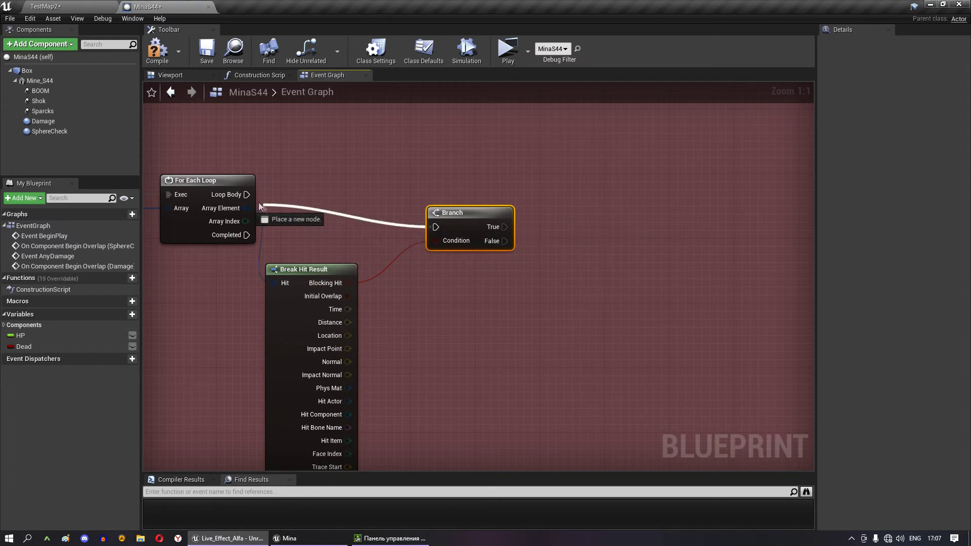
drag(463, 219, 413, 186)
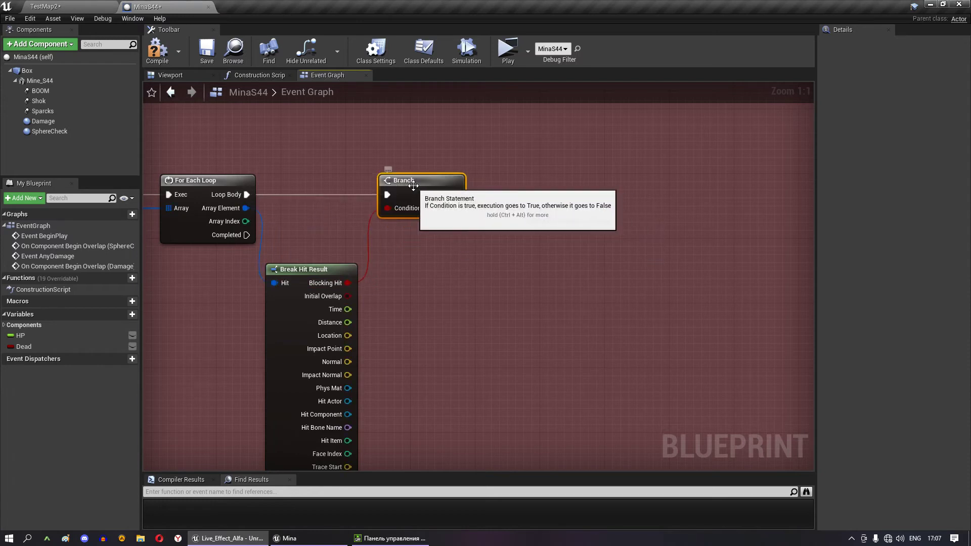
mouse_move(515, 201)
right_down()
mouse_move(504, 169)
mouse_move(481, 172)
right_up()
- Add Apply Damage on the Branch's True output with Base Damage 500
right_click(527, 230)
text(appl)
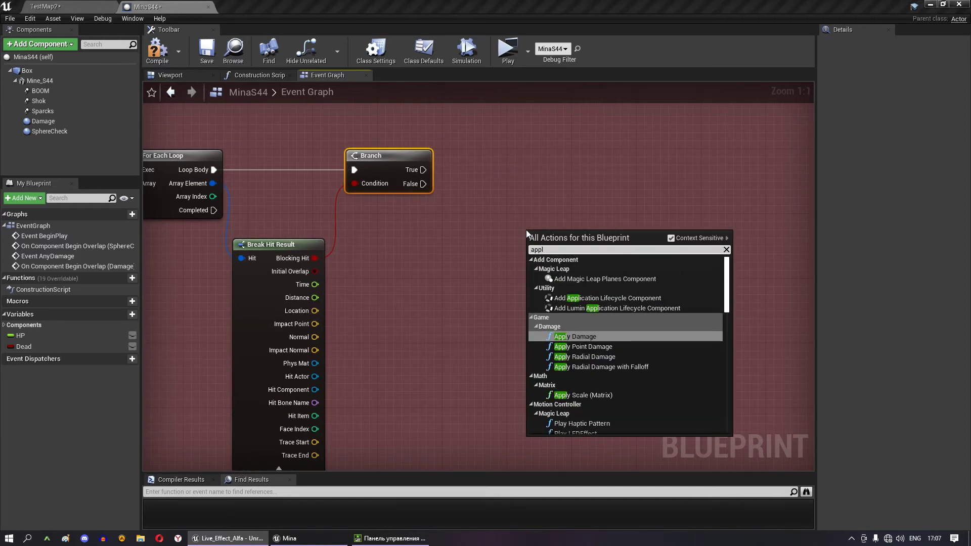
text(y)
click(582, 280)
drag(574, 263, 567, 182)
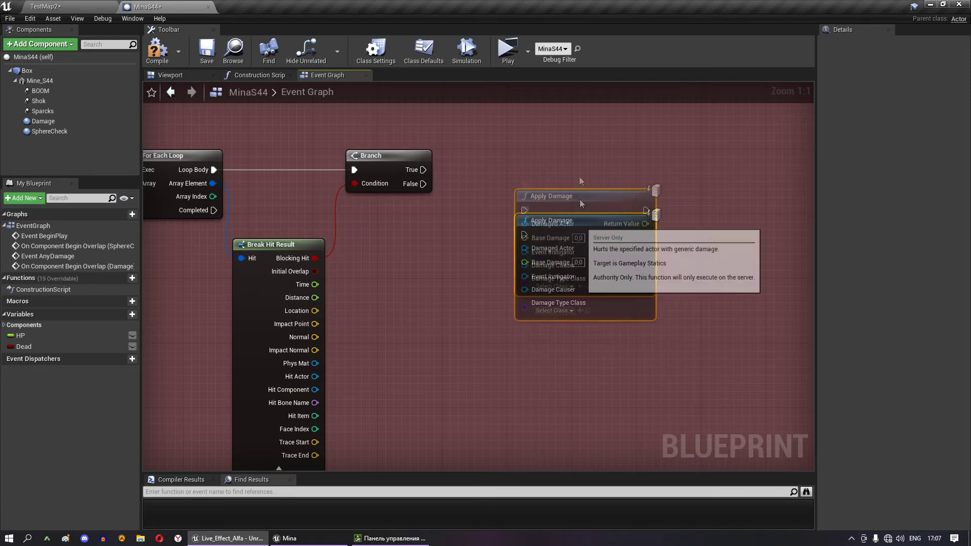
drag(423, 170, 574, 167)
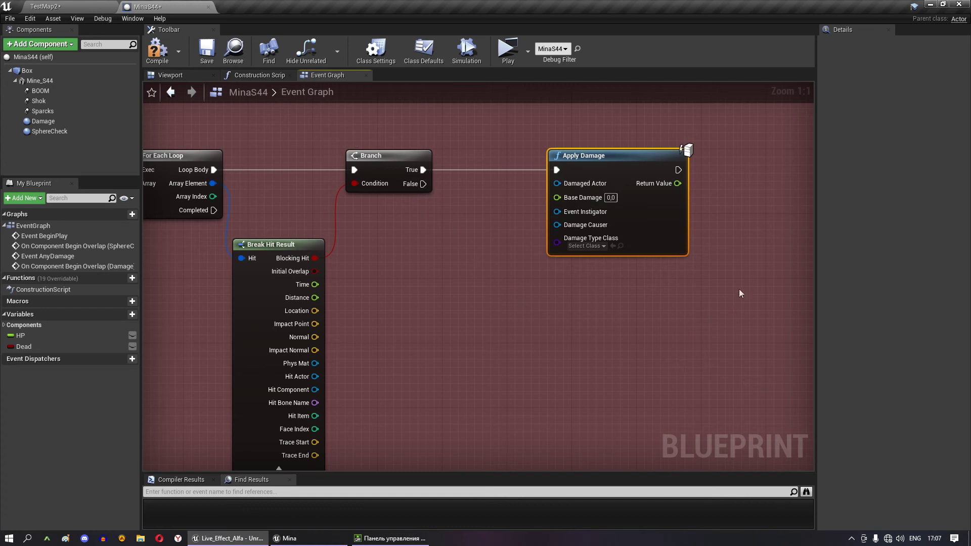
right_drag(670, 261, 548, 257)
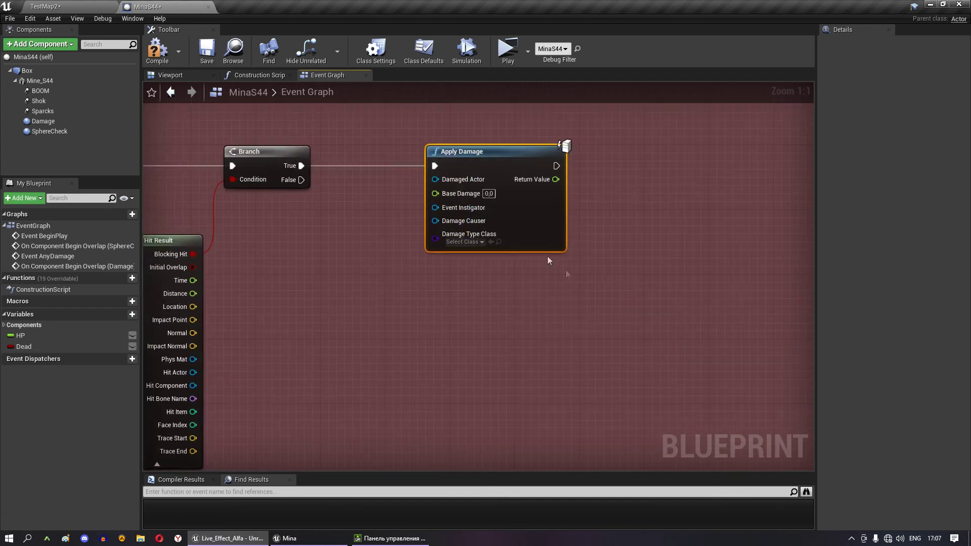
click(488, 194)
text(500)
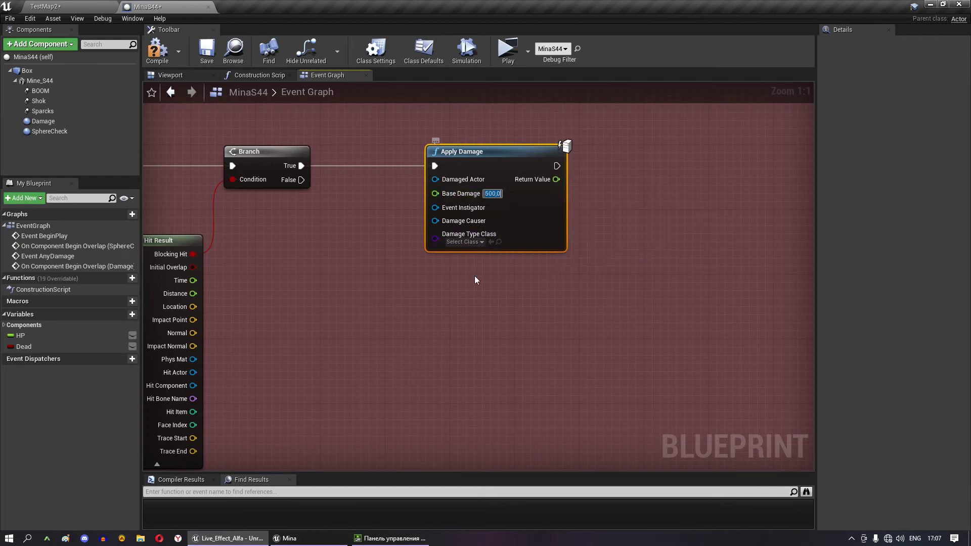
right_drag(367, 253, 452, 238)
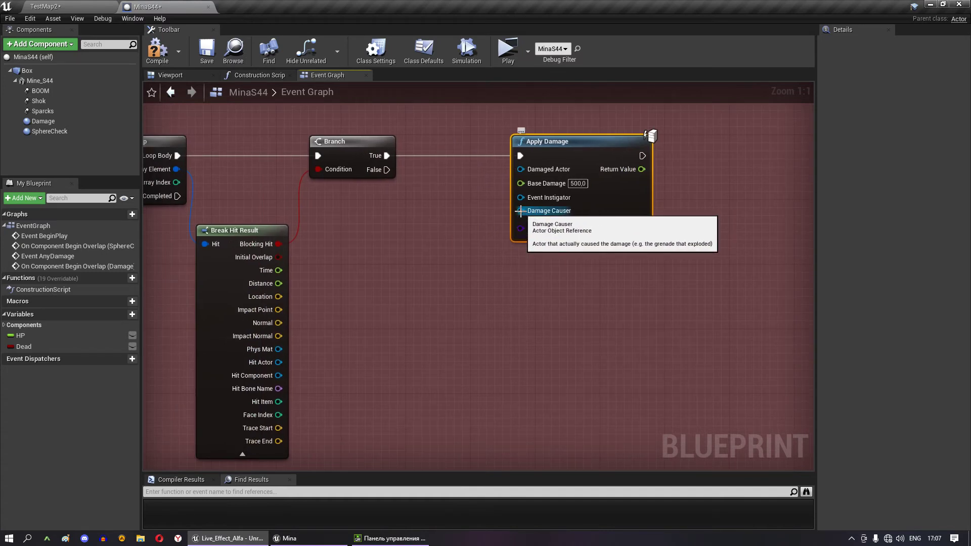
- Connect a Self reference to Apply Damage's Damage Causer
drag(520, 210, 430, 253)
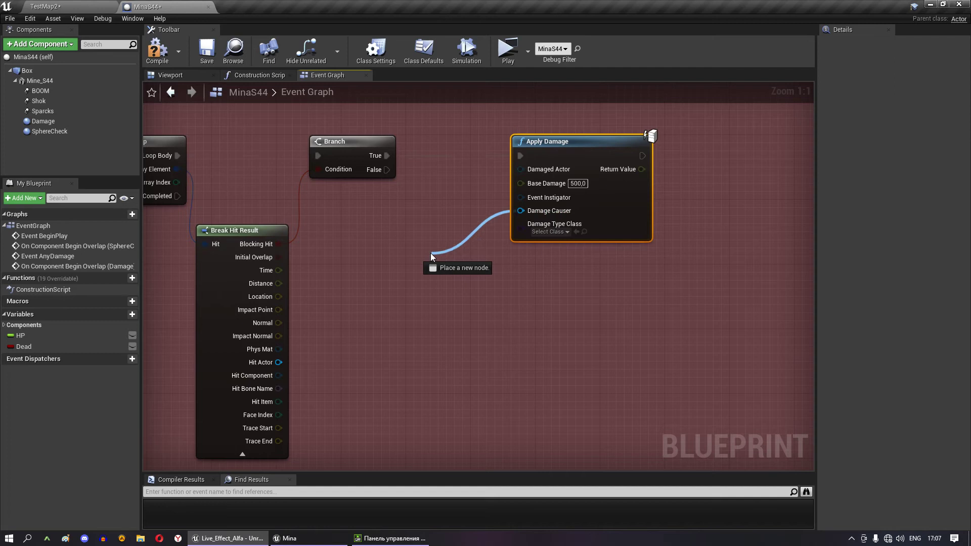
text(self)
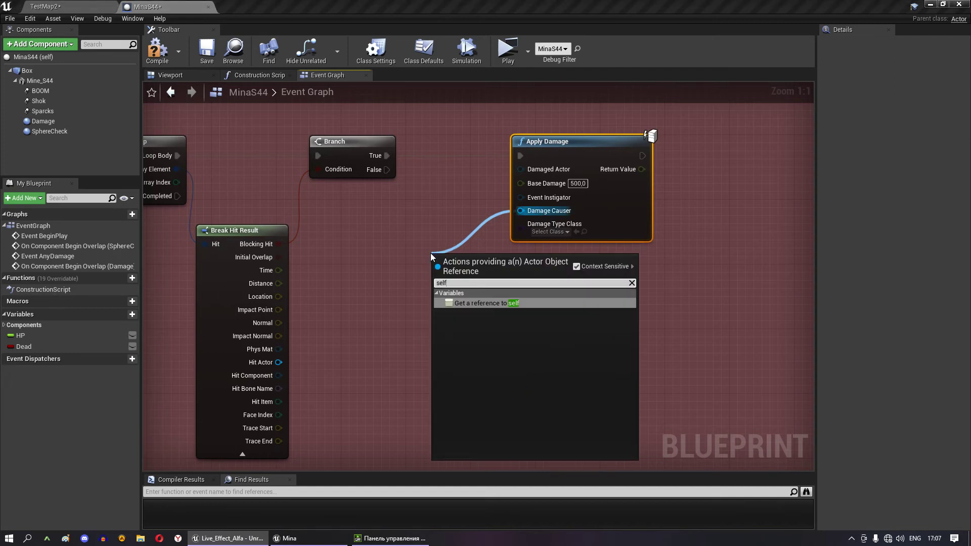
click(487, 306)
drag(466, 265, 446, 243)
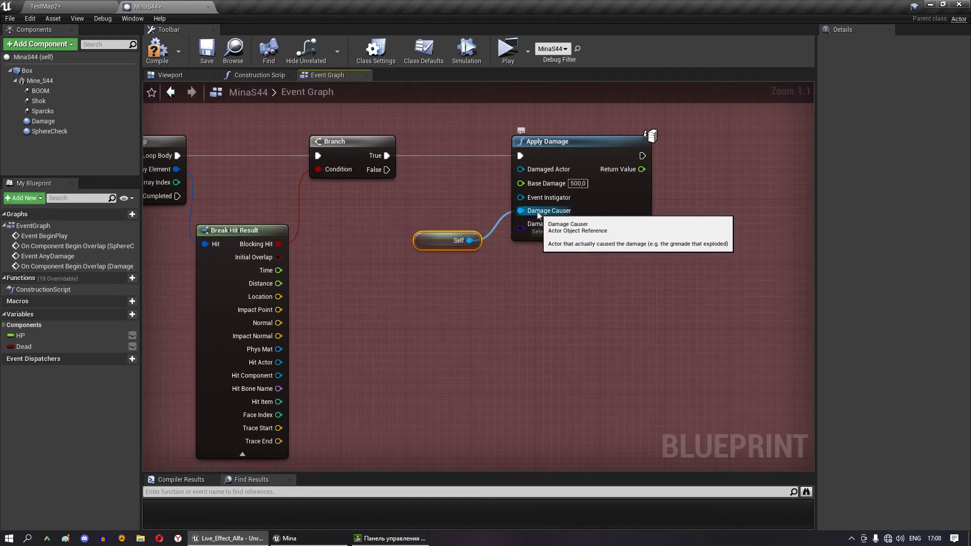
- Try a Get Player Character node as the damage target, then delete it
scroll(541, 215, down, 6)
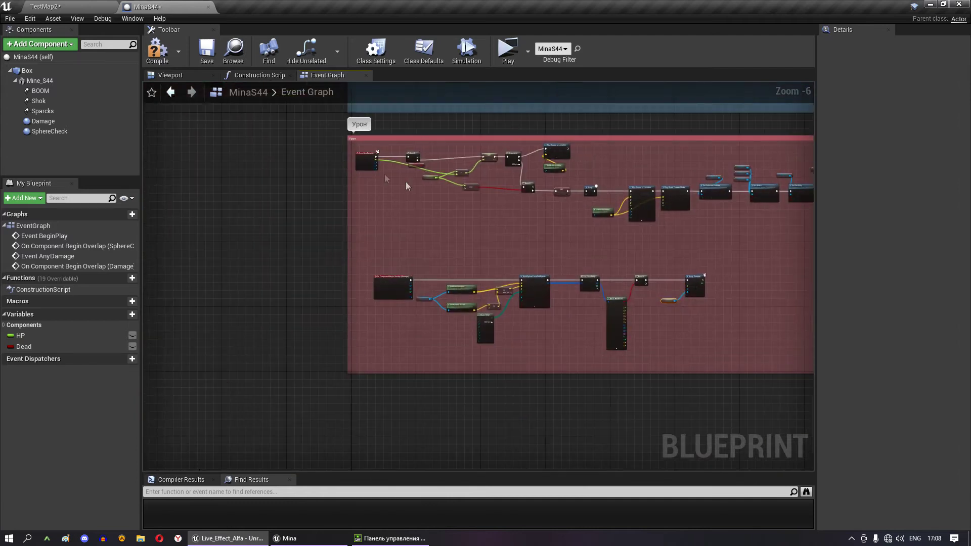
scroll(333, 179, up, 6)
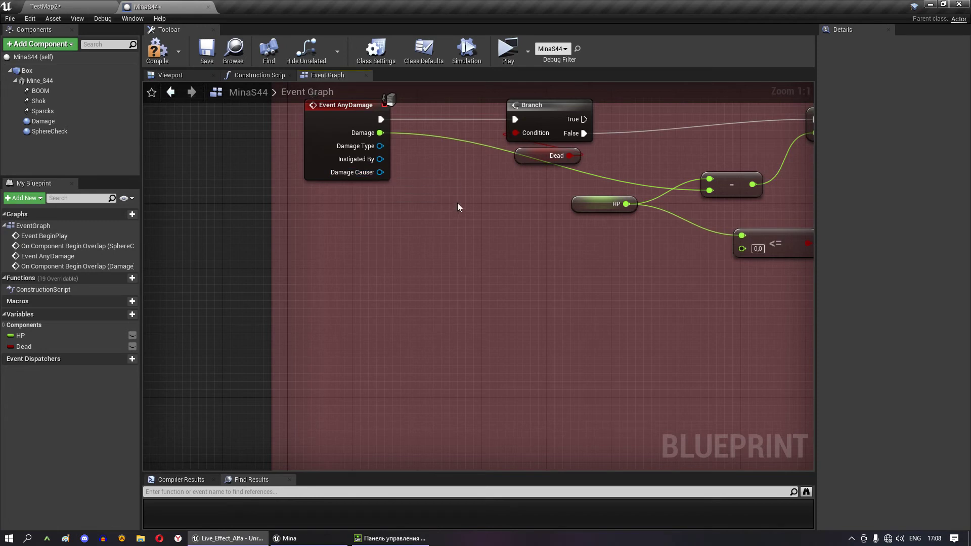
scroll(457, 208, down, 5)
scroll(502, 211, up, 2)
scroll(436, 198, up, 3)
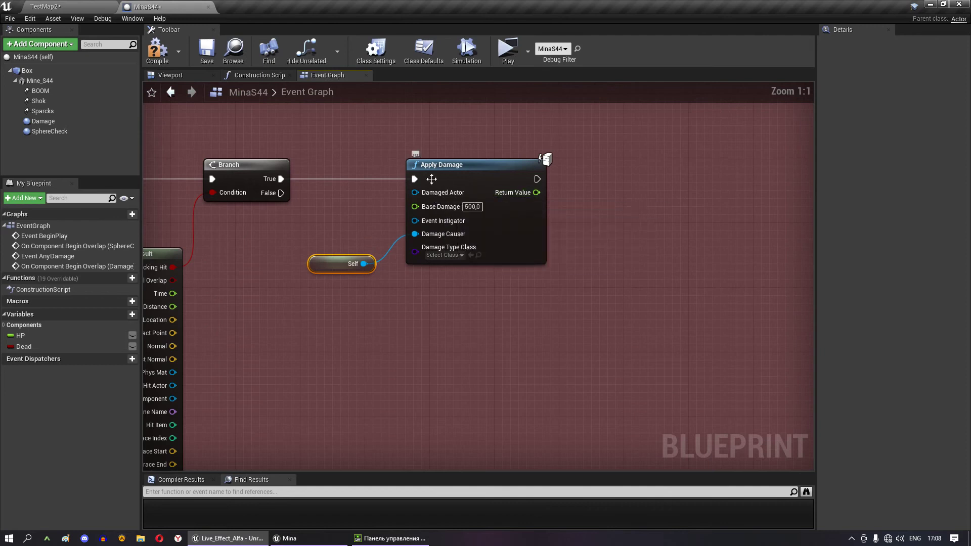
right_drag(413, 221, 486, 219)
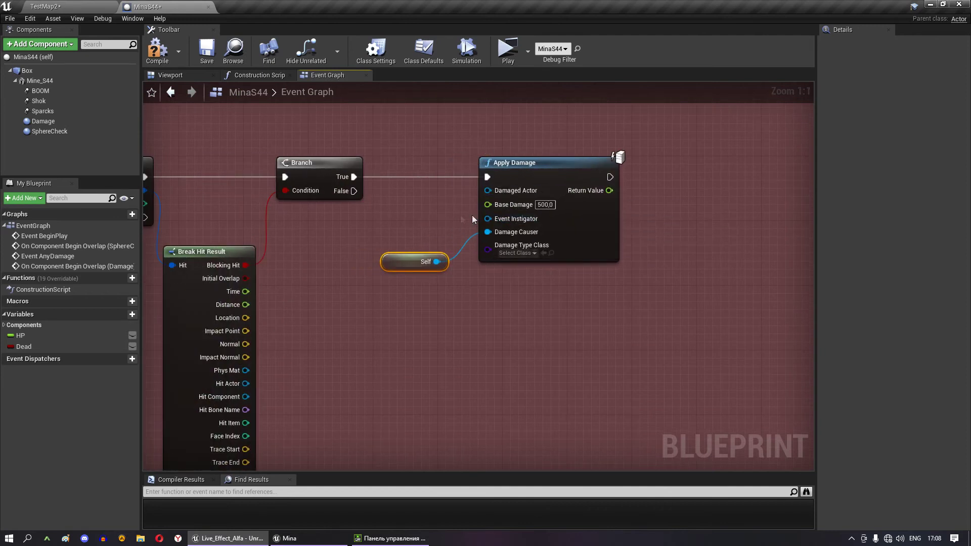
right_click(359, 221)
text(get pla)
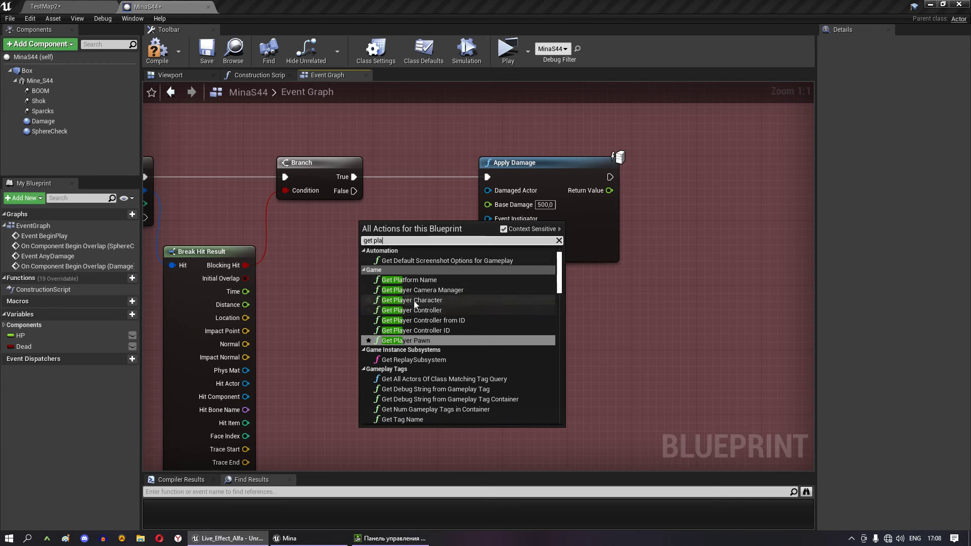
click(413, 300)
drag(404, 228, 348, 219)
mouse_move(415, 233)
mouse_down()
mouse_move(485, 221)
mouse_move(479, 234)
mouse_up()
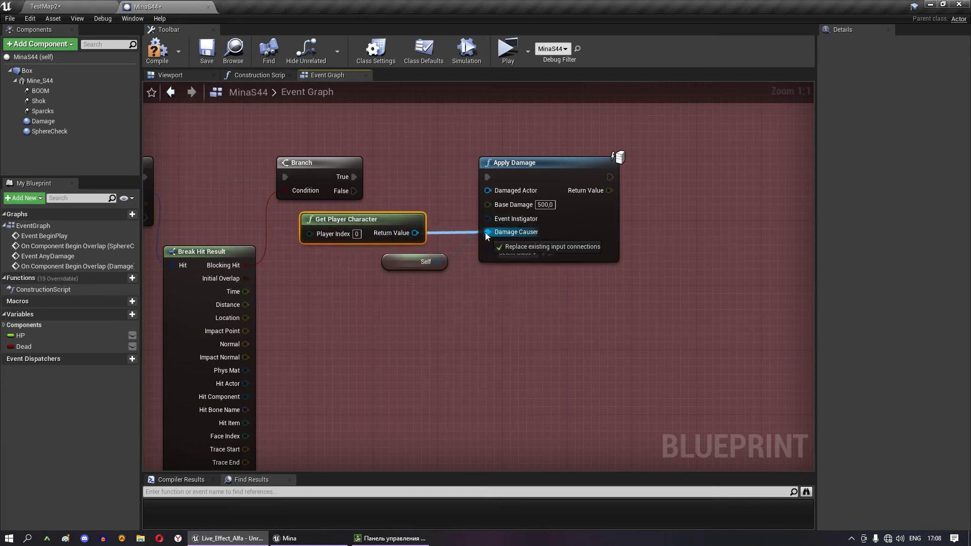
drag(421, 227, 426, 239)
key(Escape)
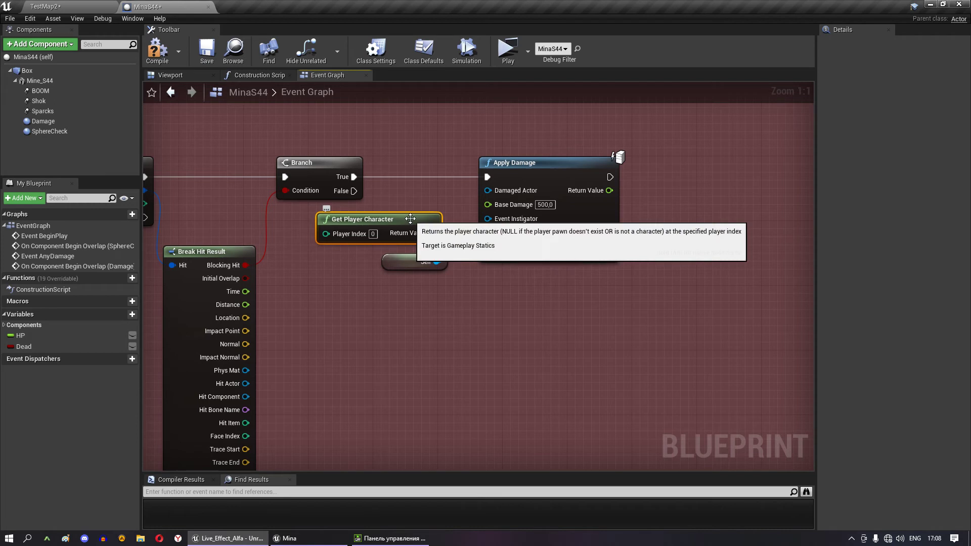
key(Delete)
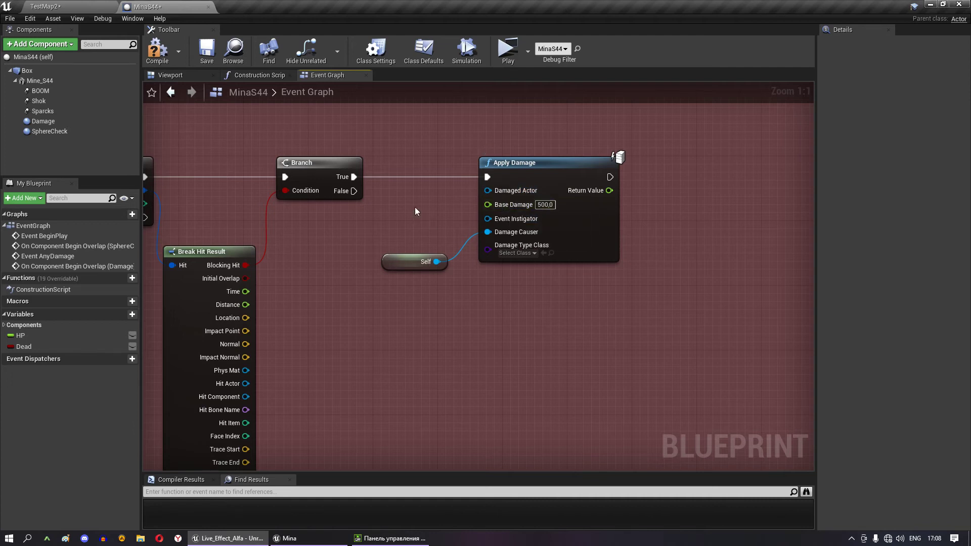
- Wire Break Hit Result's Hit Actor into Apply Damage's Damaged Actor
right_drag(415, 207, 493, 154)
right_drag(433, 209, 404, 231)
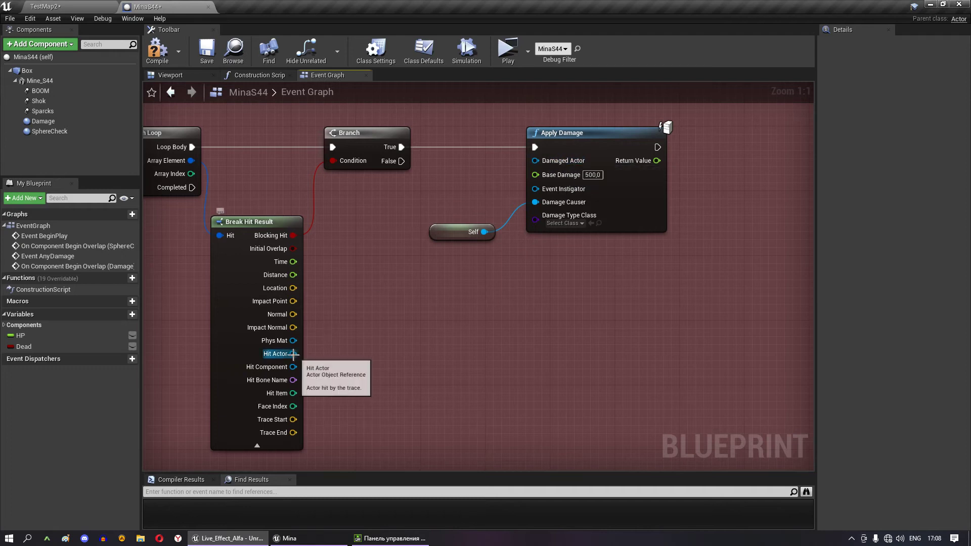
drag(293, 354, 535, 160)
mouse_move(402, 231)
right_down()
mouse_move(302, 249)
mouse_move(457, 195)
right_up()
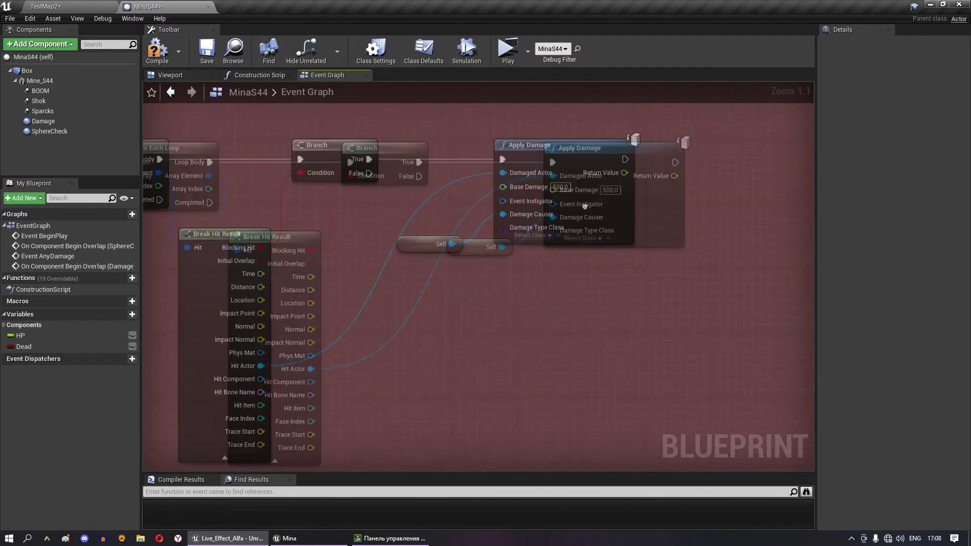
- Compile and save MinaS44, then return to the TestMap2 level editor
click(158, 48)
click(207, 48)
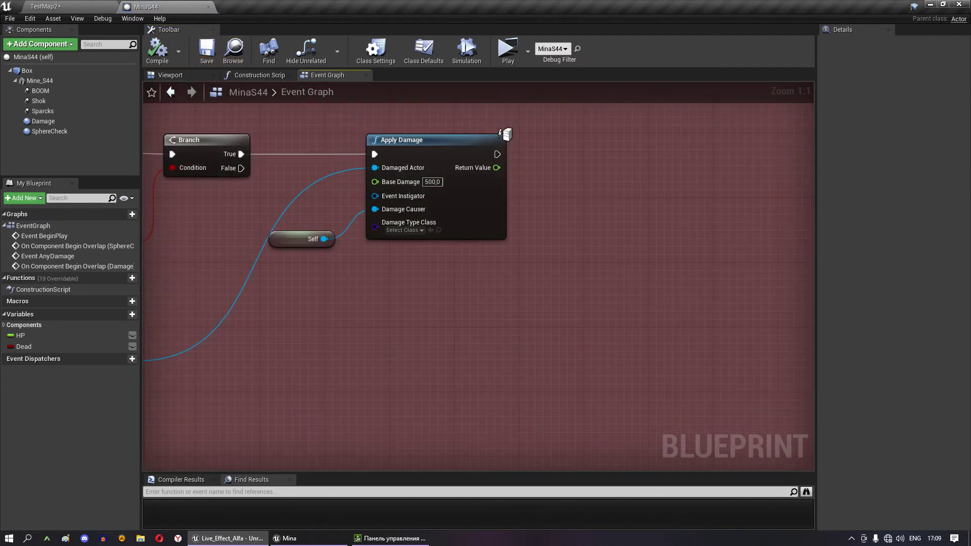
click(542, 240)
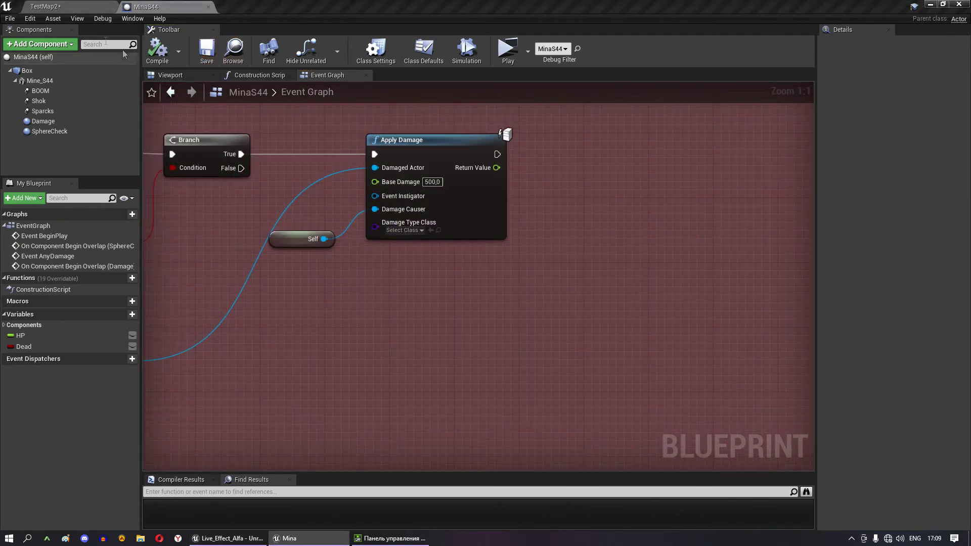
click(76, 7)
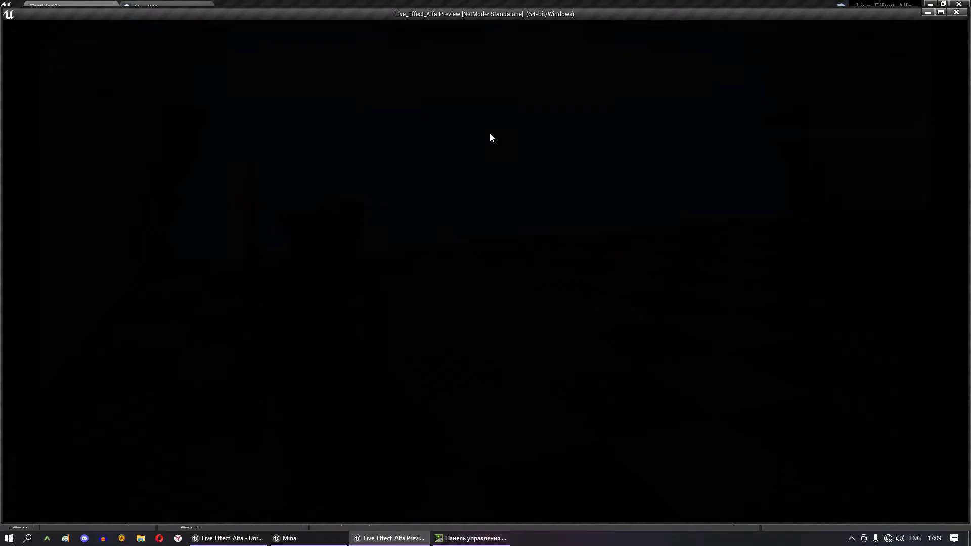
- Play-test the mine's explosion, then Alt-drag copies MinaS45 and MinaS46 beside it
key(w)
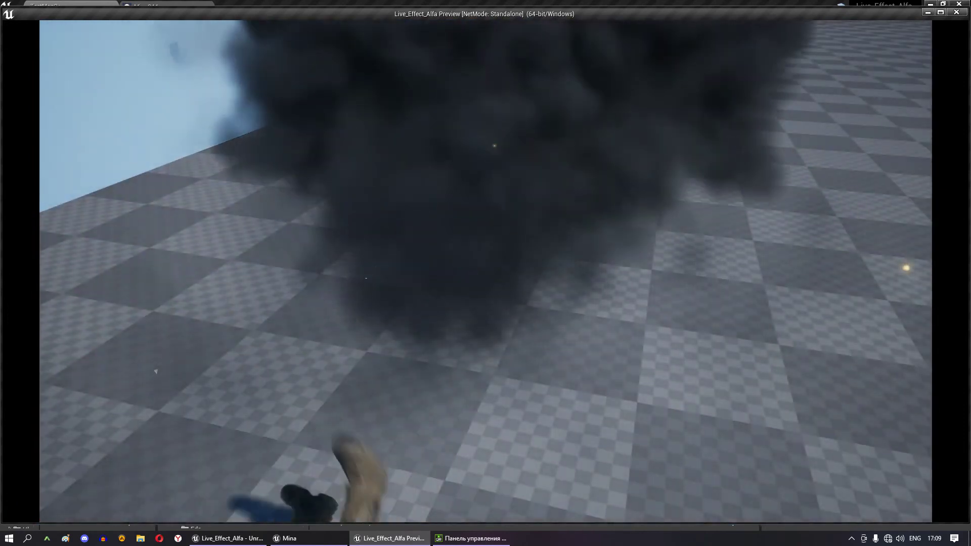
key(Escape)
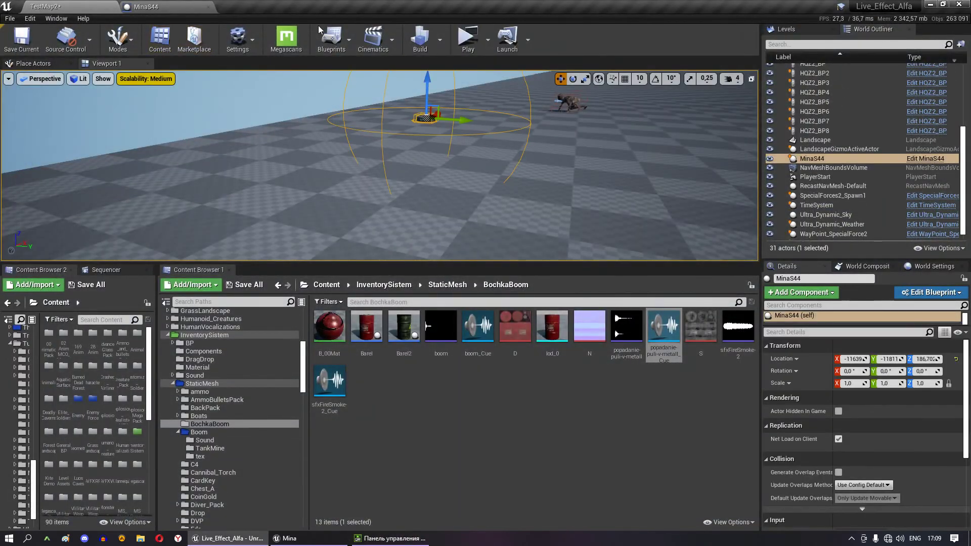
alt+drag(463, 120, 617, 124)
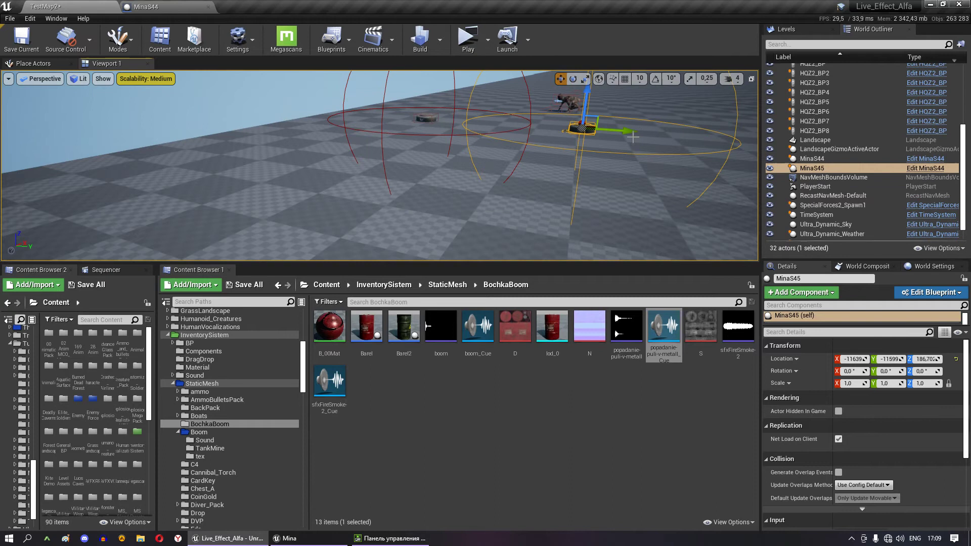
mouse_move(502, 123)
mouse_down()
mouse_move(480, 122)
mouse_move(753, 123)
mouse_up()
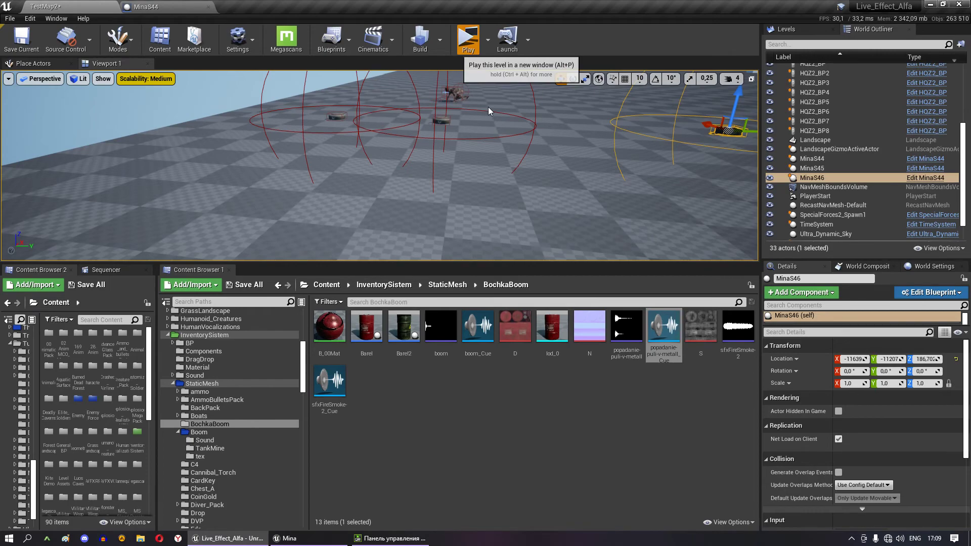
key(alt+p)
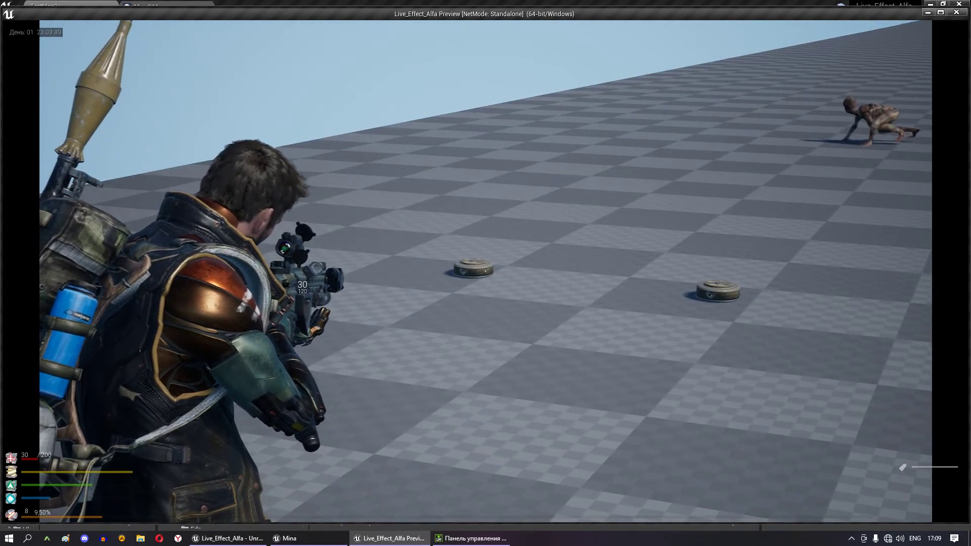
- Shoot repeatedly at the nearer and right-hand mines in the preview
click(304, 286)
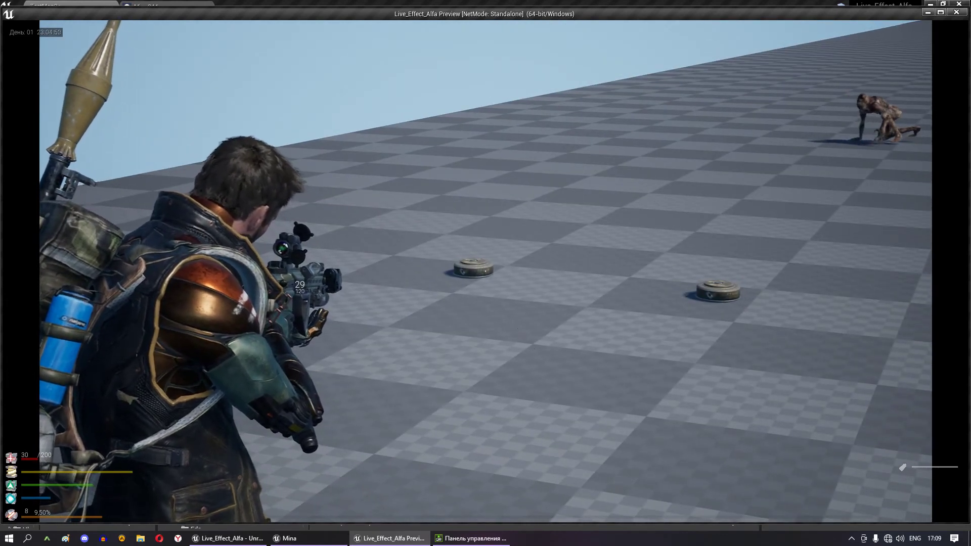
click(301, 286)
click(301, 286)
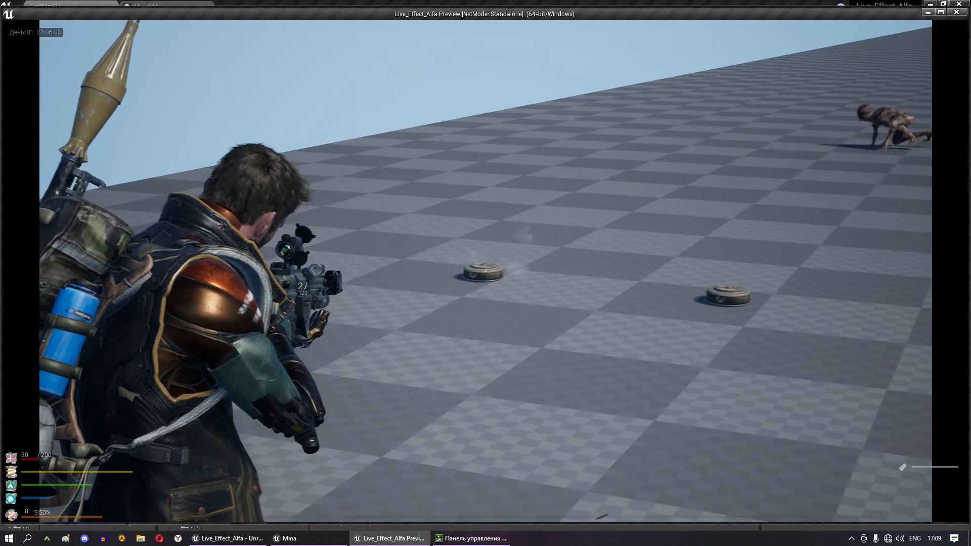
key(w)
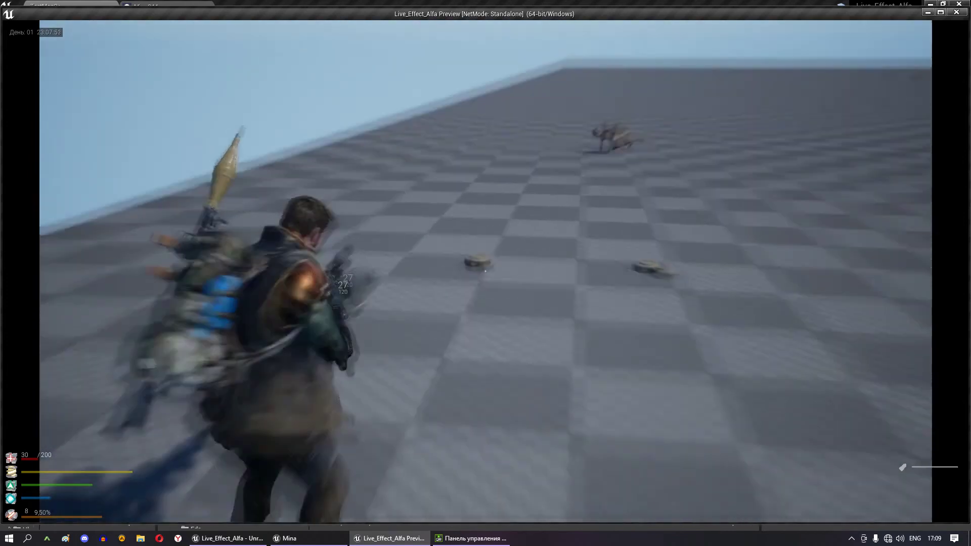
click(296, 286)
click(296, 286)
drag(296, 286, 305, 288)
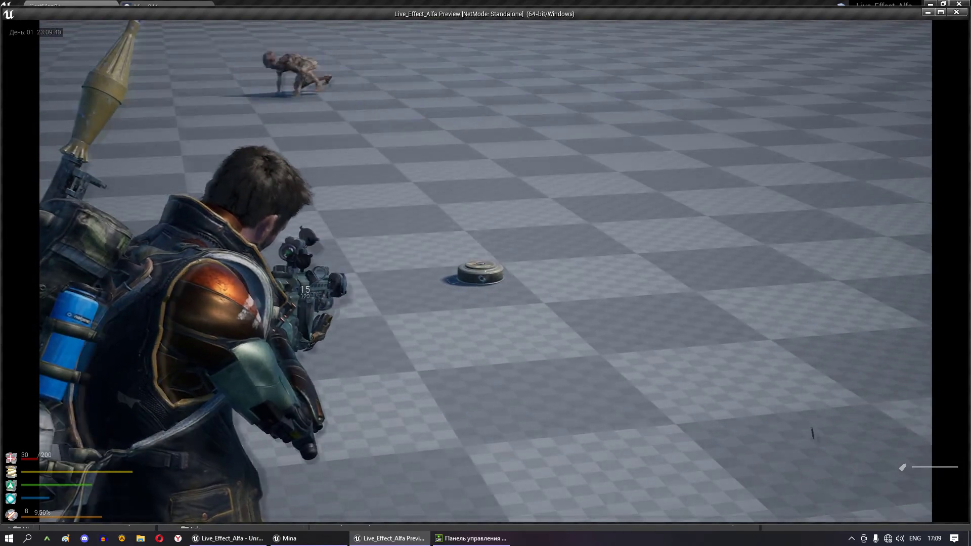
mouse_move(486, 273)
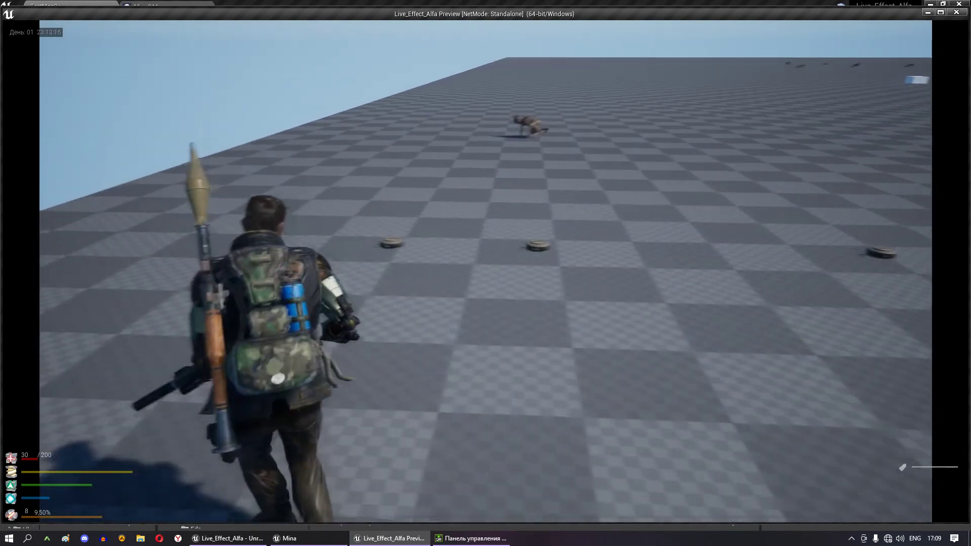
- Run the character among the mines until one explodes, then close the preview
key(w)
key(w)
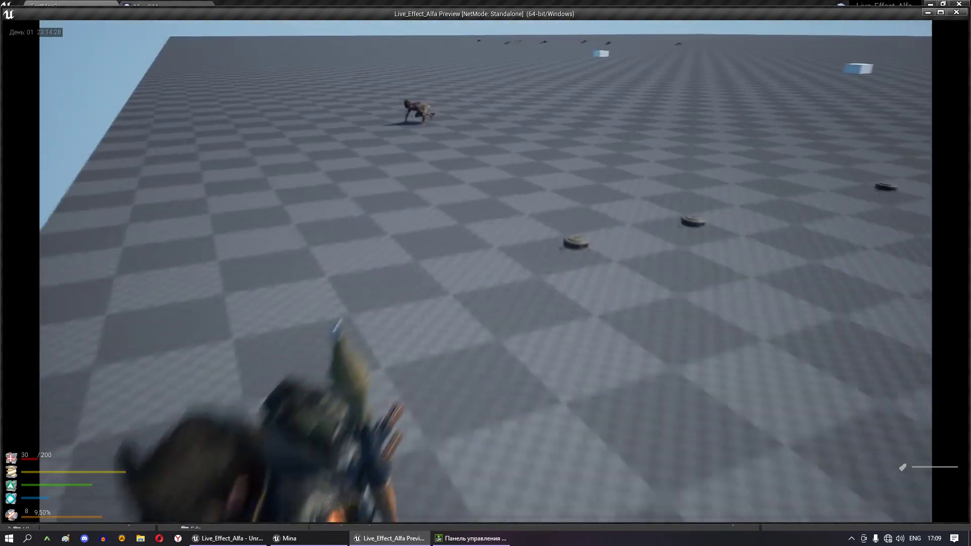
key(w)
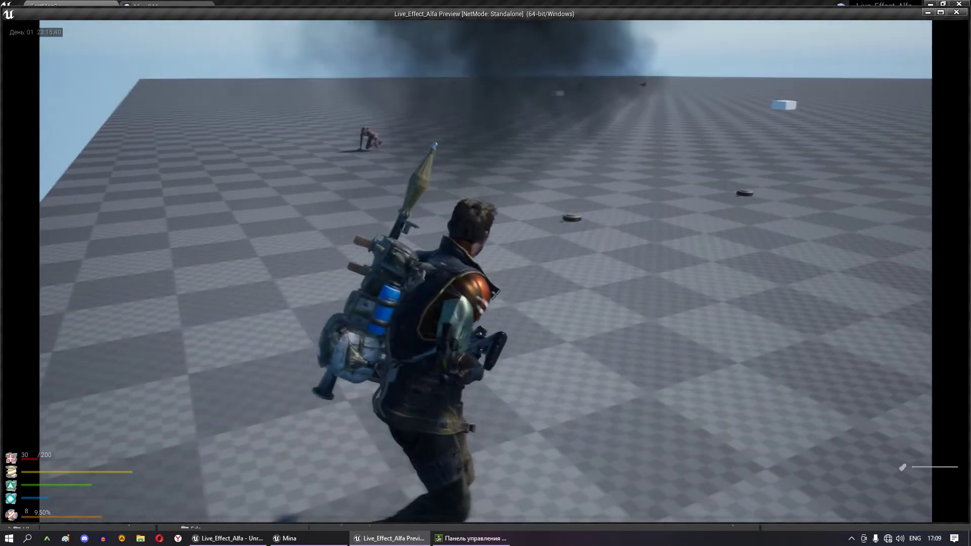
key(w)
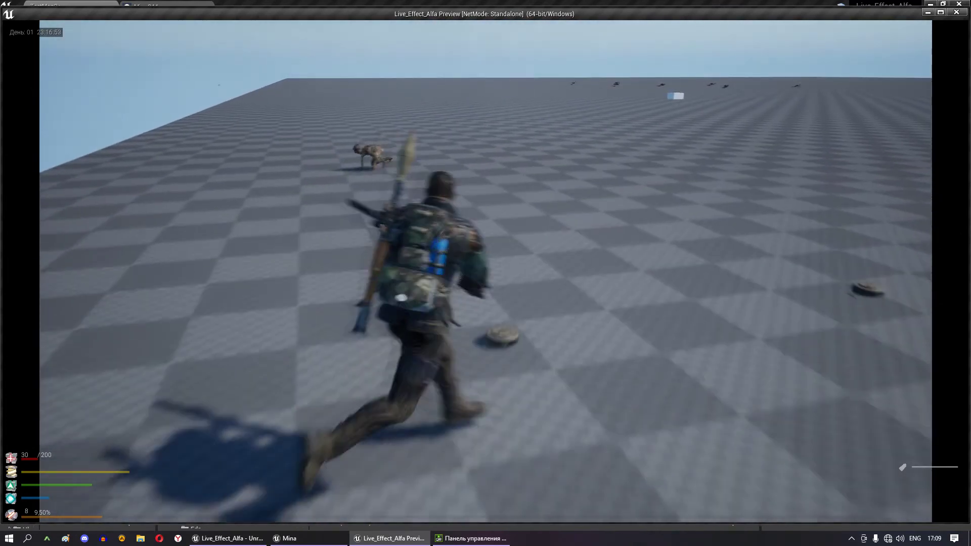
key(w)
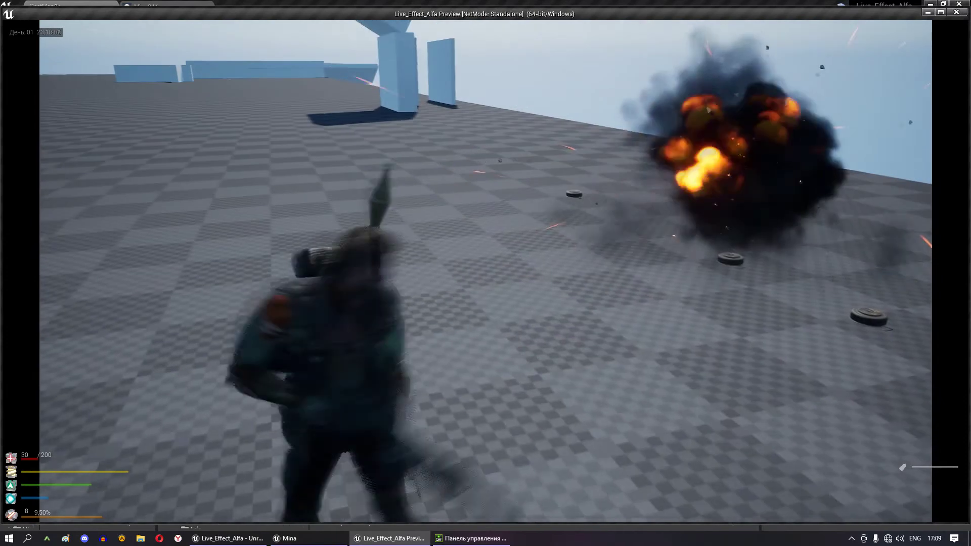
key(w)
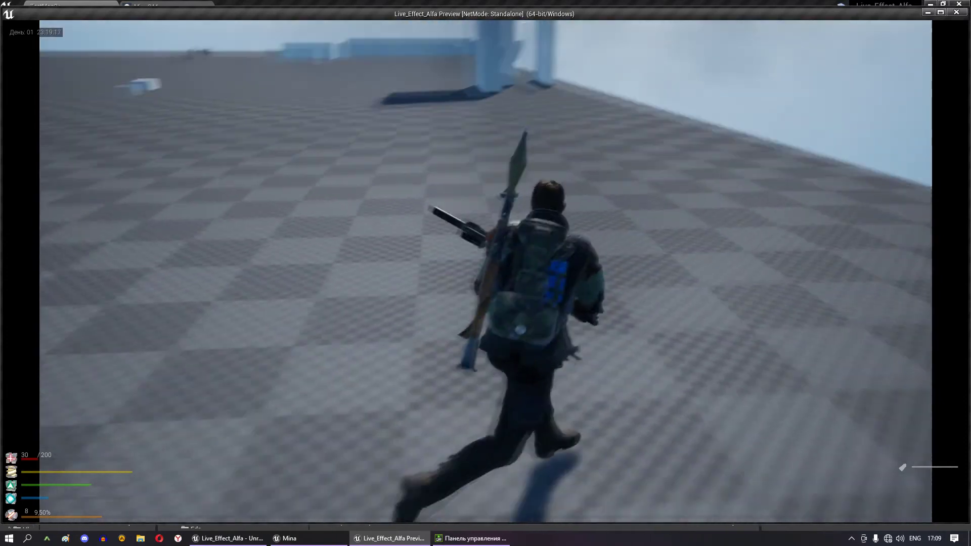
key(w)
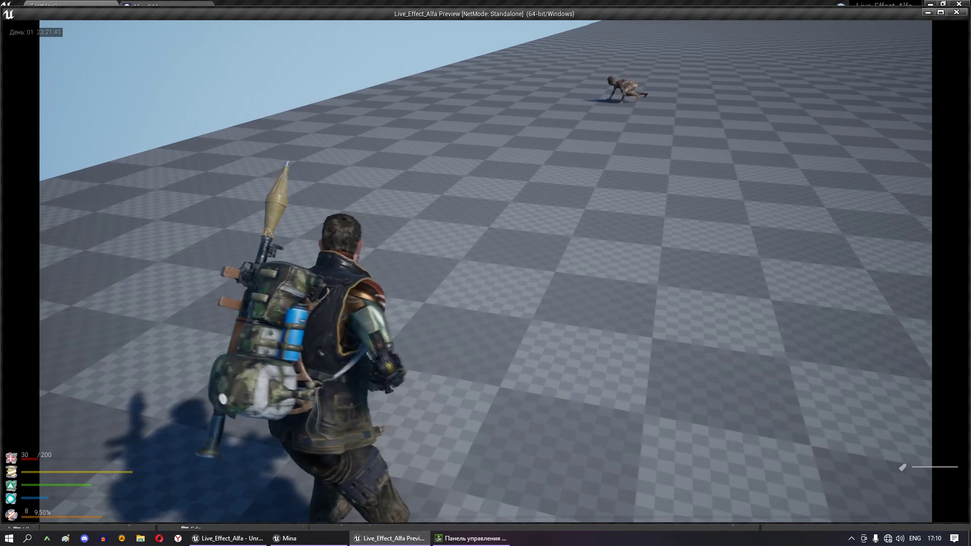
key(Escape)
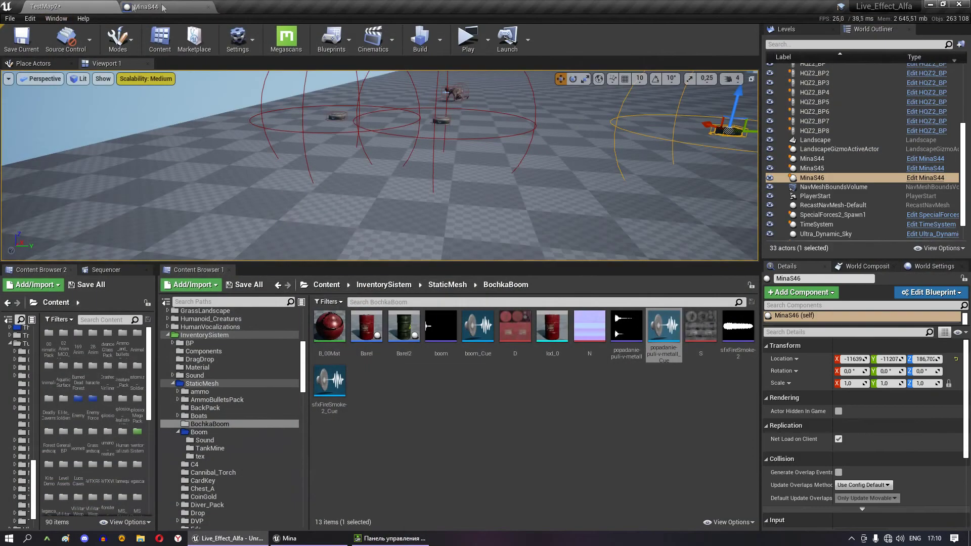
- Open MinaS44's Event Graph and find the Урон damage nodes and the second Branch
click(167, 7)
scroll(453, 273, down, 8)
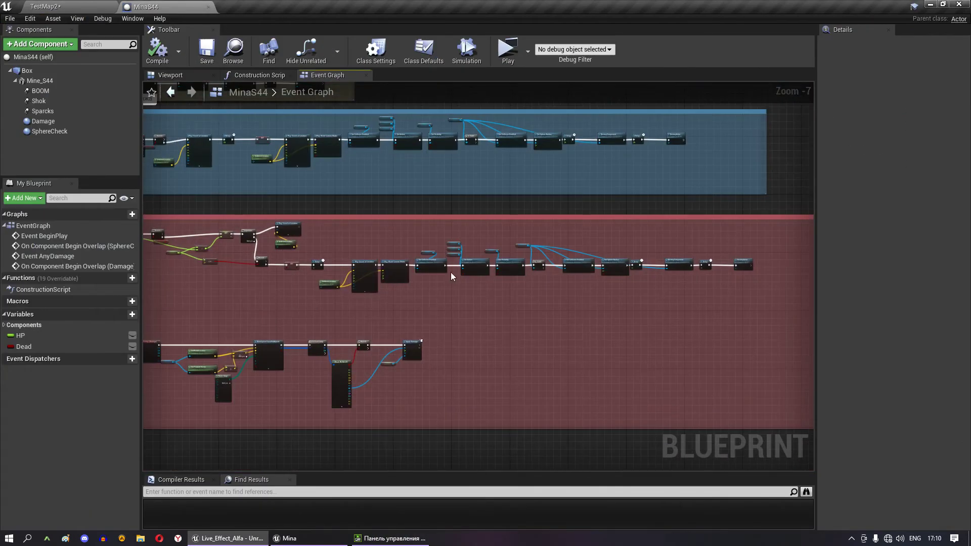
scroll(450, 272, up, 8)
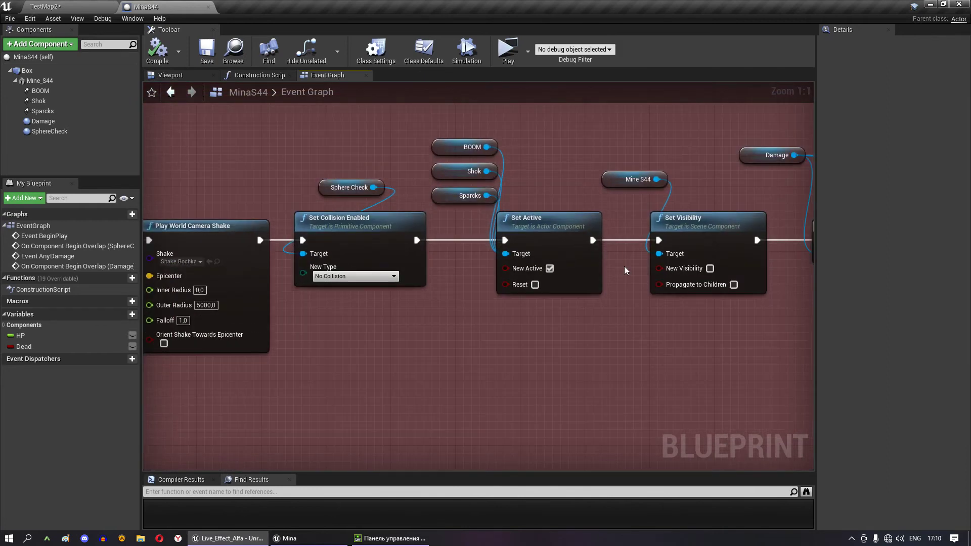
right_drag(624, 269, 528, 273)
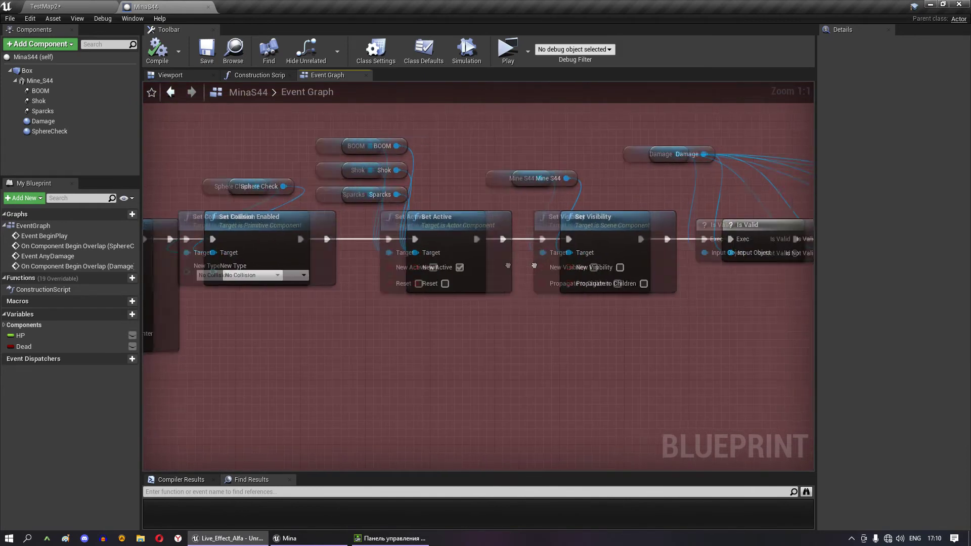
scroll(528, 274, down, 6)
right_drag(526, 229, 485, 293)
scroll(423, 241, up, 6)
right_drag(608, 266, 511, 238)
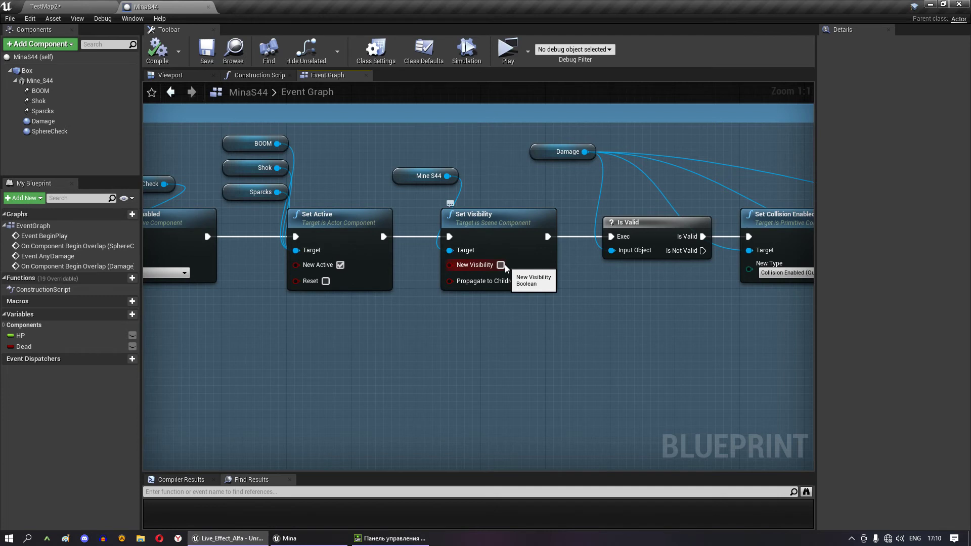
scroll(505, 265, down, 5)
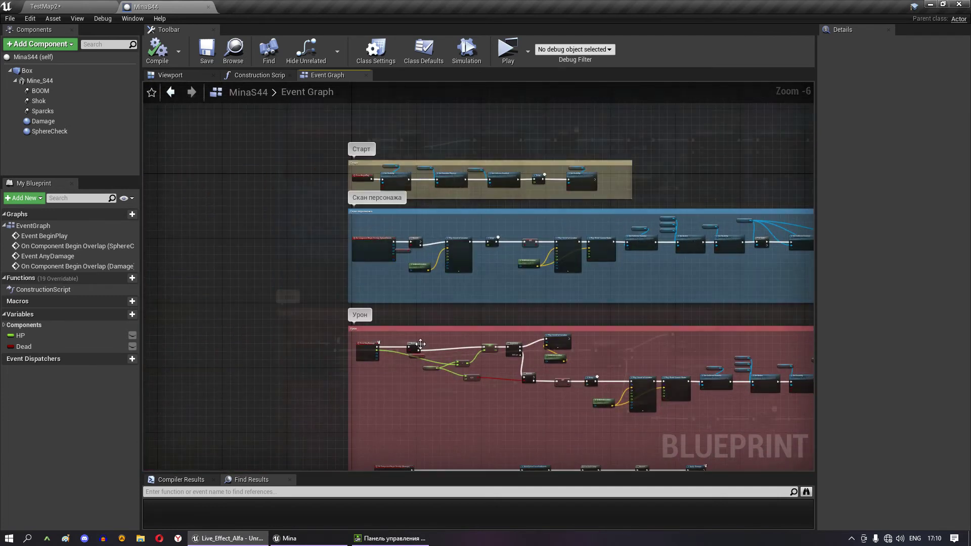
scroll(457, 323, up, 5)
right_drag(457, 324, 452, 228)
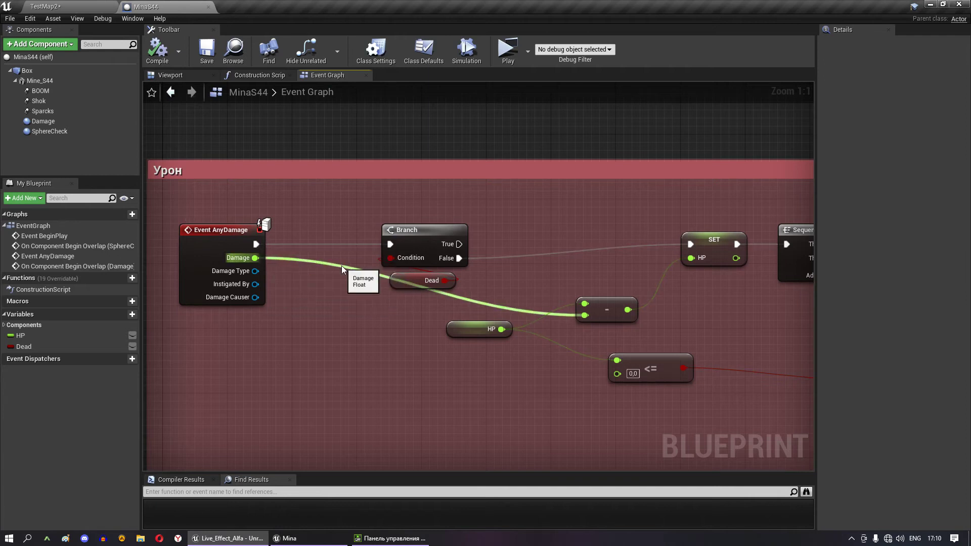
right_drag(528, 272, 260, 252)
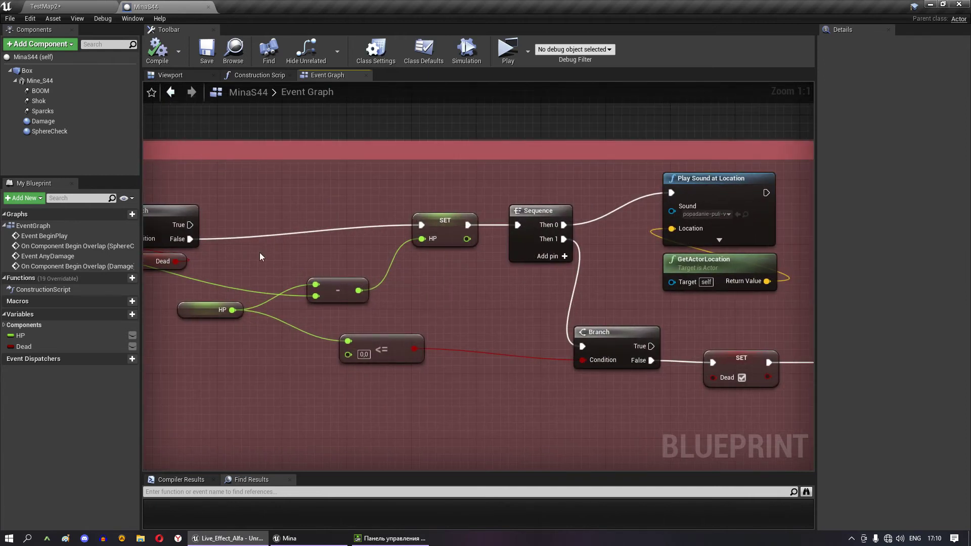
- Move SET Dead onto the Branch's True output, align the nodes, and save
click(446, 227)
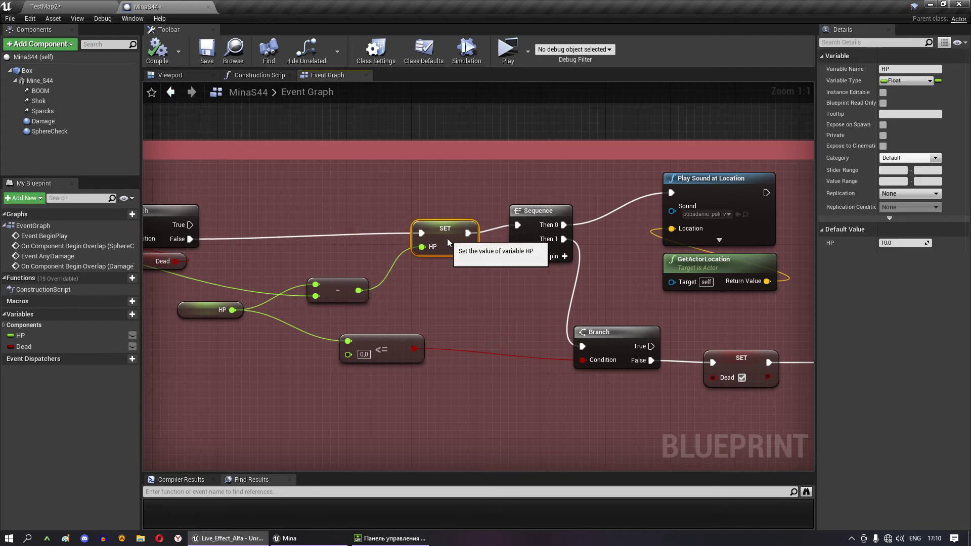
right_drag(523, 243, 406, 203)
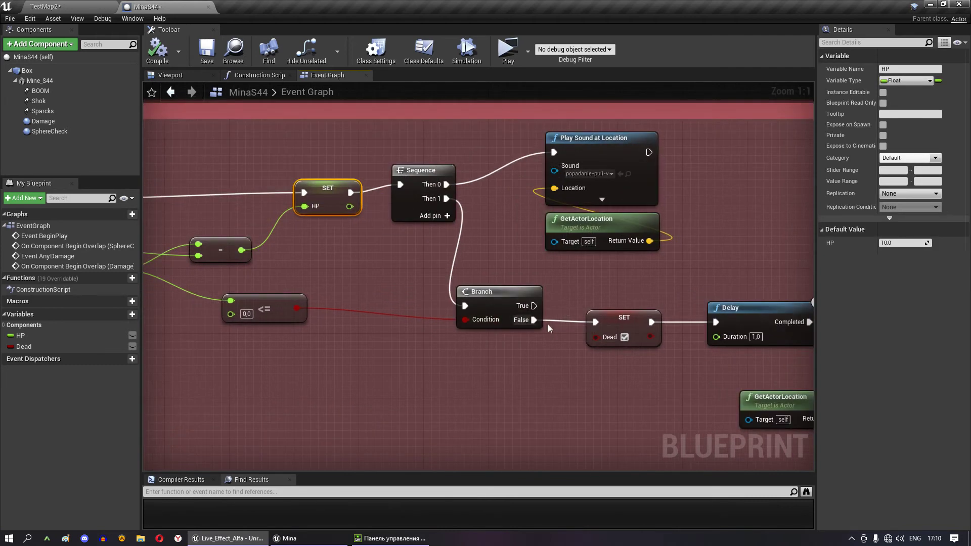
ctrl+drag(535, 320, 536, 306)
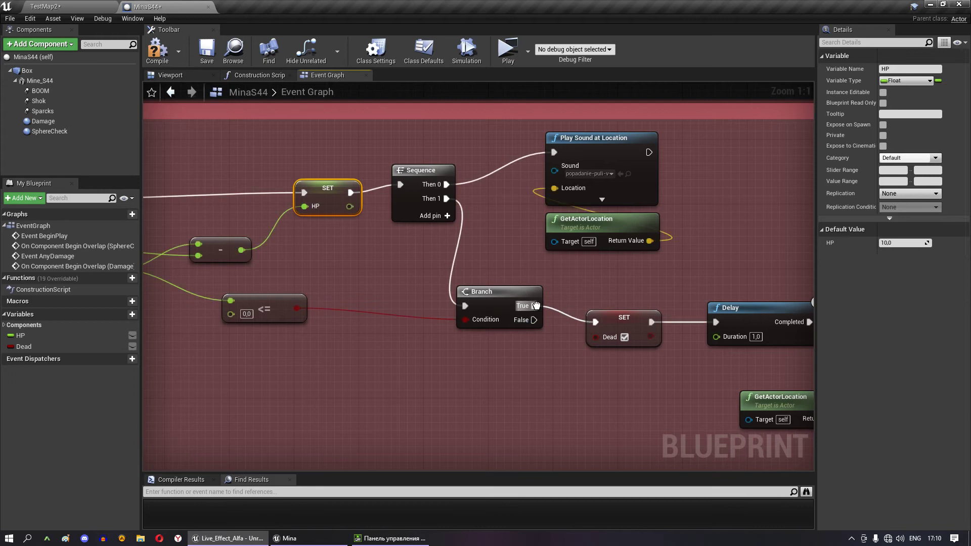
right_drag(564, 296, 522, 254)
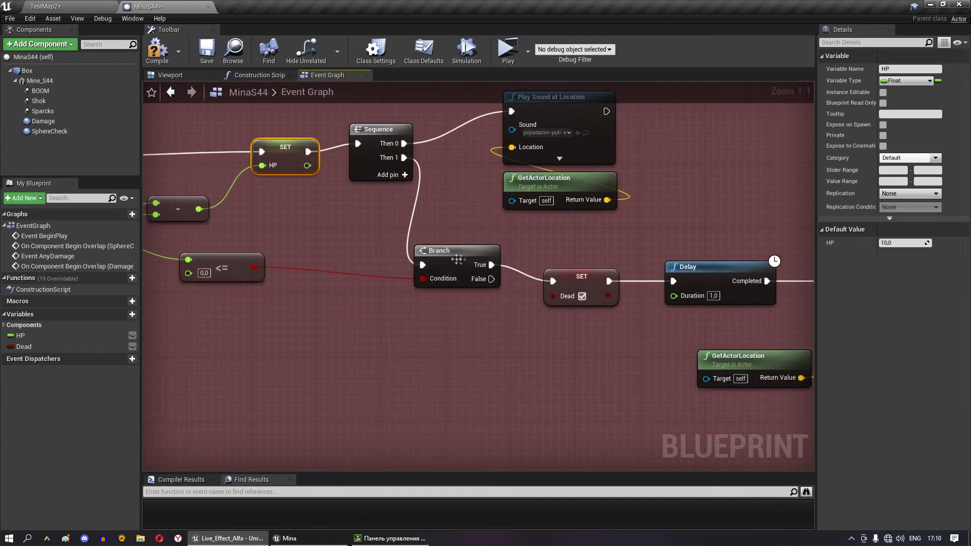
drag(445, 251, 445, 267)
click(205, 57)
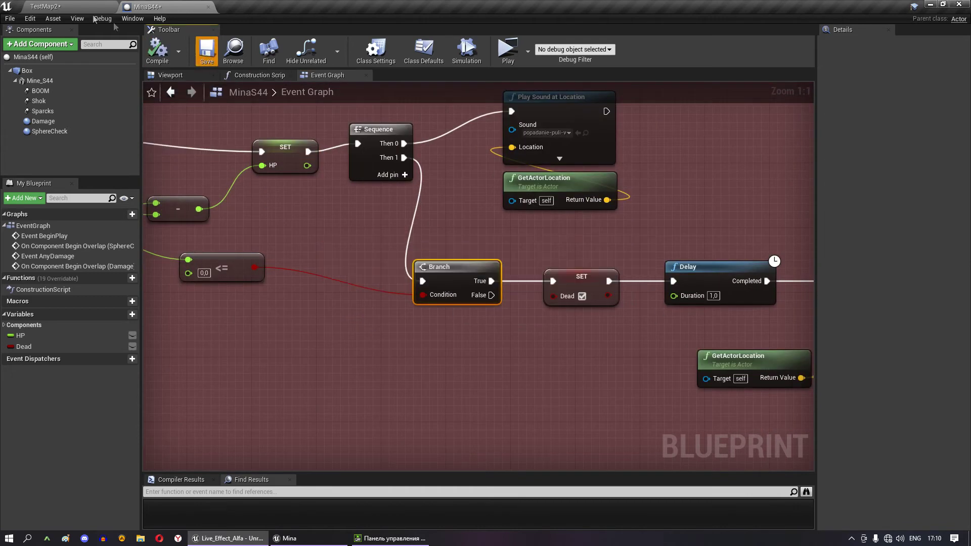
click(61, 6)
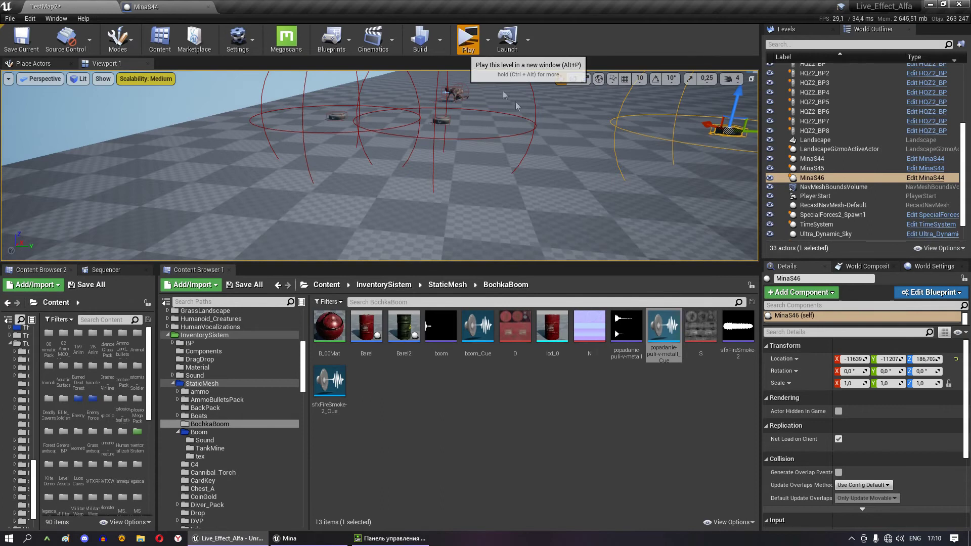
- Launch a standalone preview, aim and shoot a mine to detonate it, then exit
key(alt+p)
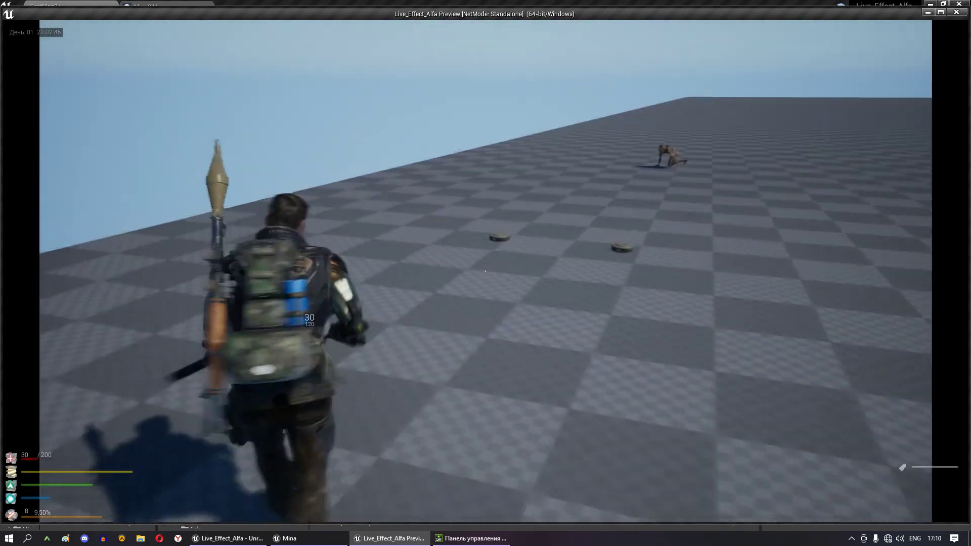
right_click(486, 273)
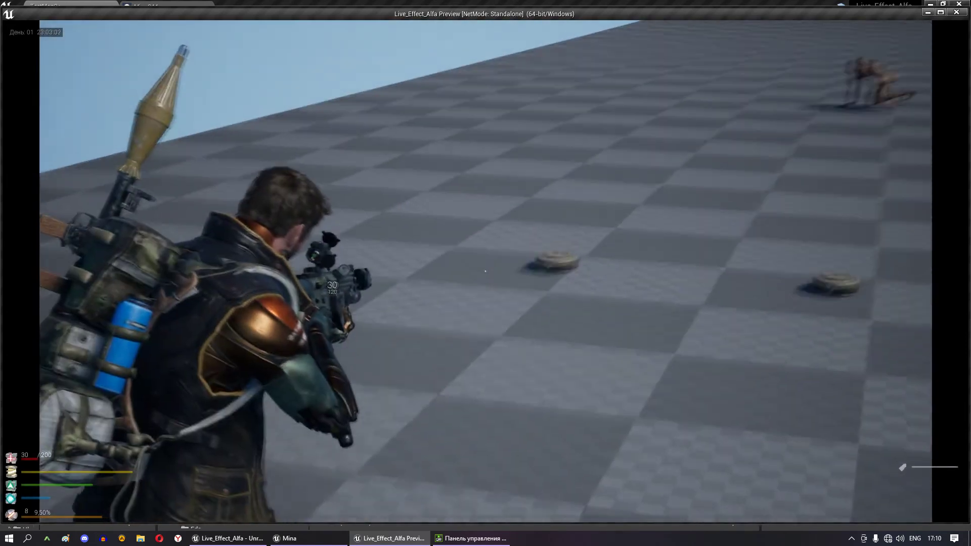
click(485, 273)
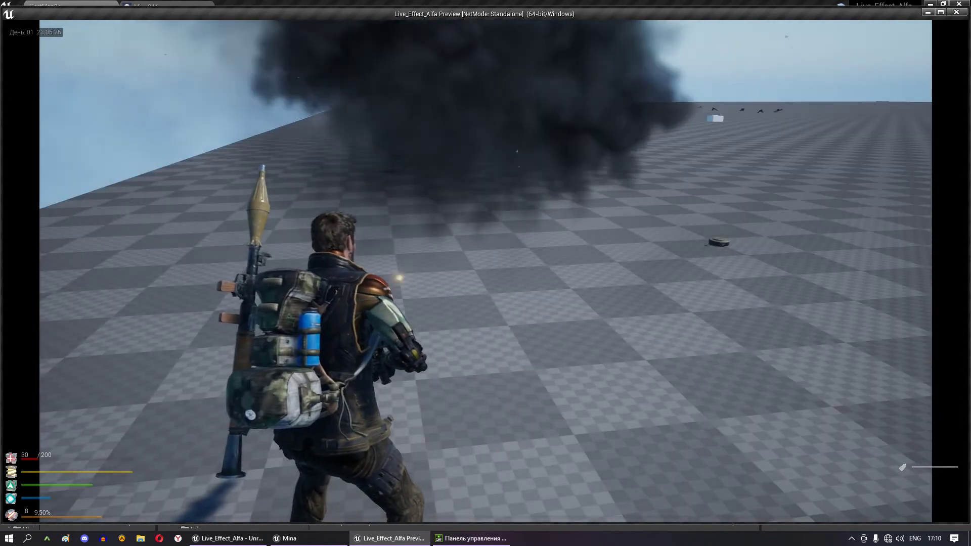
key(w)
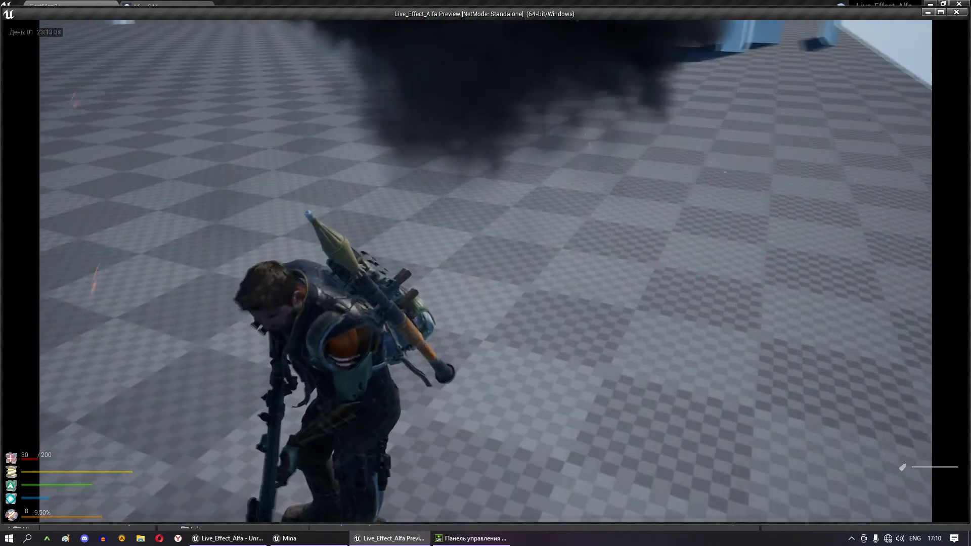
key(Escape)
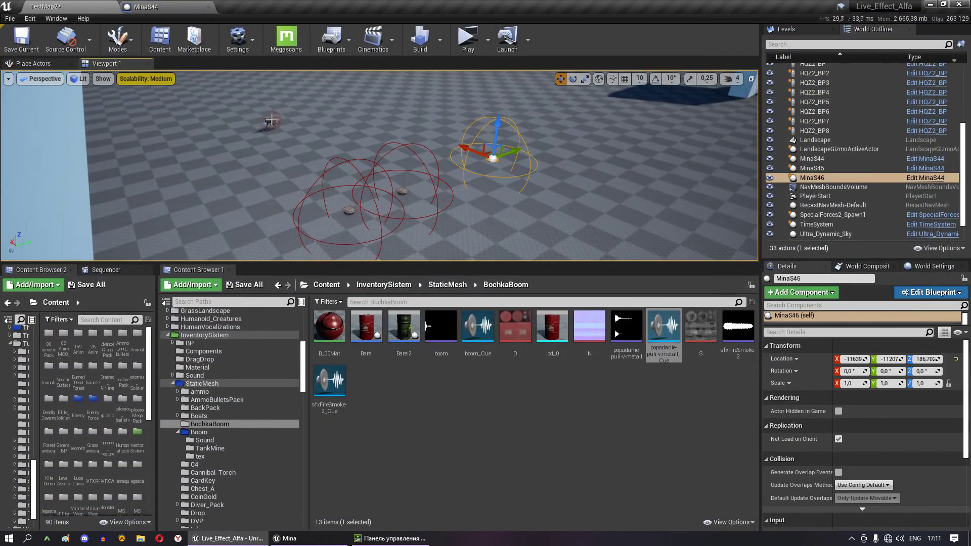
- Move the character around the creature and mines with WASD until a mine kills it, then stop playing
click(274, 120)
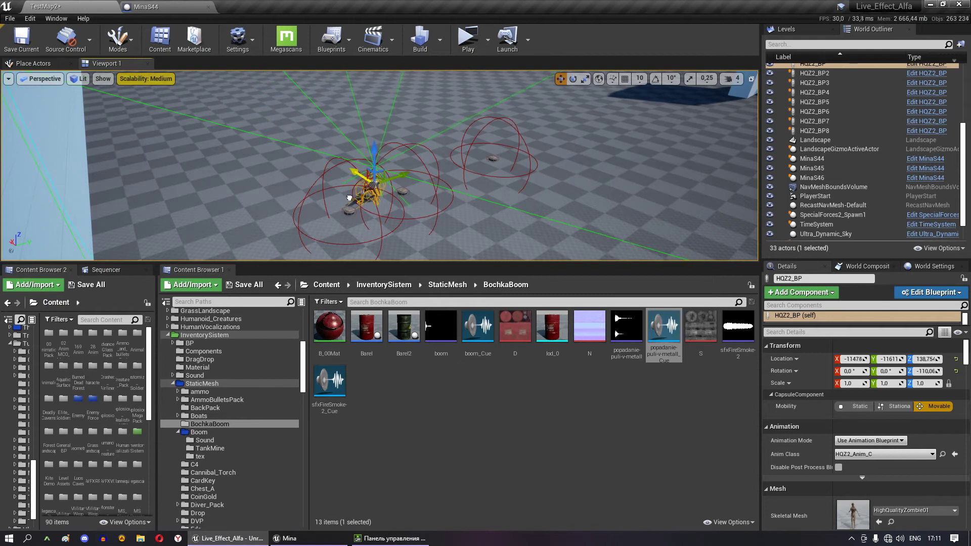
right_drag(492, 178, 486, 243)
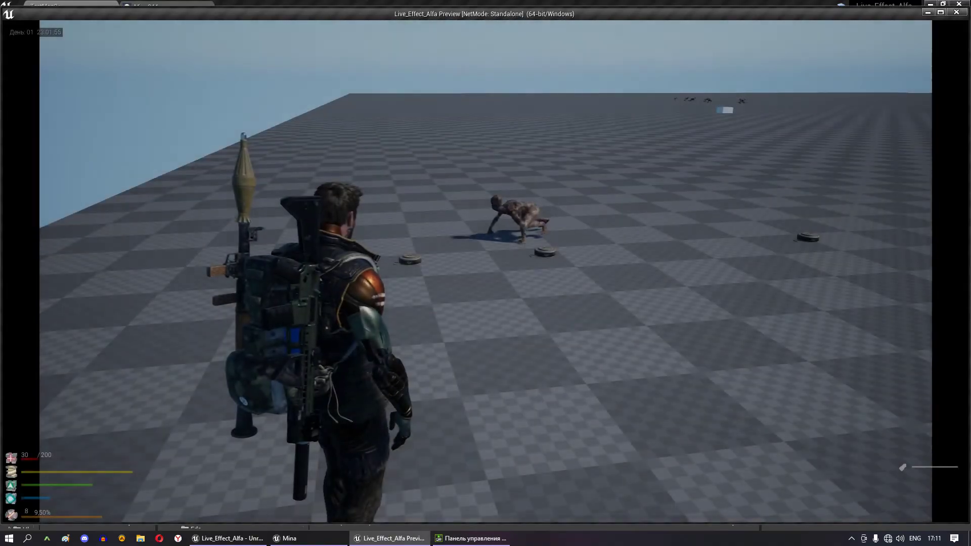
key(w)
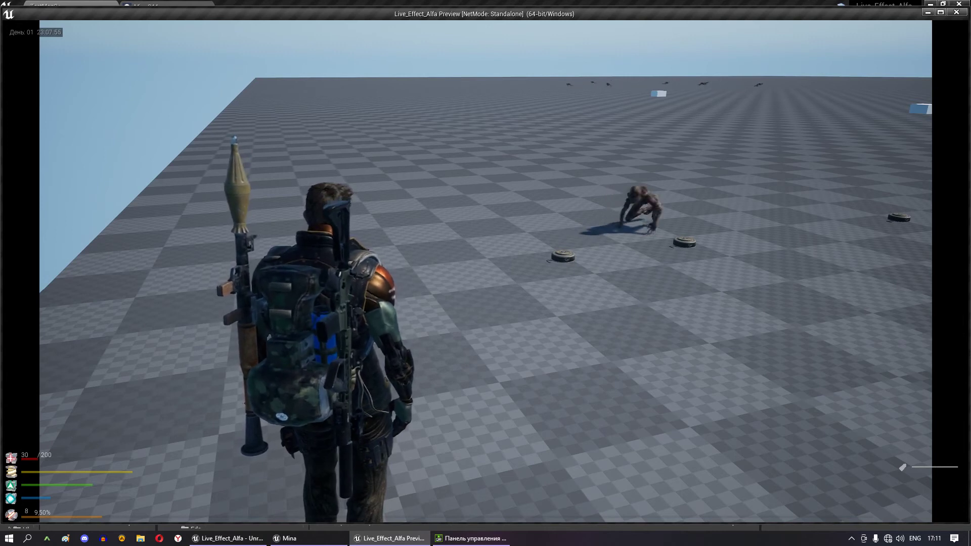
key(d)
key(w)
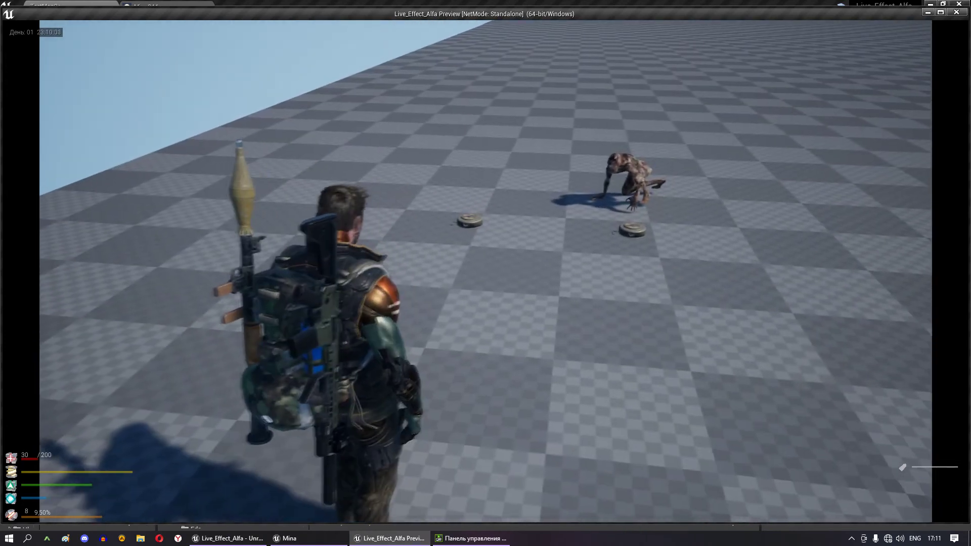
key(a)
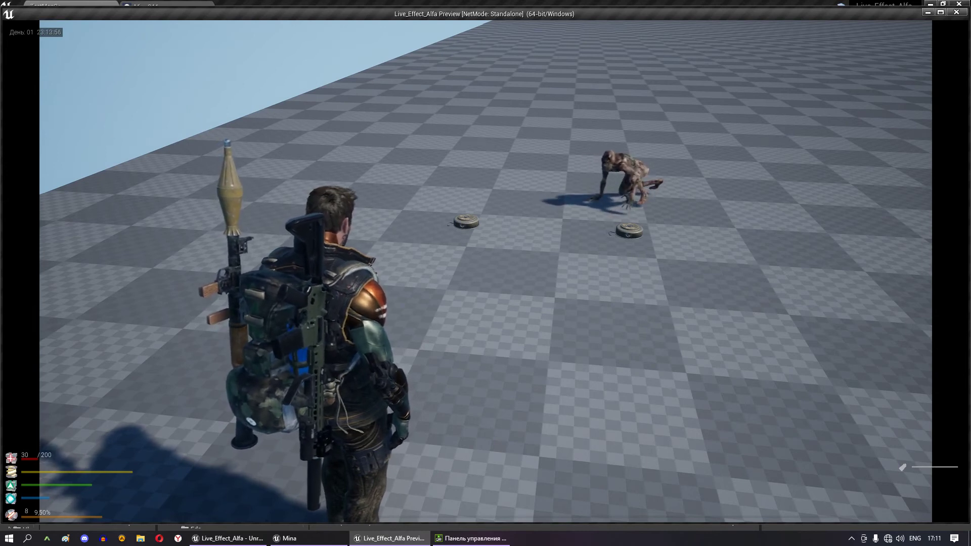
key(s)
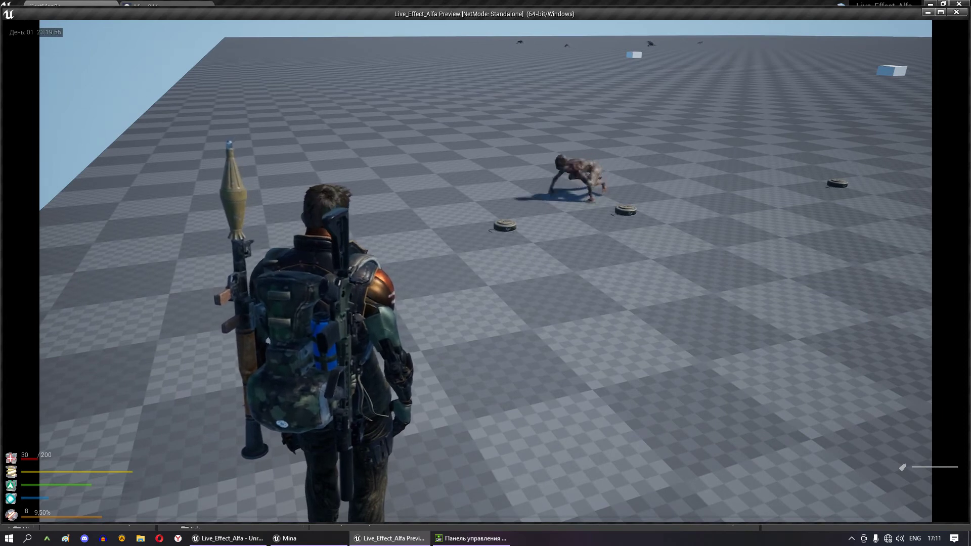
key(w)
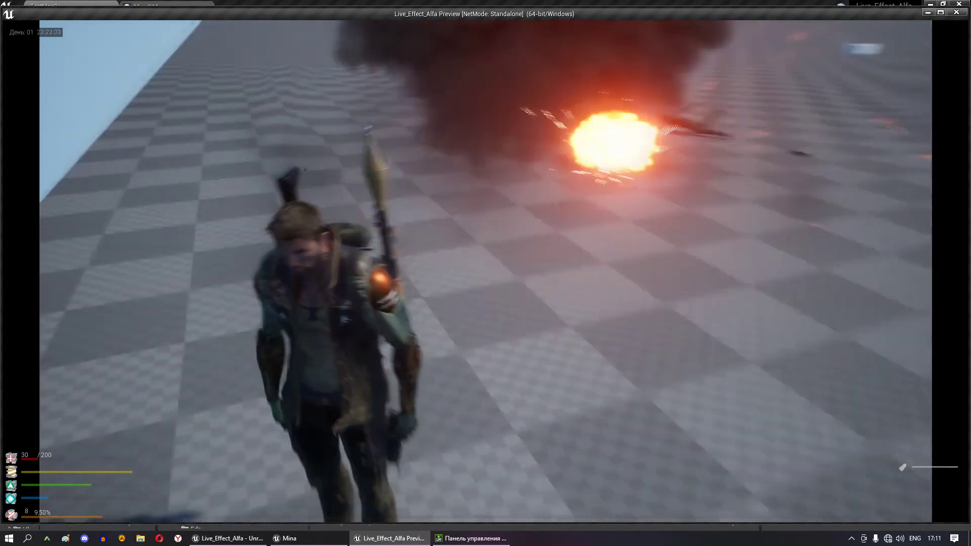
key(w)
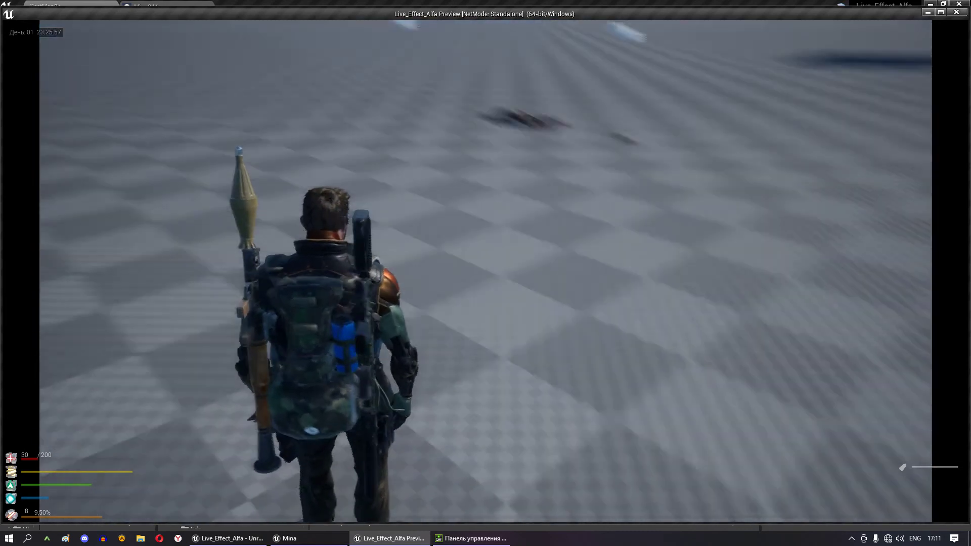
mouse_move(486, 273)
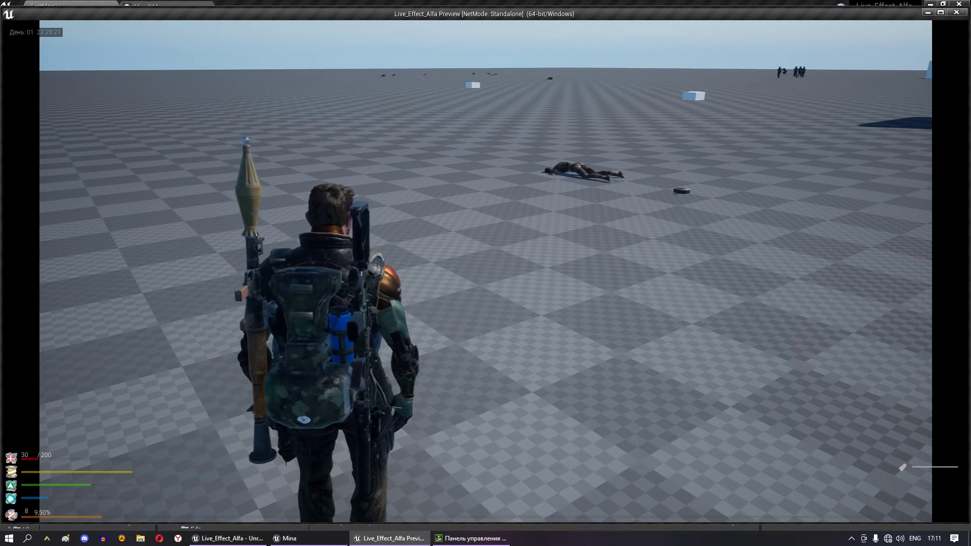
key(Escape)
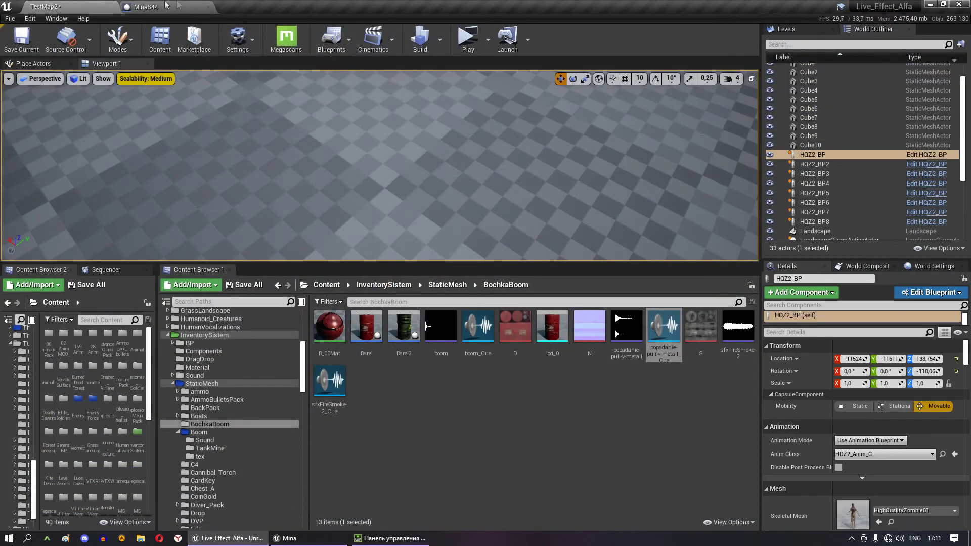
- In MinaS44, check the SphereCheck component's default Sphere Radius of 150
click(174, 9)
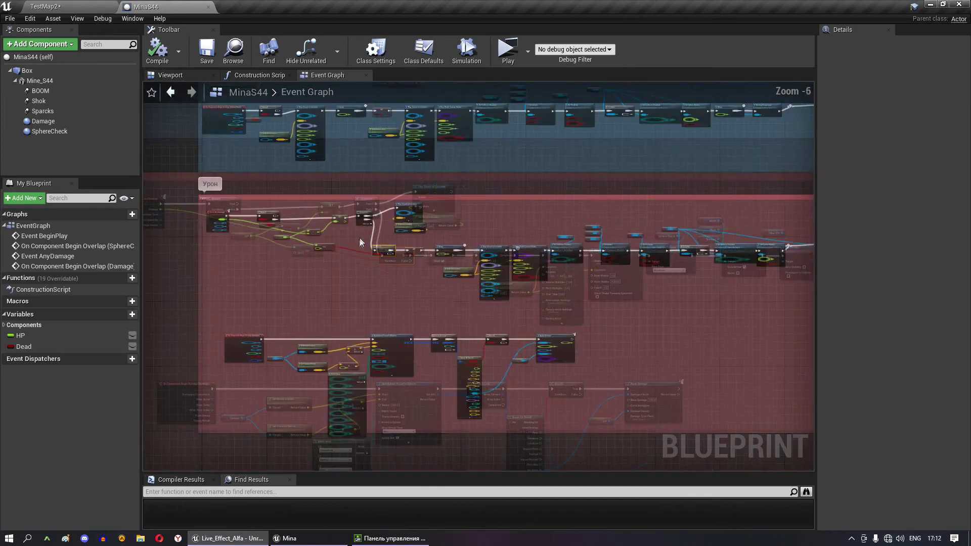
scroll(360, 238, down, 6)
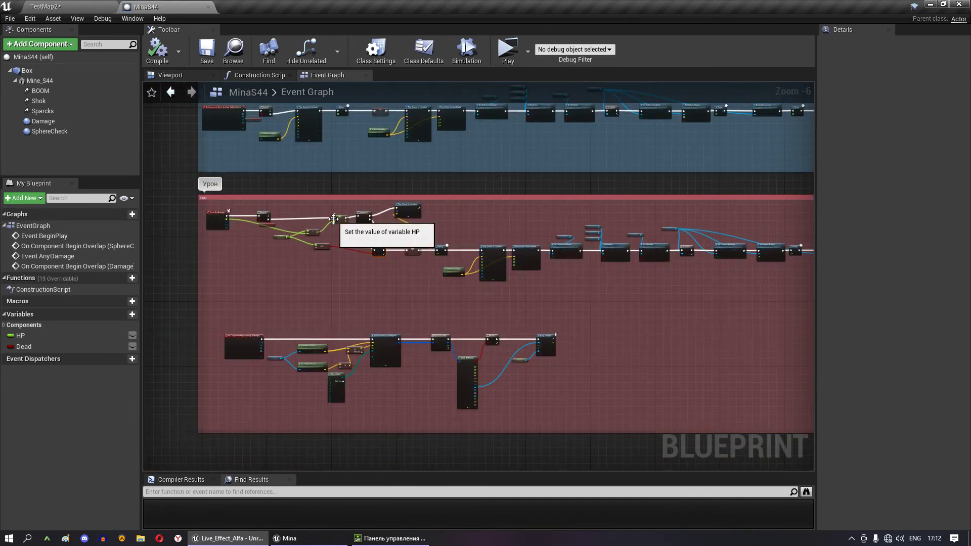
click(61, 133)
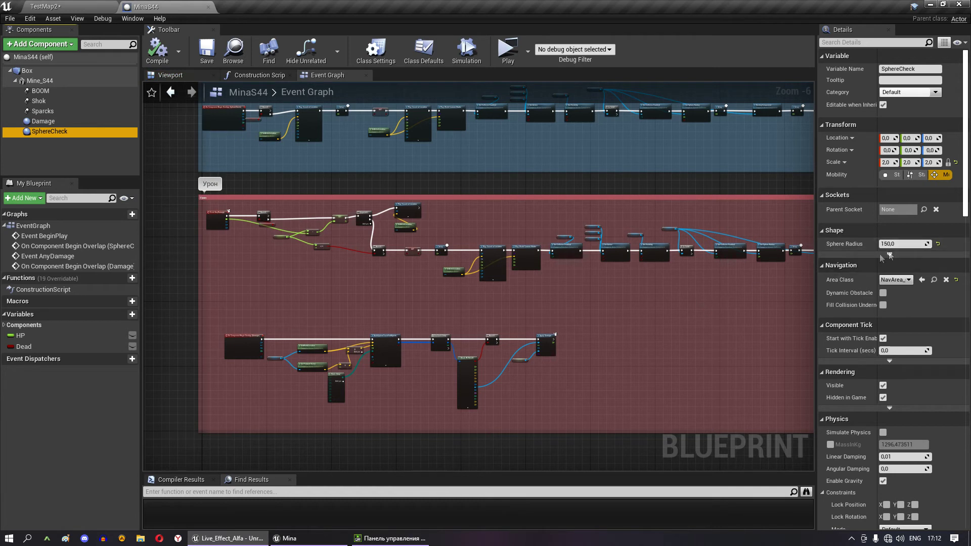
scroll(467, 281, up, 2)
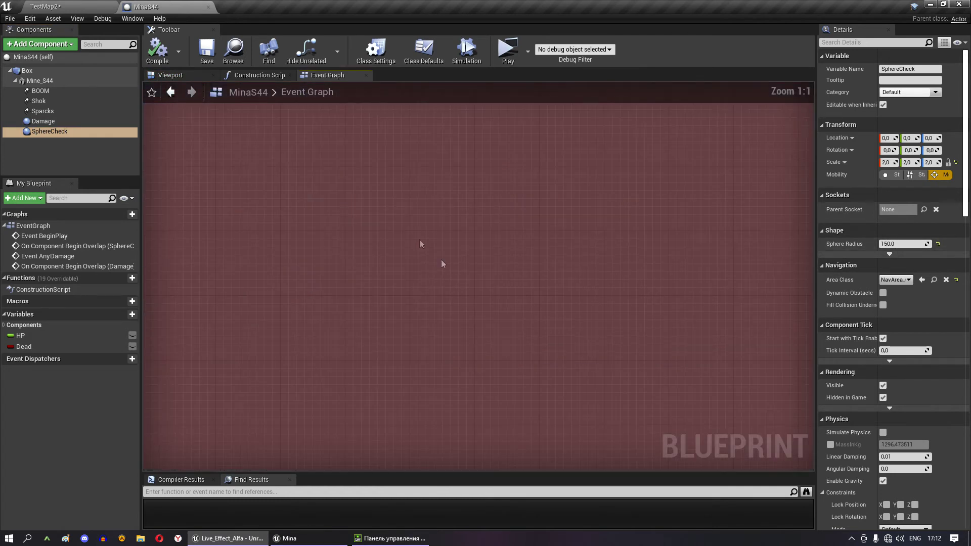
scroll(399, 191, down, 2)
scroll(395, 257, up, 3)
scroll(455, 243, up, 3)
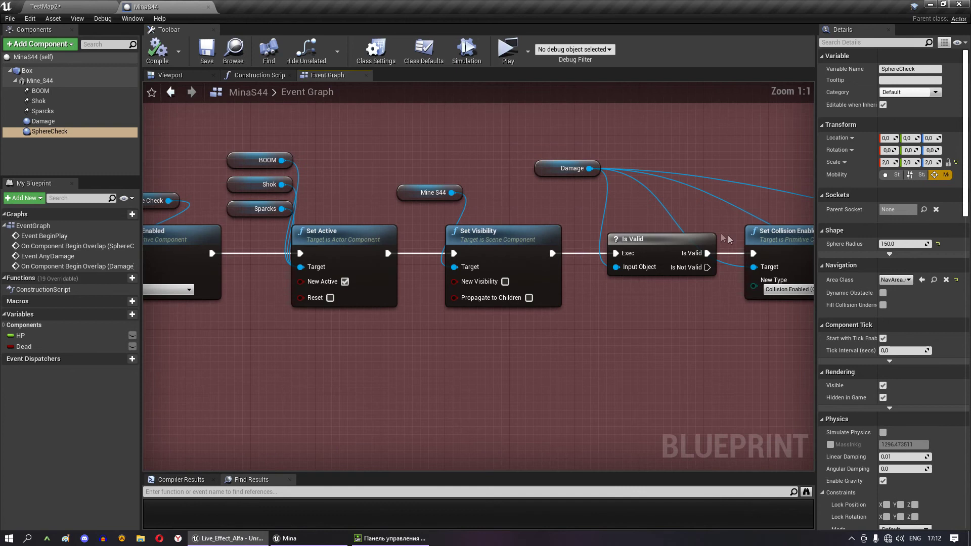
- Inspect the Set Sphere Radius node's 200 value, then zoom out over the whole Event Graph
right_drag(640, 244, 617, 243)
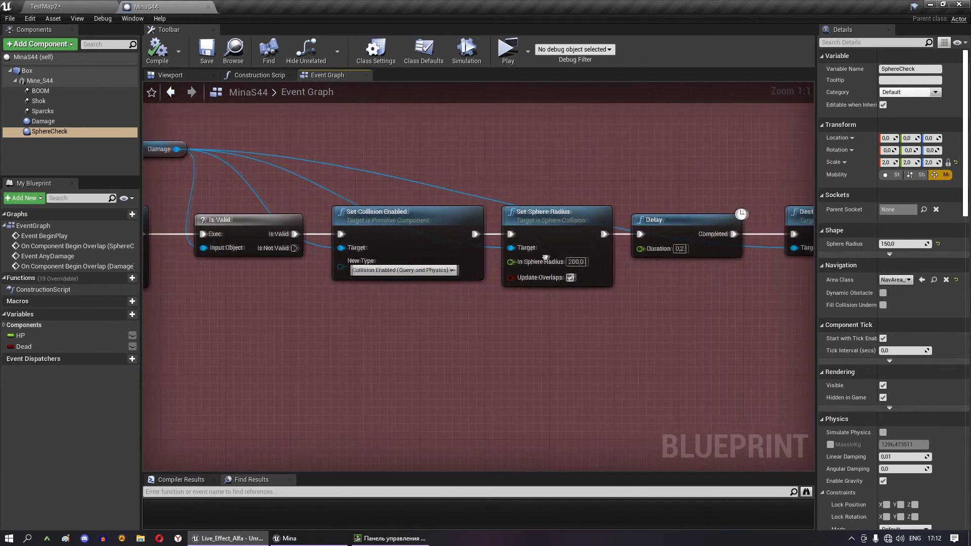
click(617, 243)
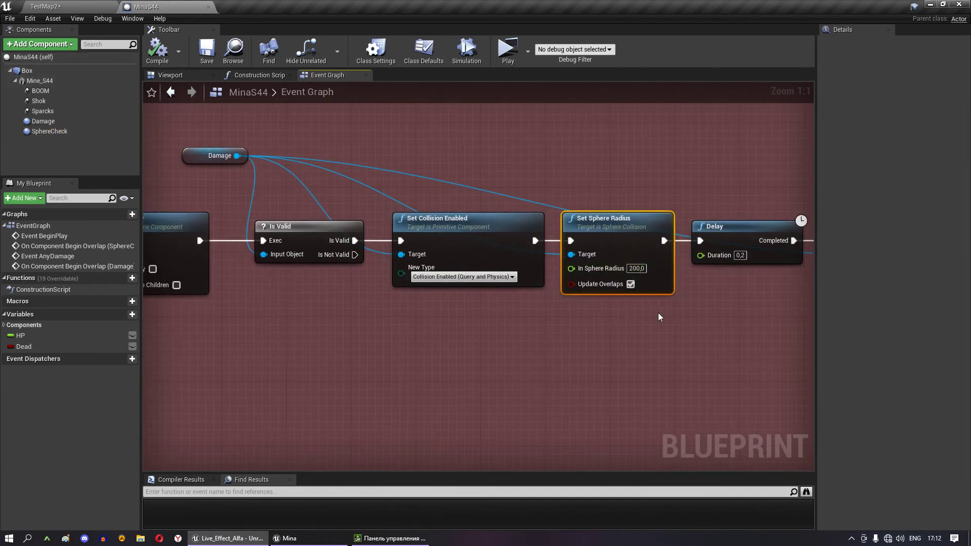
scroll(659, 313, down, 1)
scroll(684, 204, down, 5)
mouse_move(661, 225)
right_down()
mouse_move(493, 291)
mouse_move(413, 262)
right_up()
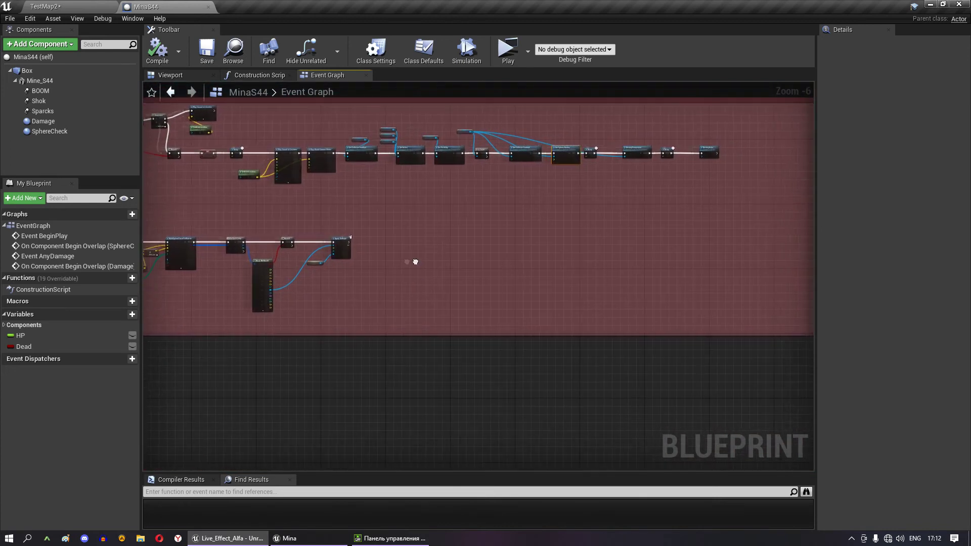
scroll(440, 271, up, 4)
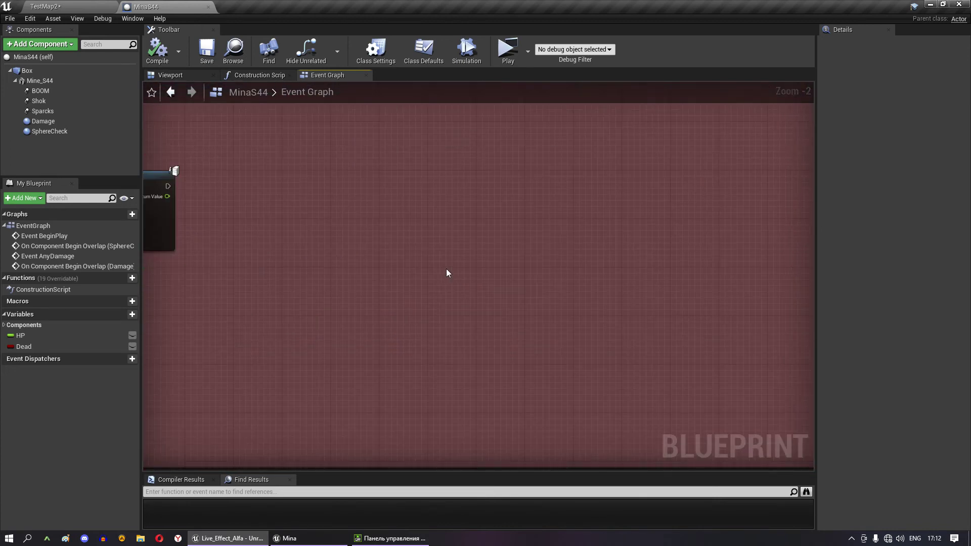
- Add a custom event named ResetCheck to the Event Graph
right_click(424, 268)
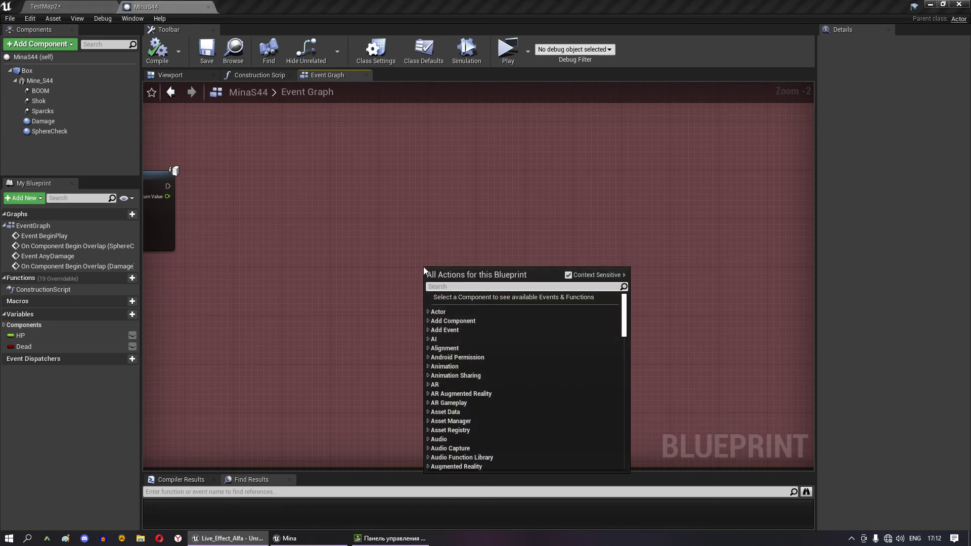
click(428, 330)
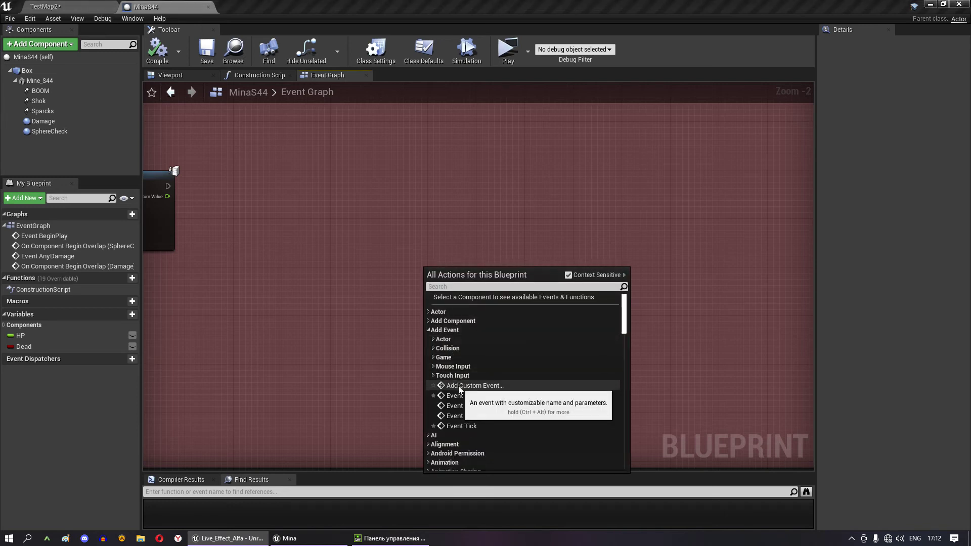
key(Escape)
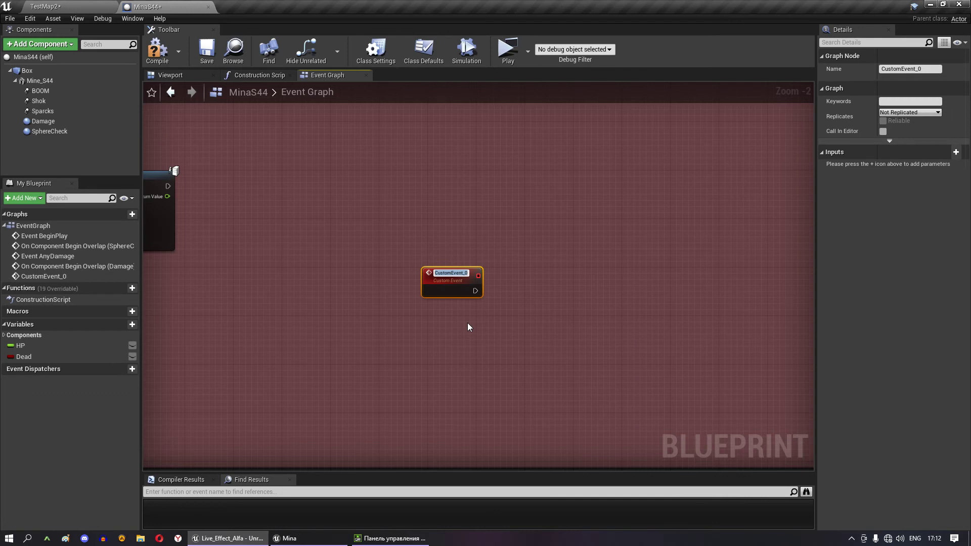
text(ResetCh)
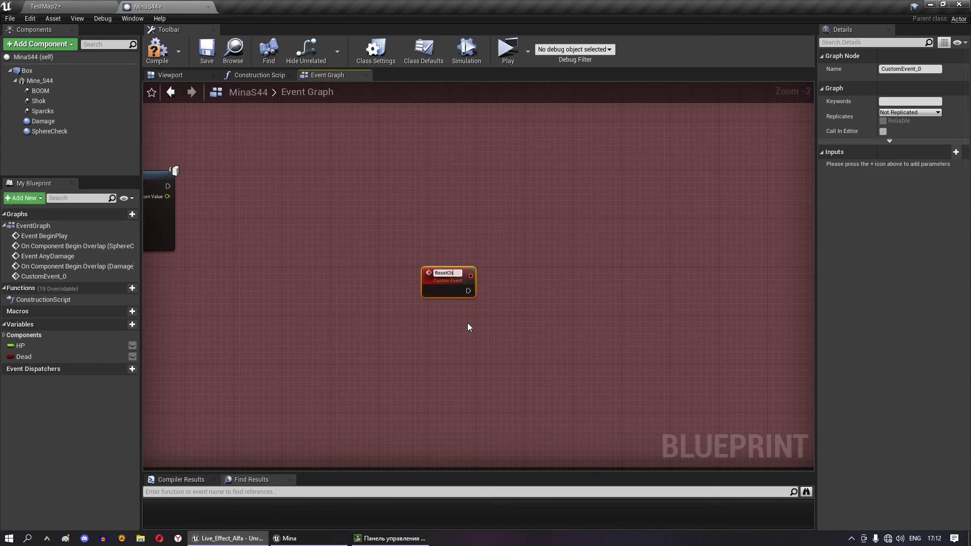
text(eck)
key(Return)
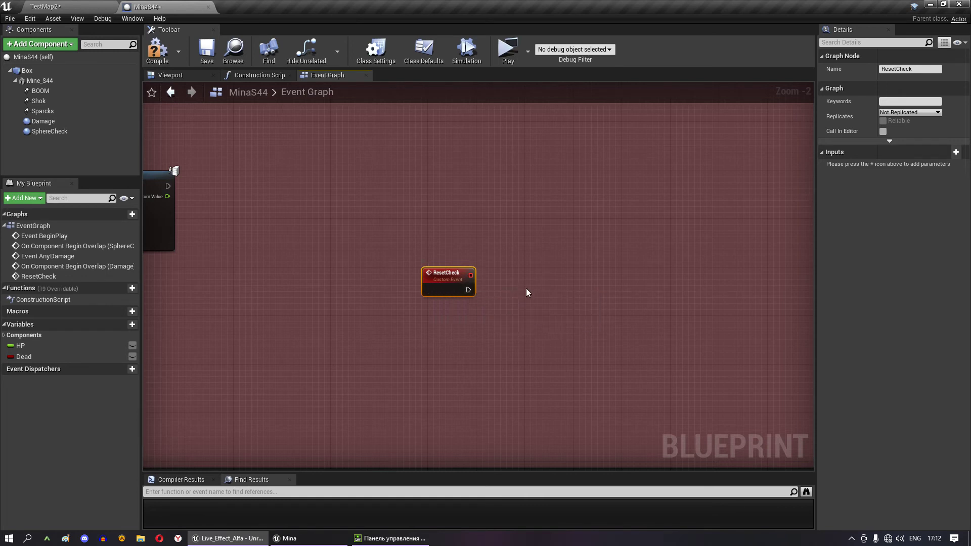
- Move ResetCheck up-left and drop a Sphere Check component reference beside it
right_drag(527, 293, 315, 266)
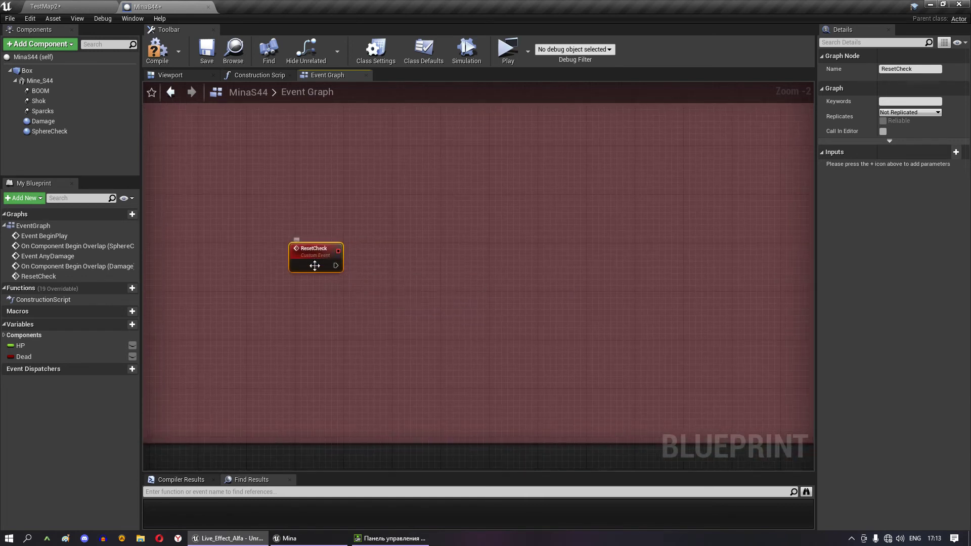
right_drag(383, 275, 353, 265)
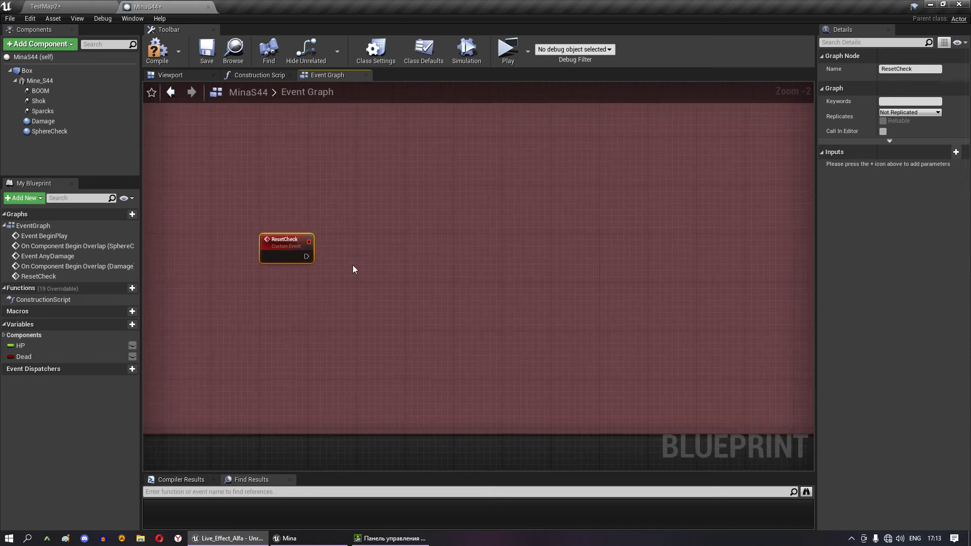
scroll(353, 266, up, 2)
drag(49, 131, 319, 169)
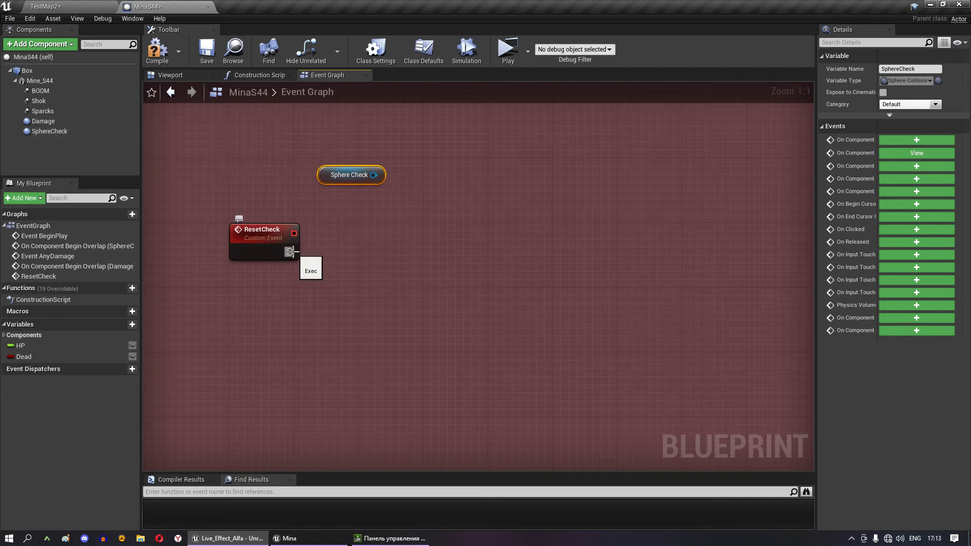
- Add a Branch after ResetCheck with the Dead variable as its condition
click(405, 244)
mouse_move(290, 252)
mouse_down()
mouse_move(407, 260)
mouse_move(424, 248)
mouse_up()
drag(24, 357, 385, 266)
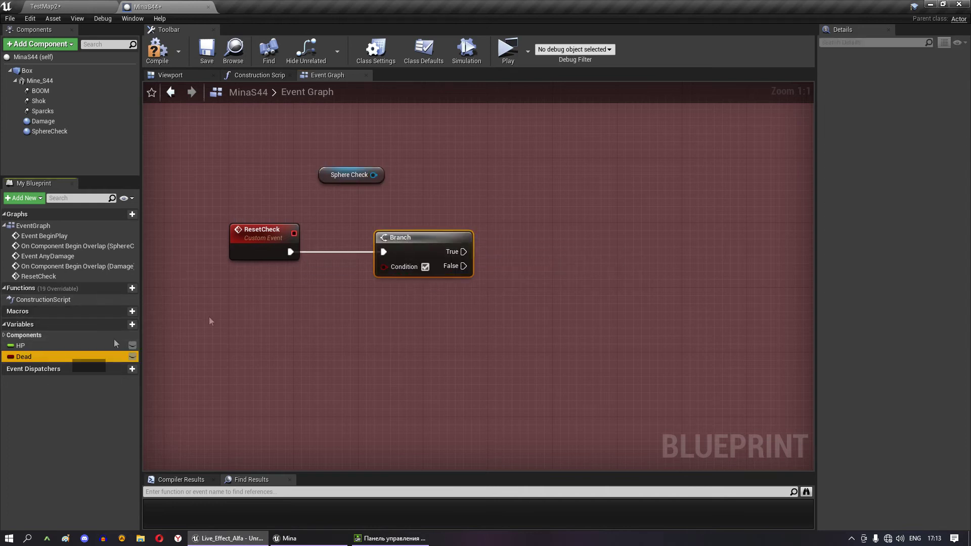
drag(301, 277, 326, 285)
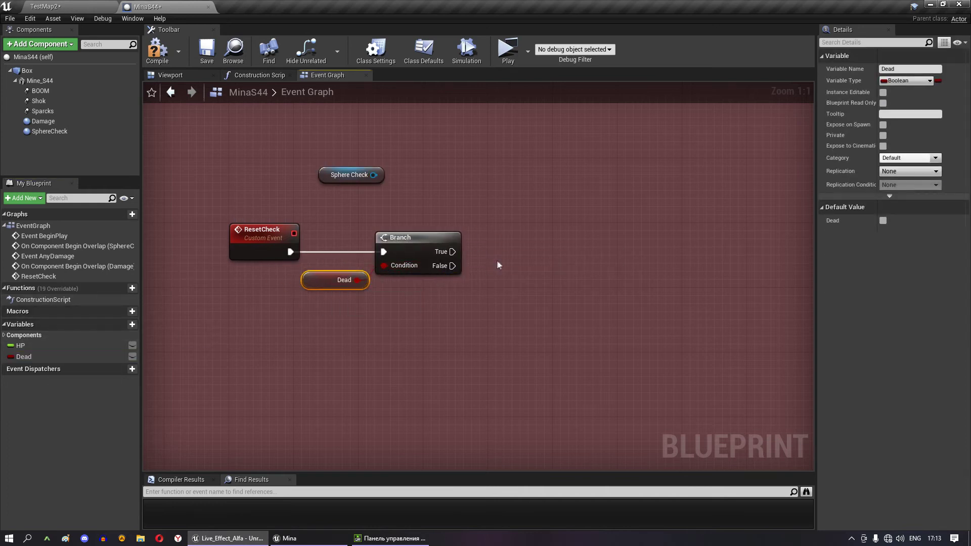
right_drag(420, 225, 360, 232)
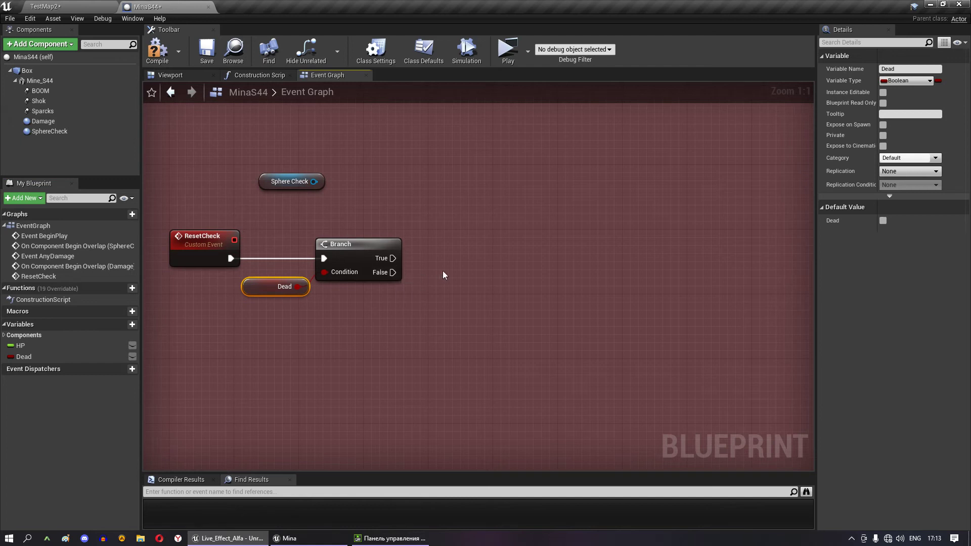
- On the Branch False path, set Sphere Check's radius to 0
key(ctrl+v)
mouse_move(393, 273)
mouse_down()
mouse_move(453, 251)
mouse_move(491, 253)
mouse_move(314, 181)
mouse_move(383, 189)
mouse_up()
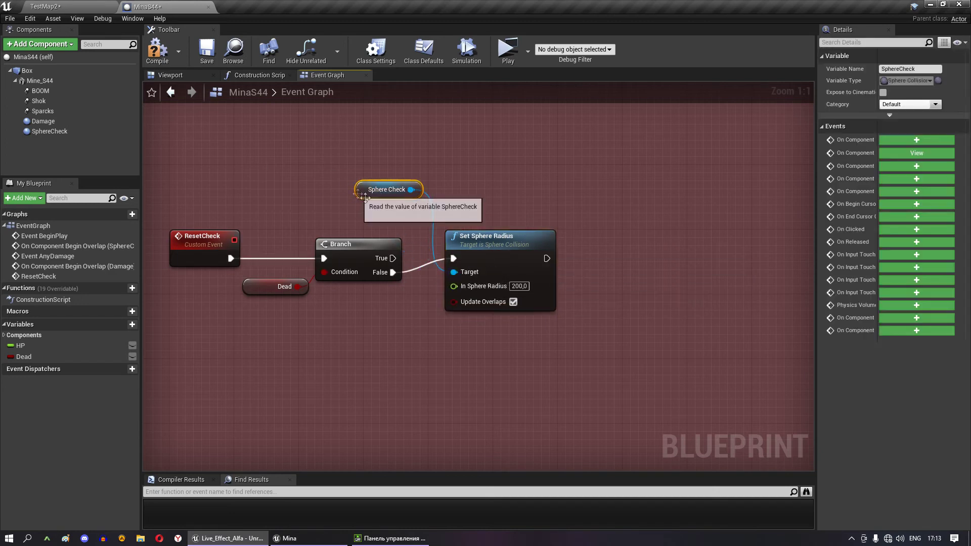
click(514, 286)
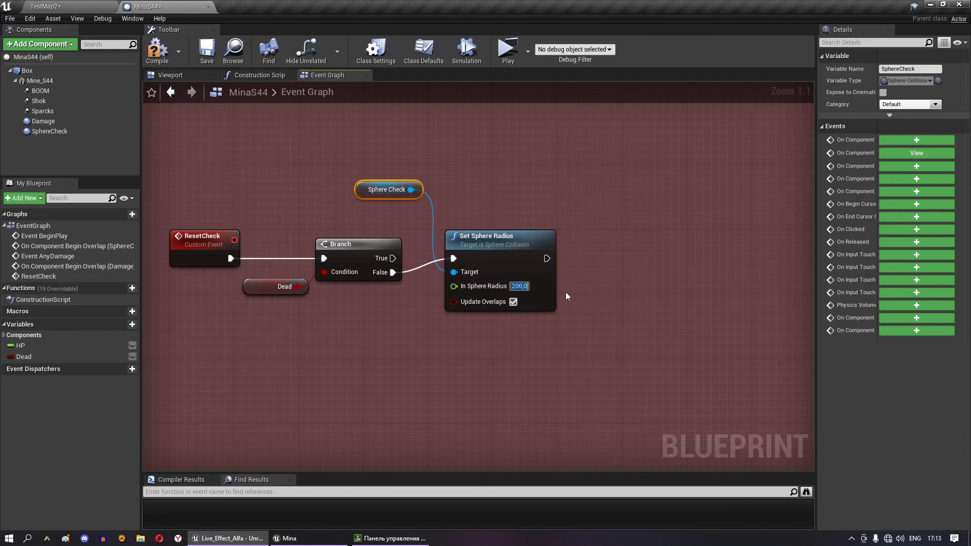
text(0)
key(Return)
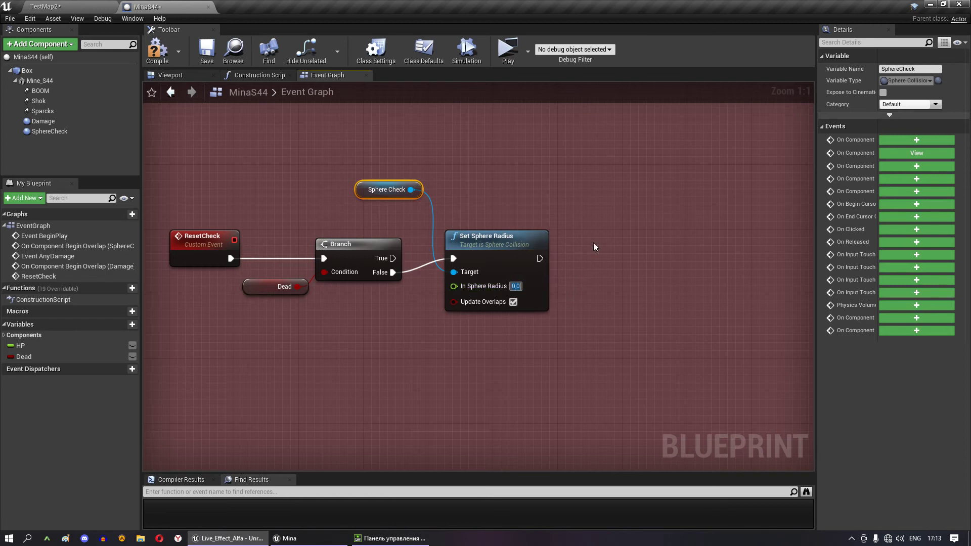
- Add a 0.5 Delay after the radius-0 Set Sphere Radius node
right_drag(603, 268, 565, 268)
click(568, 275)
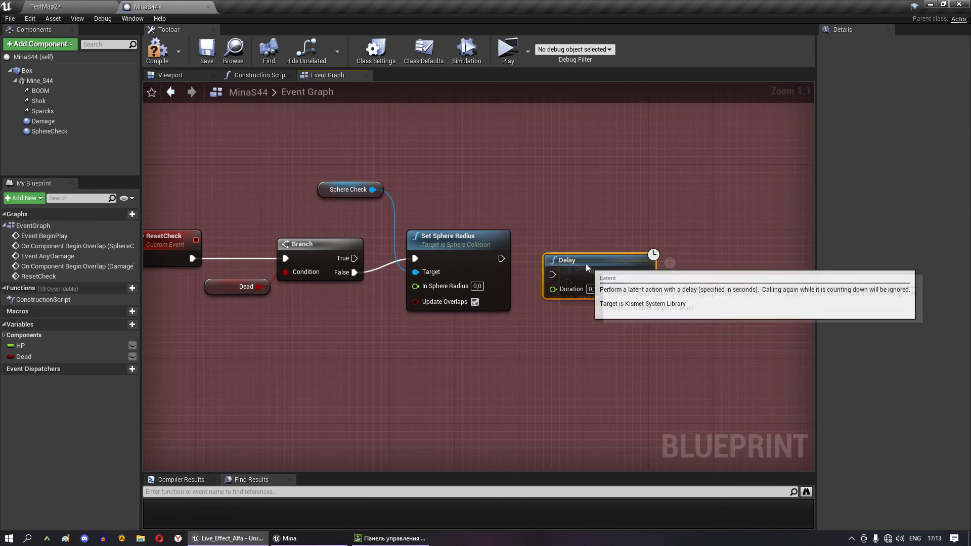
drag(570, 275, 521, 243)
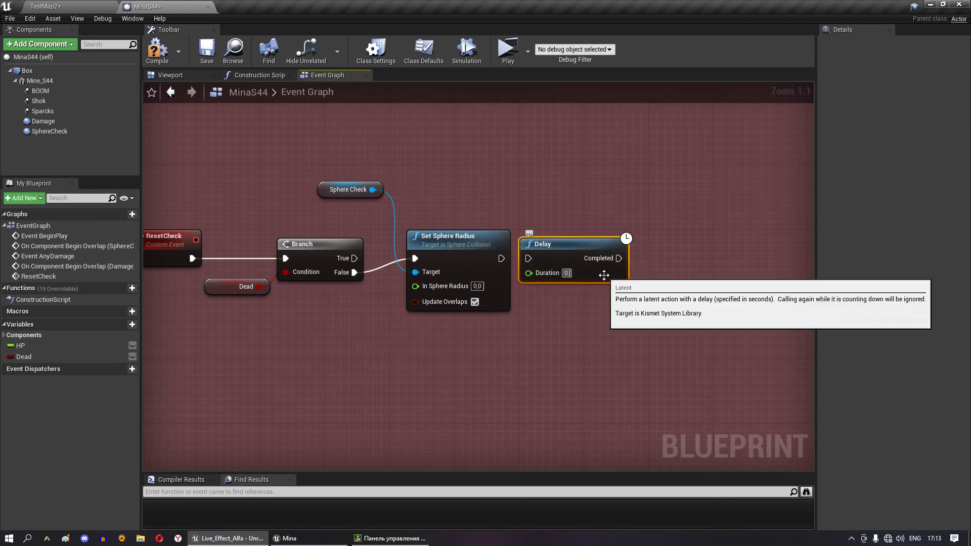
text(5)
drag(528, 258, 502, 258)
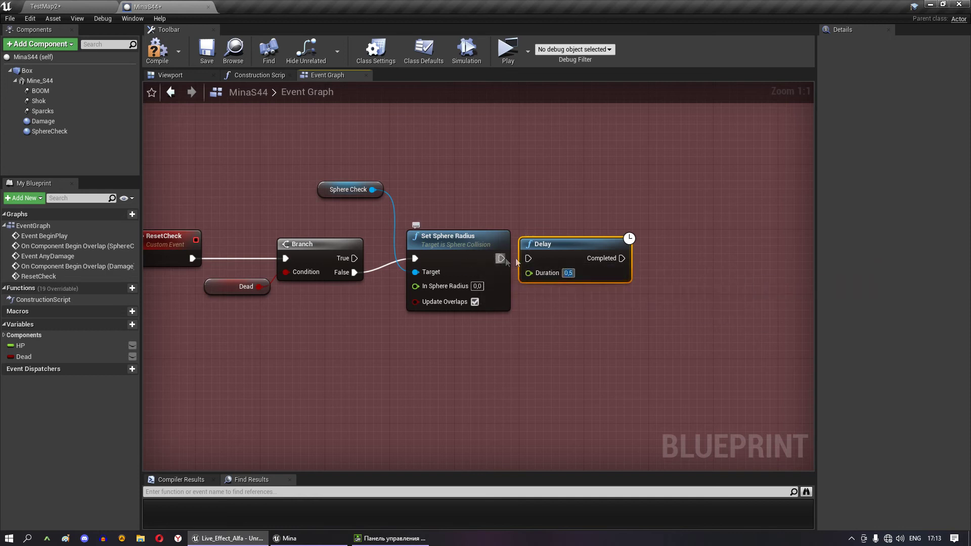
- Duplicate Set Sphere Radius after the Delay and give it radius 150
click(455, 237)
key(ctrl+c)
key(ctrl+v)
mouse_move(715, 341)
mouse_down()
mouse_move(703, 251)
mouse_move(622, 258)
mouse_up()
key(q)
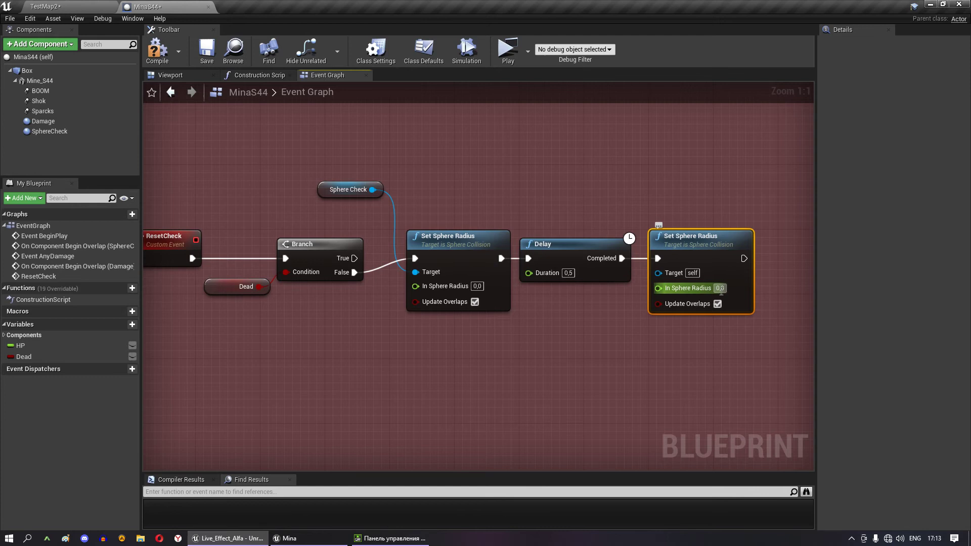
click(719, 289)
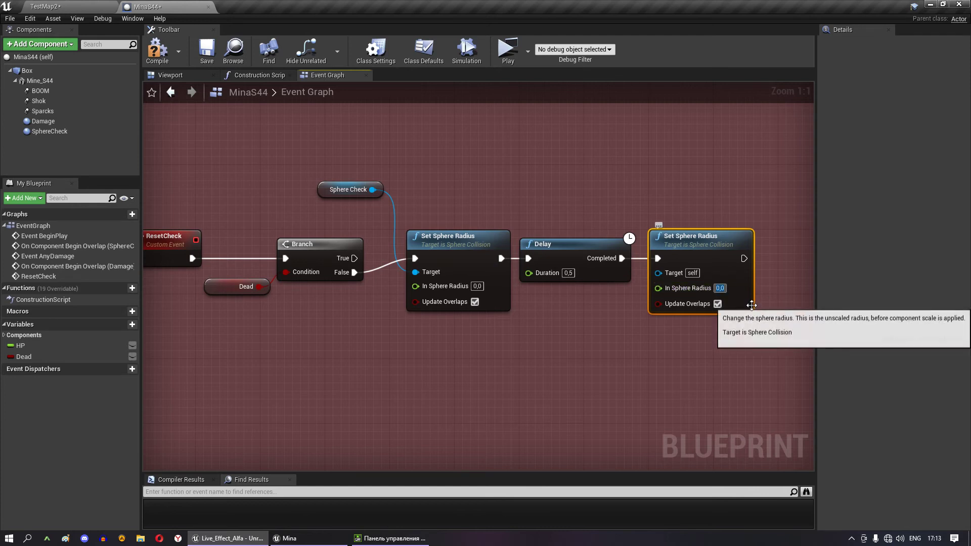
text(150)
key(Return)
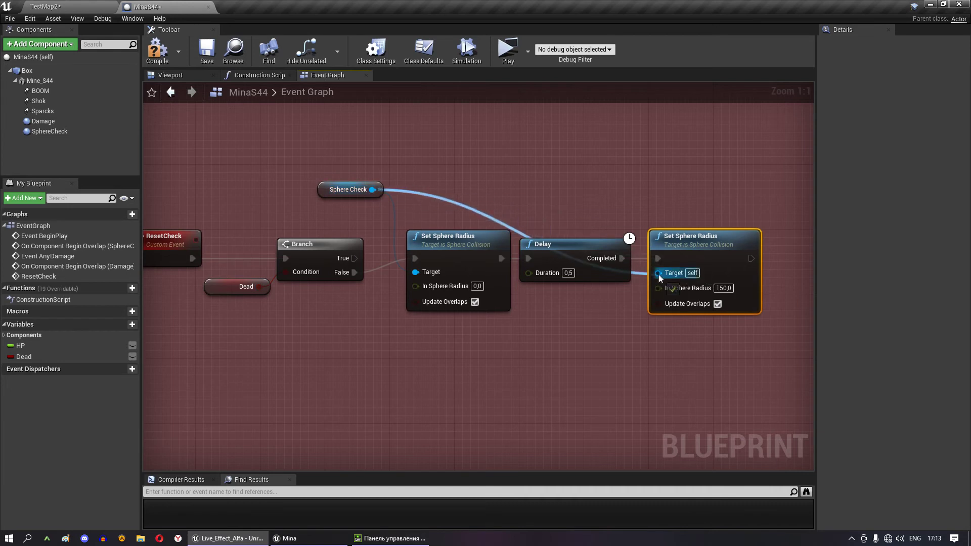
- Select the ResetCheck, Branch and Dead nodes and shift them left
right_drag(244, 307, 494, 305)
drag(374, 215, 620, 299)
mouse_move(568, 262)
mouse_down()
mouse_move(507, 254)
mouse_move(422, 262)
mouse_up()
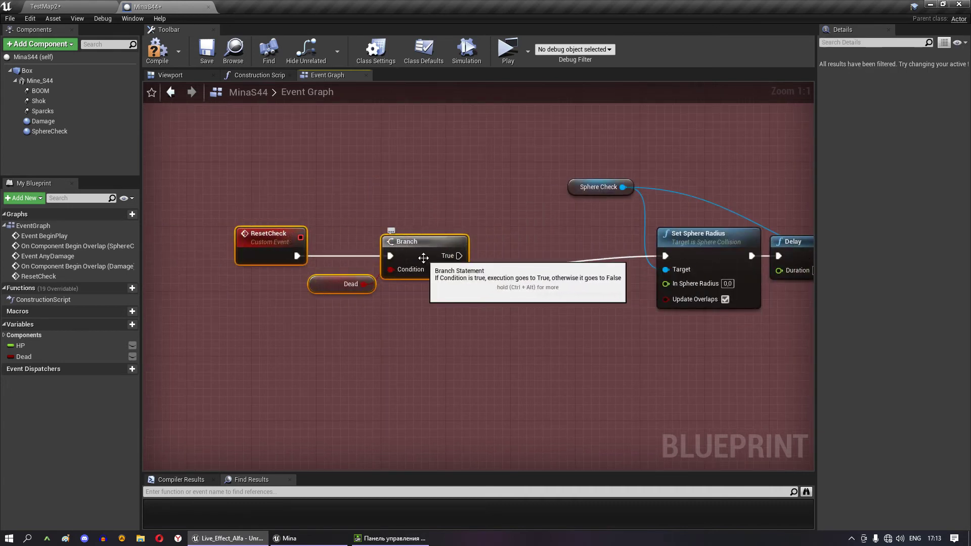
- Insert a Do Once between Branch False and Set Sphere Radius, with Dead driving the Branch condition
right_click(502, 310)
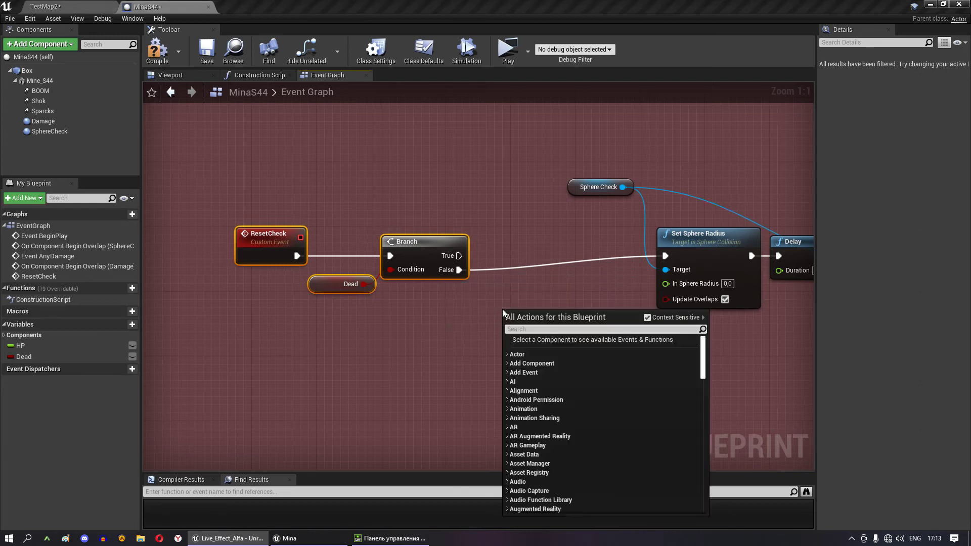
text(do )
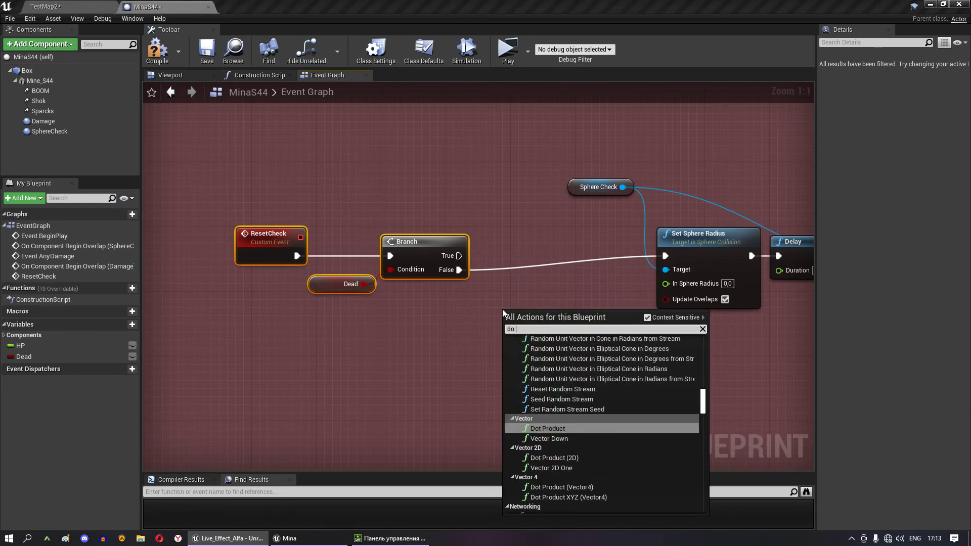
text(onc)
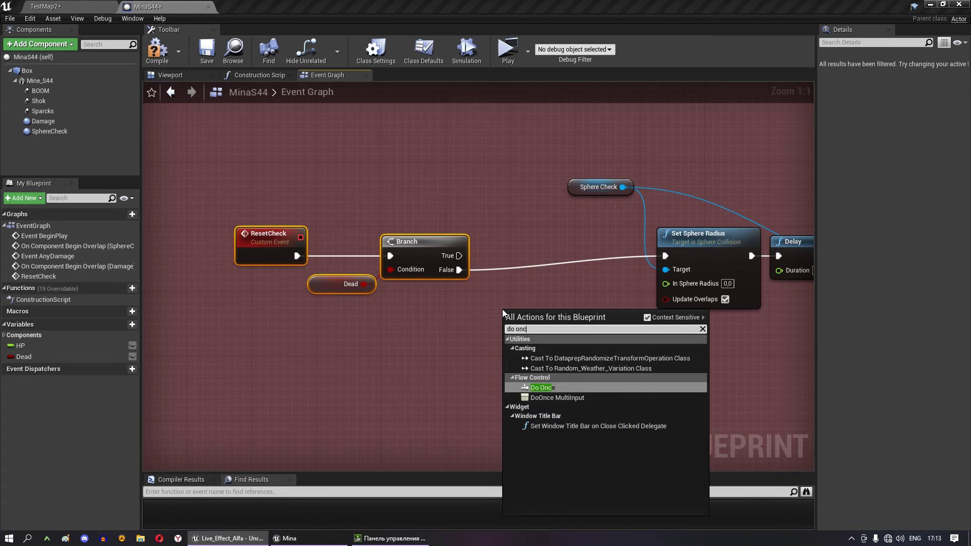
click(555, 387)
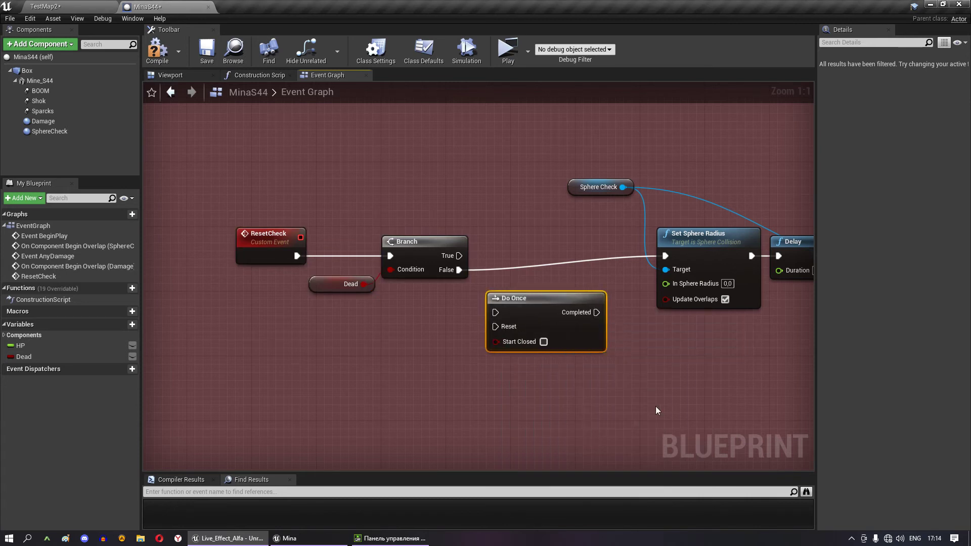
key(ctrl+v)
drag(706, 418, 679, 390)
key(Delete)
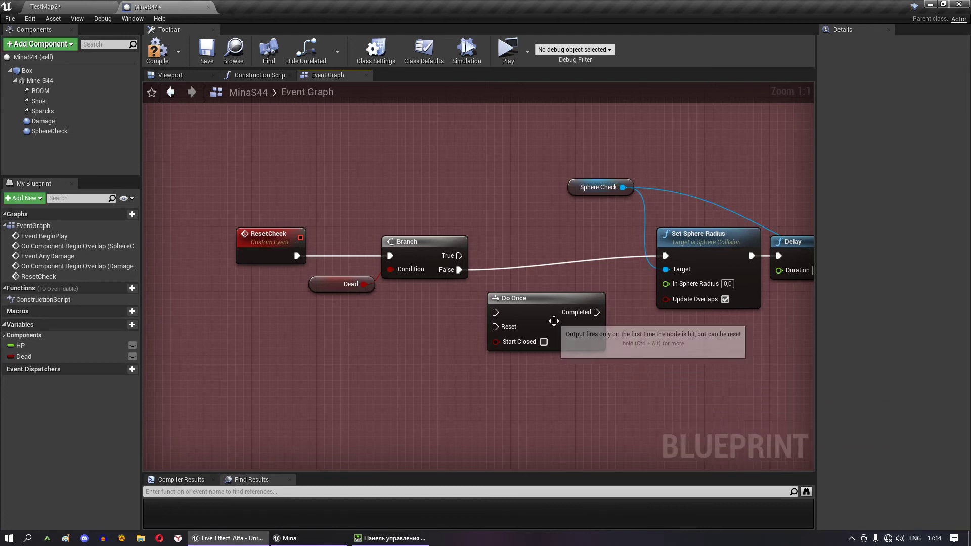
drag(526, 298, 533, 233)
mouse_move(458, 270)
mouse_down()
mouse_move(504, 247)
mouse_move(521, 263)
mouse_up()
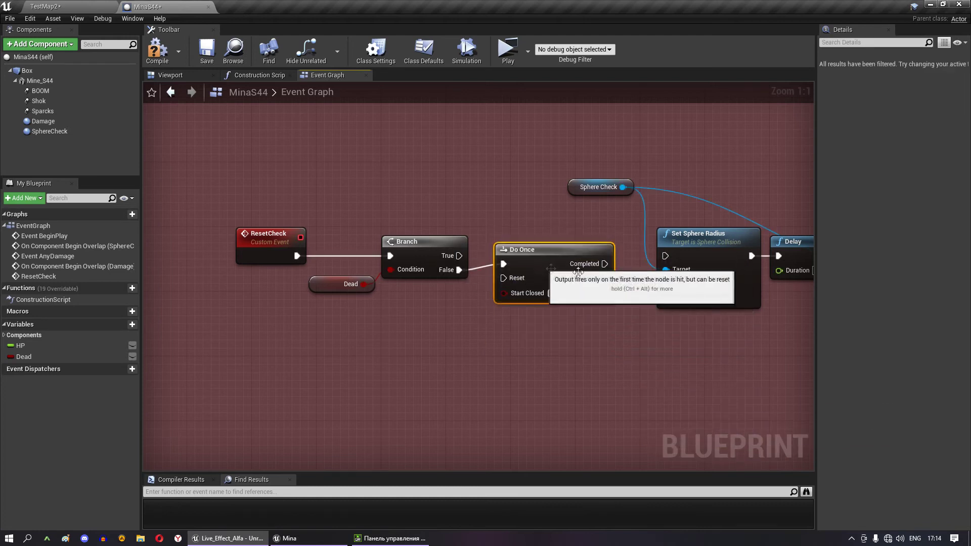
drag(605, 263, 665, 256)
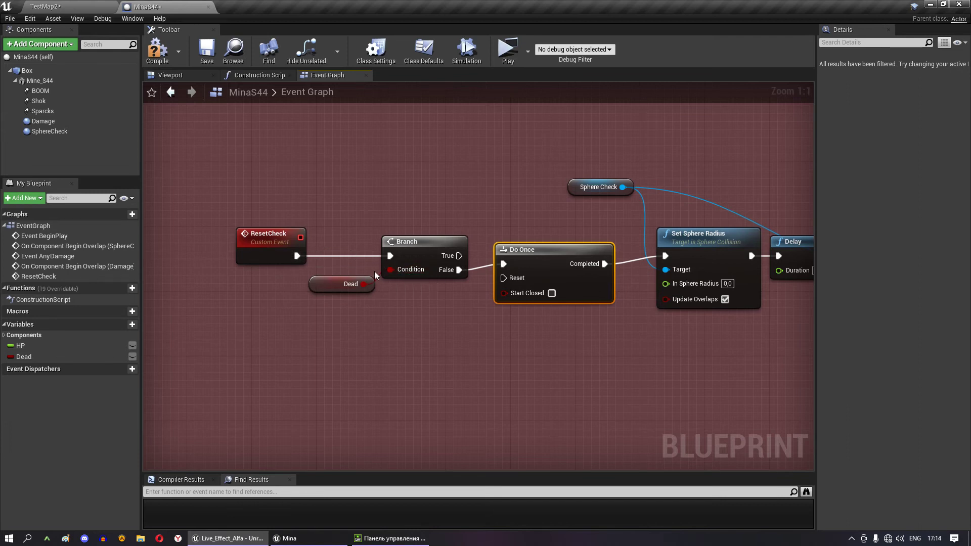
drag(374, 275, 390, 270)
- Add a 0.2 Delay at the chain's end and wire its Completed to Do Once Reset
mouse_move(503, 270)
right_down()
mouse_move(240, 260)
mouse_move(273, 263)
right_up()
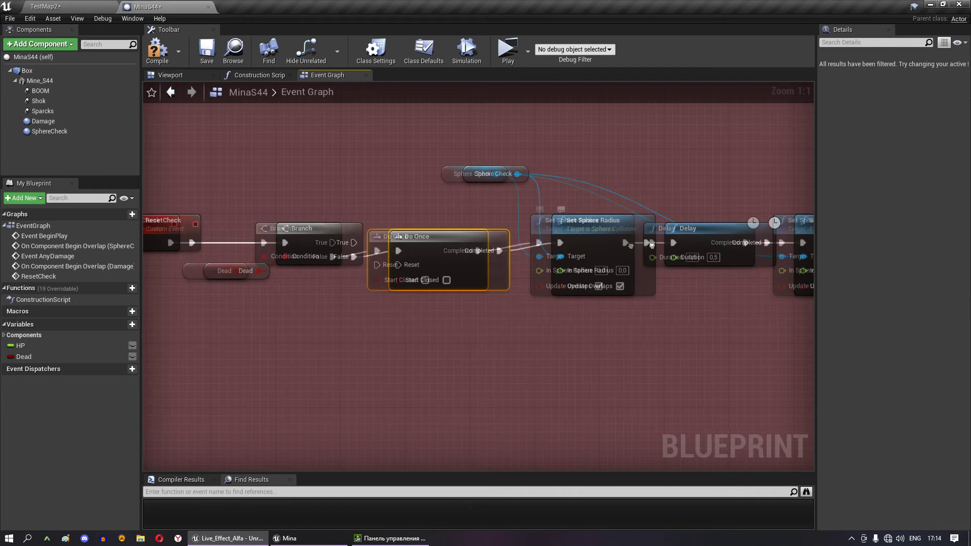
right_drag(743, 231, 525, 243)
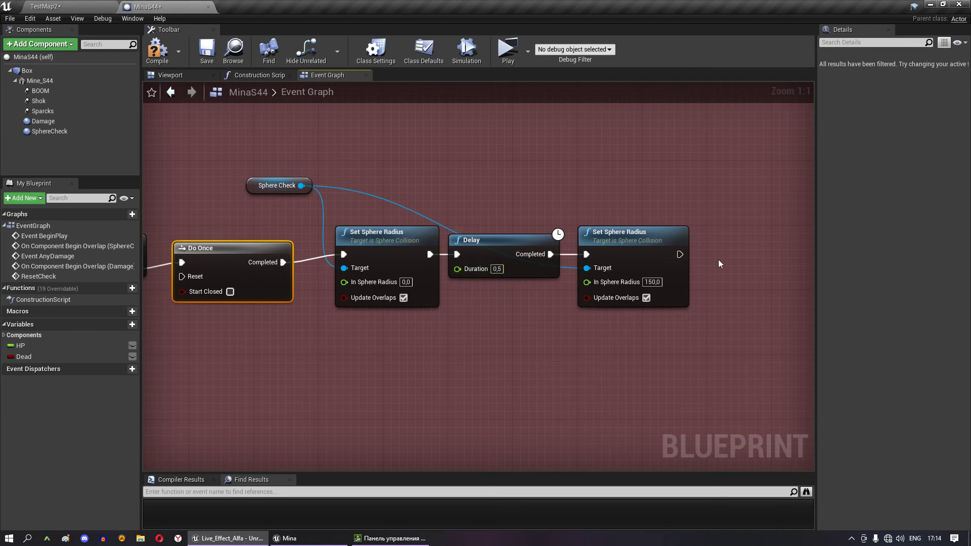
right_drag(720, 264, 545, 269)
key(ctrl+v)
drag(577, 273, 525, 256)
drag(589, 272, 573, 256)
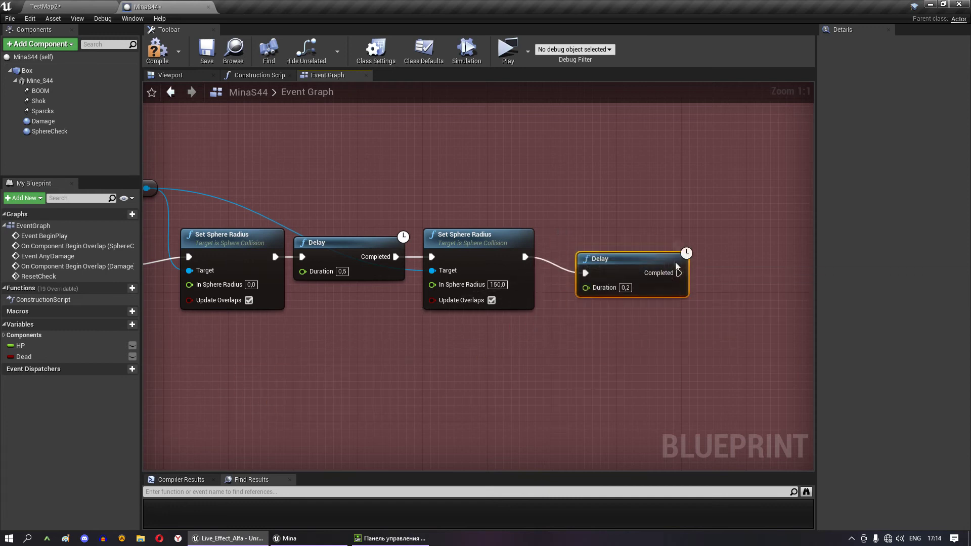
drag(654, 256, 219, 281)
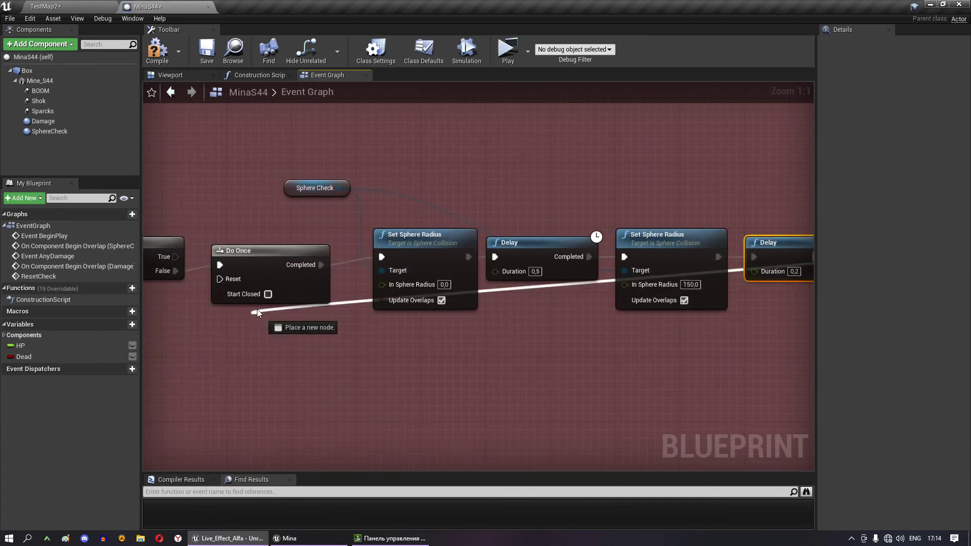
- Add a reroute point and route the Reset wire underneath the chain
click(247, 263)
click(352, 278)
double_click(351, 275)
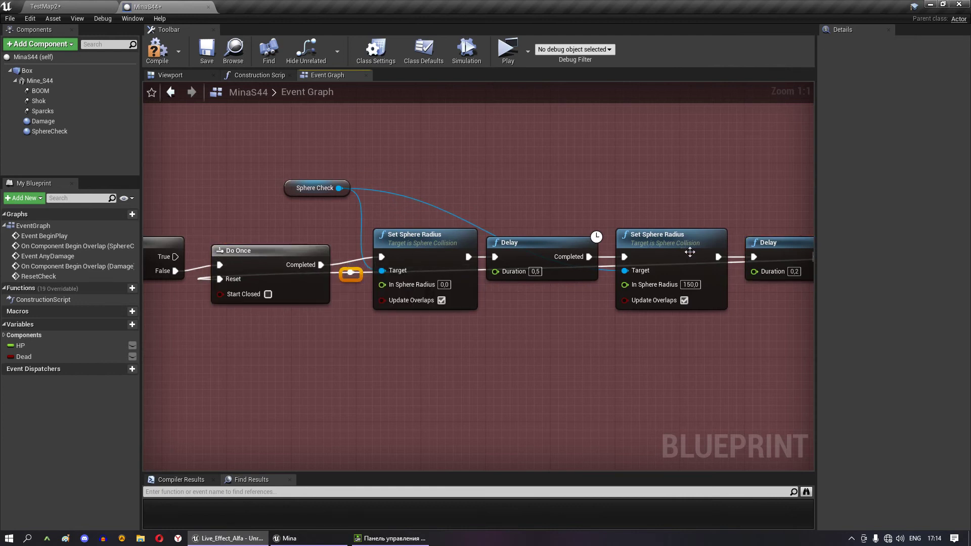
mouse_move(356, 279)
mouse_down()
mouse_move(218, 351)
mouse_move(730, 343)
mouse_up()
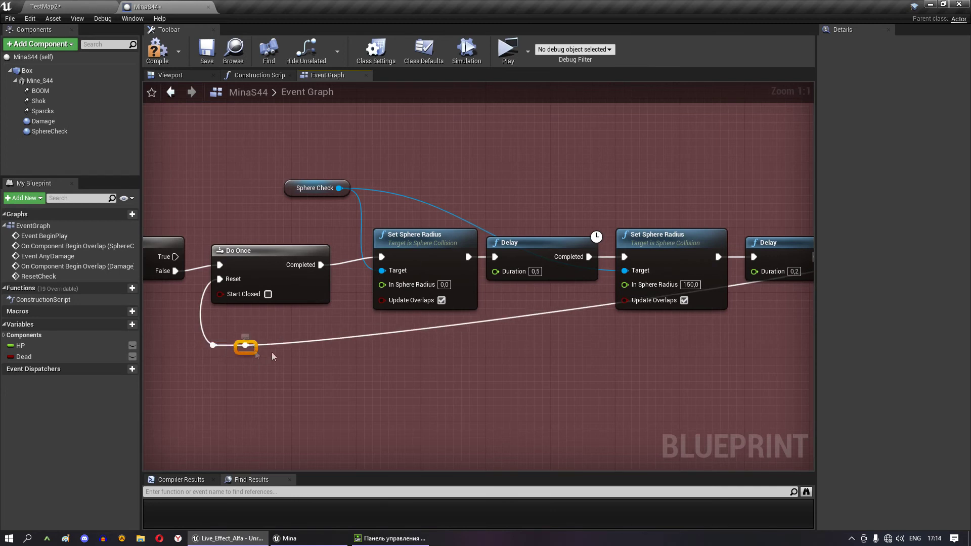
scroll(393, 324, down, 4)
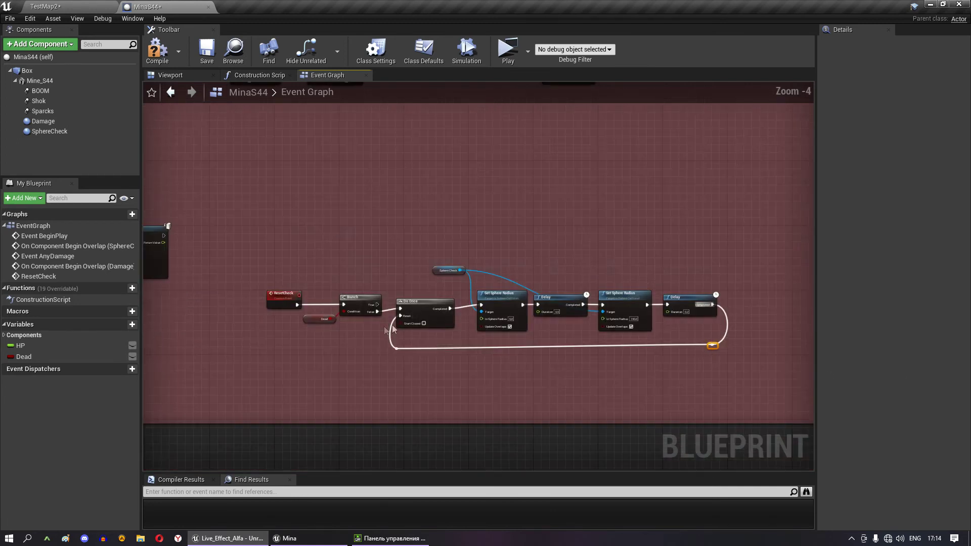
scroll(391, 305, up, 4)
click(436, 307)
- Add a Reset Check call node and place it beside Do Once
right_click(445, 172)
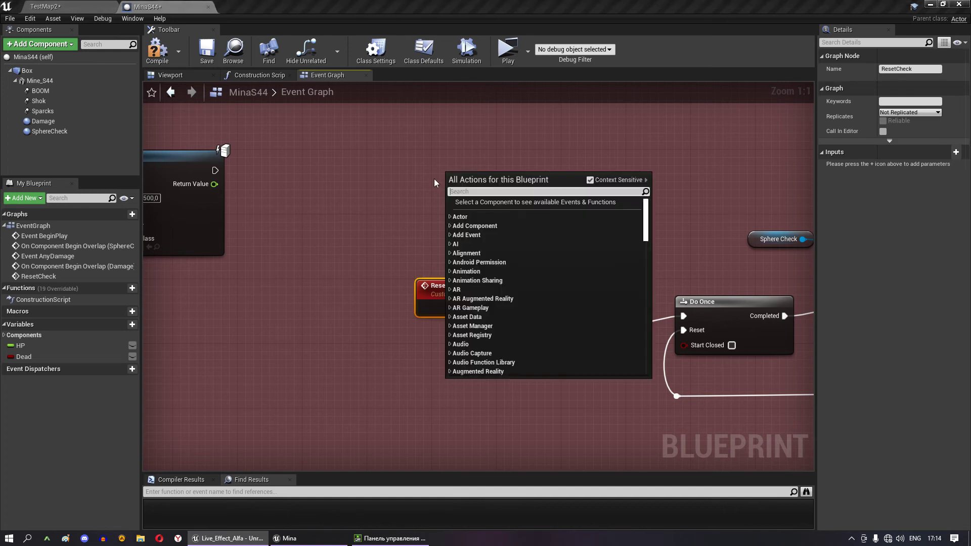
text(reset)
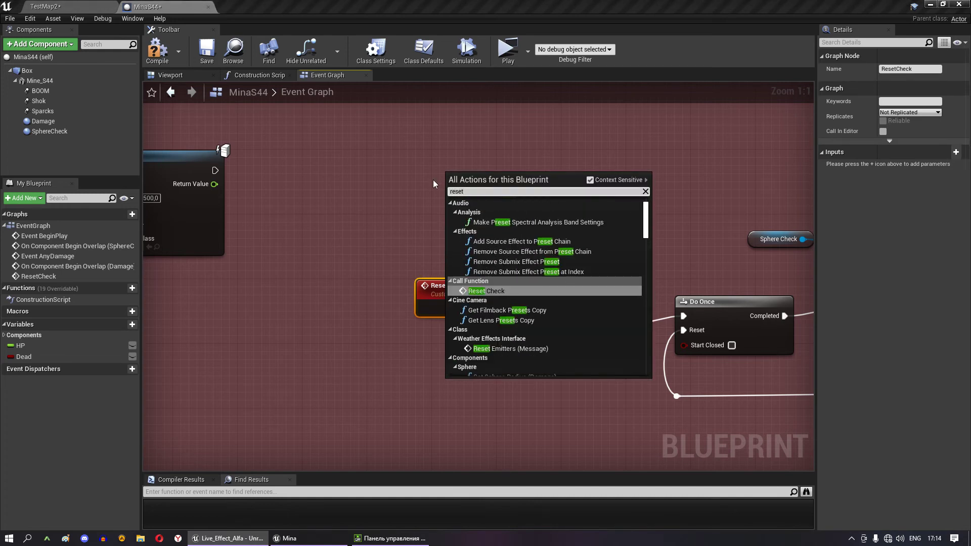
click(486, 290)
scroll(516, 256, down, 4)
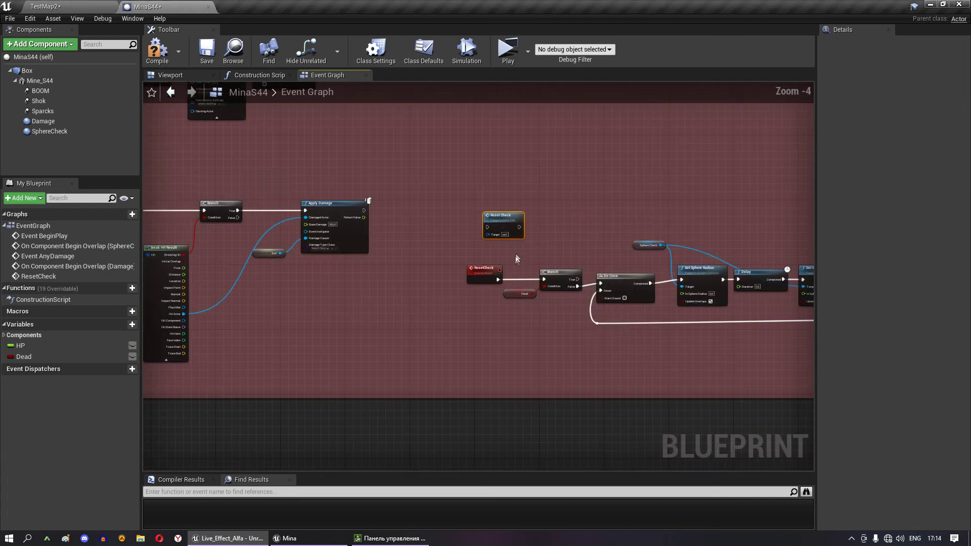
mouse_move(503, 216)
mouse_down()
mouse_move(255, 99)
mouse_move(423, 138)
mouse_move(129, 130)
mouse_move(323, 160)
mouse_move(811, 463)
mouse_up()
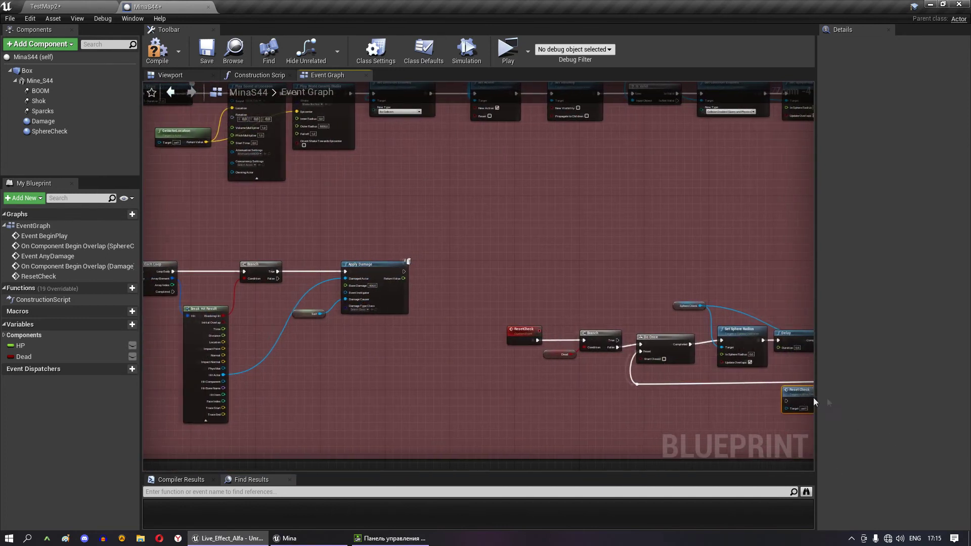
mouse_move(811, 463)
mouse_down()
mouse_move(639, 327)
mouse_move(525, 263)
mouse_up()
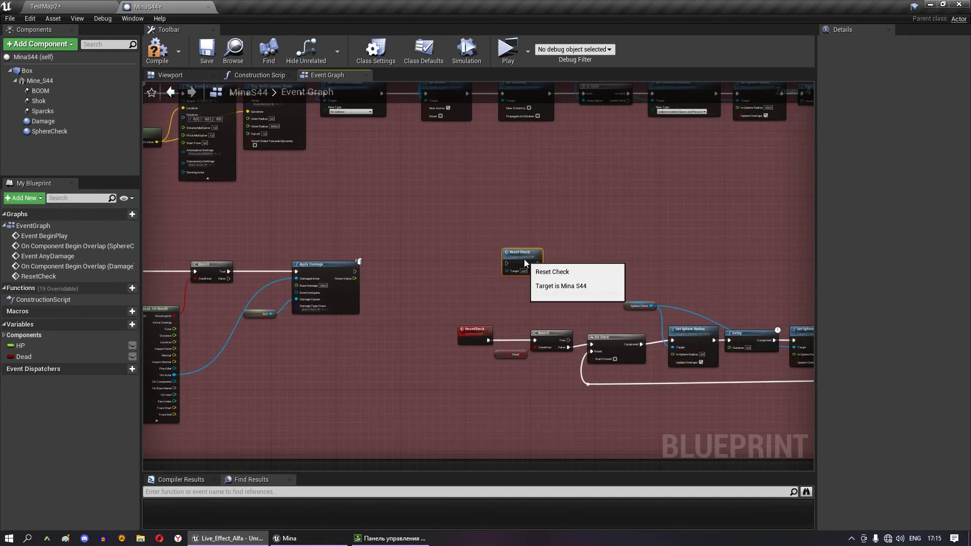
- Pan and zoom to the Старт group with Event BeginPlay
right_drag(385, 199, 552, 320)
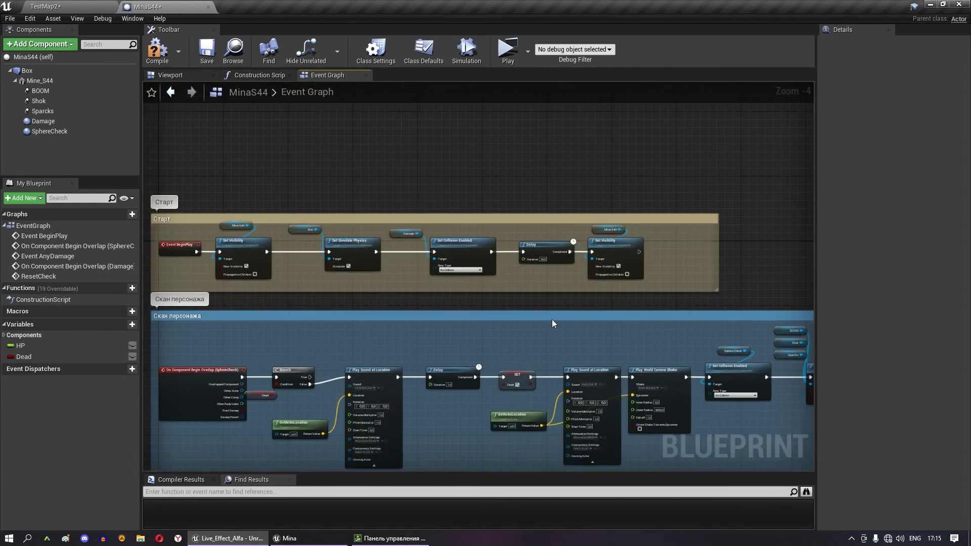
right_drag(327, 284, 343, 248)
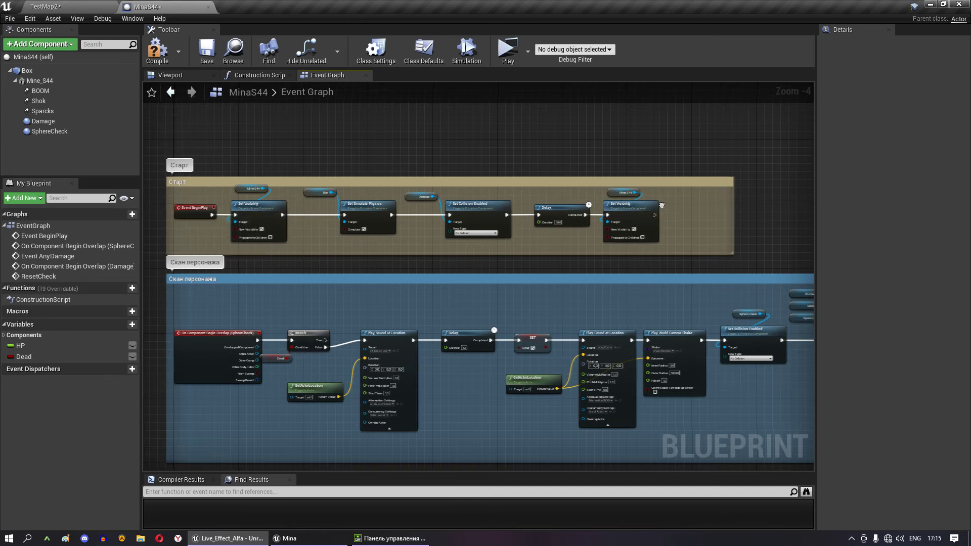
scroll(481, 227, up, 4)
- Add a looping Set Timer by Event after Set Visibility inside the widened Старт group
right_click(454, 239)
text(set)
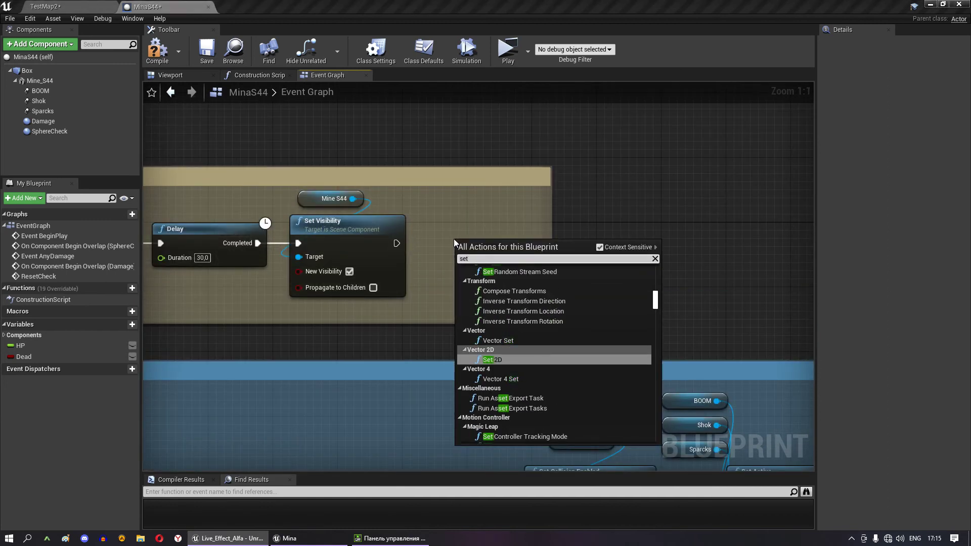
text( timer)
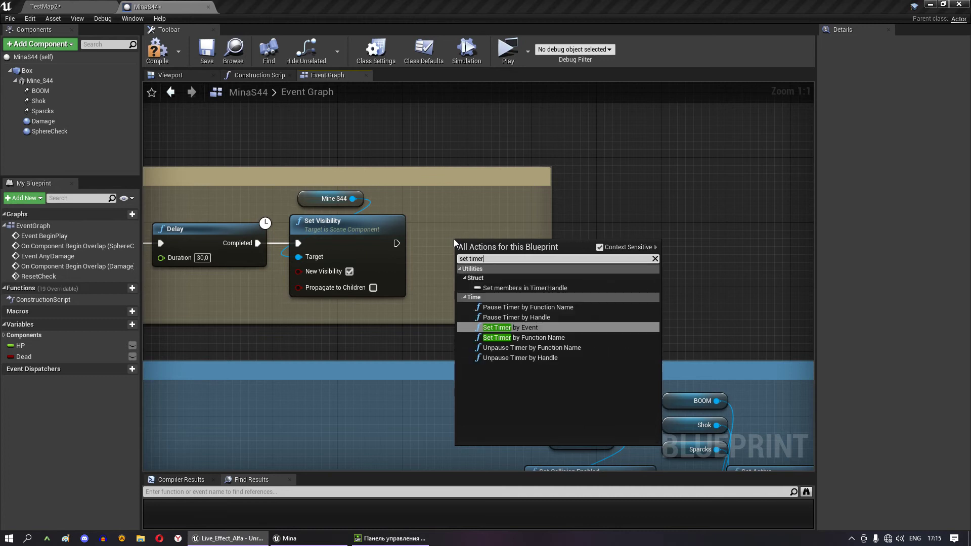
click(510, 327)
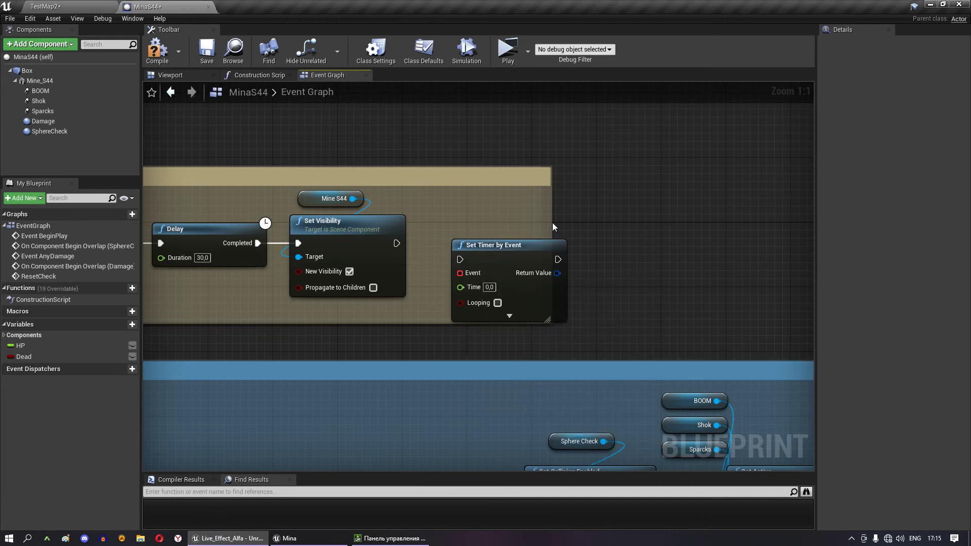
drag(553, 224, 654, 227)
drag(533, 245, 534, 229)
drag(396, 243, 452, 244)
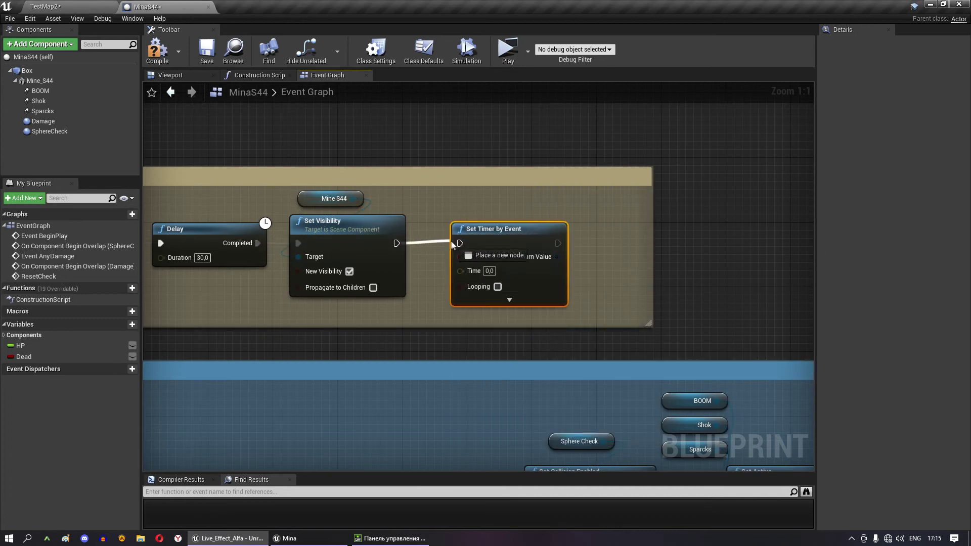
right_drag(518, 247, 499, 257)
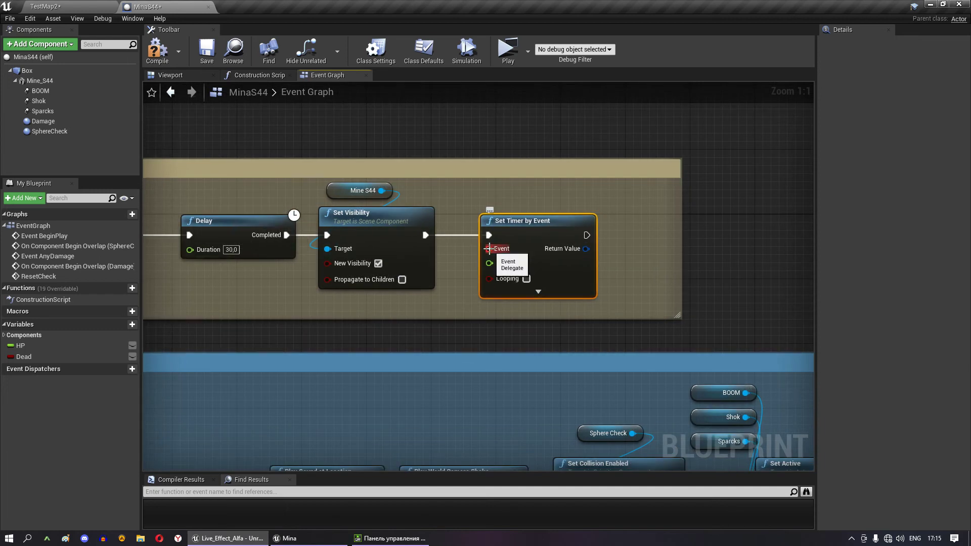
click(527, 278)
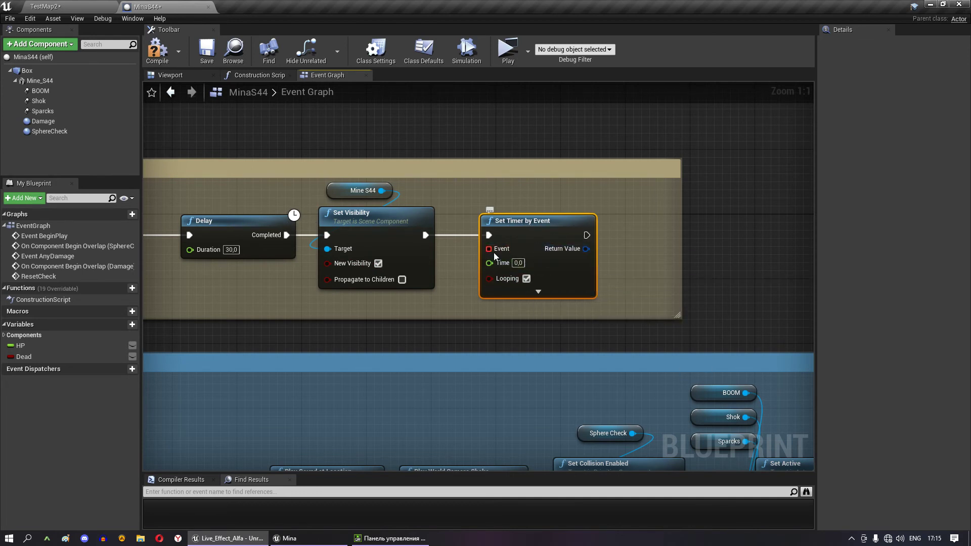
- Bind the timer's Event input to ResetCheck and review the ResetCheck chain
mouse_move(488, 248)
mouse_down()
mouse_move(479, 252)
mouse_move(820, 475)
mouse_up()
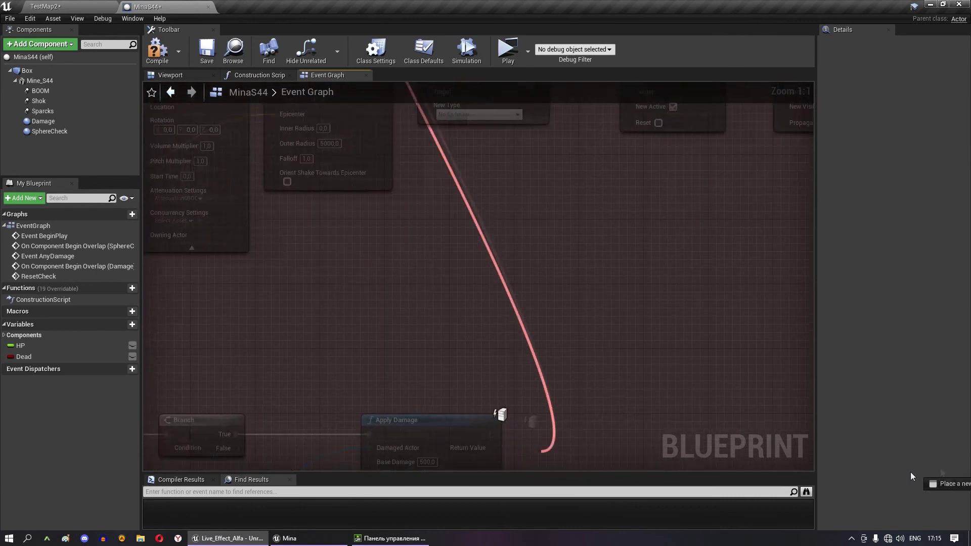
drag(820, 480, 511, 326)
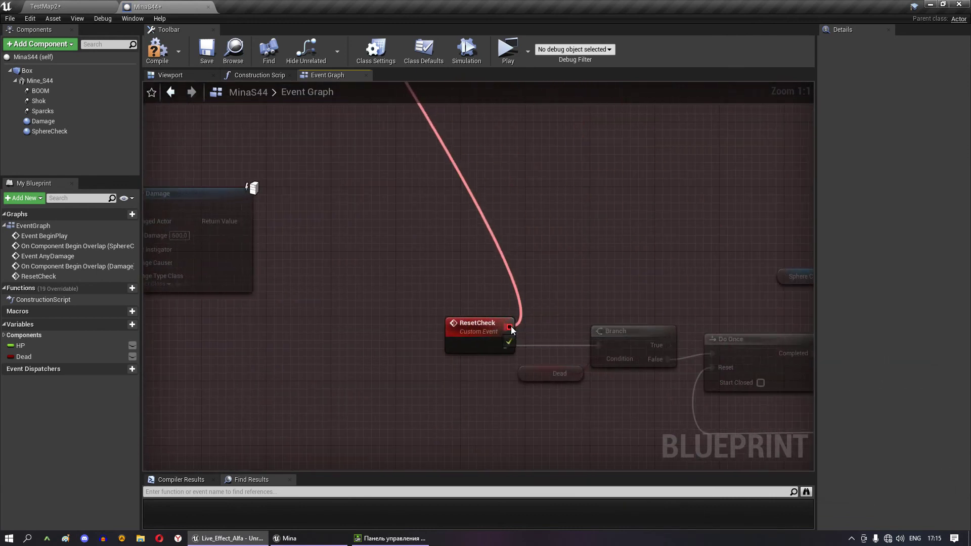
scroll(511, 327, down, 3)
scroll(524, 299, down, 4)
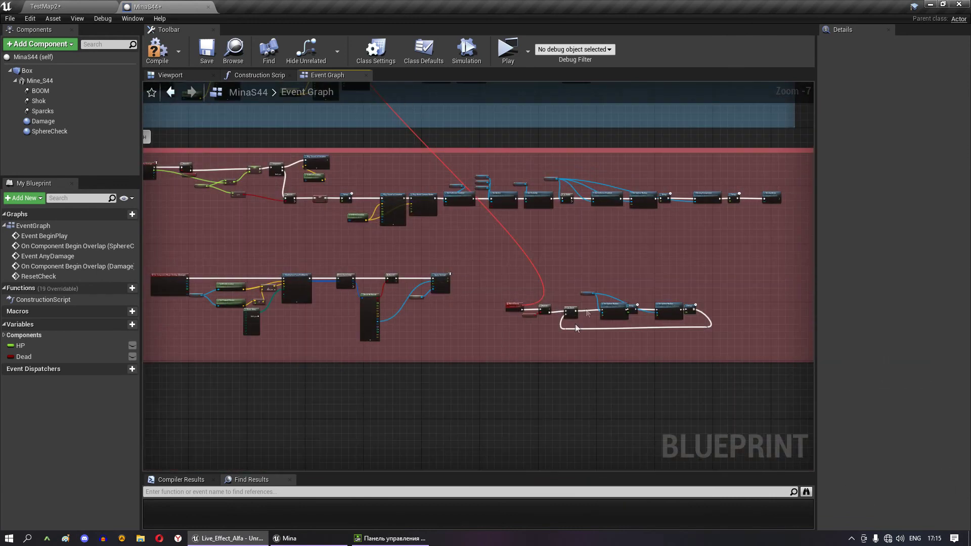
mouse_move(591, 245)
right_down()
mouse_move(638, 244)
mouse_move(527, 284)
right_up()
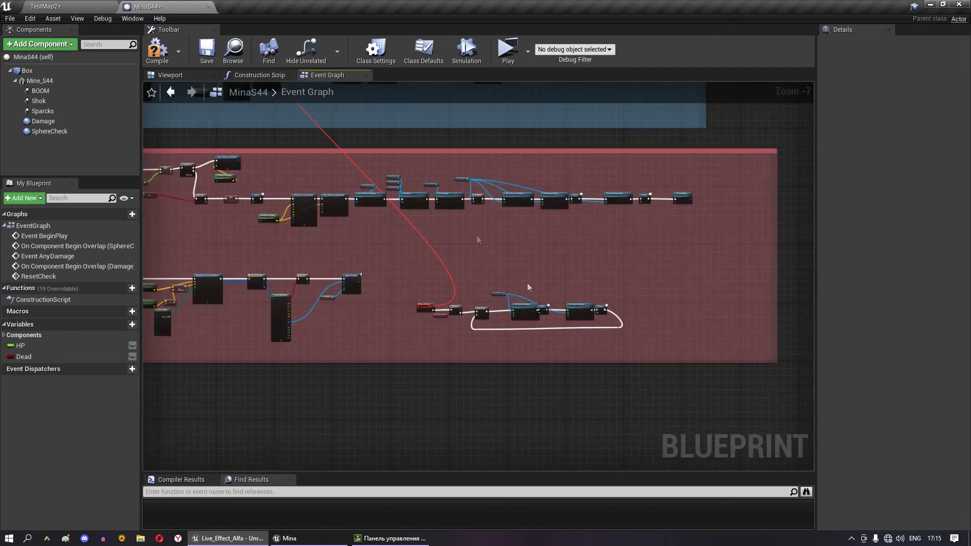
scroll(439, 288, up, 7)
right_drag(593, 271, 410, 272)
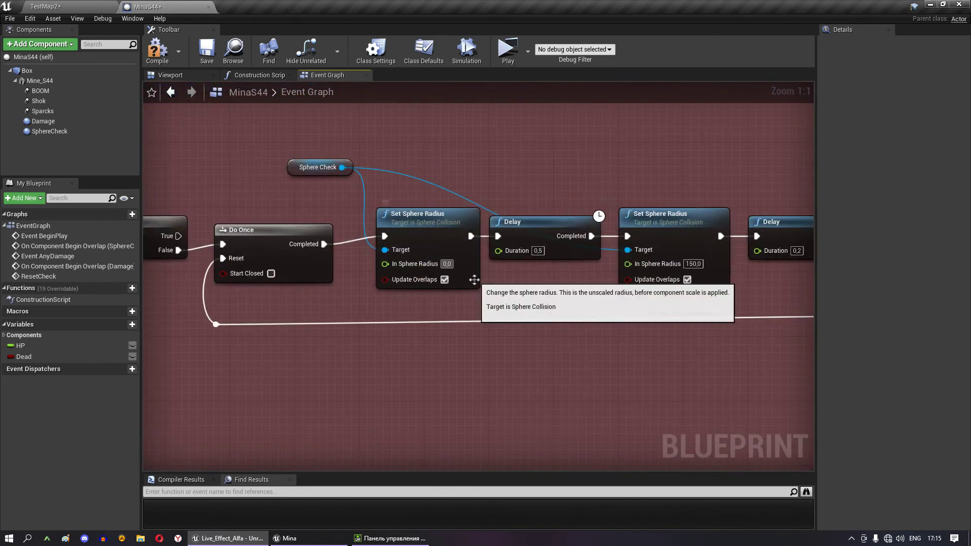
right_drag(683, 267, 511, 268)
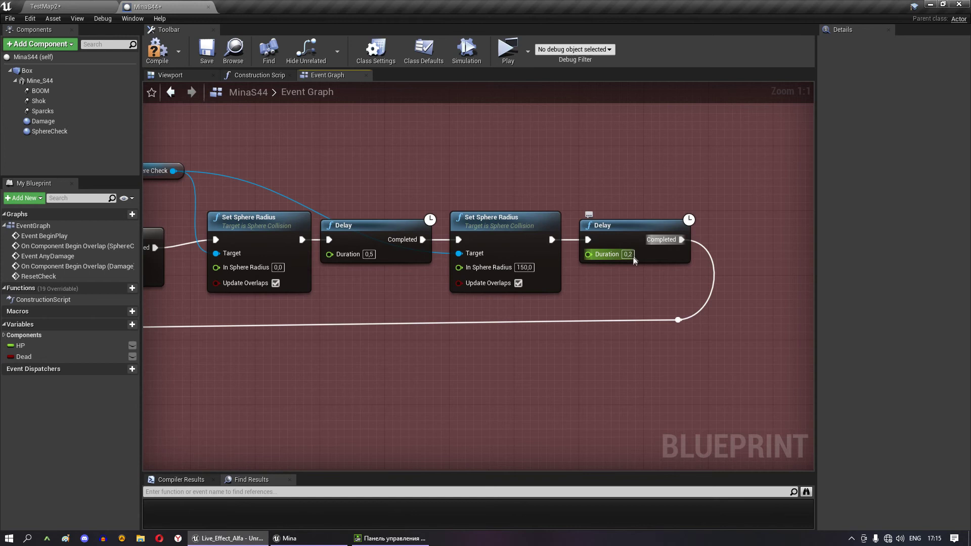
scroll(468, 279, down, 2)
scroll(477, 272, down, 3)
scroll(490, 233, down, 2)
scroll(506, 208, up, 7)
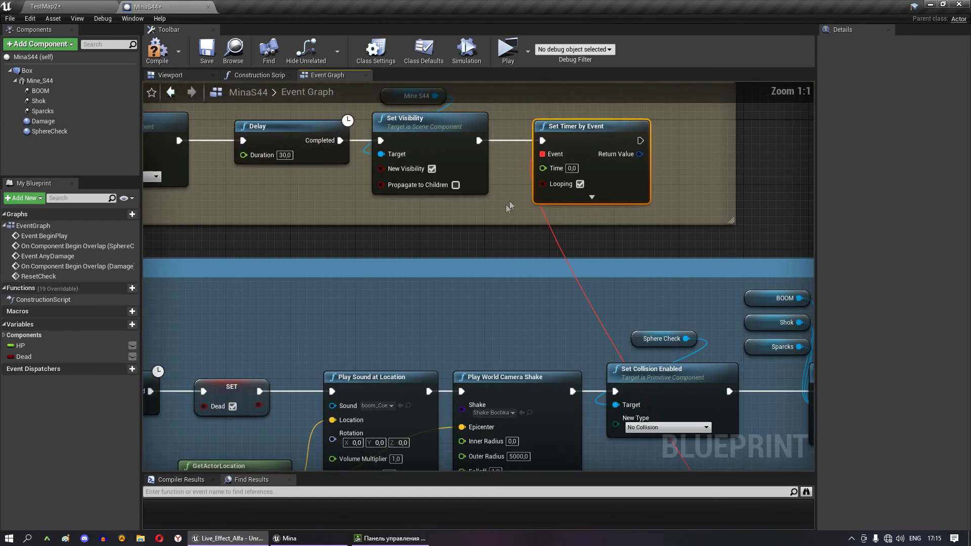
- Set the timer Time to 1,0 seconds, compile MinaS44 and return to TestMap2
click(570, 170)
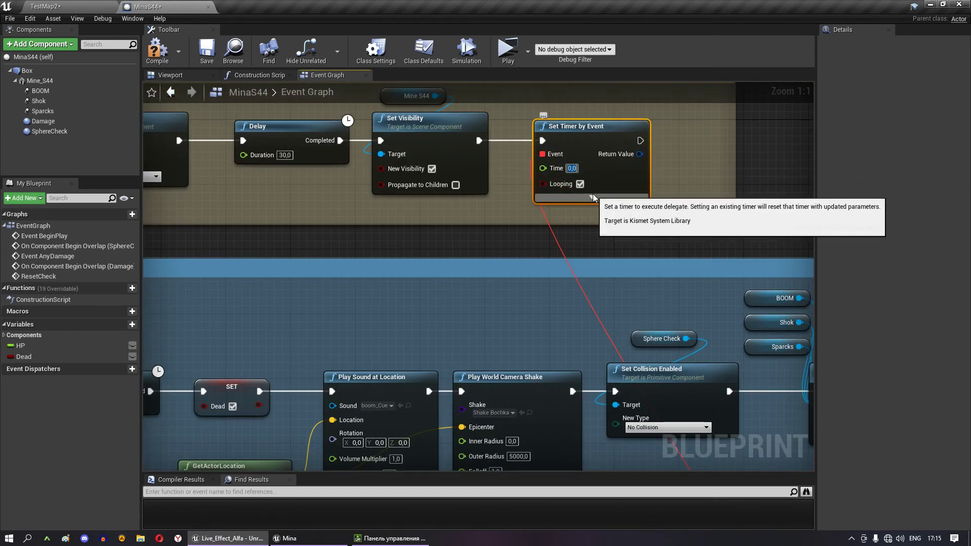
text(1)
click(671, 165)
click(161, 62)
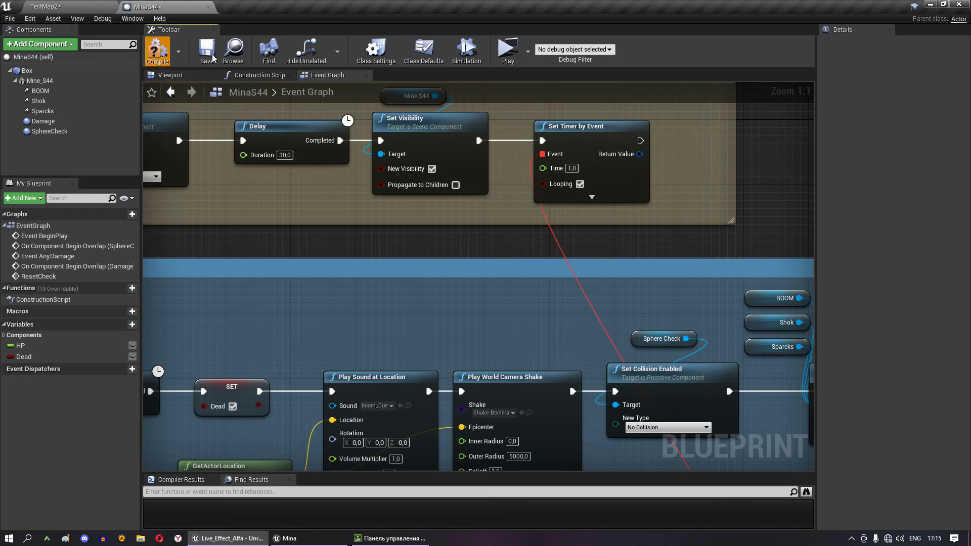
click(99, 9)
key(f)
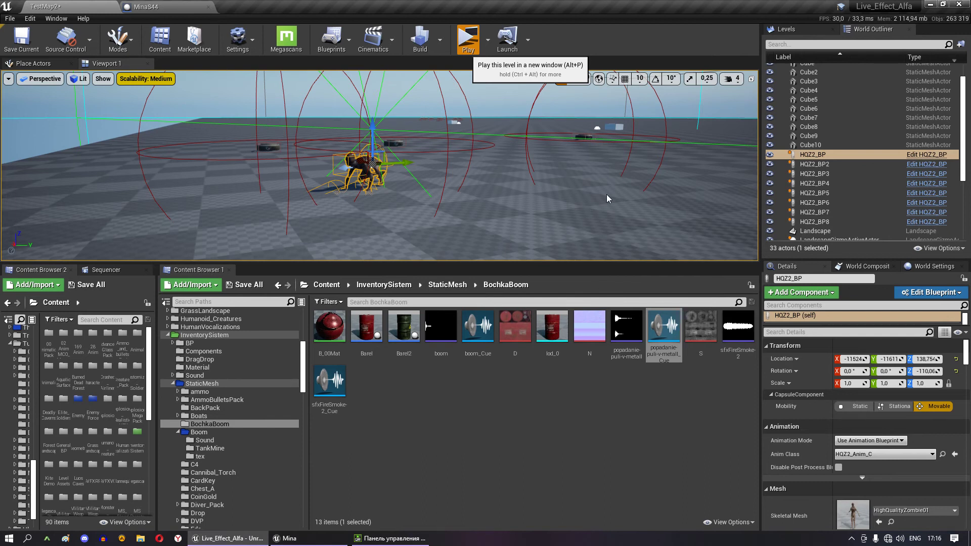
key(alt+p)
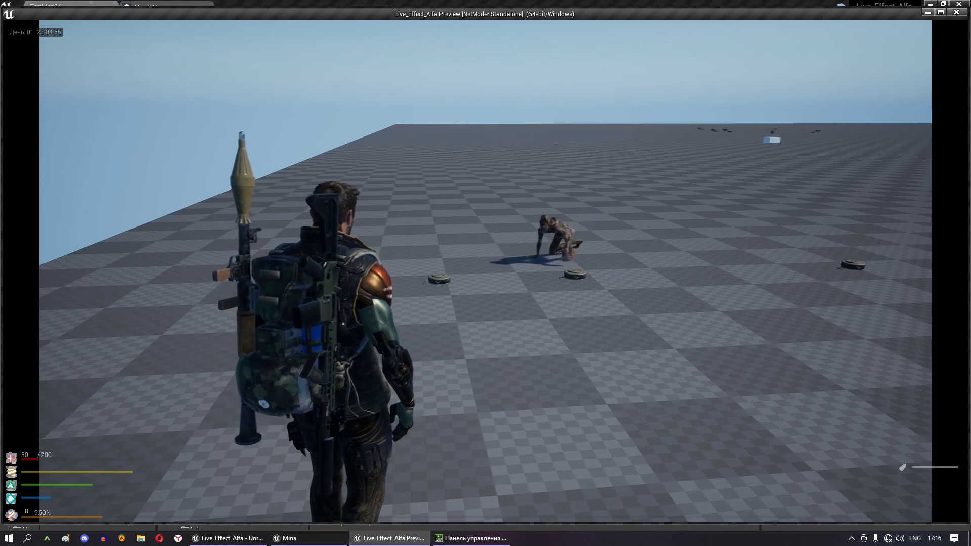
key(w)
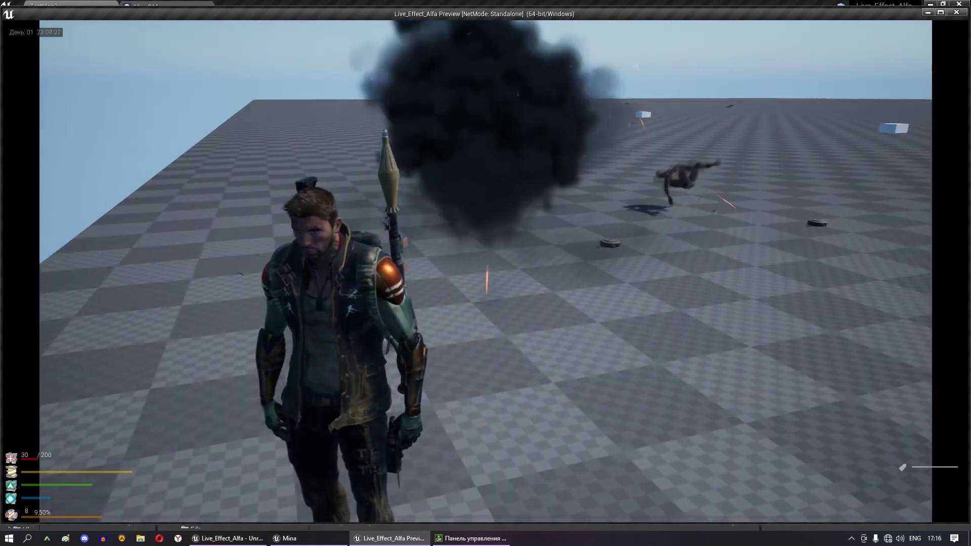
key(Escape)
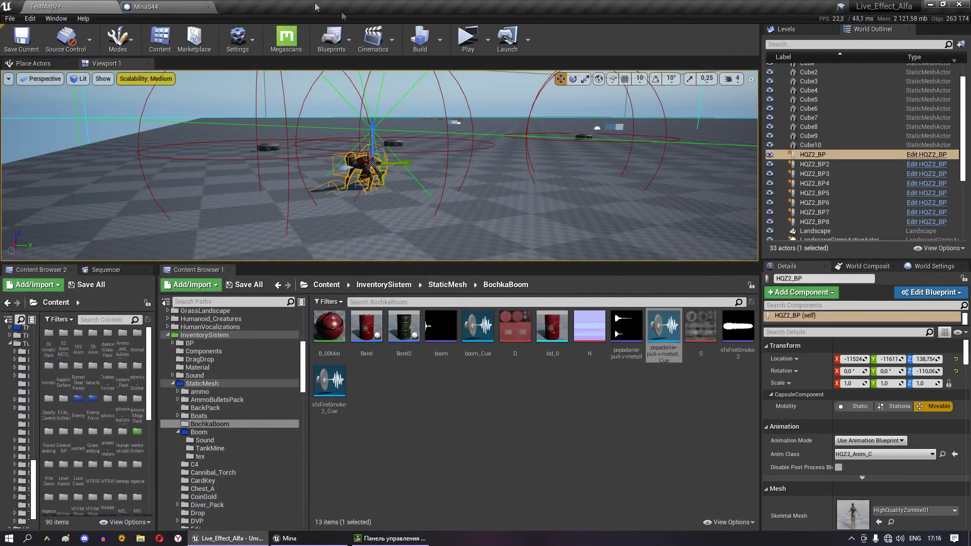
- In MinaS44, set the SphereCheck component's default Sphere Radius to 0
click(152, 6)
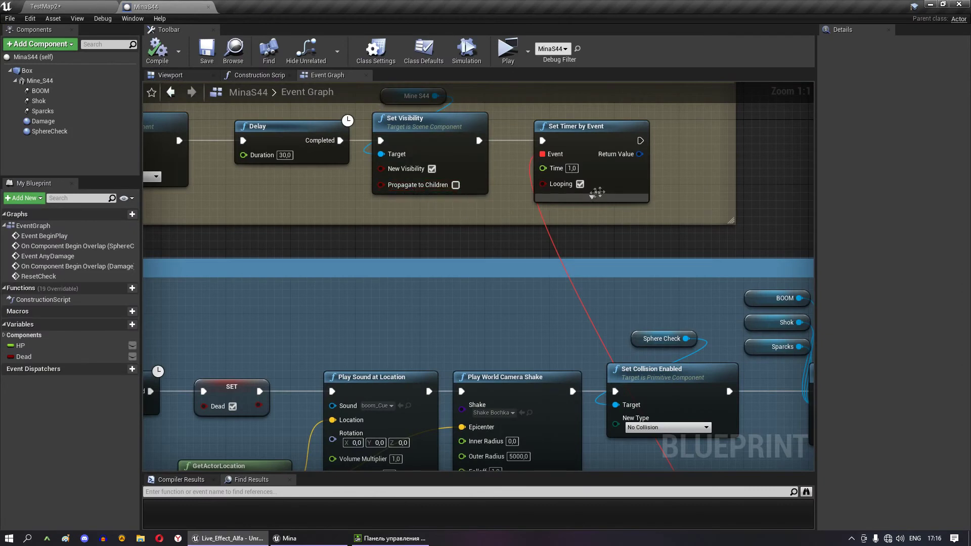
click(596, 196)
click(609, 236)
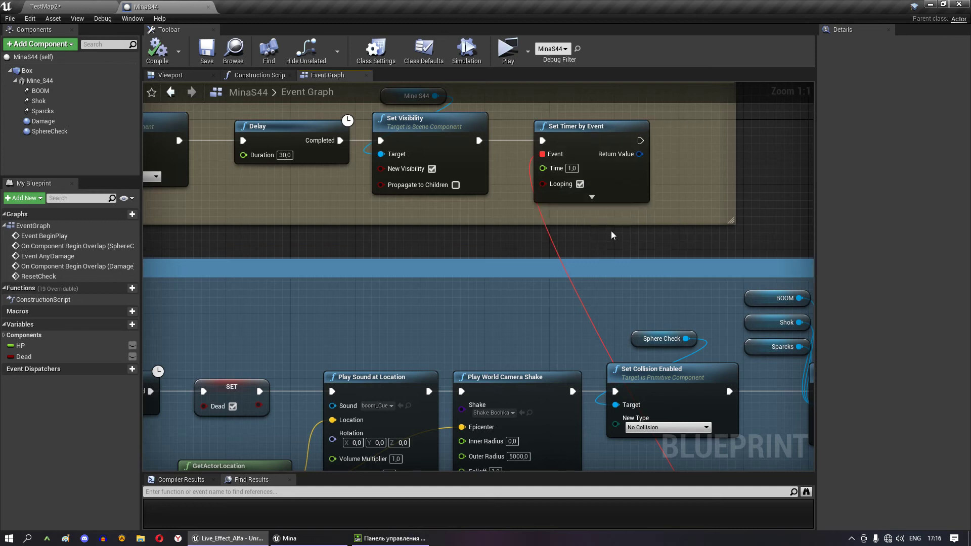
click(50, 131)
click(903, 243)
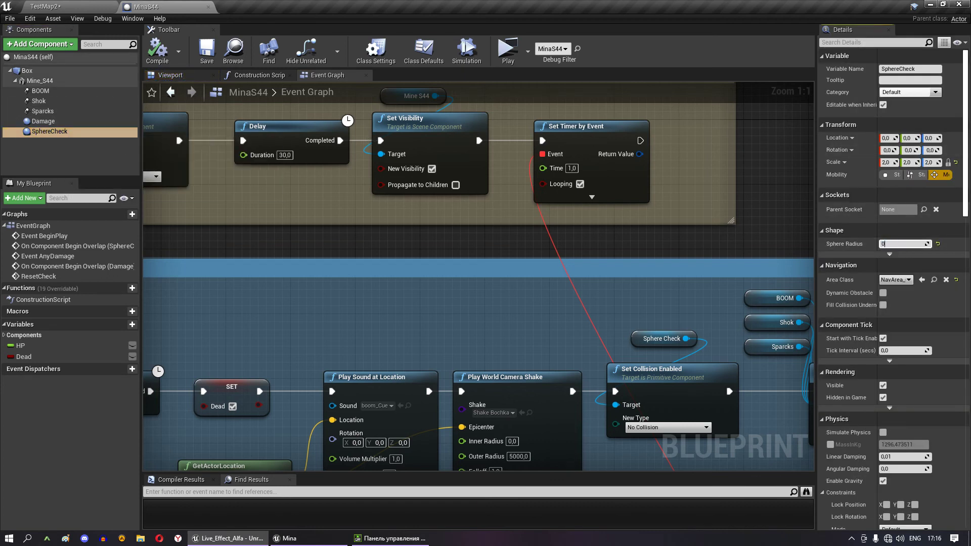
scroll(557, 304, down, 5)
scroll(513, 281, up, 4)
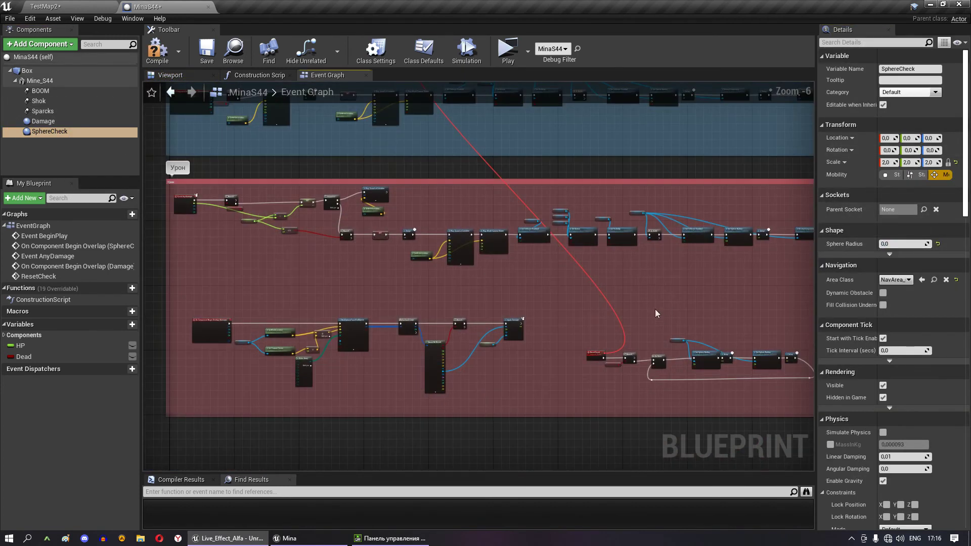
scroll(513, 281, up, 3)
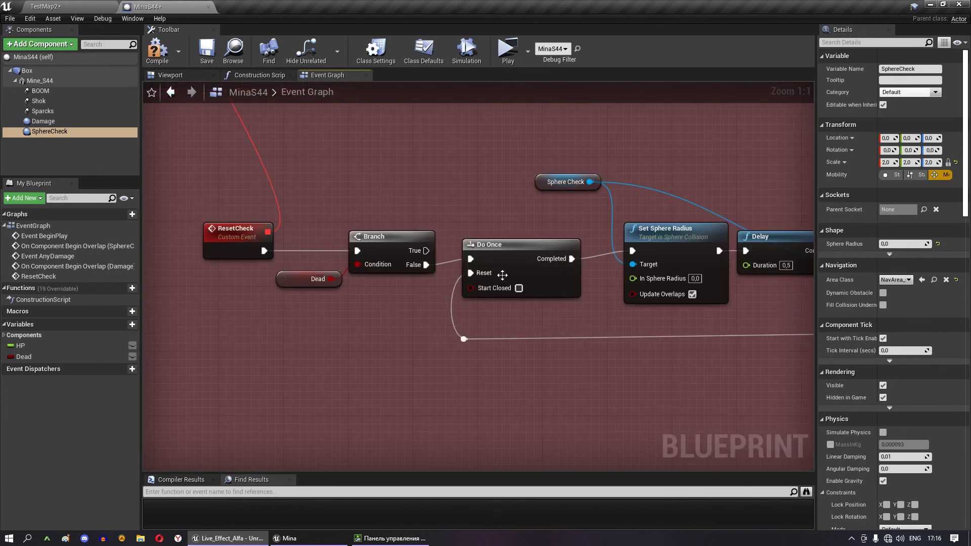
- Swap the Set Sphere Radius values to 150,0 then 0,0, save, and return to TestMap2
mouse_move(556, 259)
right_down()
mouse_move(472, 260)
mouse_move(454, 286)
right_up()
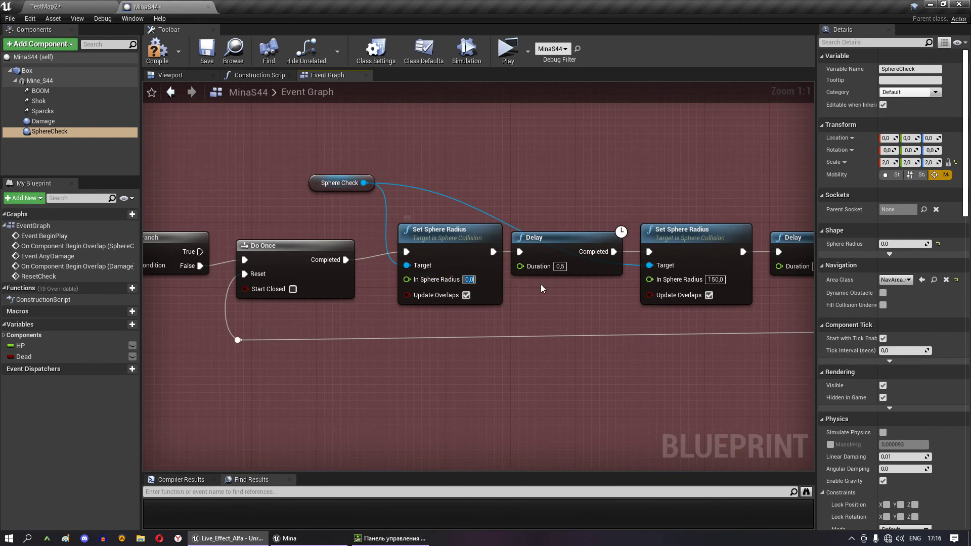
key(ctrl+v)
drag(560, 266, 592, 274)
click(592, 273)
right_drag(707, 283, 649, 289)
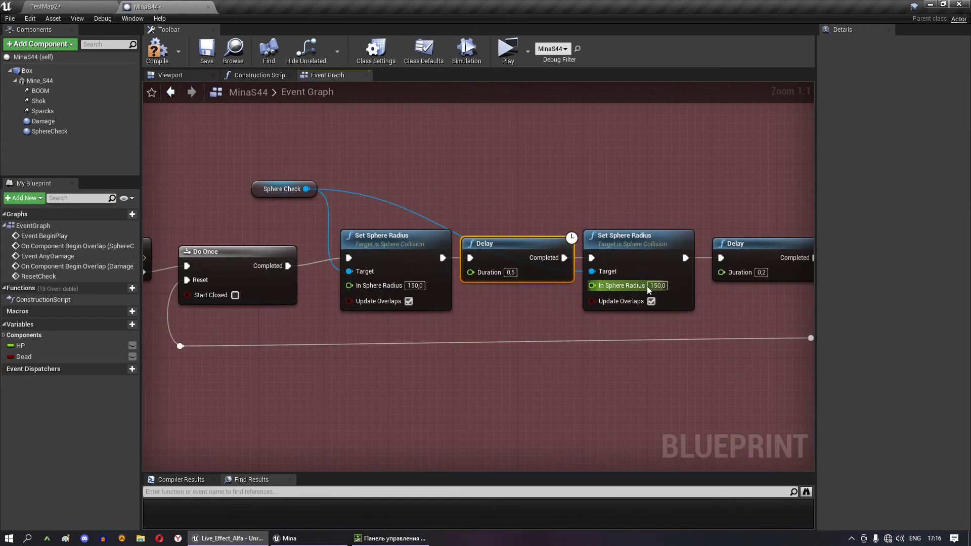
text(0)
key(Return)
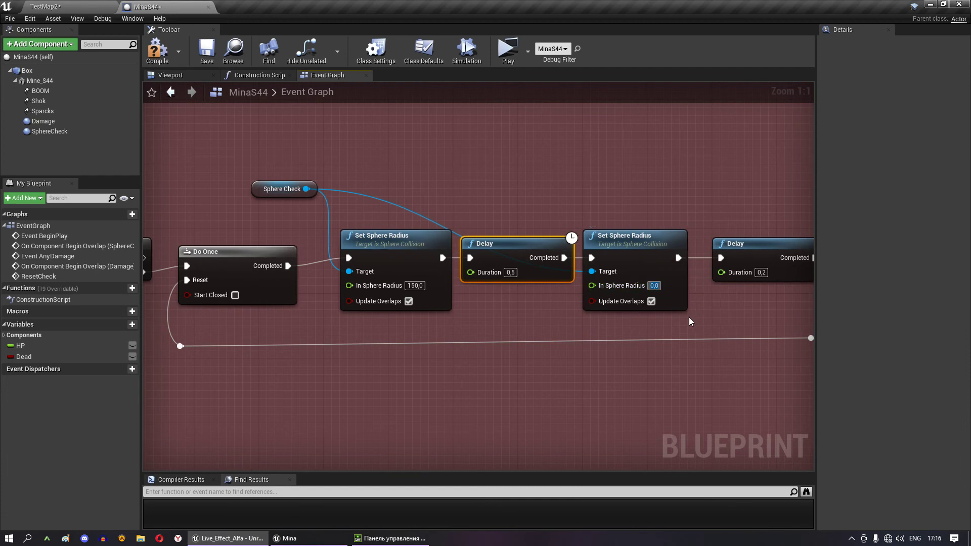
right_drag(808, 265, 743, 260)
right_drag(408, 311, 624, 311)
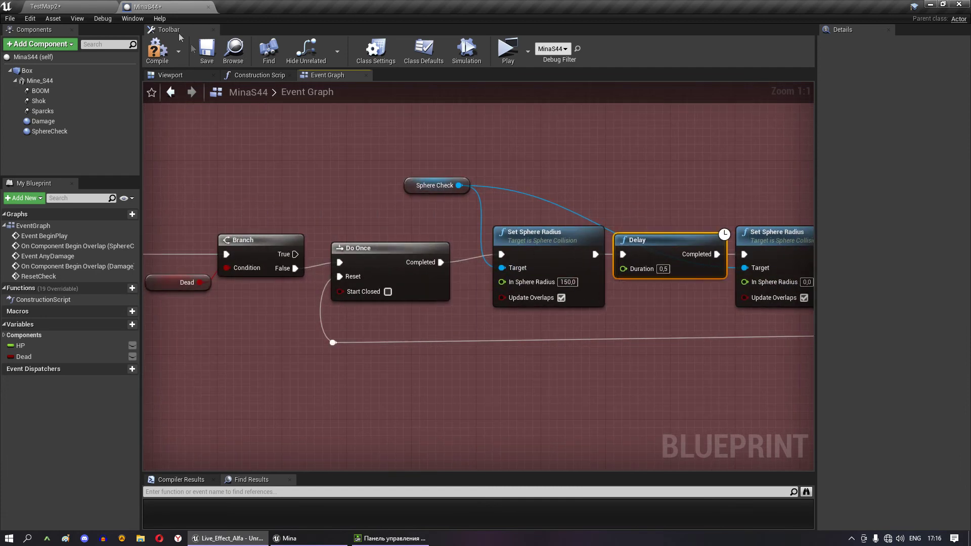
click(206, 50)
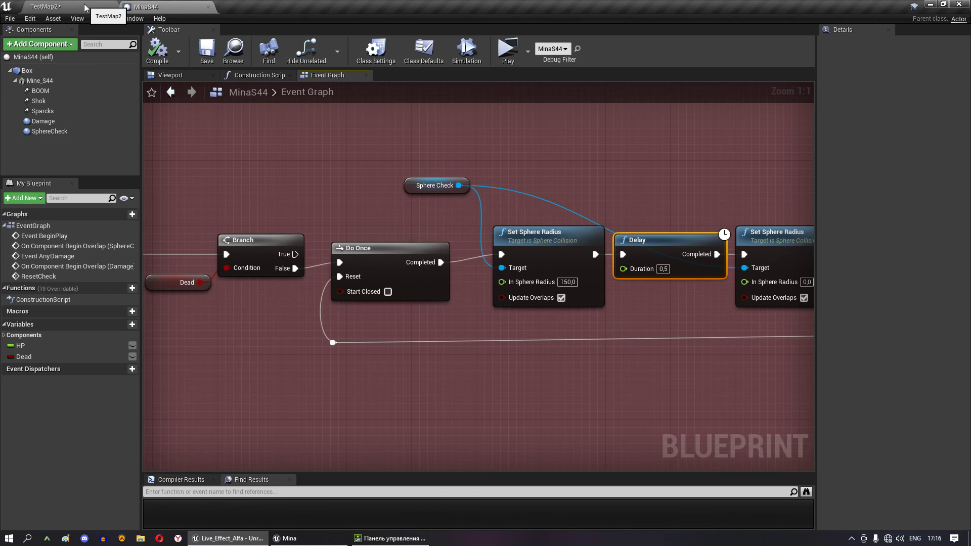
click(85, 7)
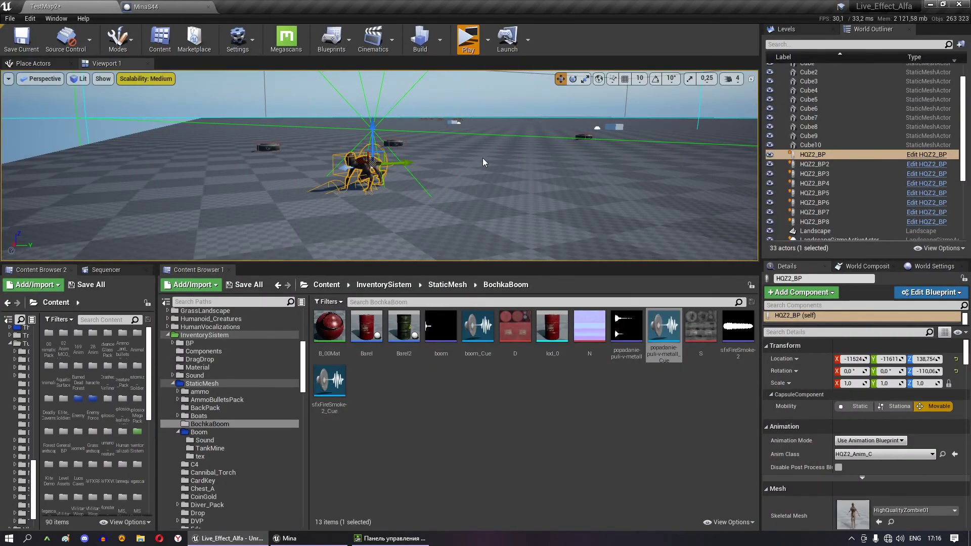
key(alt+p)
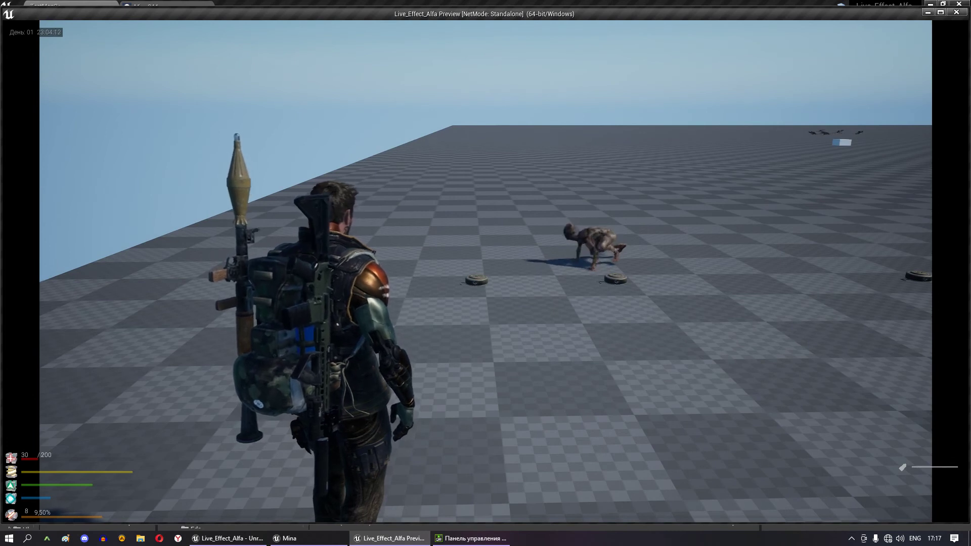
key(Escape)
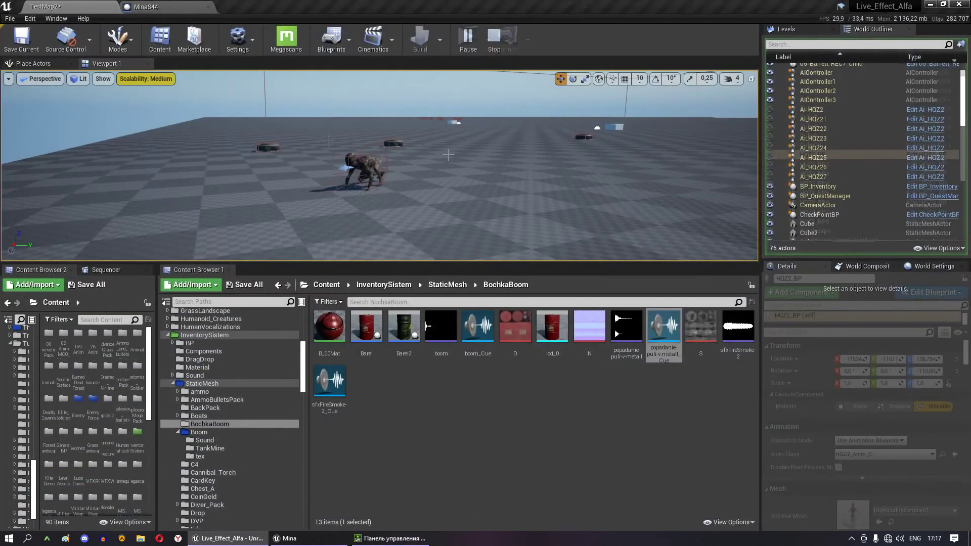
click(147, 7)
click(50, 131)
scroll(910, 246, down, 5)
scroll(910, 247, down, 5)
scroll(910, 247, down, 5)
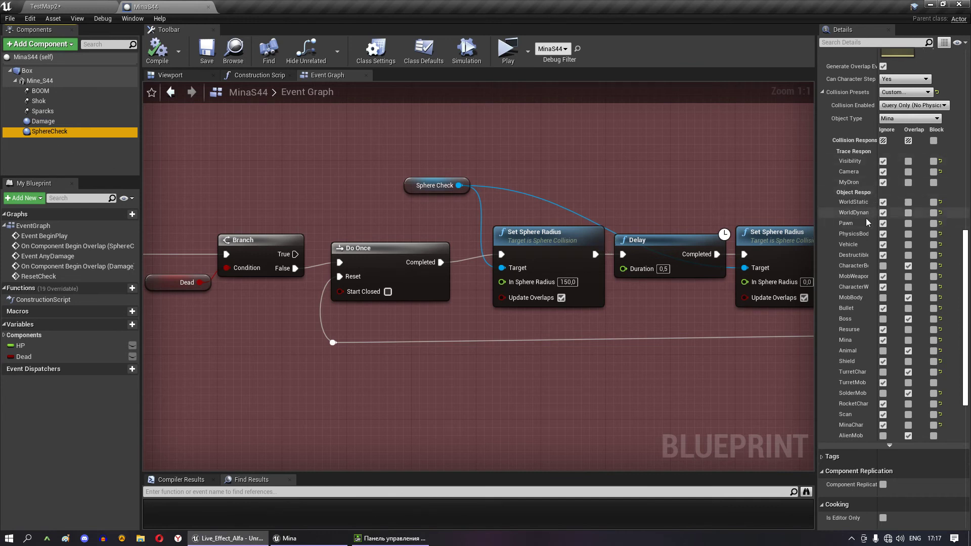
scroll(866, 223, up, 5)
scroll(860, 253, down, 5)
scroll(855, 284, down, 5)
scroll(845, 310, down, 3)
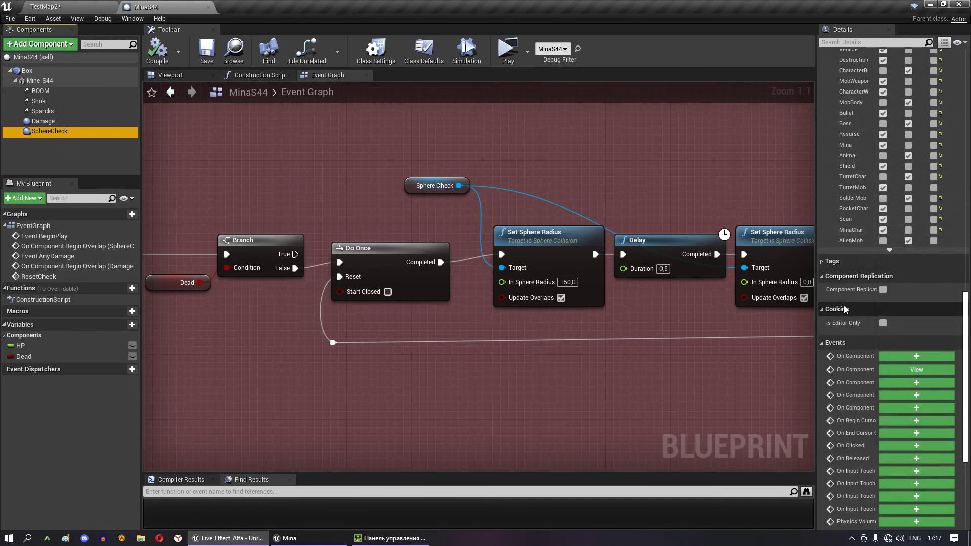
scroll(835, 301, up, 2)
scroll(824, 292, up, 5)
scroll(845, 256, up, 5)
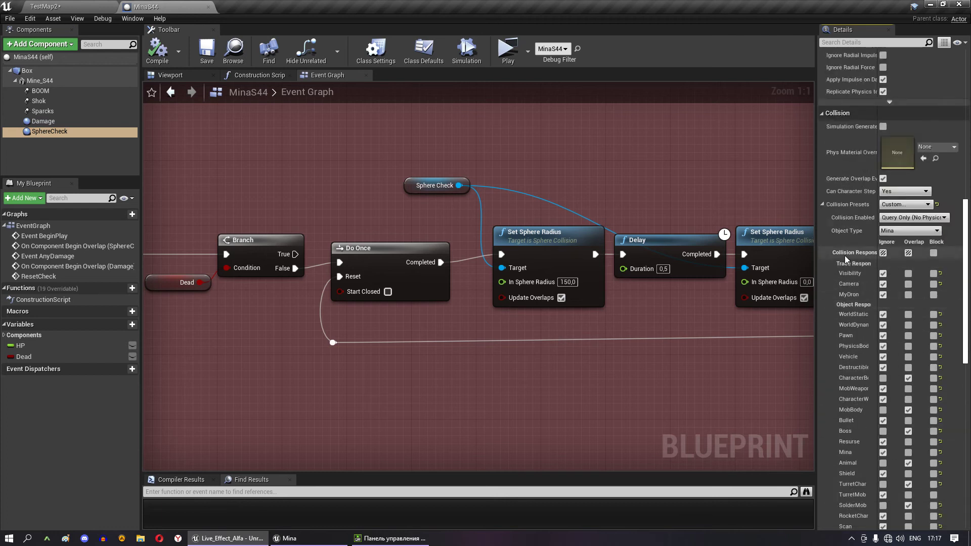
scroll(845, 256, up, 5)
scroll(844, 256, up, 5)
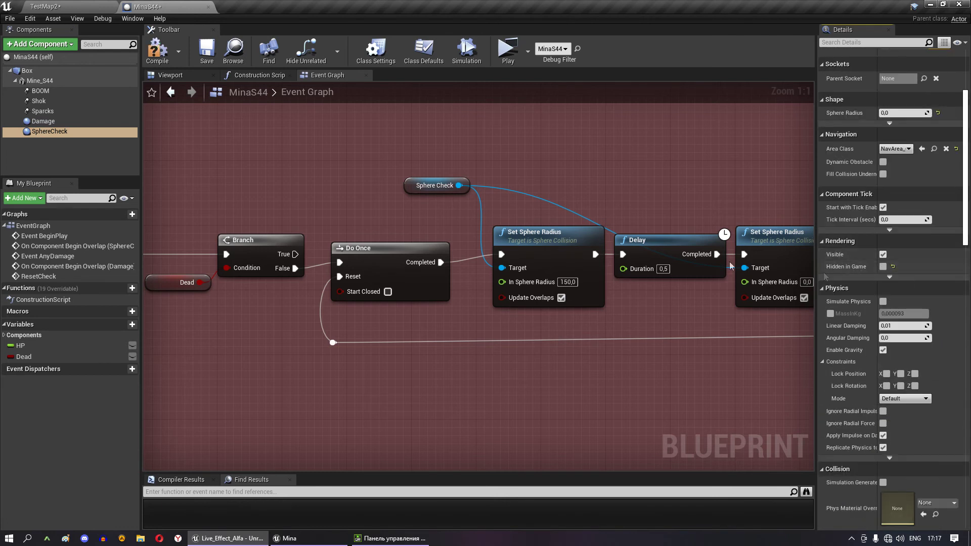
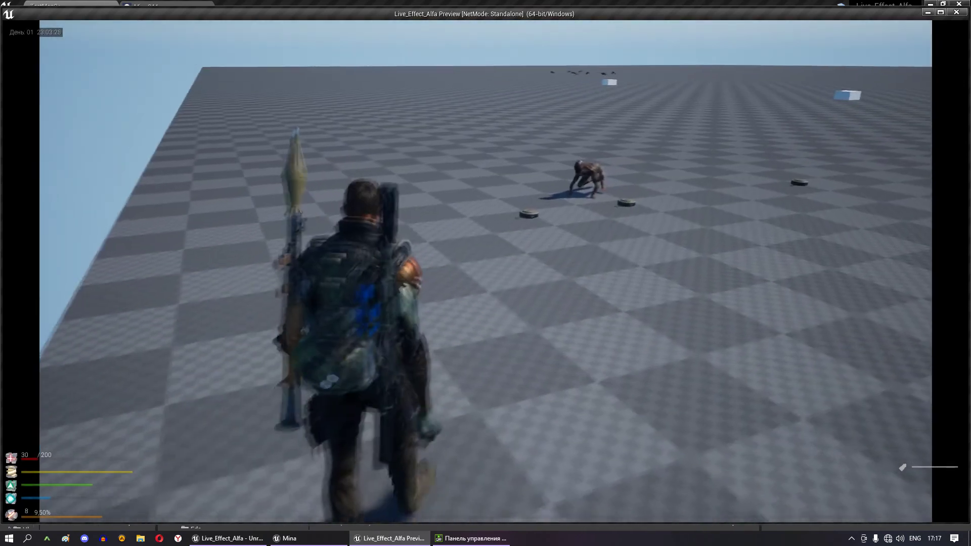
- Close the running preview and start a new Play session of the level in a new window
key(Escape)
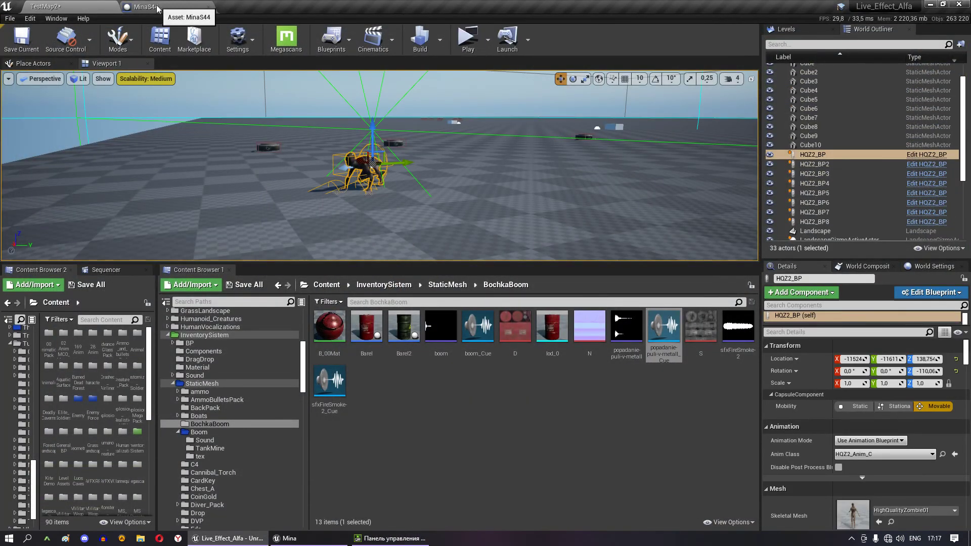
click(158, 8)
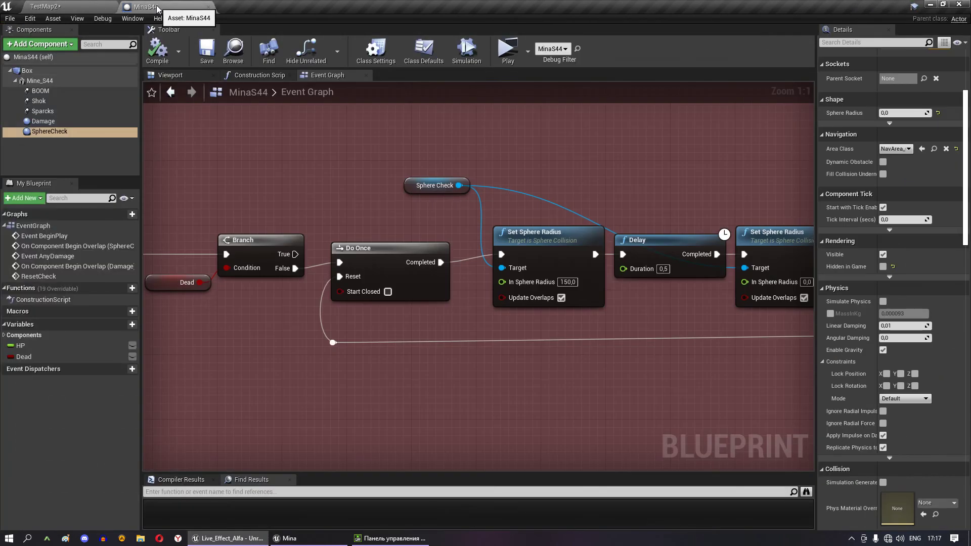
click(94, 9)
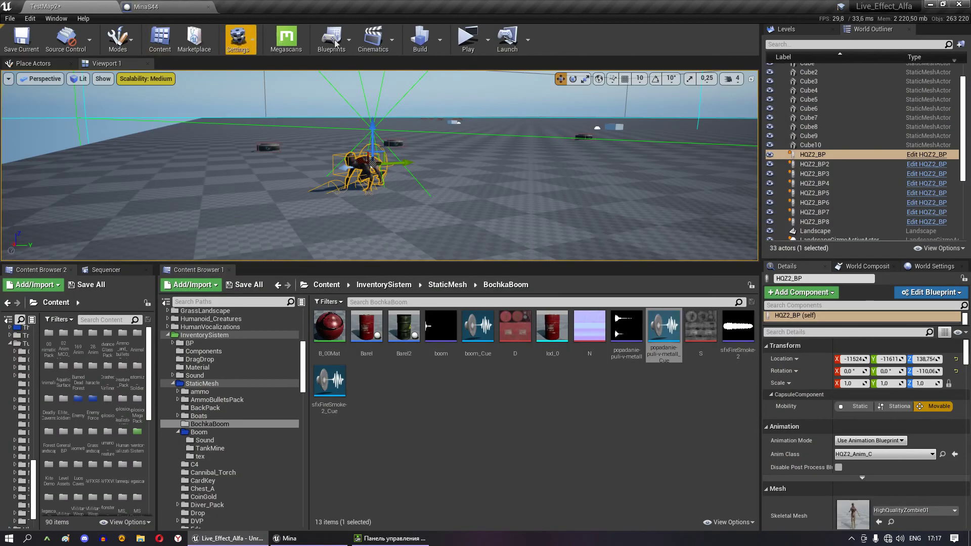
click(463, 44)
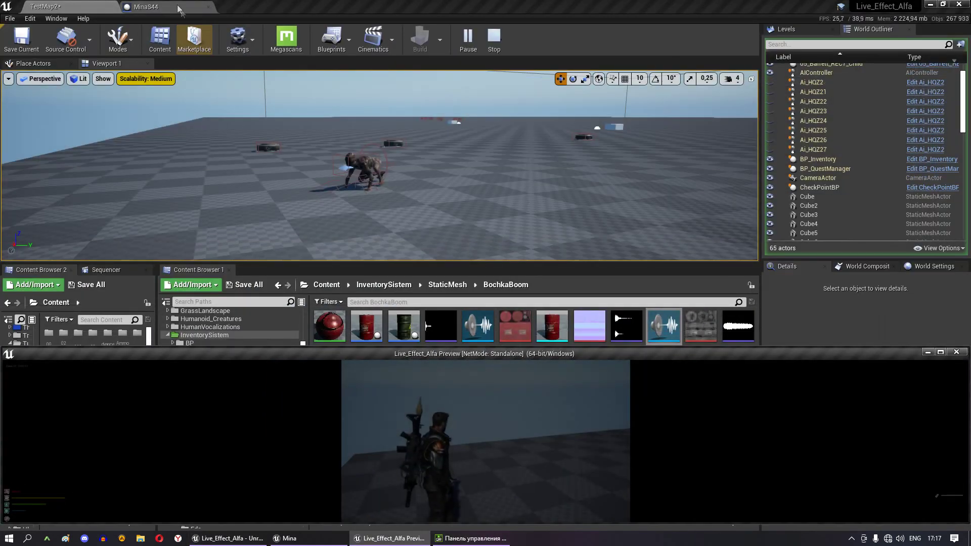
- Set the MinaS44 blueprint's Debug Filter to the MinaS44 instance
click(151, 7)
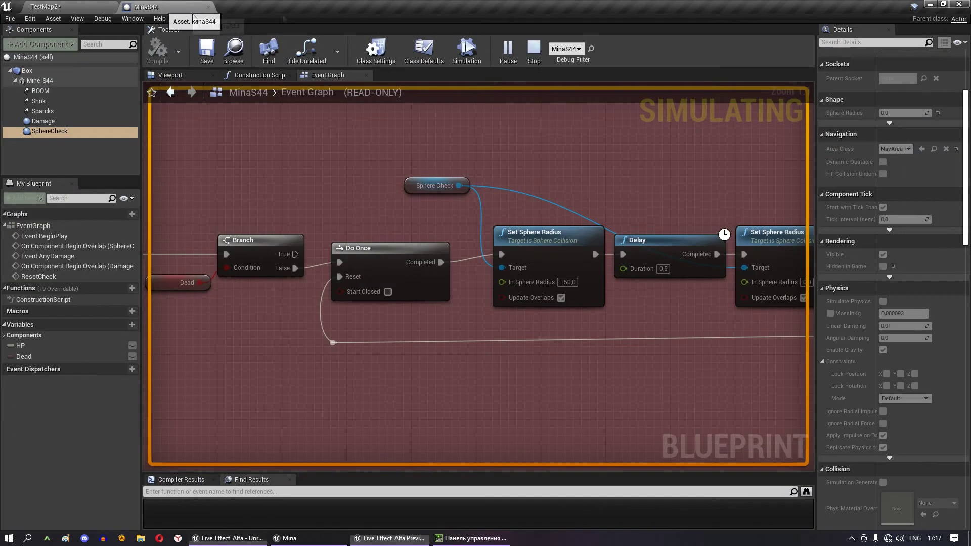
click(566, 49)
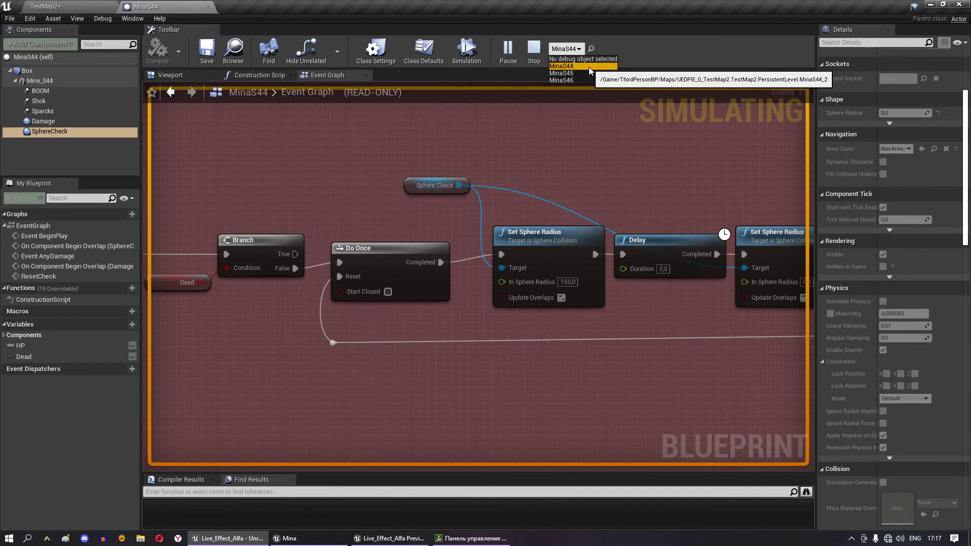
click(589, 67)
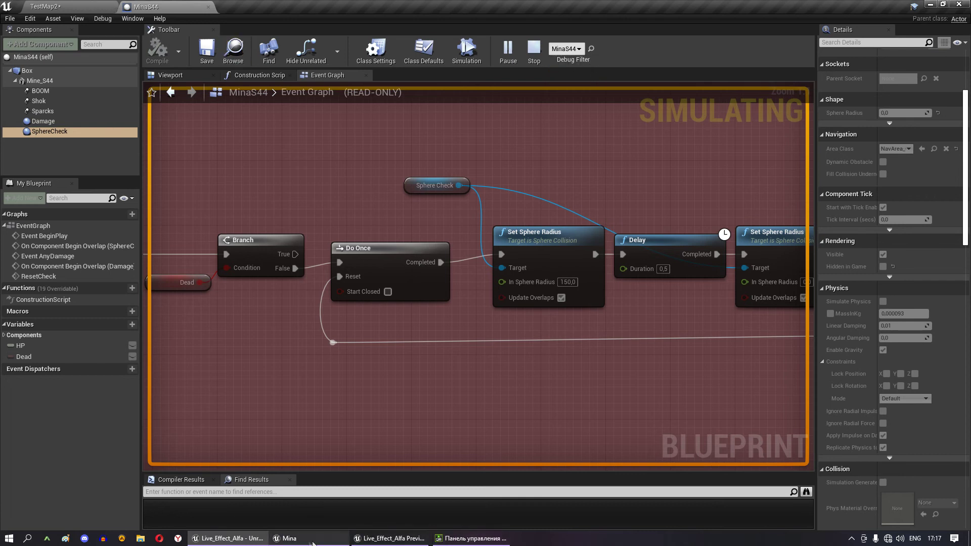
- Bring the game preview forward, then zoom out the MinaS44 Event Graph
click(369, 538)
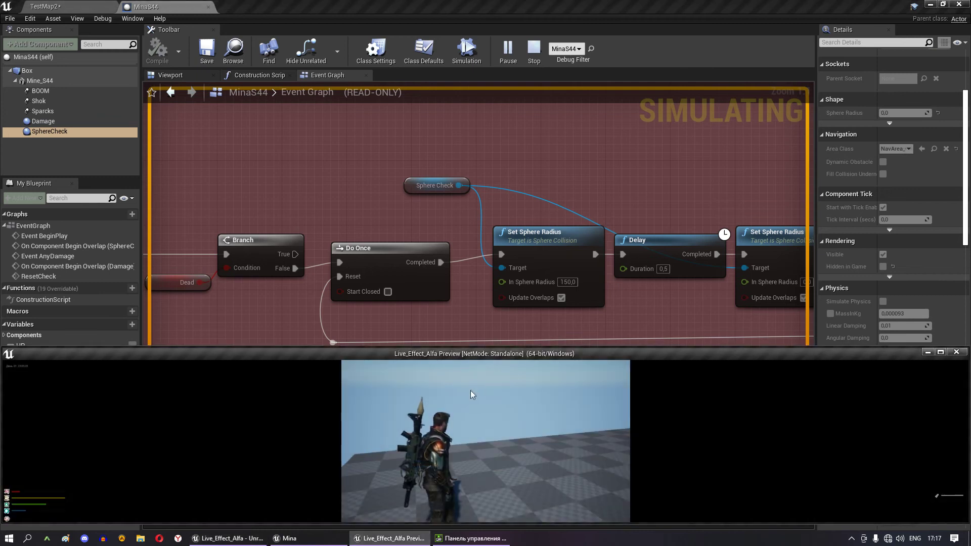
key(super)
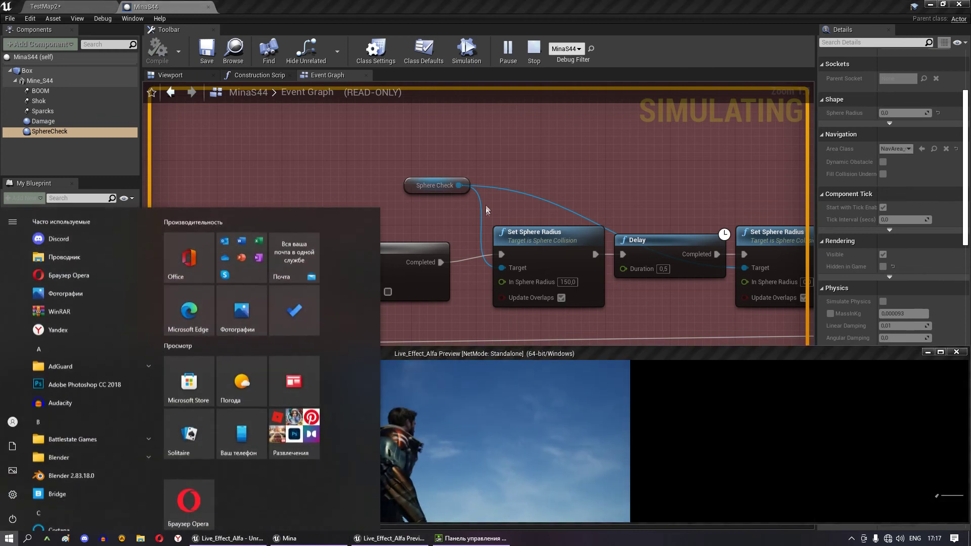
scroll(487, 210, down, 5)
scroll(481, 191, down, 4)
click(607, 237)
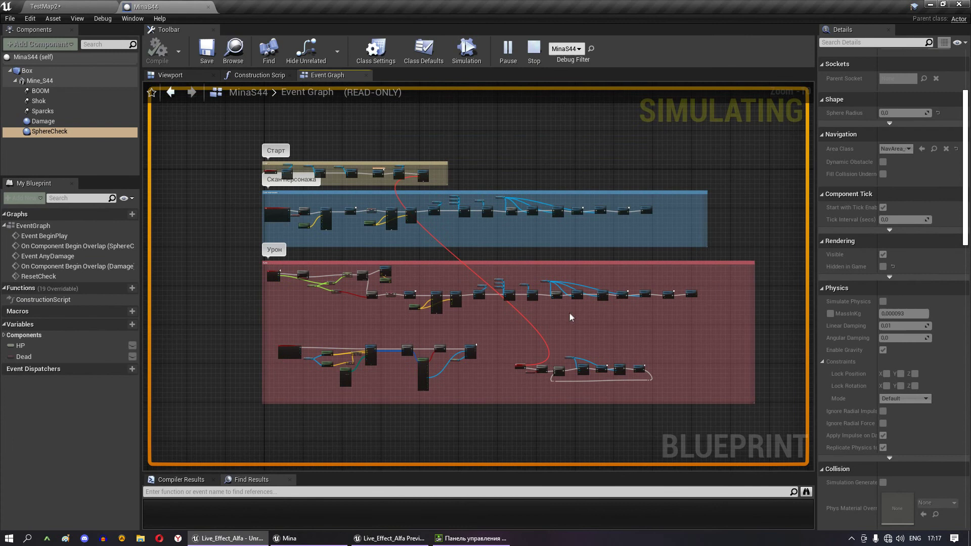
- Stop the play session and bring the Start chain and Set Timer by Event node into view
scroll(381, 171, up, 5)
scroll(384, 169, up, 3)
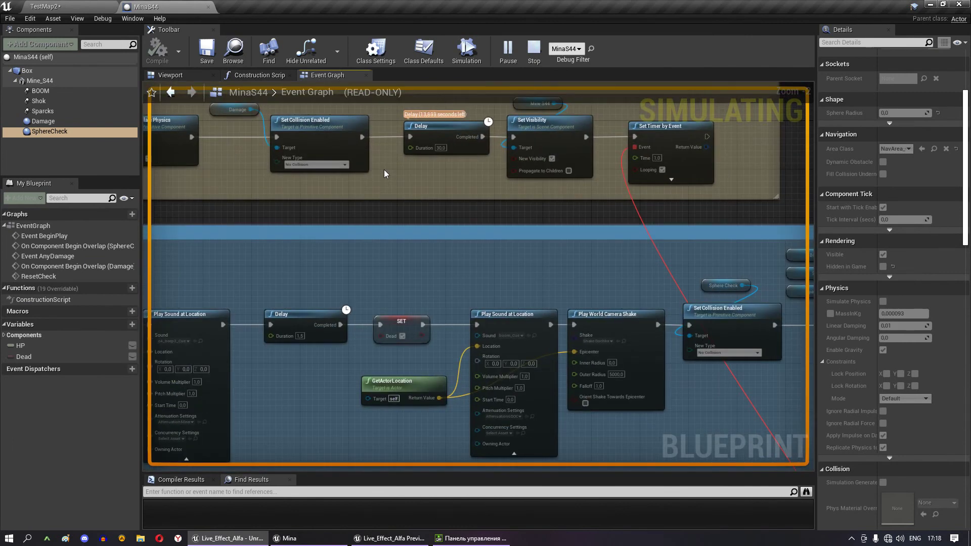
key(Escape)
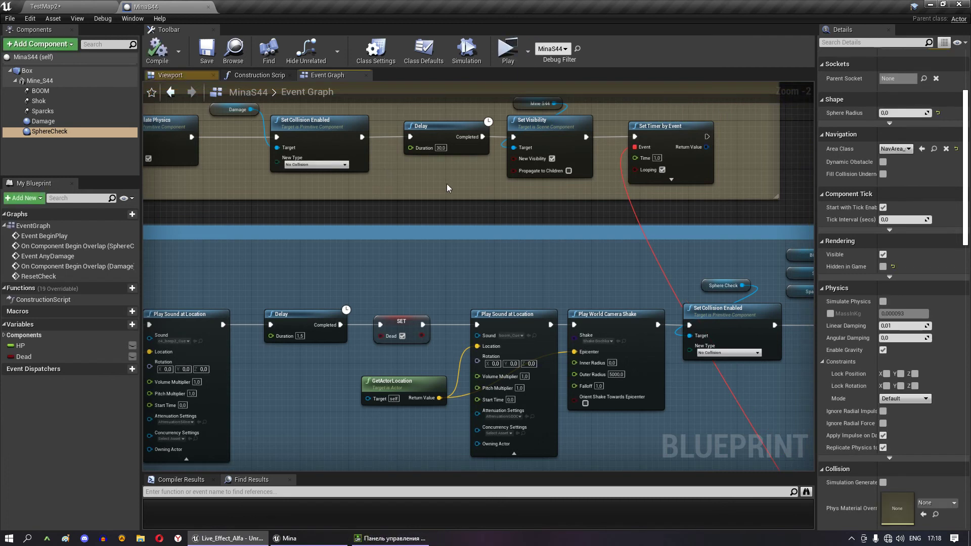
right_drag(417, 182, 423, 233)
scroll(422, 232, up, 2)
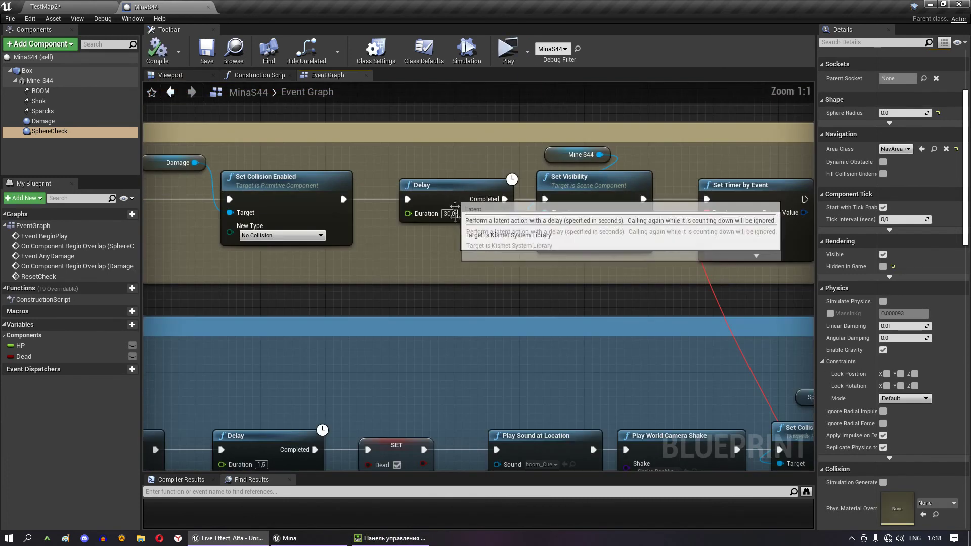
right_drag(680, 212, 515, 216)
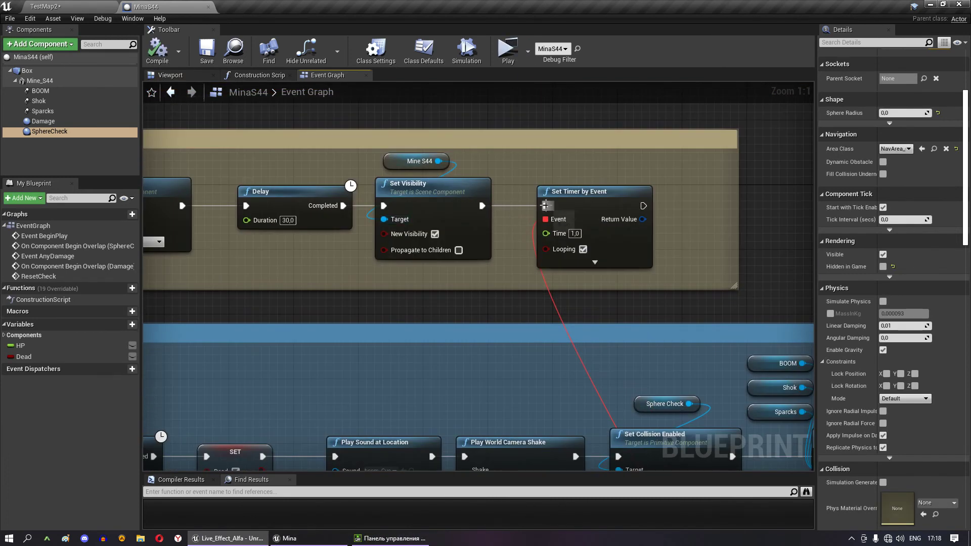
- Place Set Timer by Event after Set Collision Enabled and wire it on to the 30-second Delay
drag(545, 206, 290, 200)
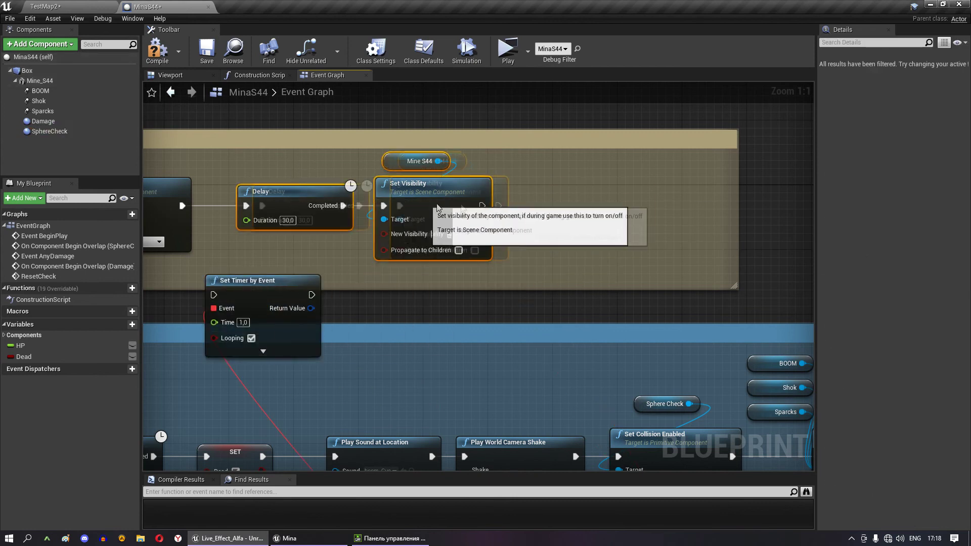
drag(407, 204, 634, 204)
right_drag(635, 201, 730, 202)
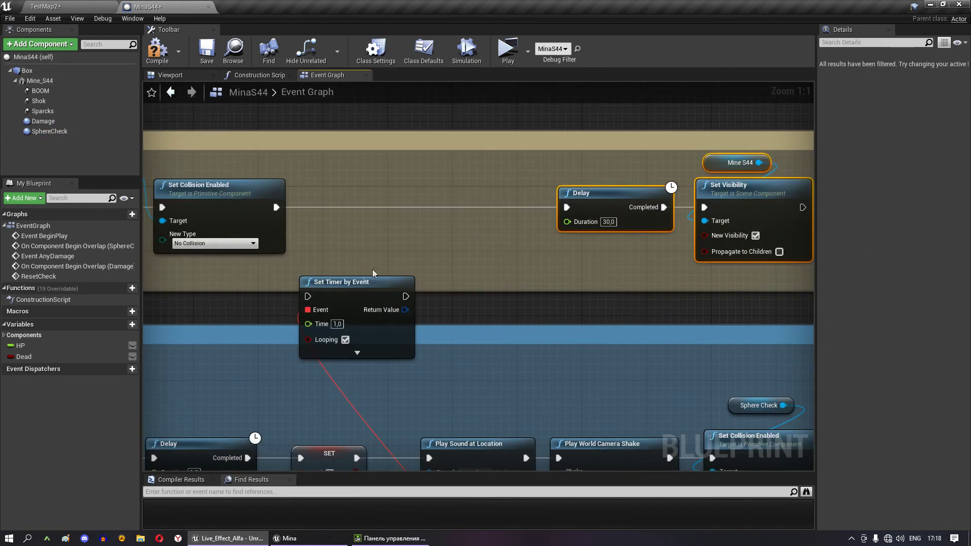
drag(344, 290, 384, 201)
drag(277, 207, 348, 207)
drag(446, 208, 567, 208)
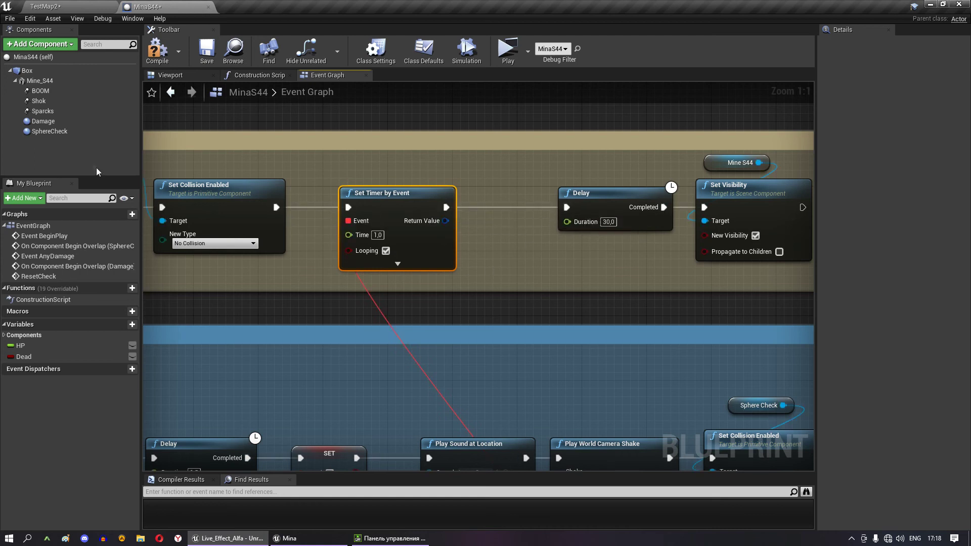
- Select SphereCheck and review the Set Sphere Radius/Delay loop with its Branch and Do Once nodes
click(49, 131)
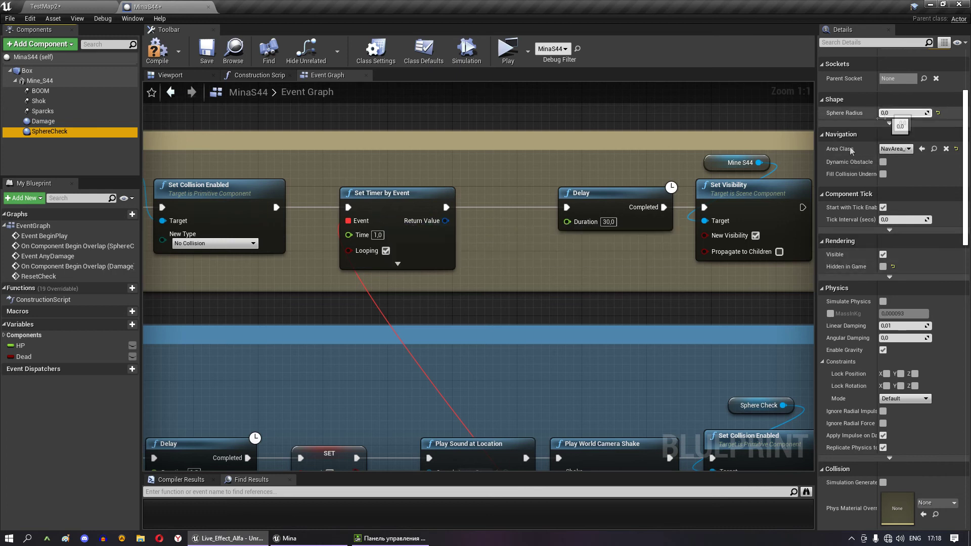
scroll(506, 253, down, 5)
scroll(539, 282, up, 5)
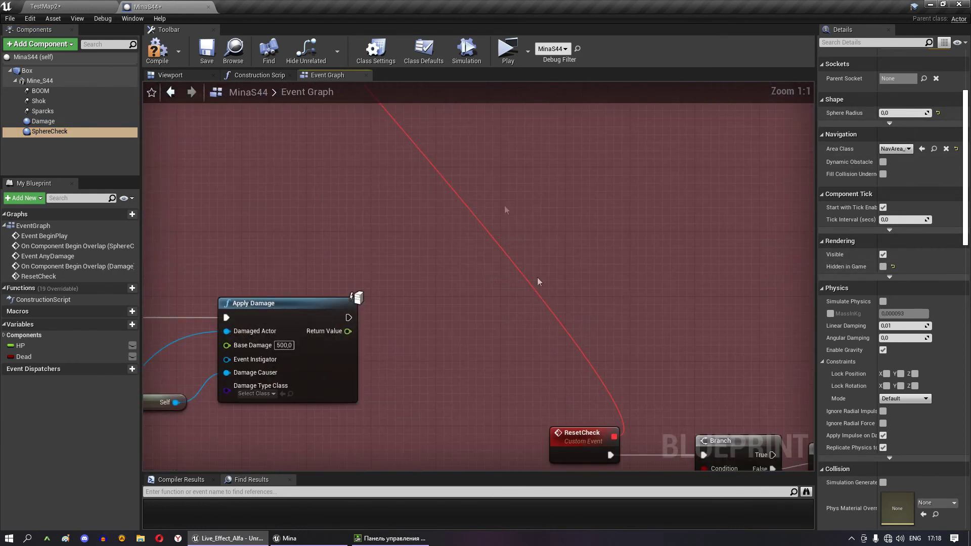
right_drag(539, 281, 388, 98)
right_drag(742, 278, 405, 260)
right_drag(569, 271, 329, 273)
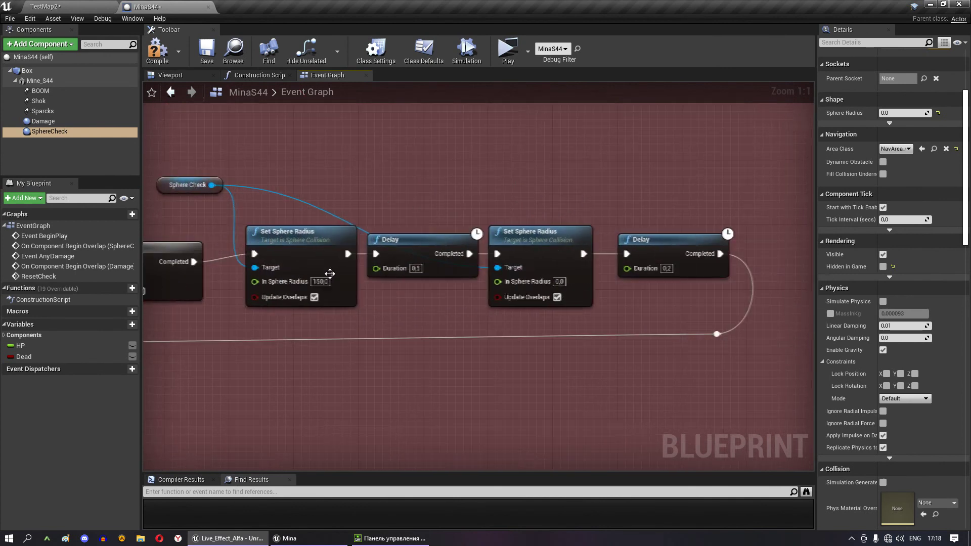
right_drag(198, 341, 225, 329)
mouse_move(258, 259)
right_down()
mouse_move(575, 270)
mouse_move(199, 273)
right_up()
right_drag(603, 245, 594, 246)
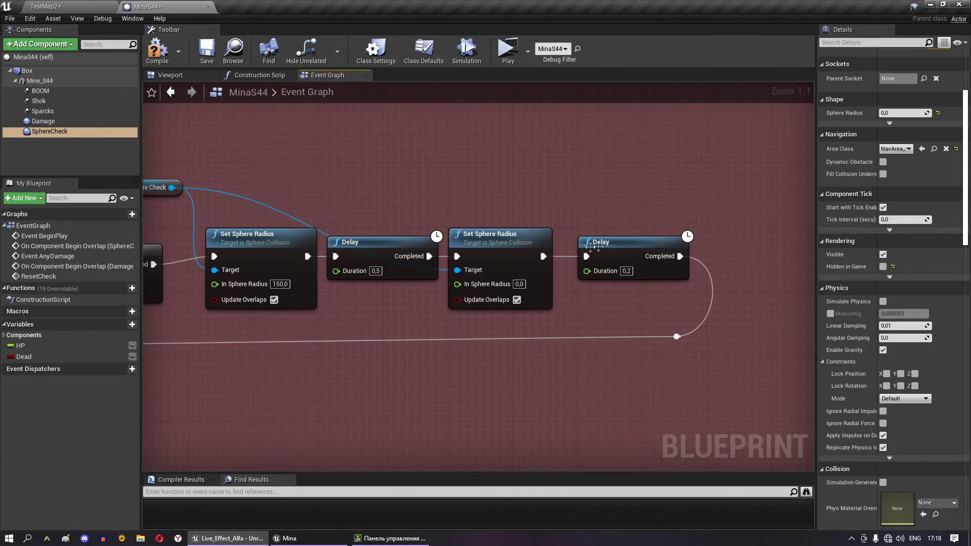
right_drag(275, 339, 675, 352)
right_drag(495, 278, 296, 292)
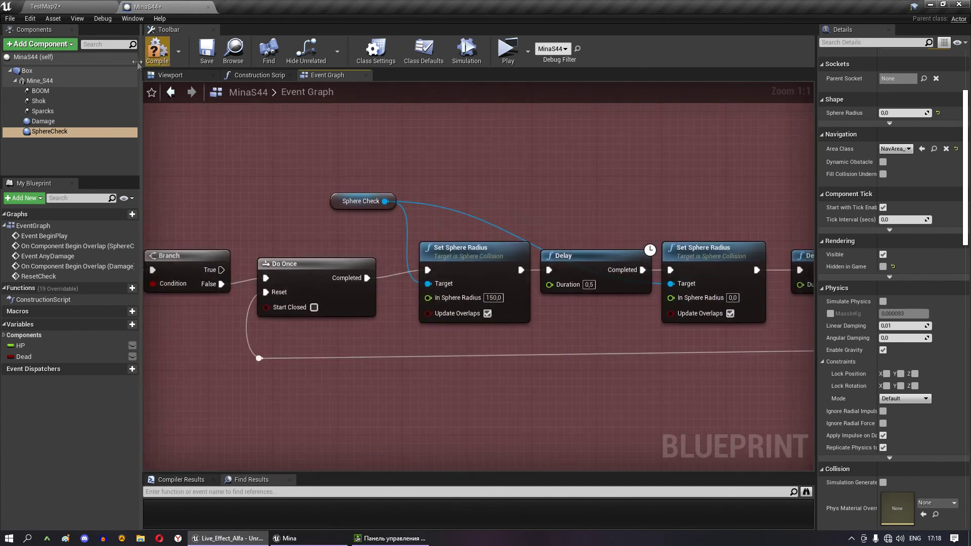
- Compile and save the MinaS44 blueprint, then return to the TestMap2 level
key(ctrl+s)
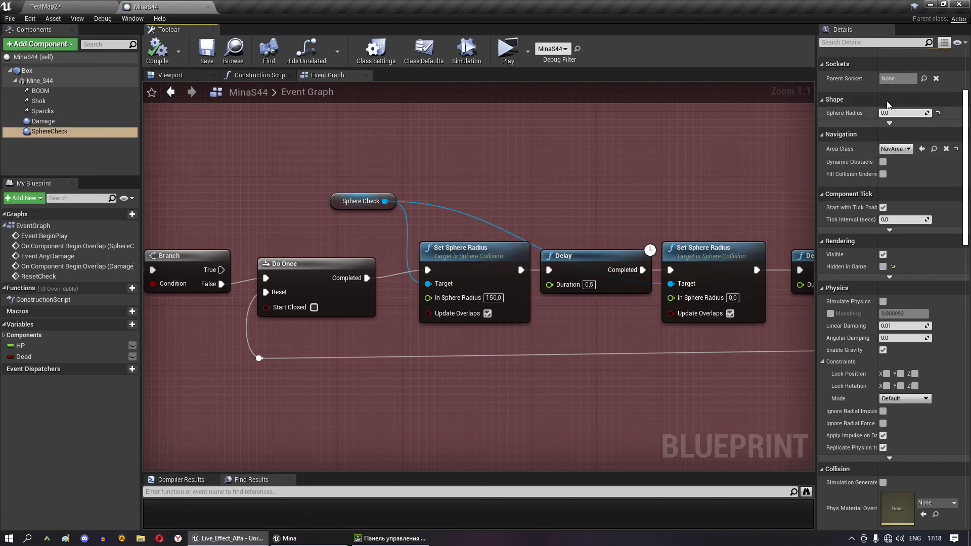
click(205, 47)
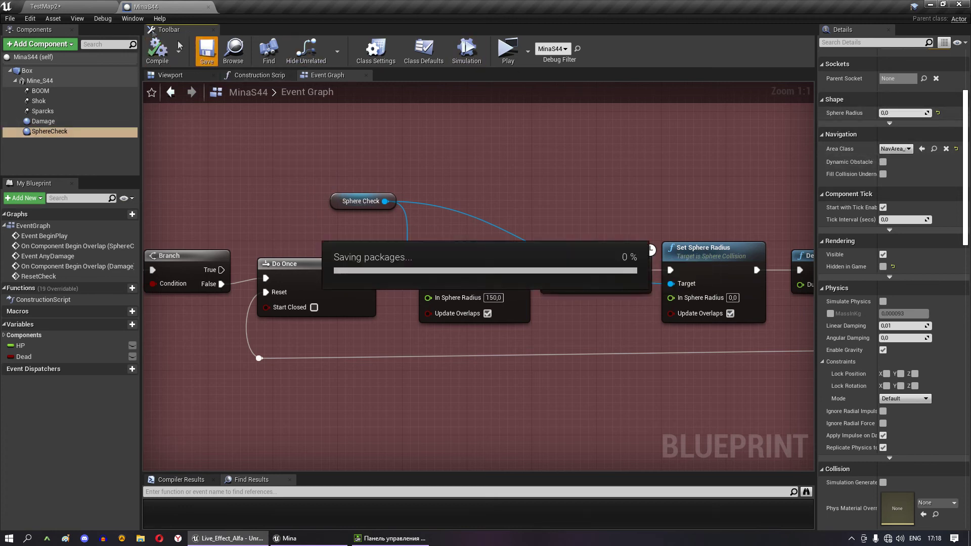
click(50, 7)
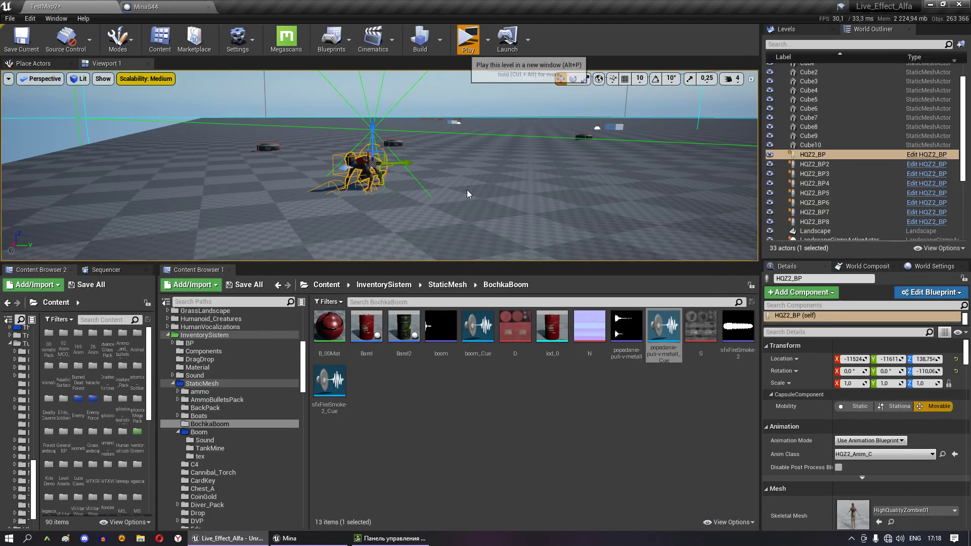
- Launch a play-test of TestMap2, then select and clear the boom asset in the Content Browser
key(alt+p)
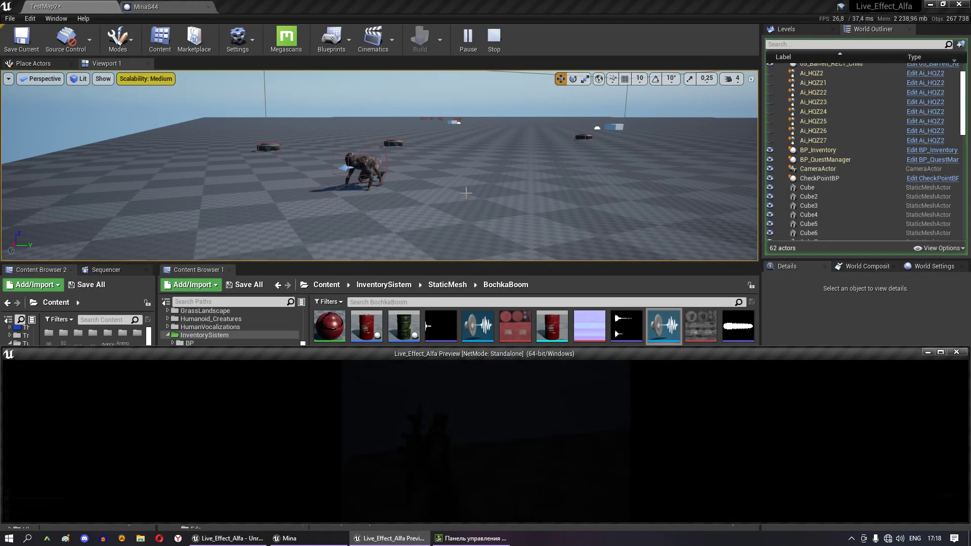
click(378, 542)
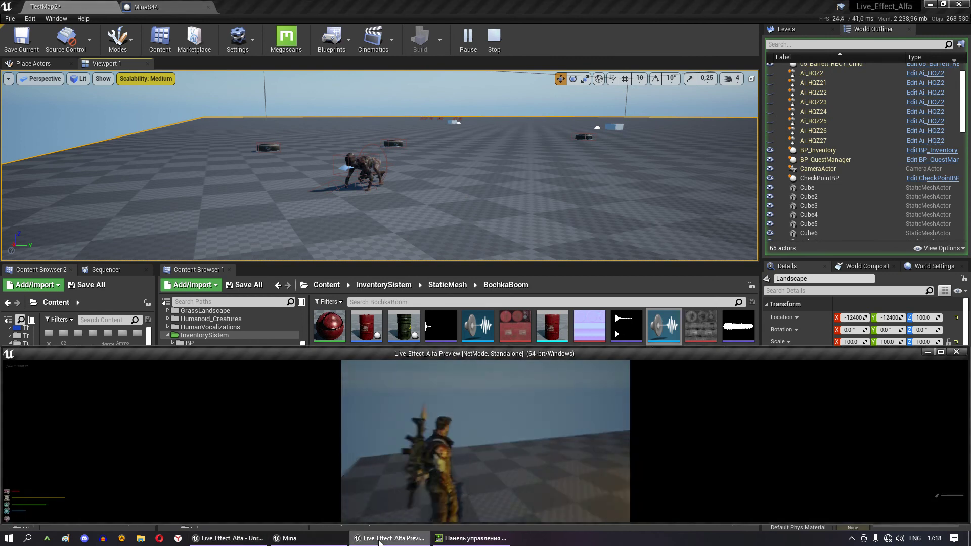
click(441, 326)
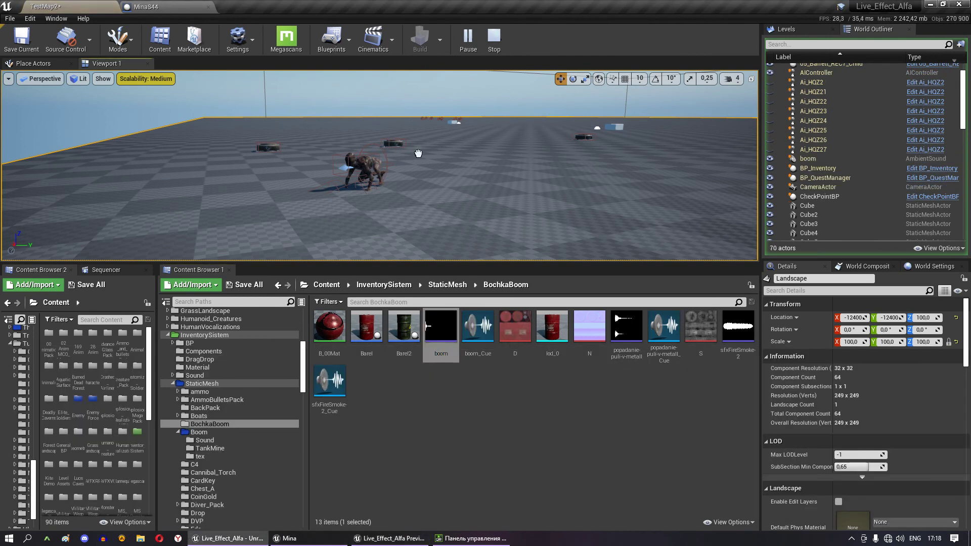
drag(441, 327, 442, 384)
click(424, 439)
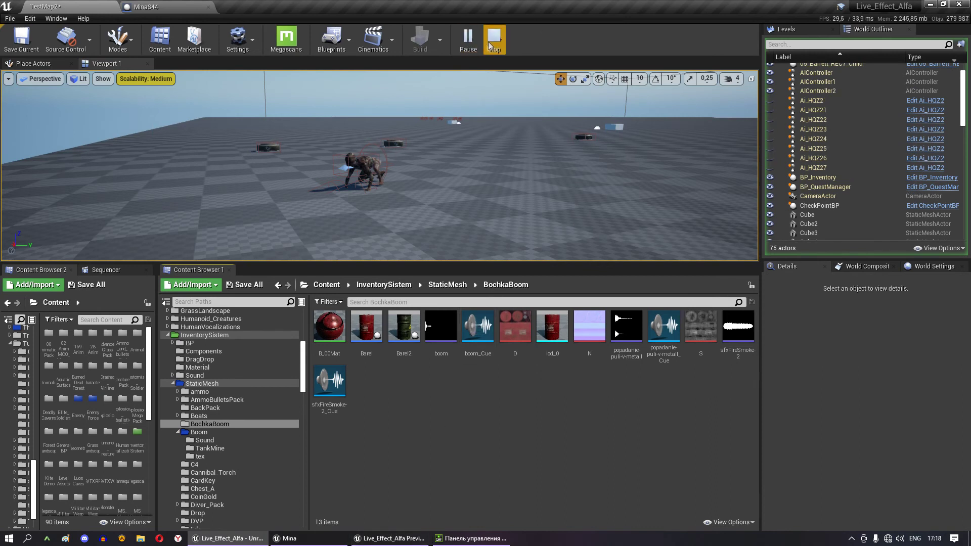
- Maximize the running game preview, then stop the standalone game
click(389, 538)
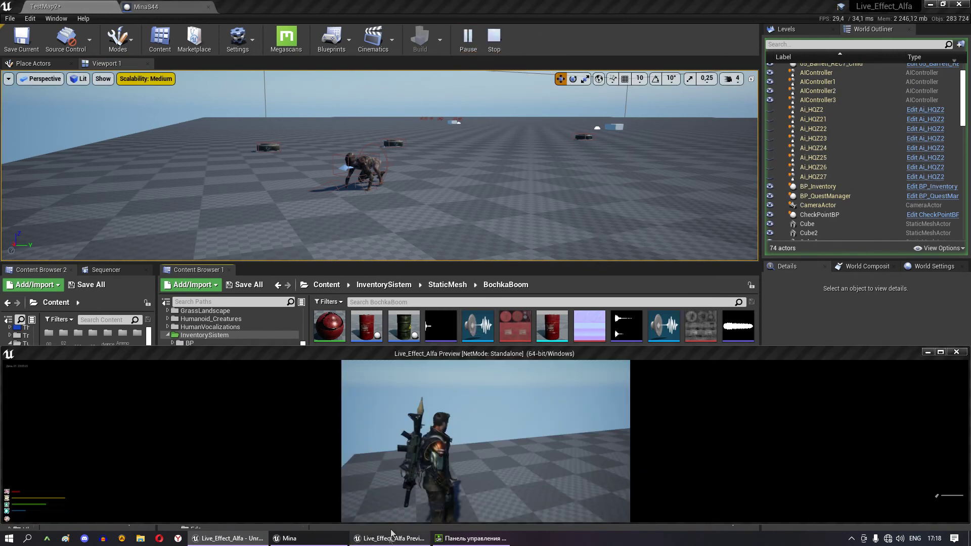
double_click(442, 347)
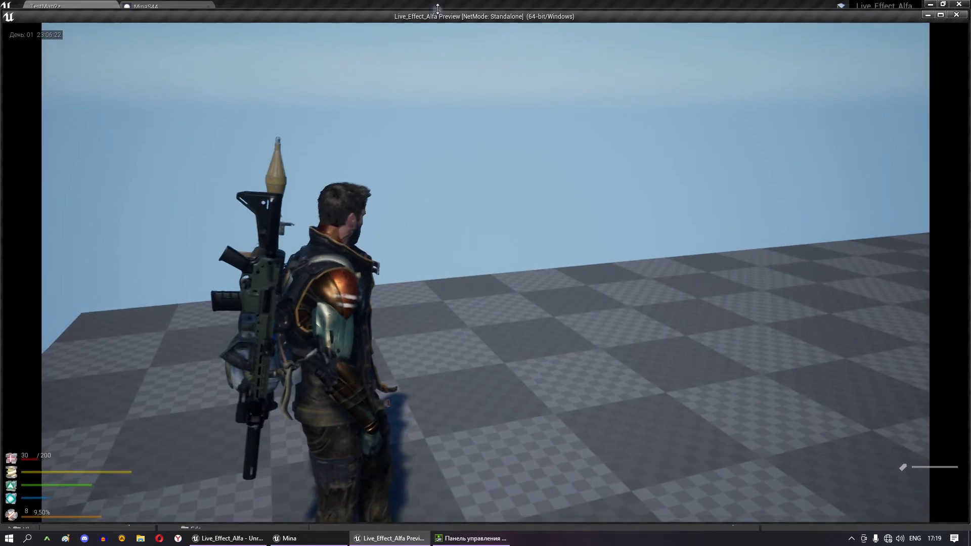
key(Escape)
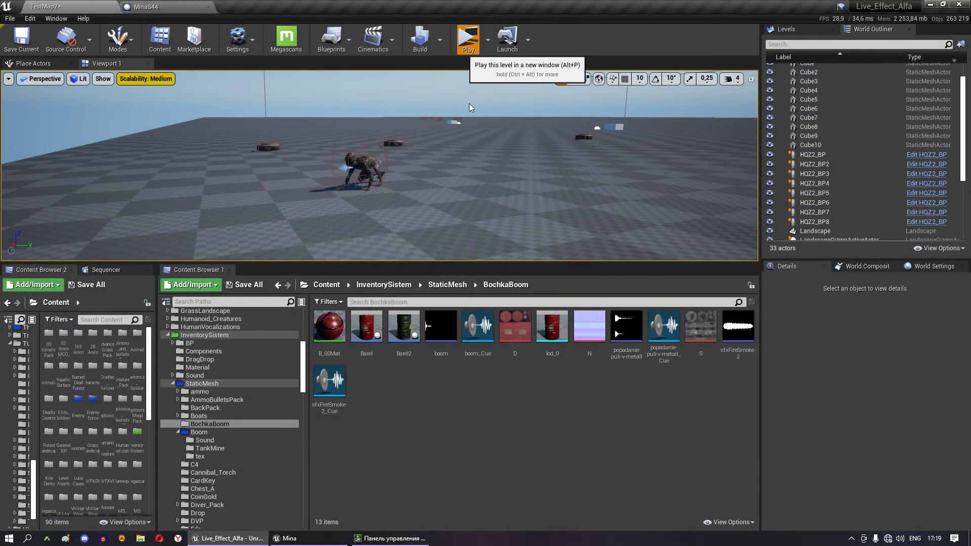
- Run a quick play-test, stop it, and move the HQZ2_BP zombie nearer the mines
key(alt+p)
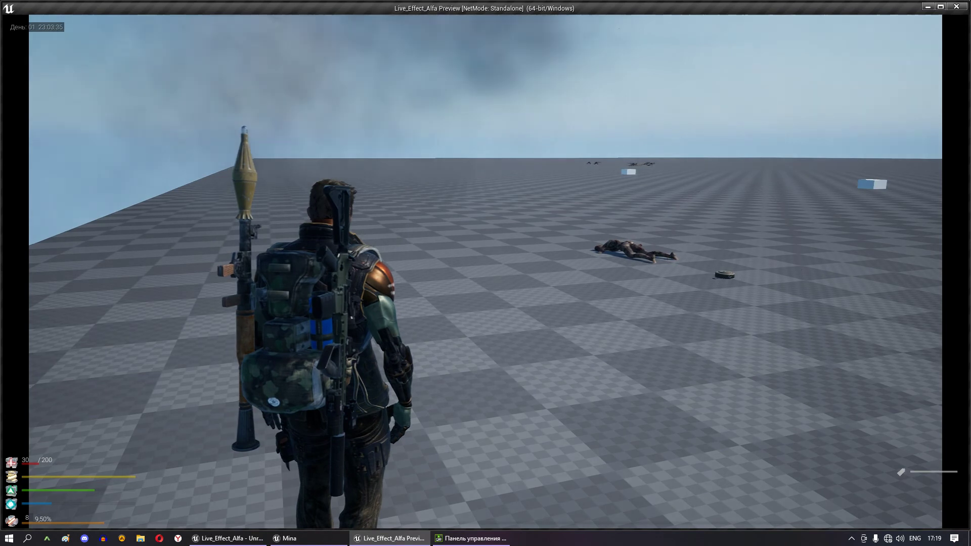
key(Escape)
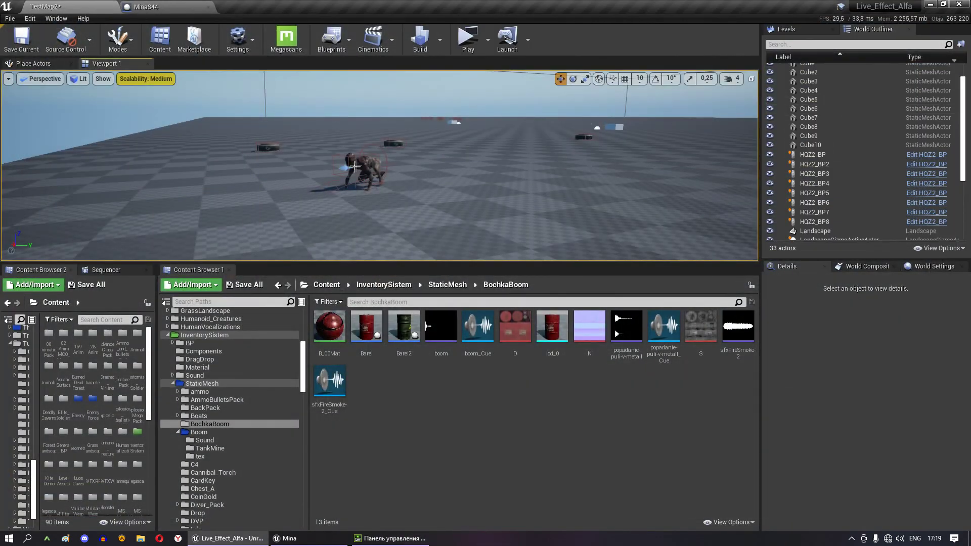
click(366, 163)
drag(358, 158, 397, 76)
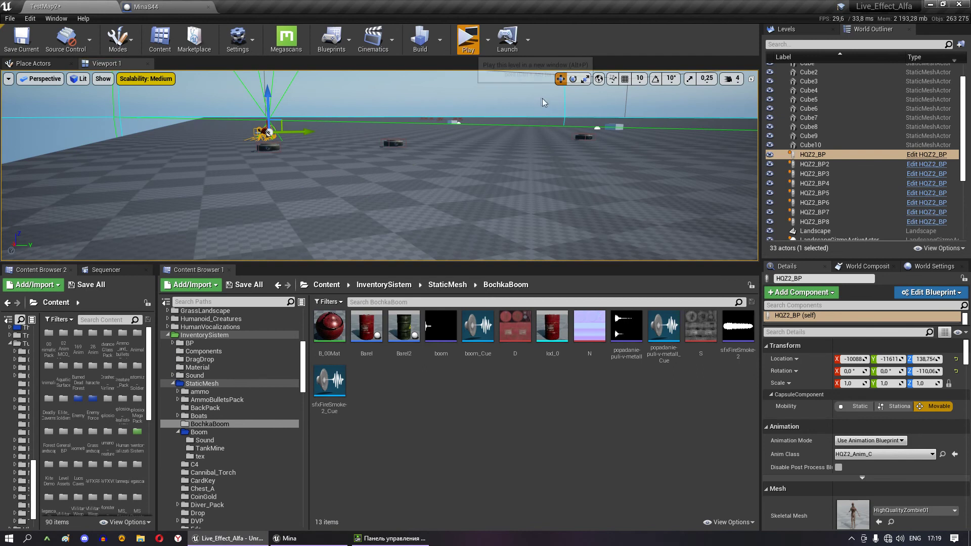
- Play-test again, walking the character onto the mines to detonate them, then close the preview
key(alt+p)
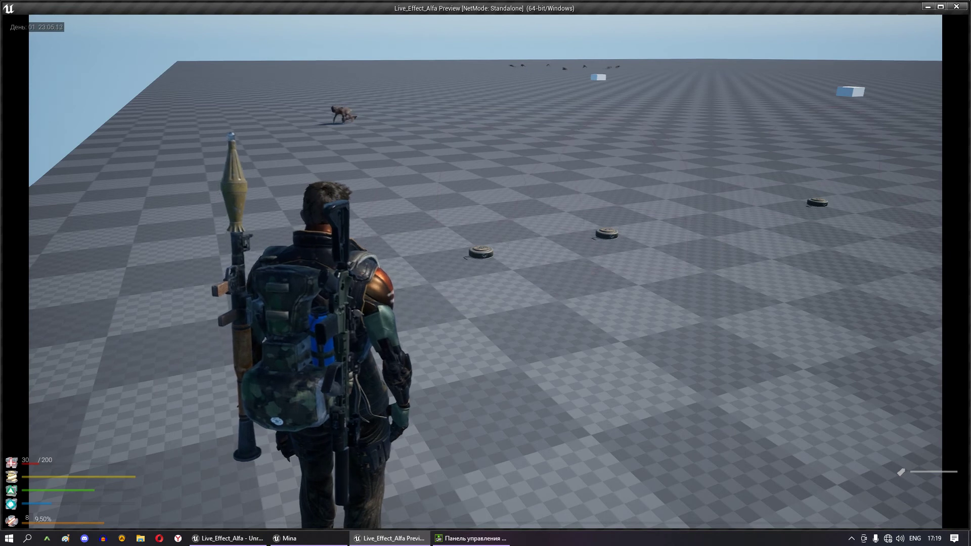
key(w)
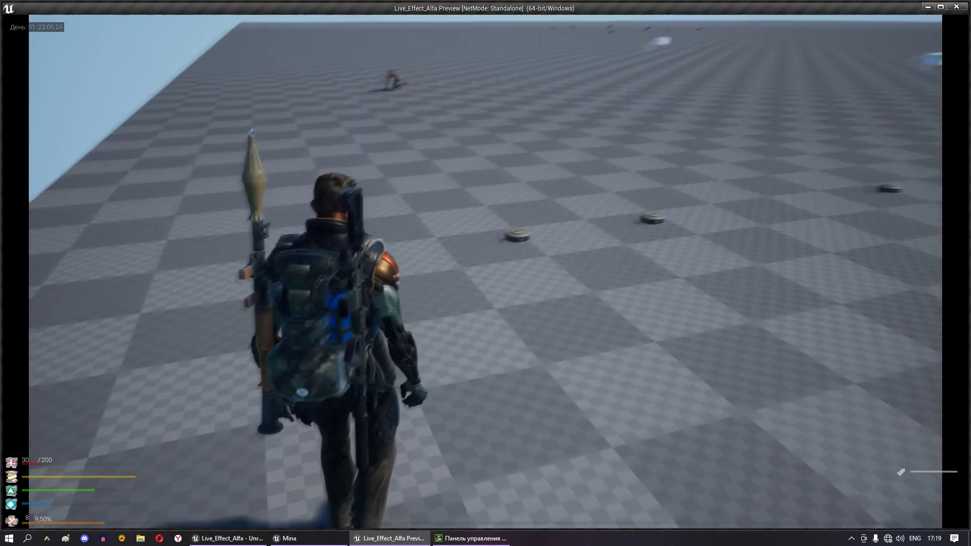
key(s)
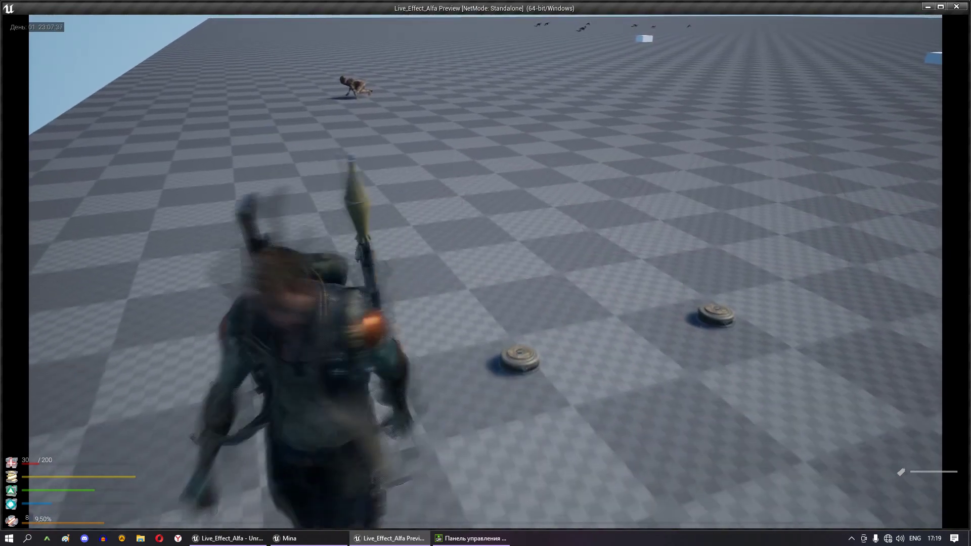
key(w)
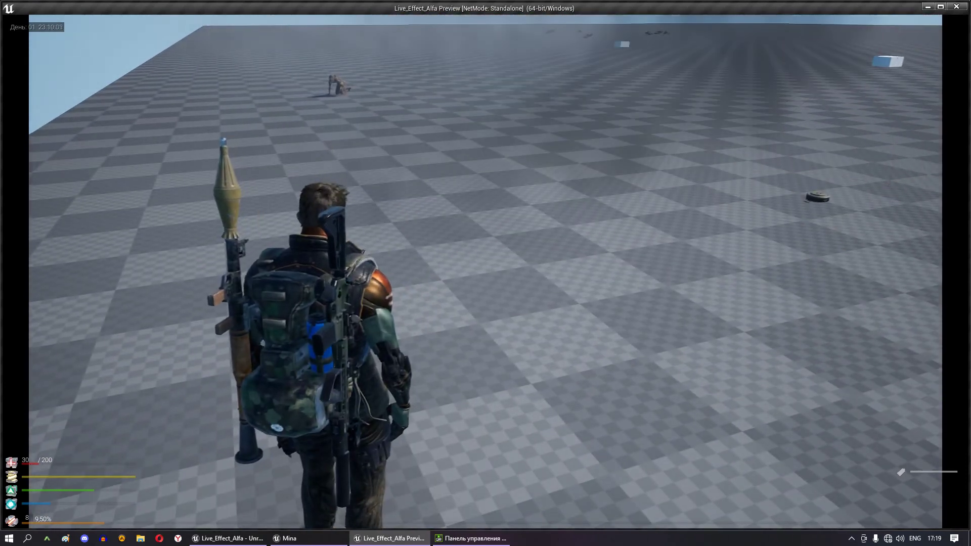
key(Escape)
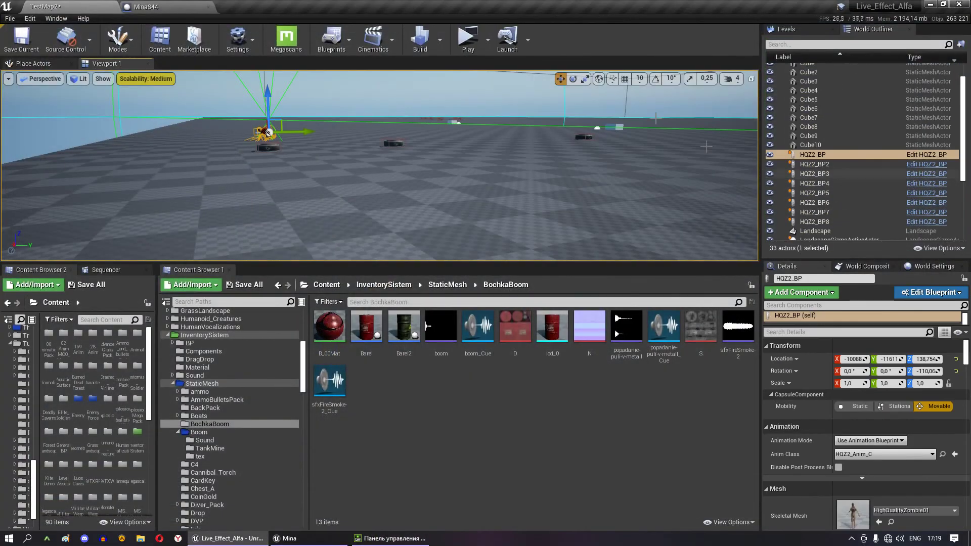
- Review the MinaS44 Event Graph's Set Sphere Radius, Delay, Do Once and Branch nodes and blue comment block
click(190, 7)
scroll(385, 270, down, 3)
scroll(384, 270, down, 2)
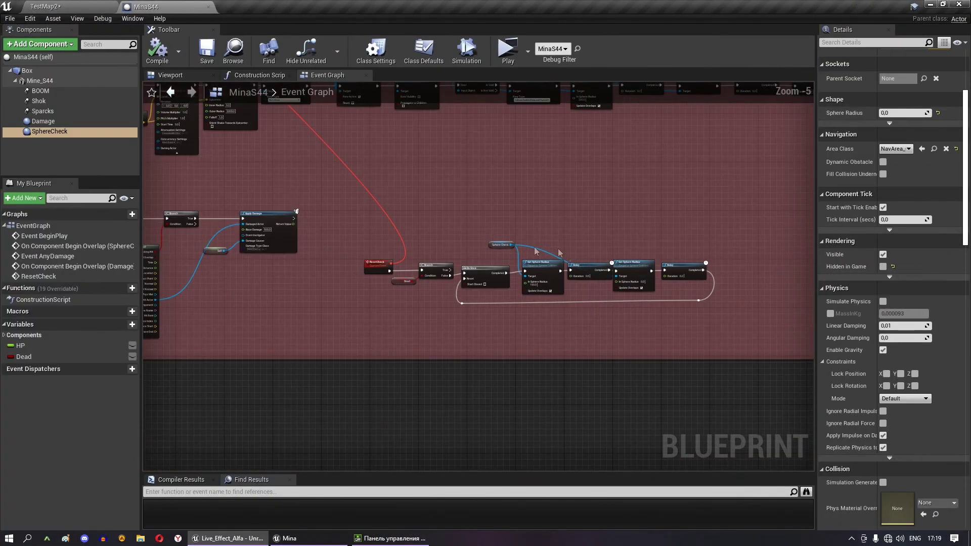
scroll(384, 270, up, 6)
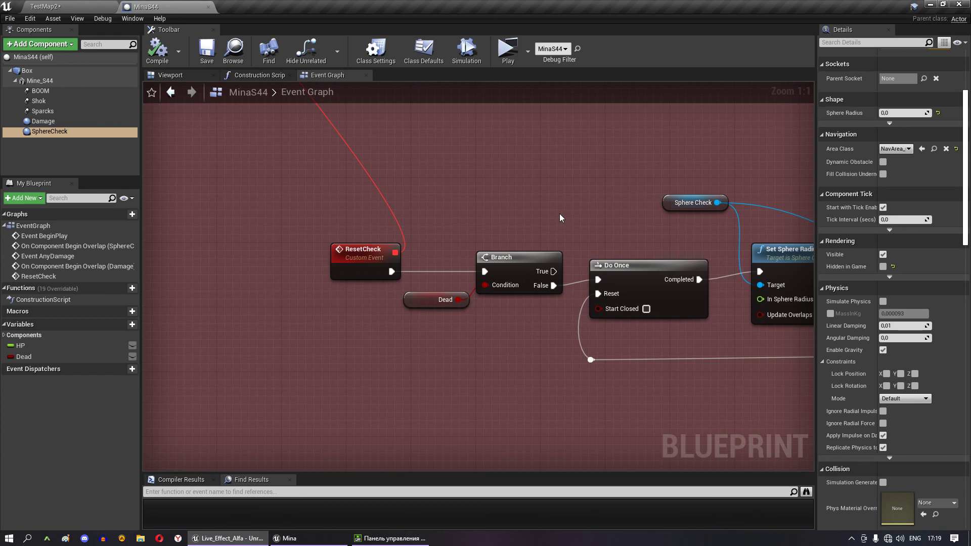
right_drag(559, 213, 297, 213)
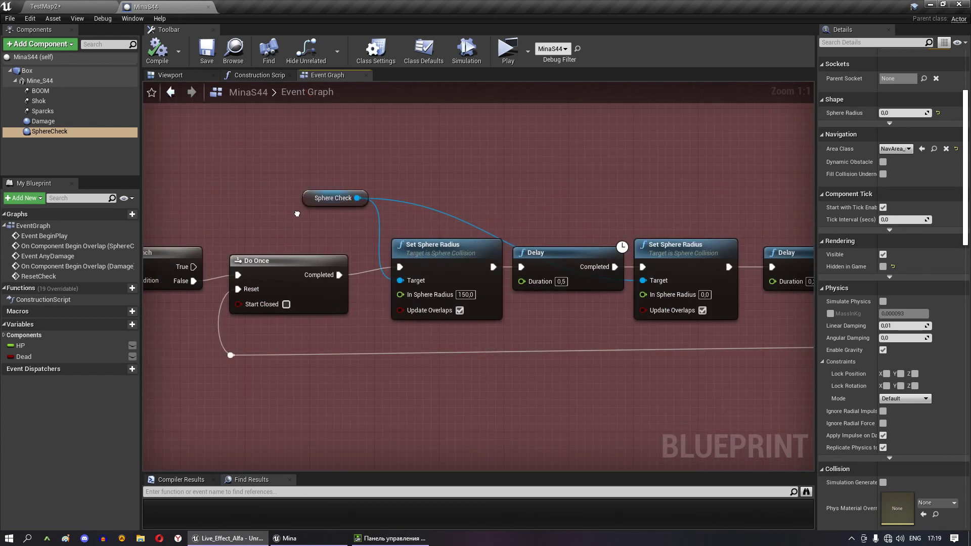
right_drag(594, 203, 539, 208)
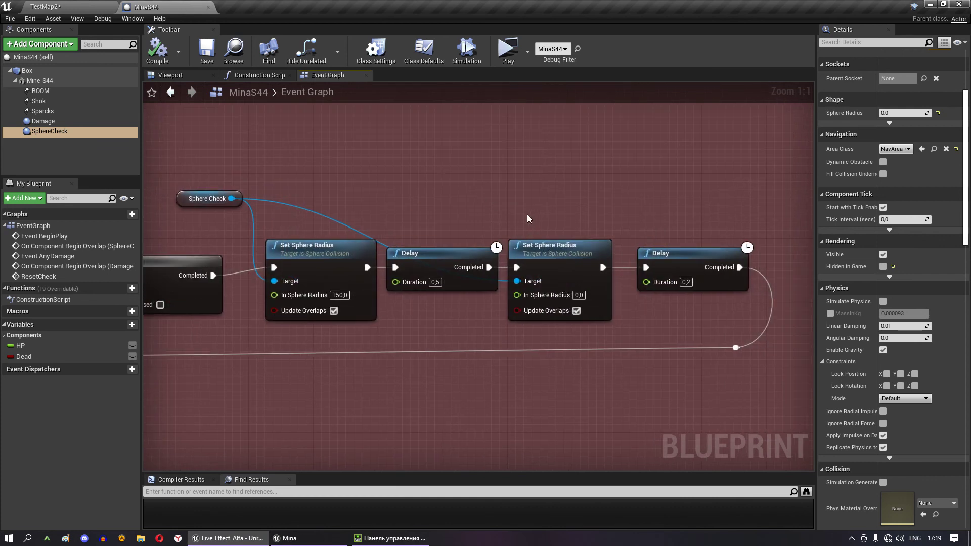
right_drag(497, 209, 602, 192)
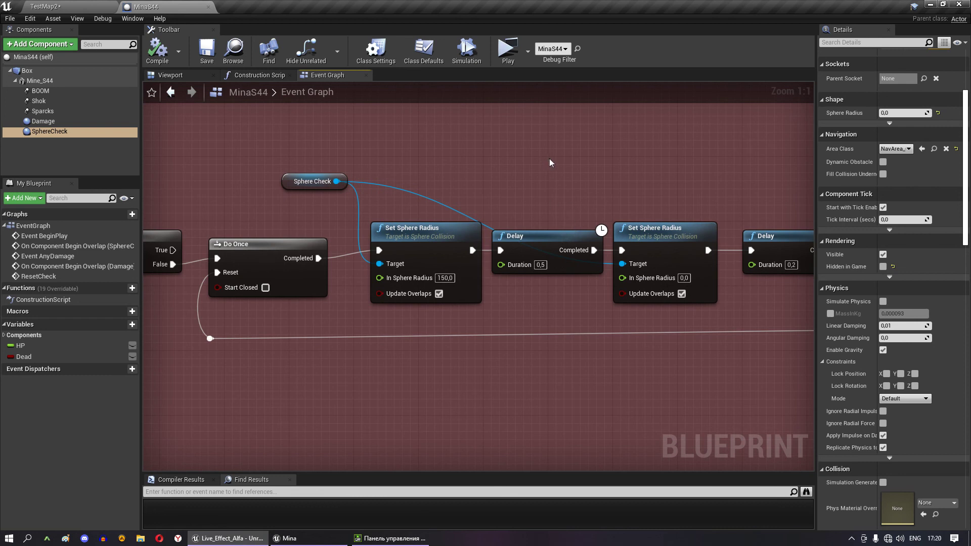
mouse_move(588, 165)
right_down()
mouse_move(514, 161)
mouse_move(590, 161)
right_up()
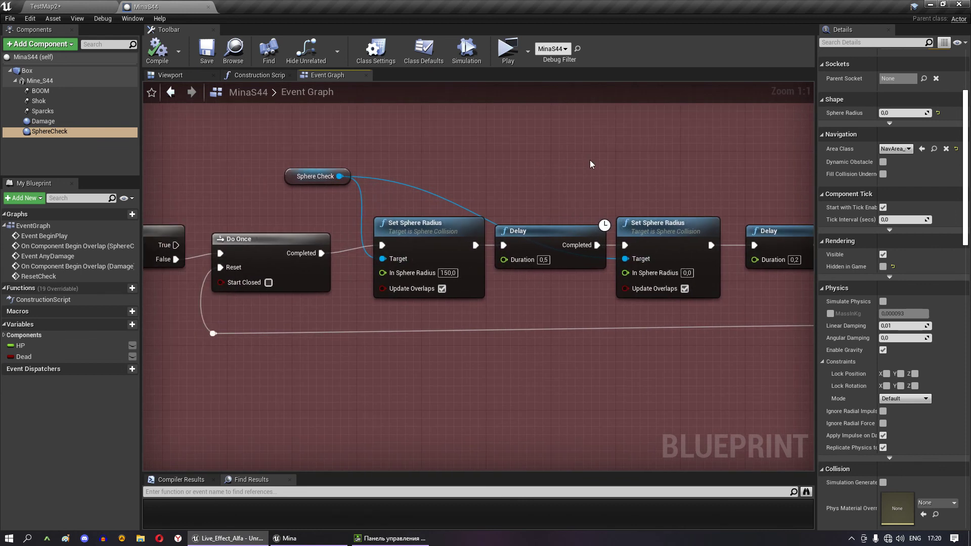
scroll(590, 161, down, 4)
right_drag(335, 177, 339, 255)
mouse_move(609, 262)
right_down()
mouse_move(510, 279)
mouse_move(419, 191)
right_up()
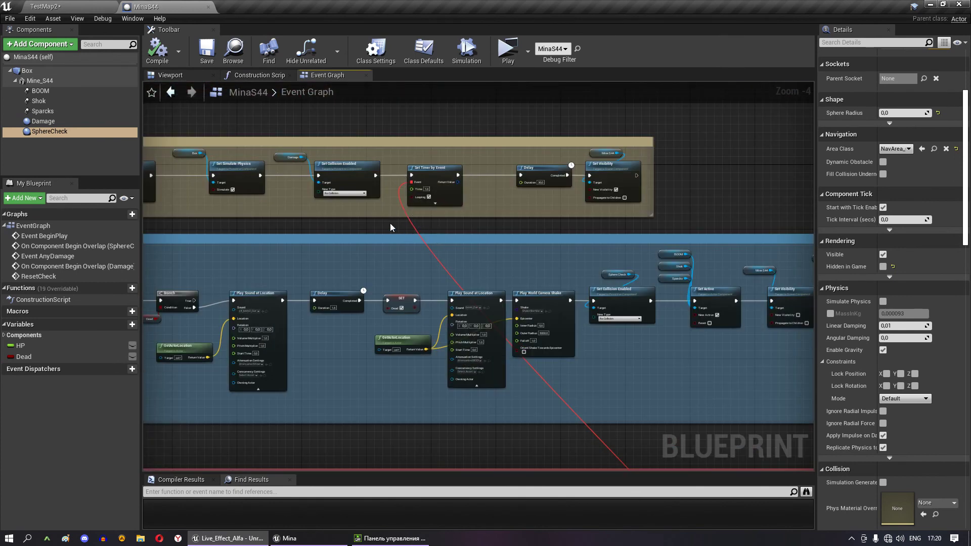
- Zoom out to show all three MinaS44 comment blocks, then return to the TestMap2 level
scroll(390, 223, down, 4)
right_drag(580, 387, 551, 313)
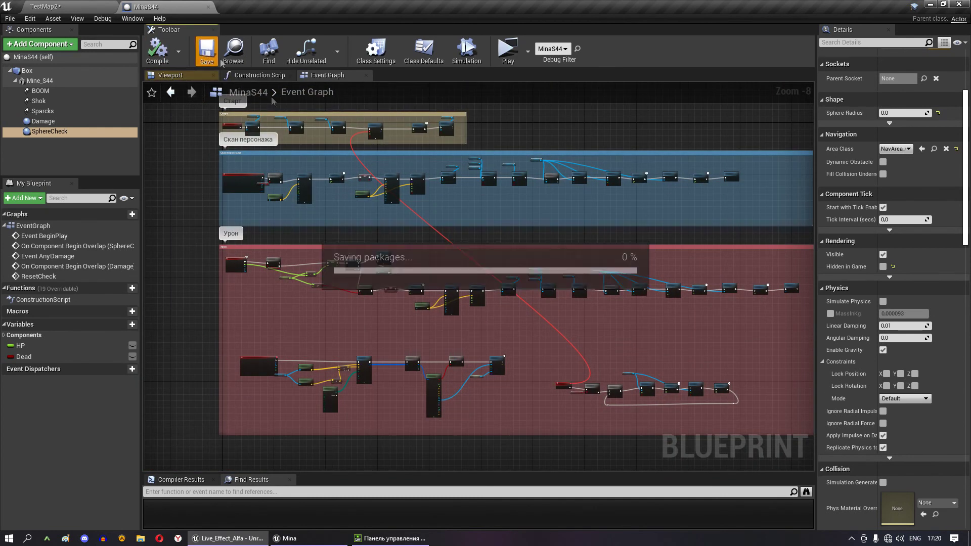
right_drag(621, 140, 557, 145)
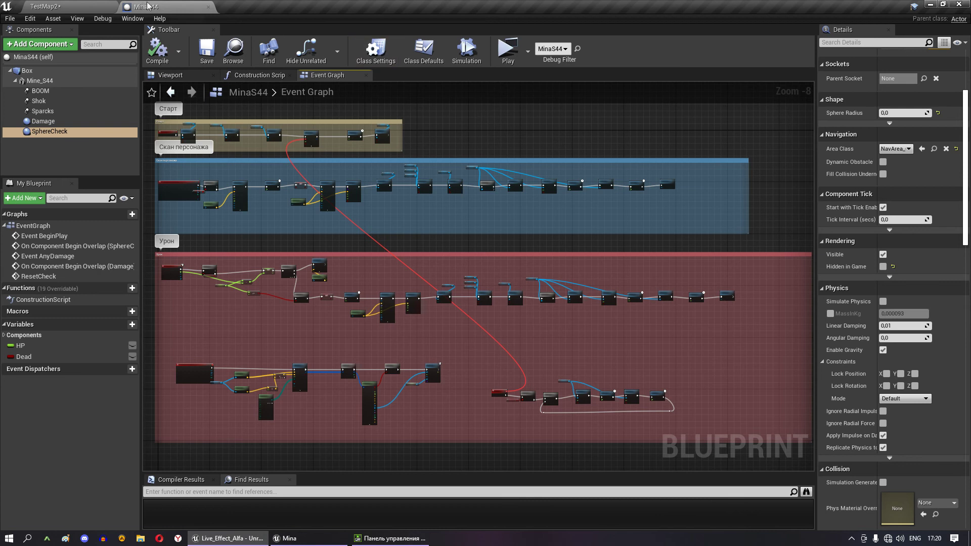
click(97, 7)
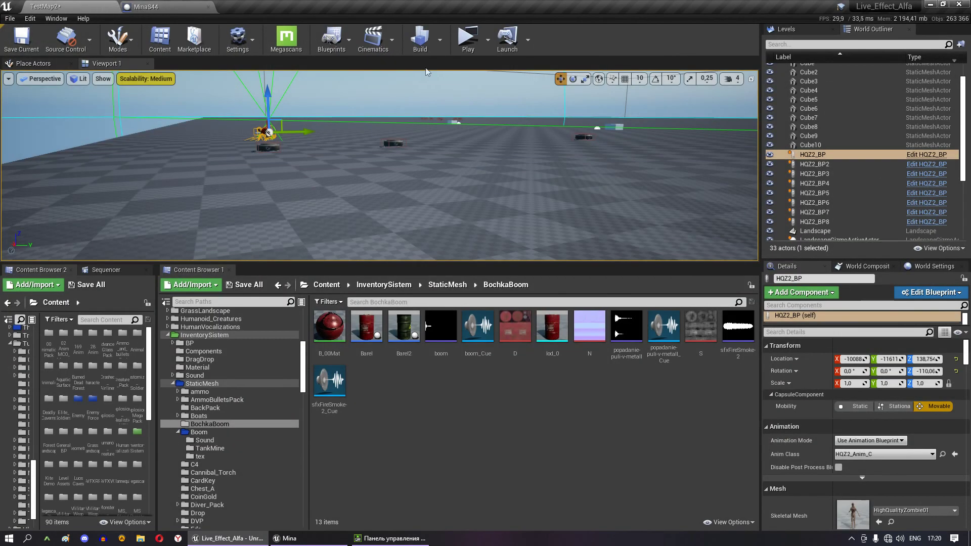
- Place a DragonFire_BP actor from the Boom folder beside the zombie and frame it in the view
click(470, 45)
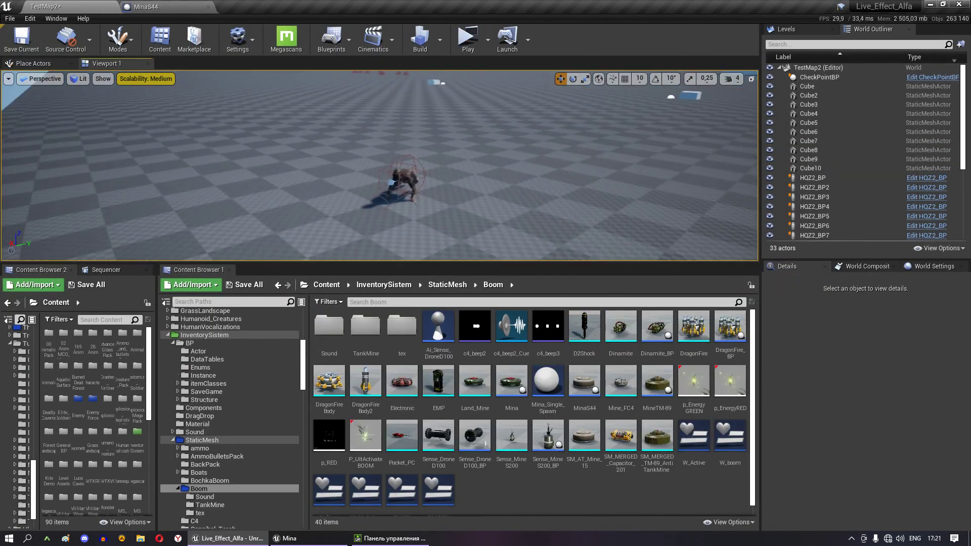
drag(730, 328, 470, 167)
key(f)
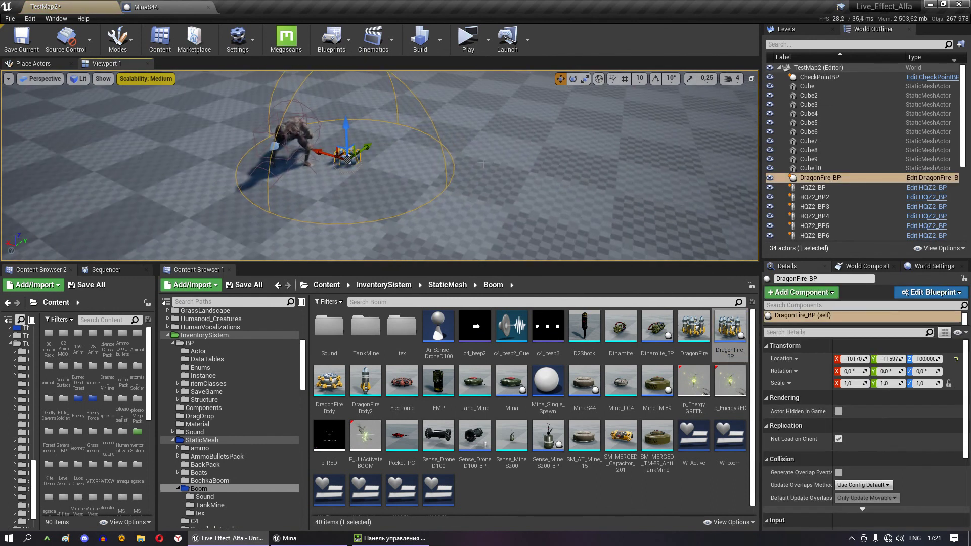
drag(345, 108, 345, 104)
scroll(345, 104, up, 5)
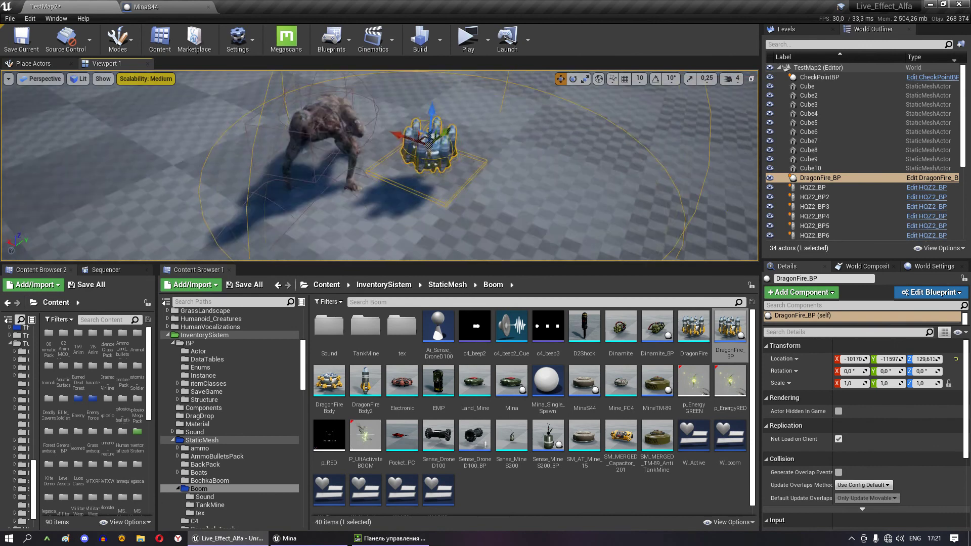
mouse_move(345, 104)
right_down()
mouse_move(344, 75)
mouse_move(345, 151)
right_up()
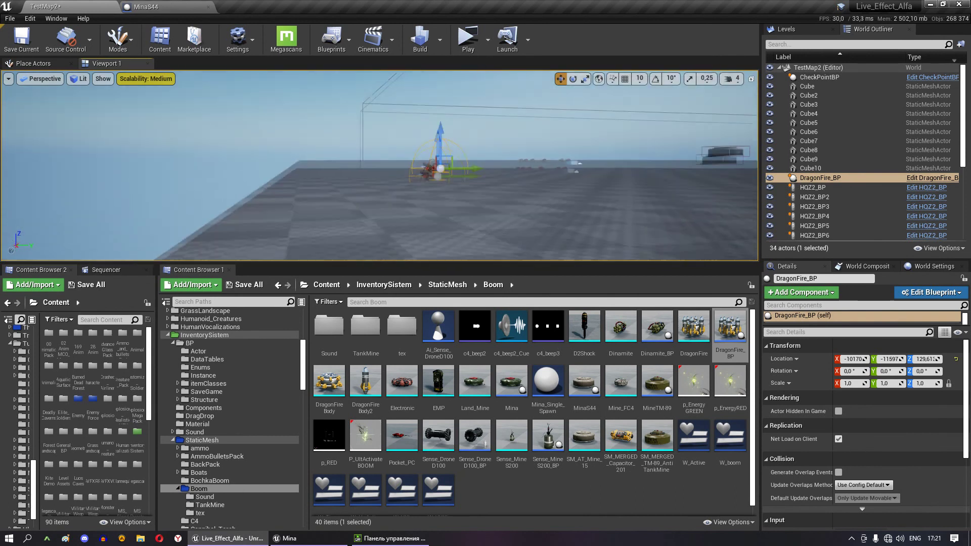
- Play-test the level, running the character around the mines until they explode, detonating with E
click(462, 32)
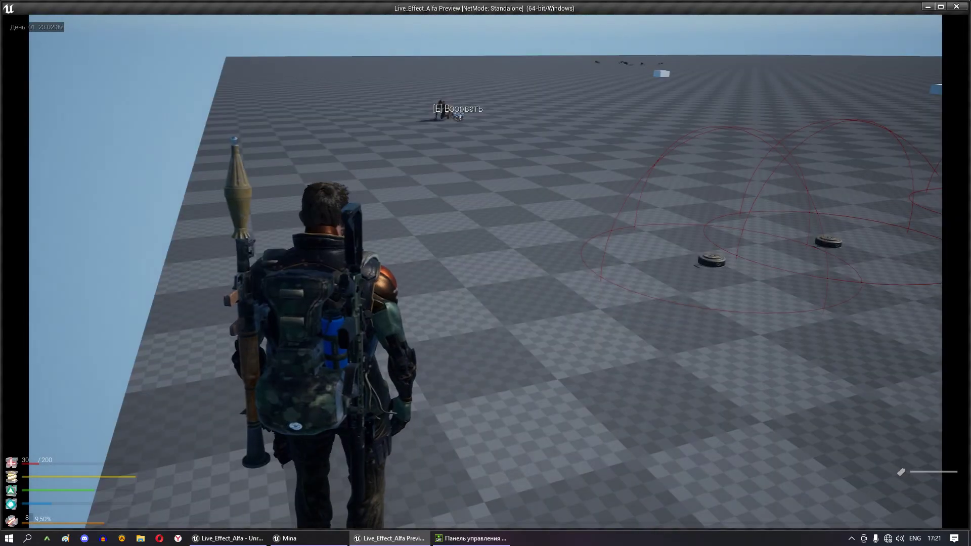
key(s)
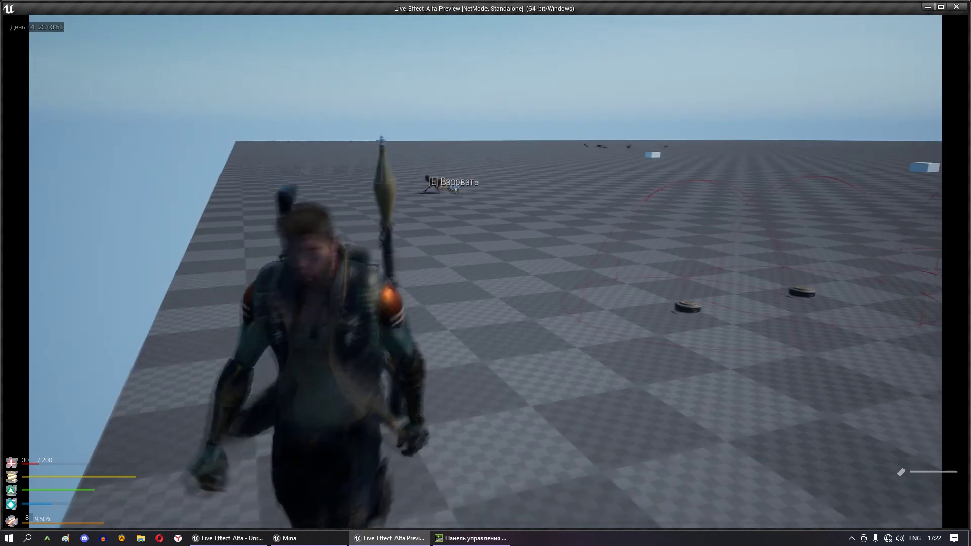
key(w)
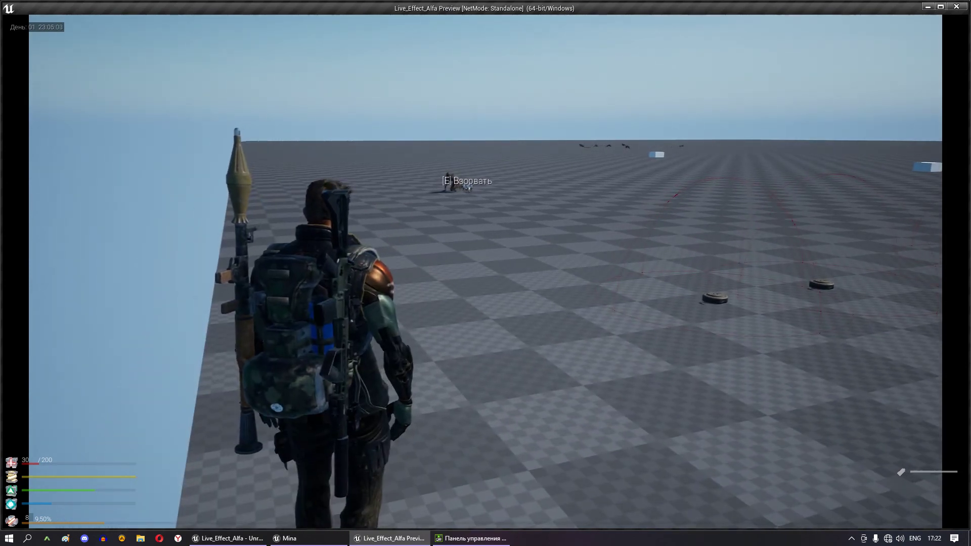
key(w)
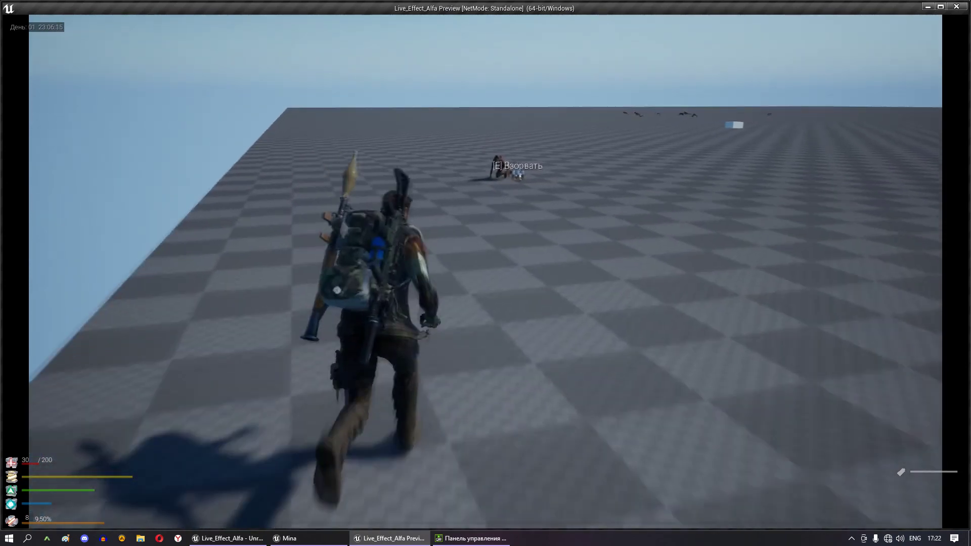
key(w)
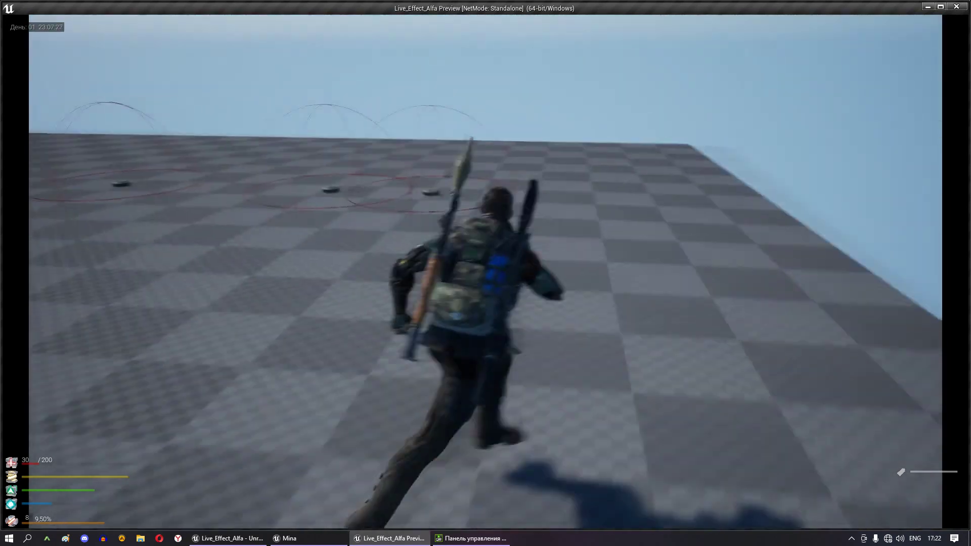
key(w)
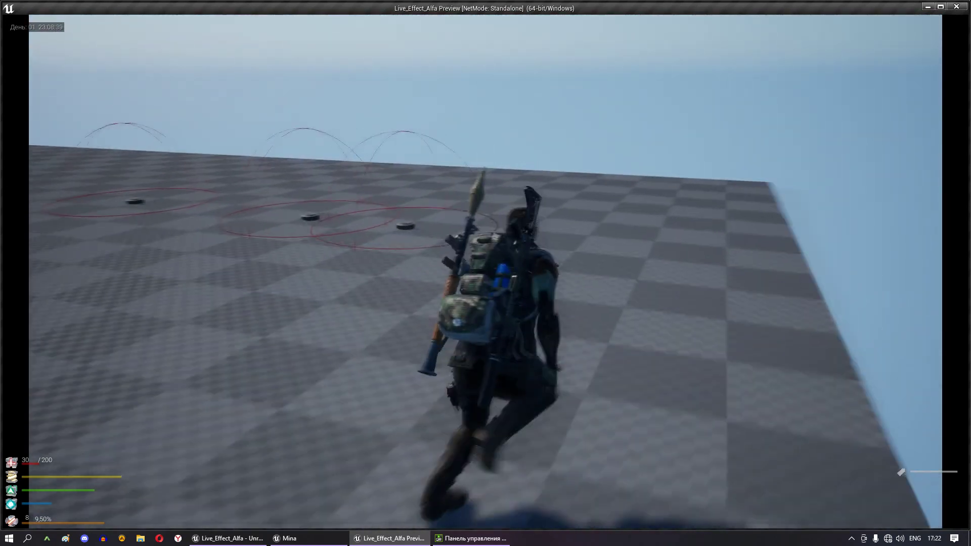
key(w)
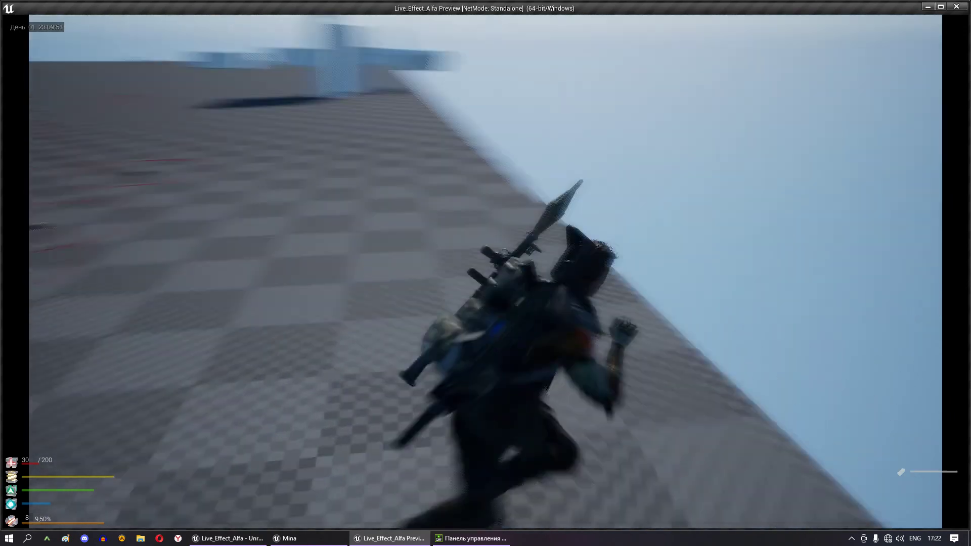
key(w)
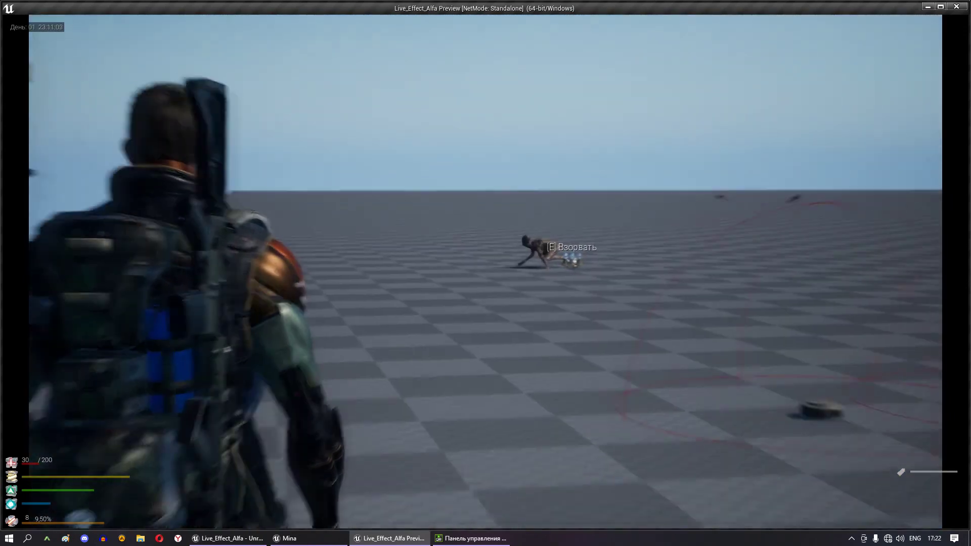
key(w)
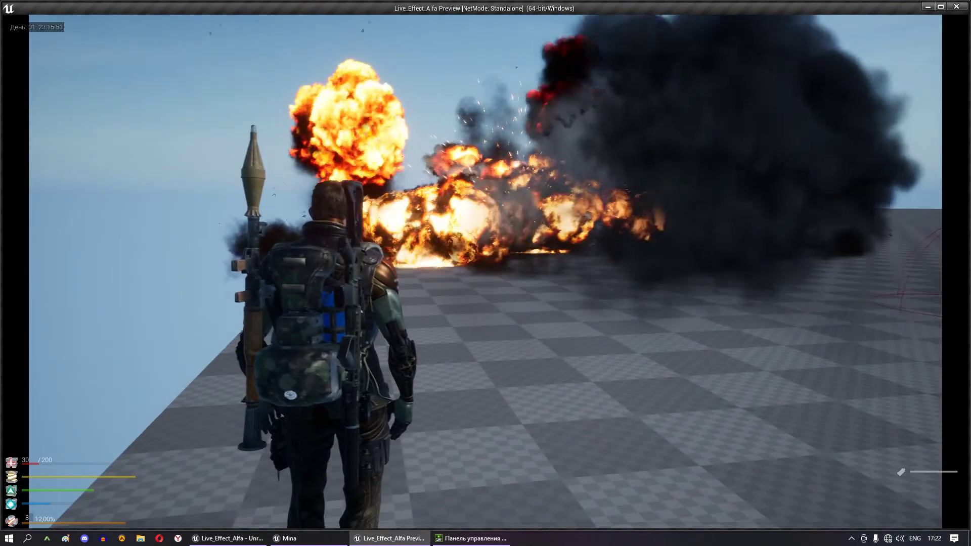
key(w)
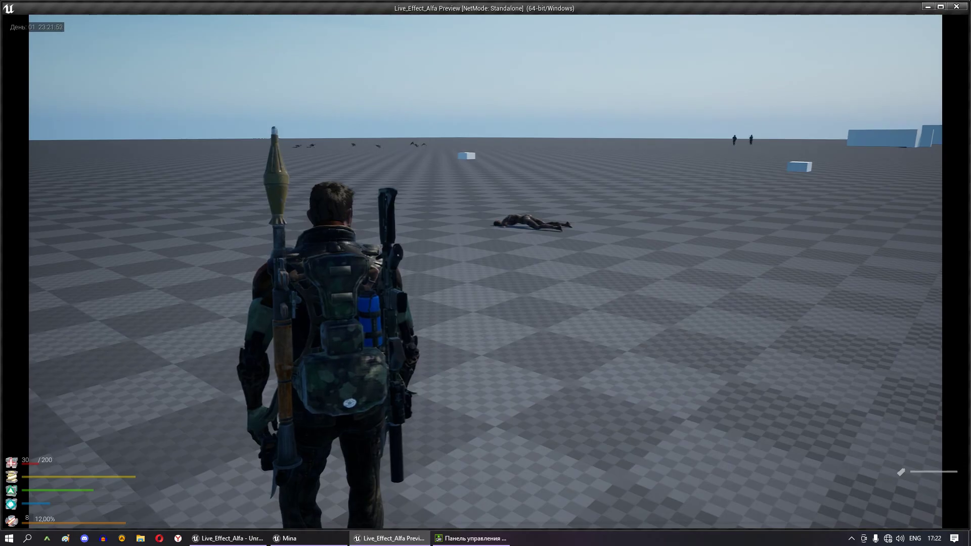
key(Escape)
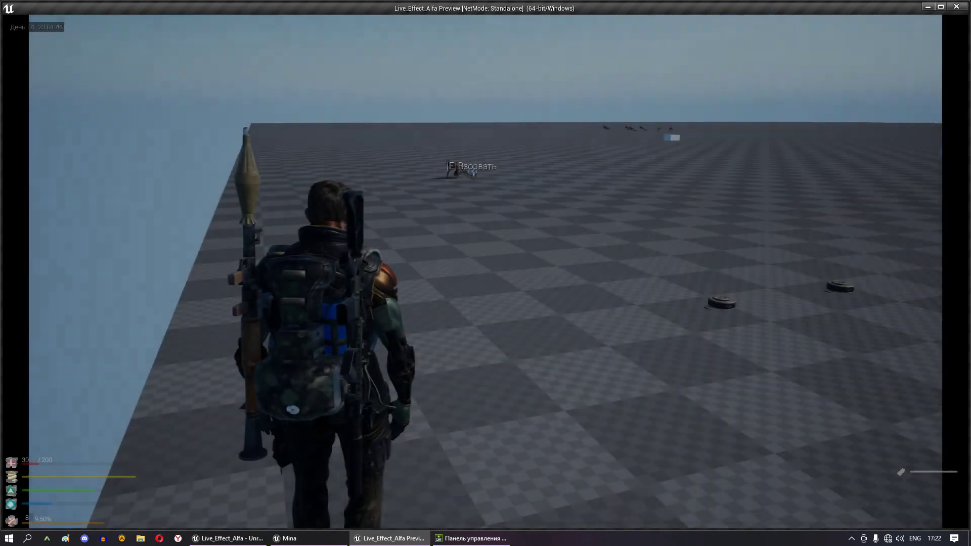
key(e)
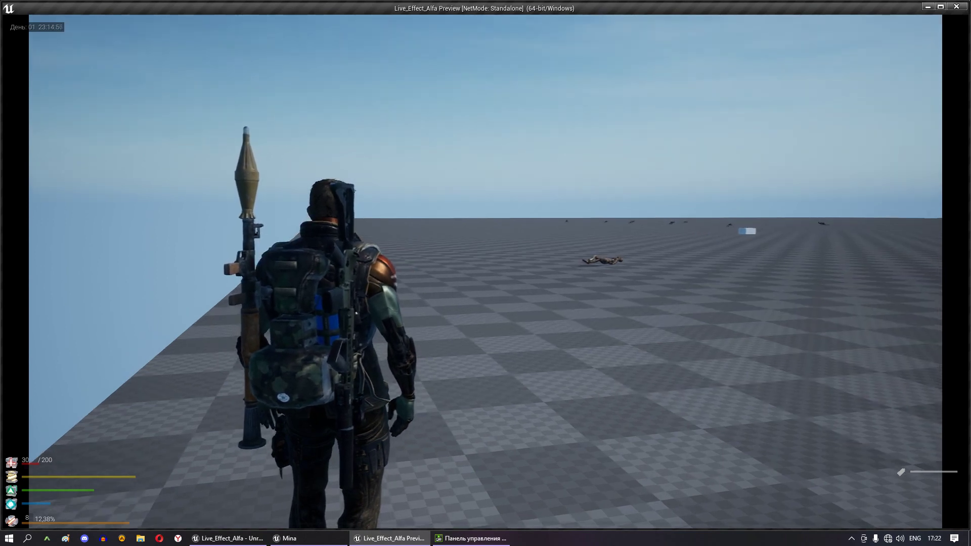
- End the play session and open the DragonFire_BP Blueprint from the TestMap2 Content Browser
key(Escape)
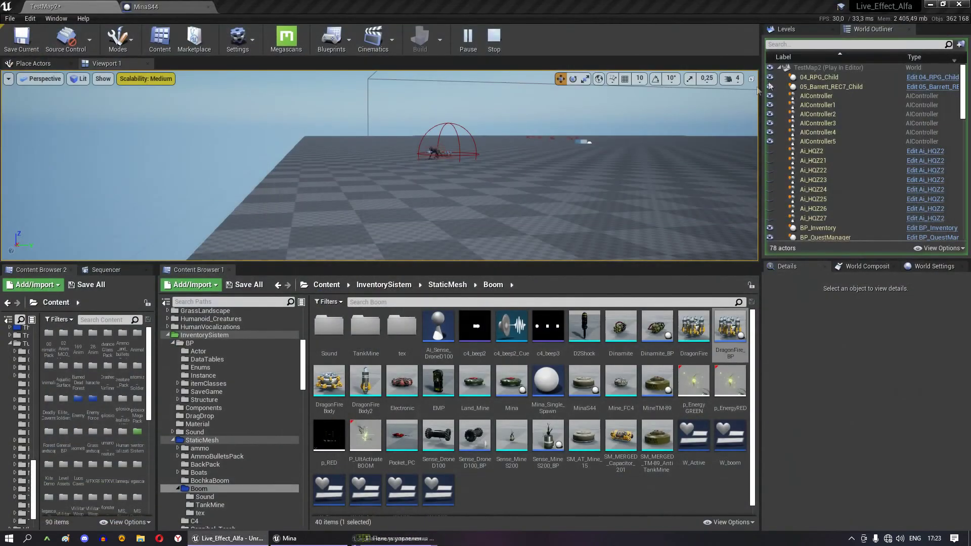
scroll(424, 219, down, 3)
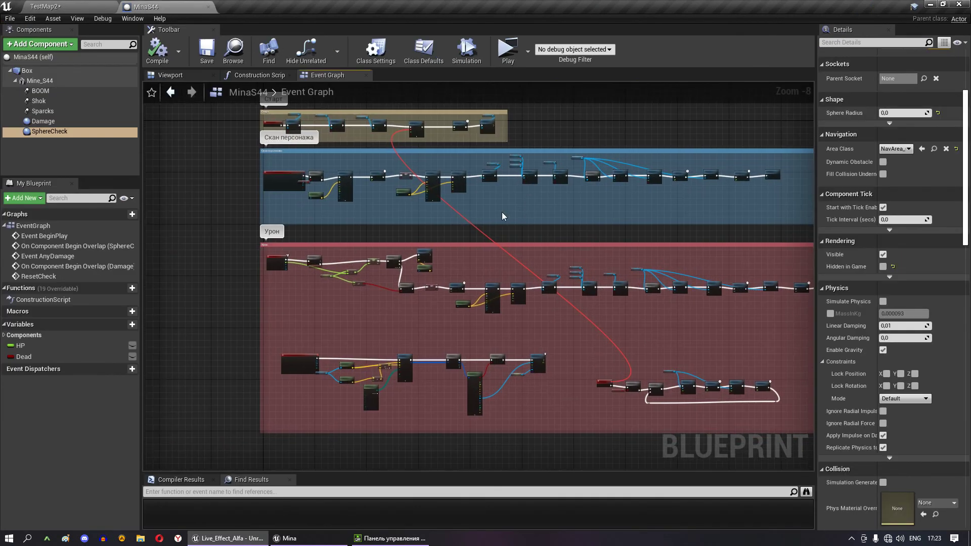
scroll(398, 238, up, 3)
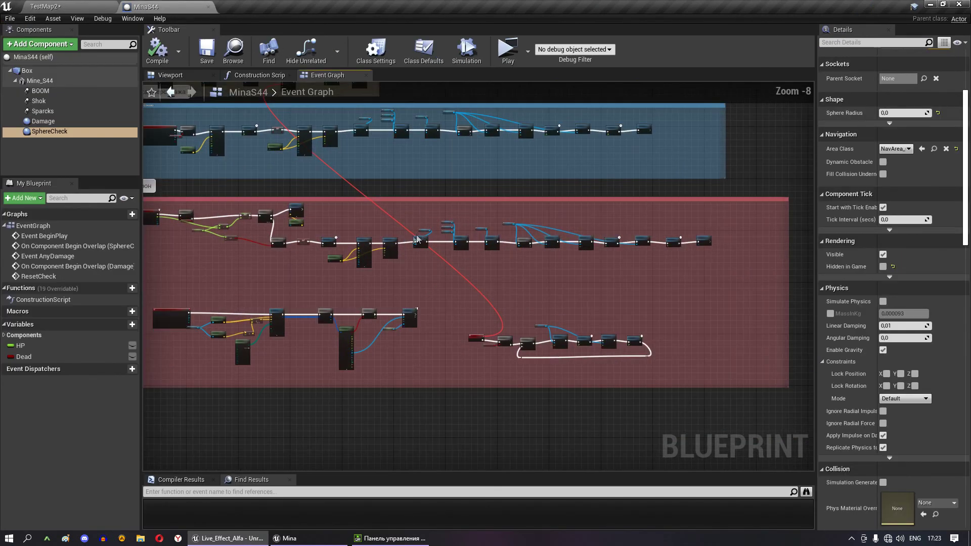
right_drag(492, 247, 462, 229)
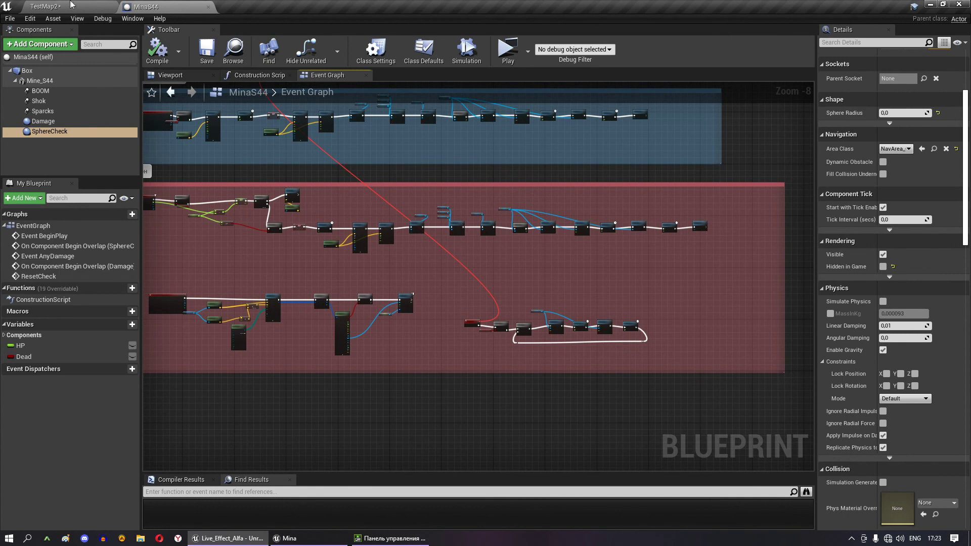
click(72, 5)
click(735, 326)
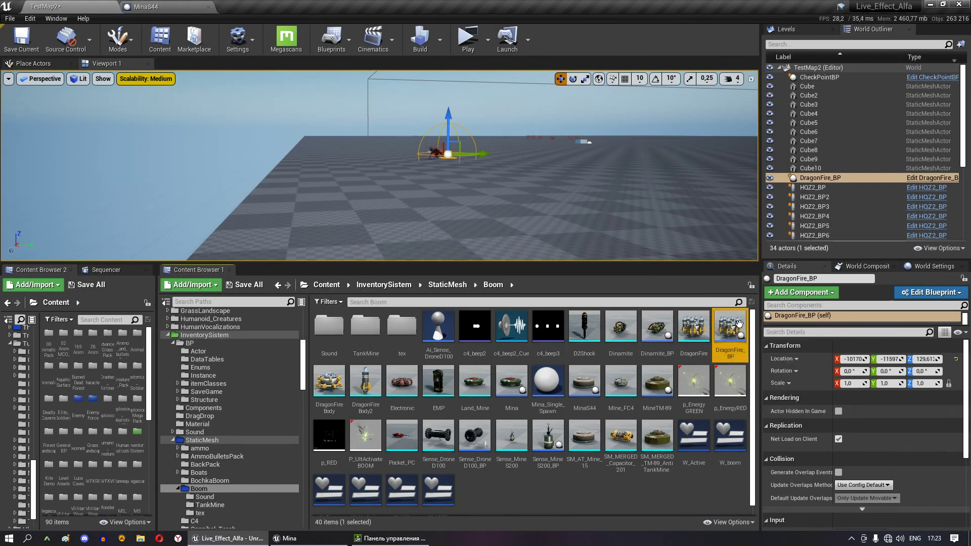
- Survey DragonFire_BP's repeated fire-sphere node rows, then save and close the Blueprint
scroll(518, 215, down, 4)
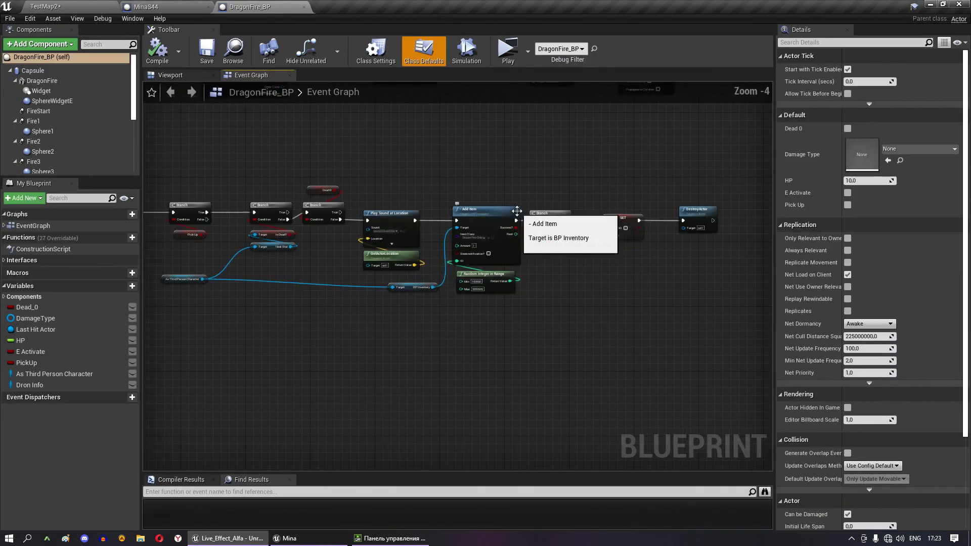
scroll(519, 215, down, 3)
right_drag(519, 215, 272, 240)
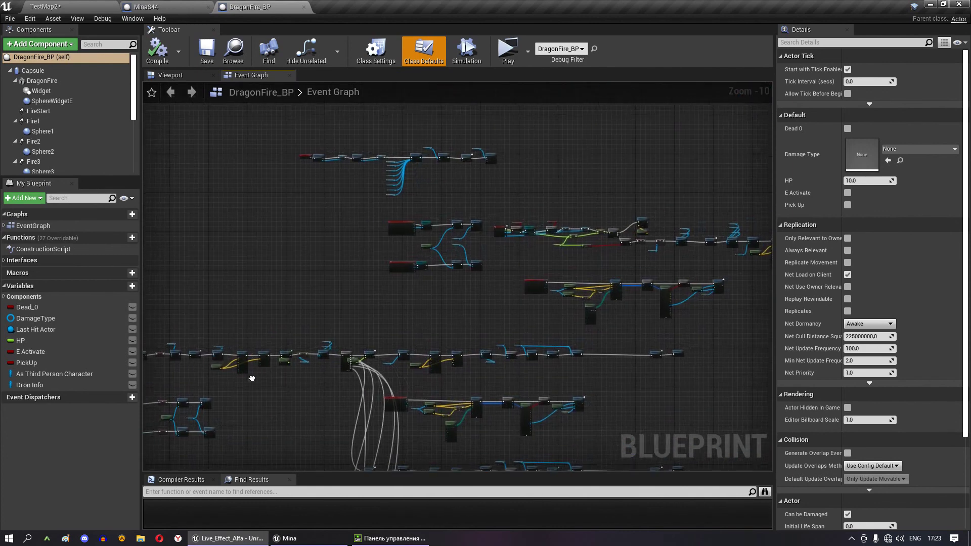
right_drag(418, 219, 356, 188)
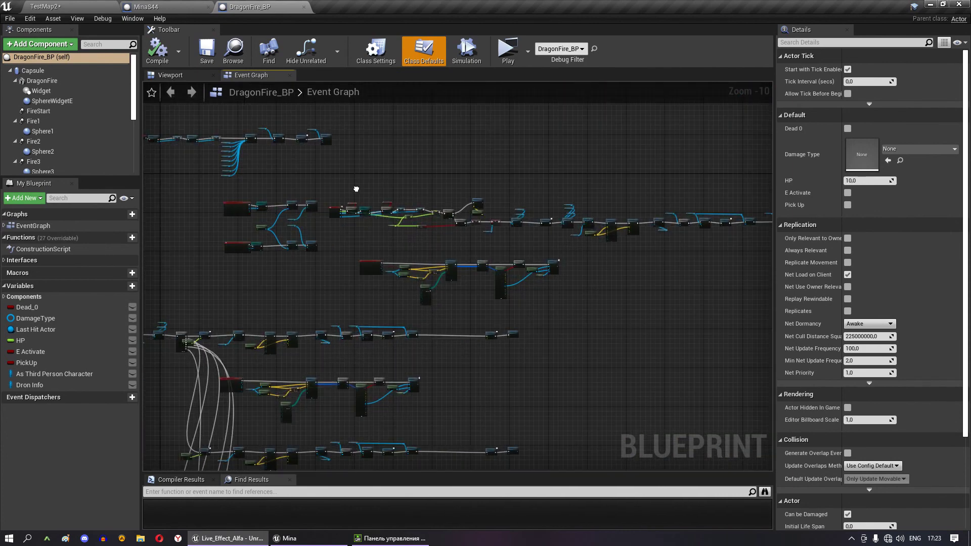
right_drag(436, 232, 503, 119)
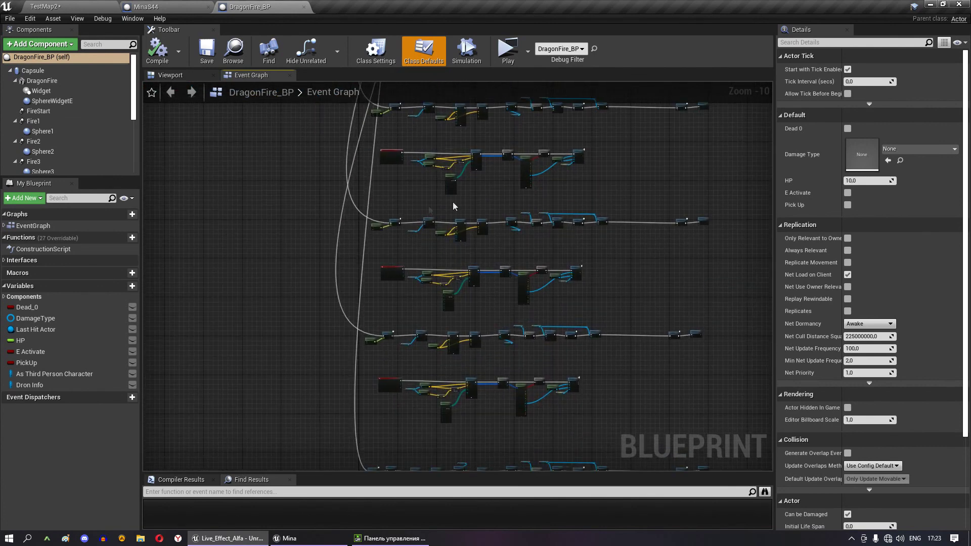
mouse_move(564, 266)
right_down()
mouse_move(514, 223)
mouse_move(537, 239)
right_up()
scroll(56, 135, down, 5)
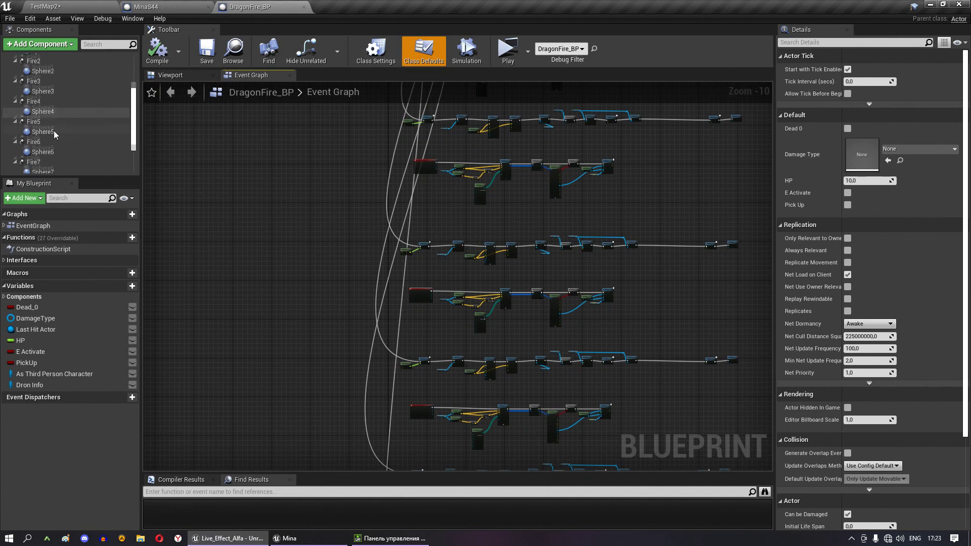
scroll(56, 135, up, 5)
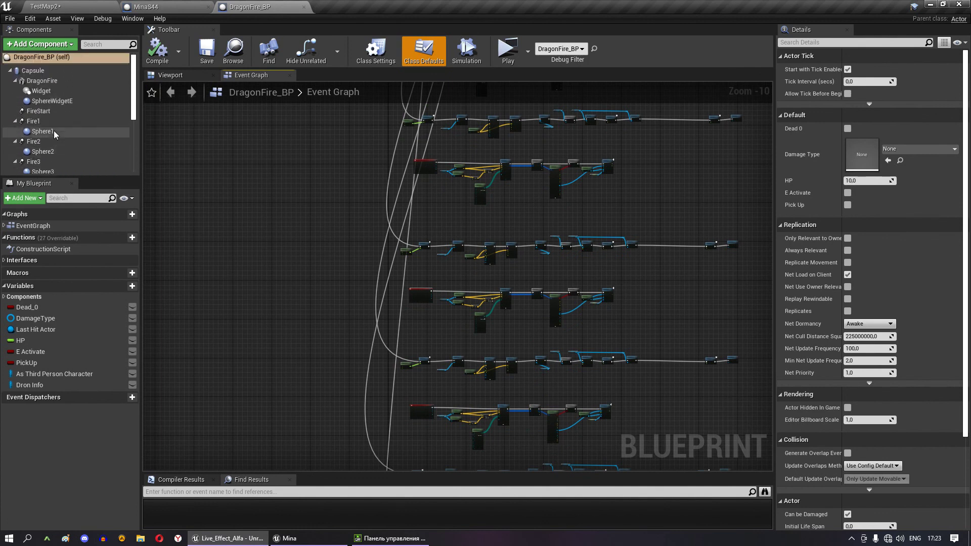
scroll(55, 135, down, 5)
click(207, 51)
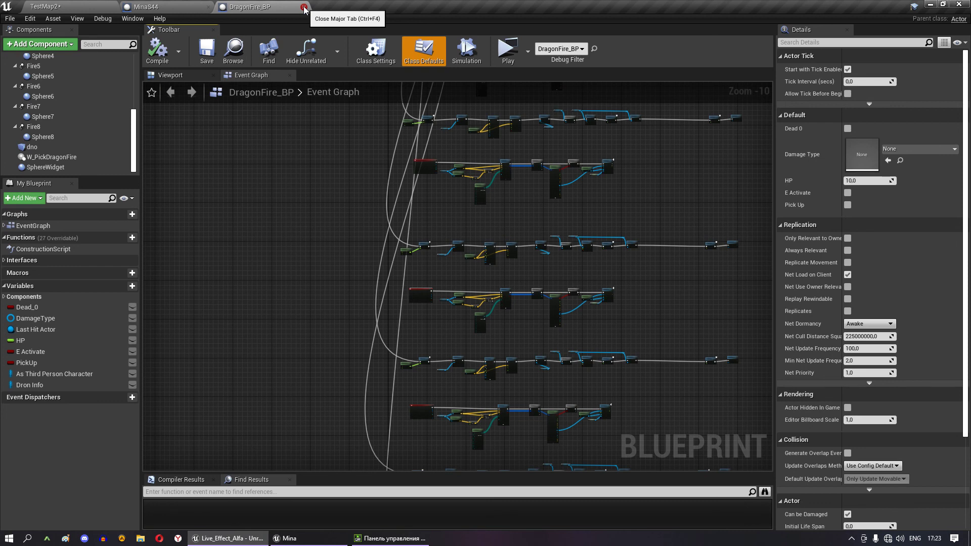
click(304, 8)
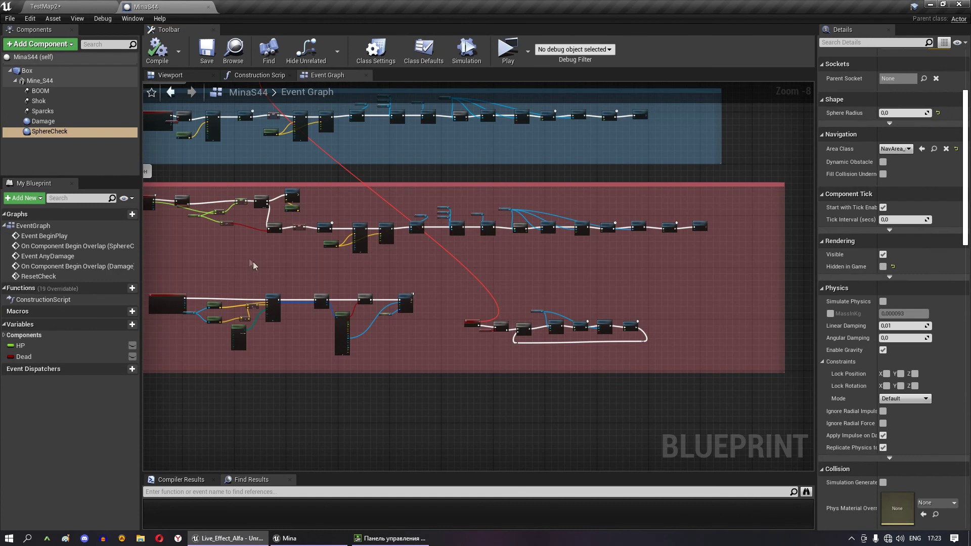
- Return to the TestMap2 level editor and save the level
mouse_move(205, 235)
right_down()
mouse_move(248, 309)
mouse_move(233, 310)
right_up()
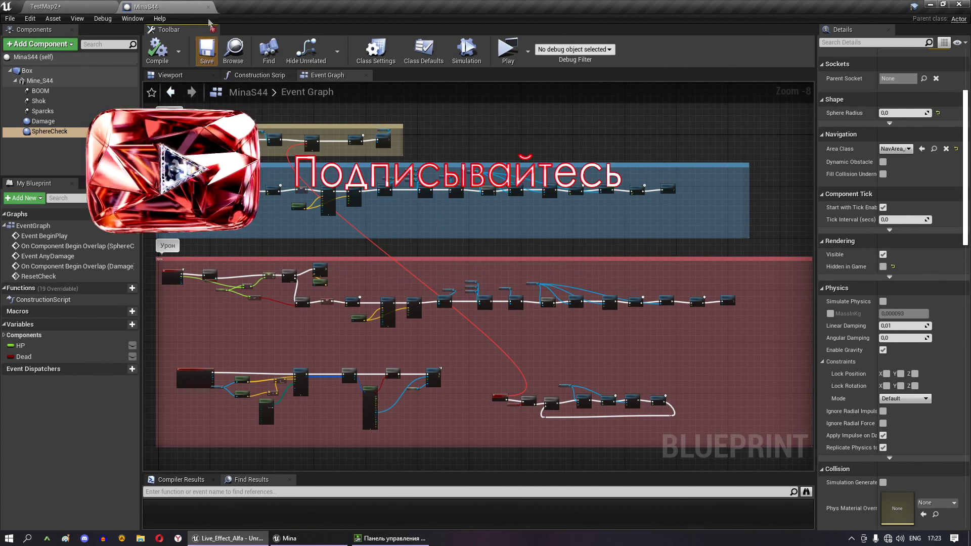
click(76, 7)
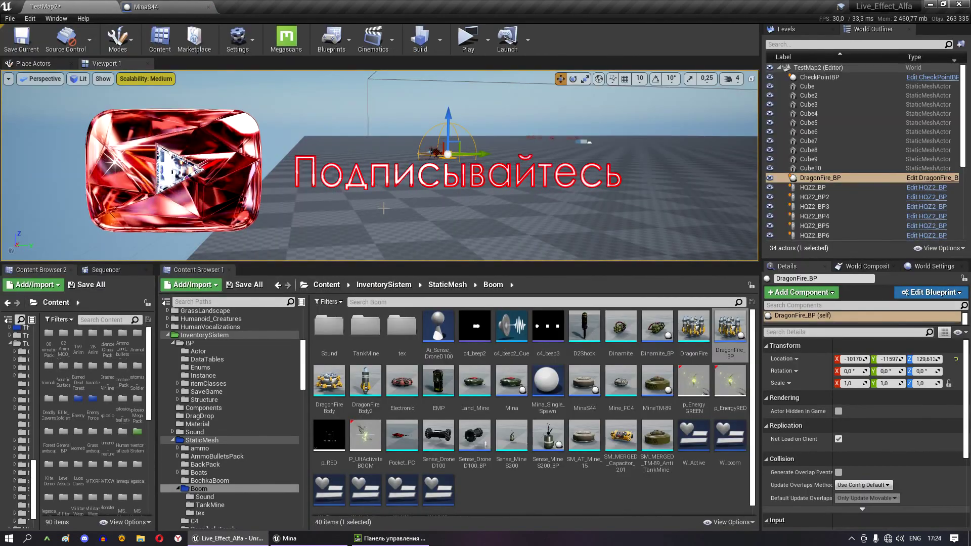
key(ctrl+s)
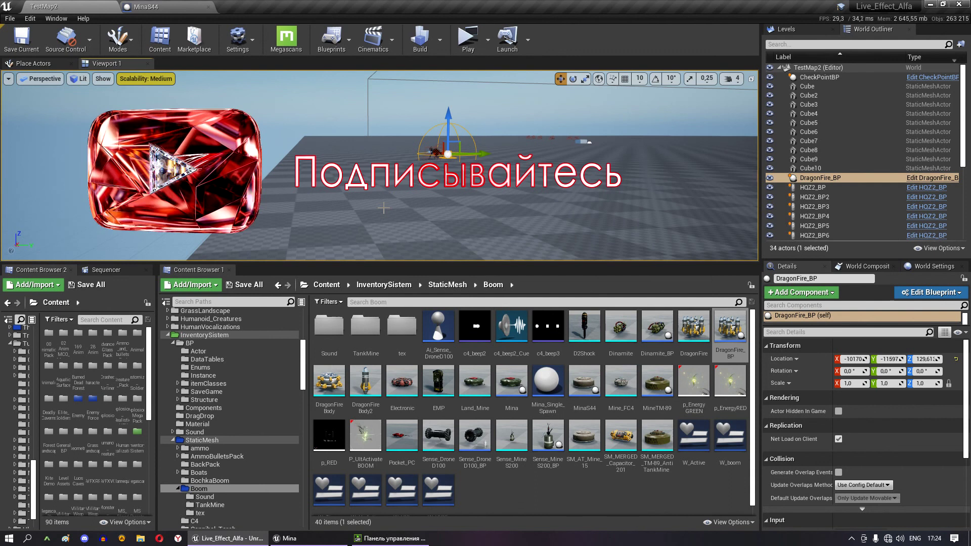